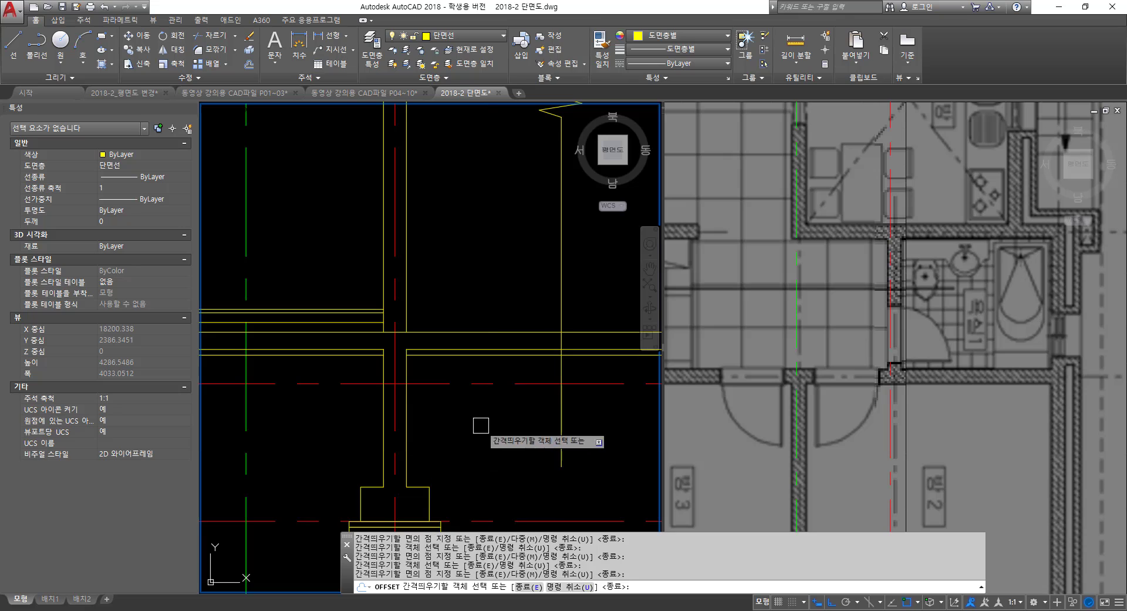
- Offset the lower sloped line under the entrance steps and the lower line of the adjoining horizontal slab 200 downward
key(Return)
scroll(460, 448, down, 4)
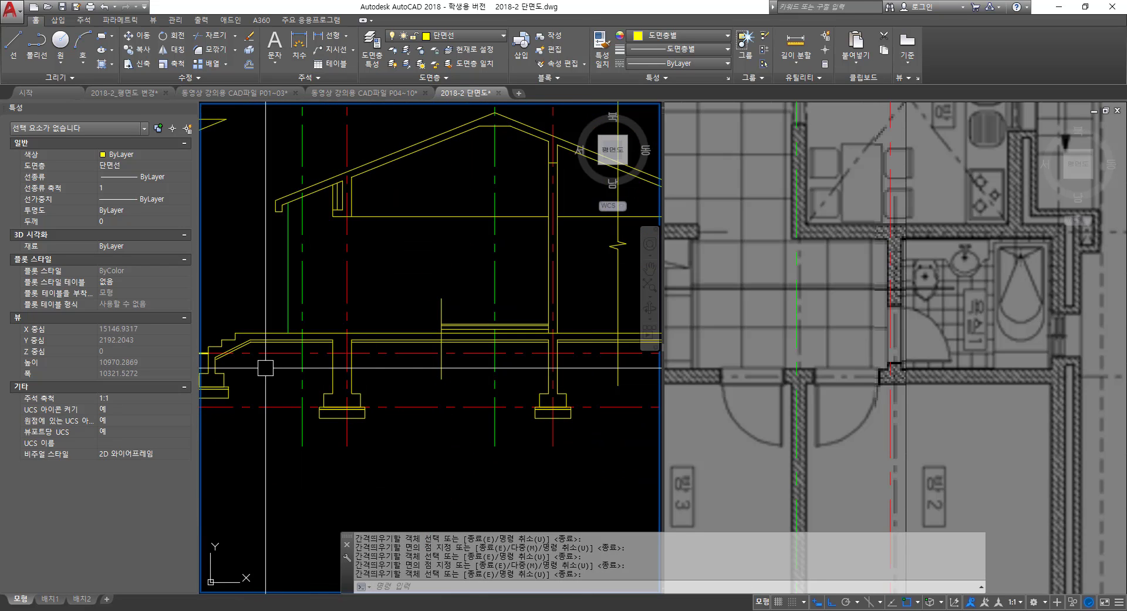
key(Return)
text(200)
key(Return)
scroll(229, 359, up, 4)
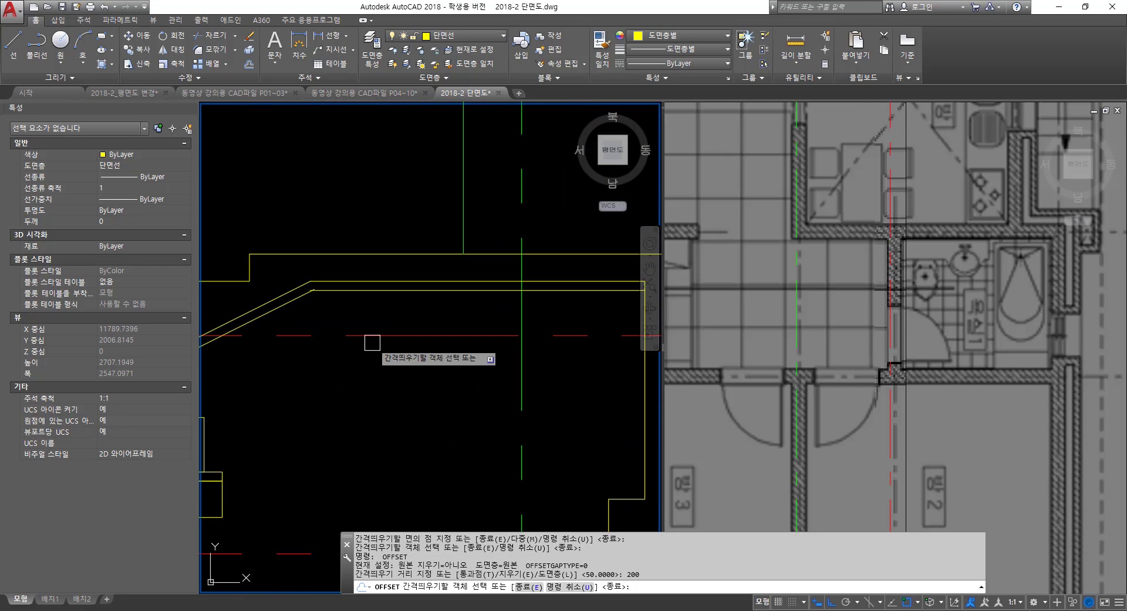
middle_drag(372, 342, 507, 342)
click(423, 302)
click(506, 413)
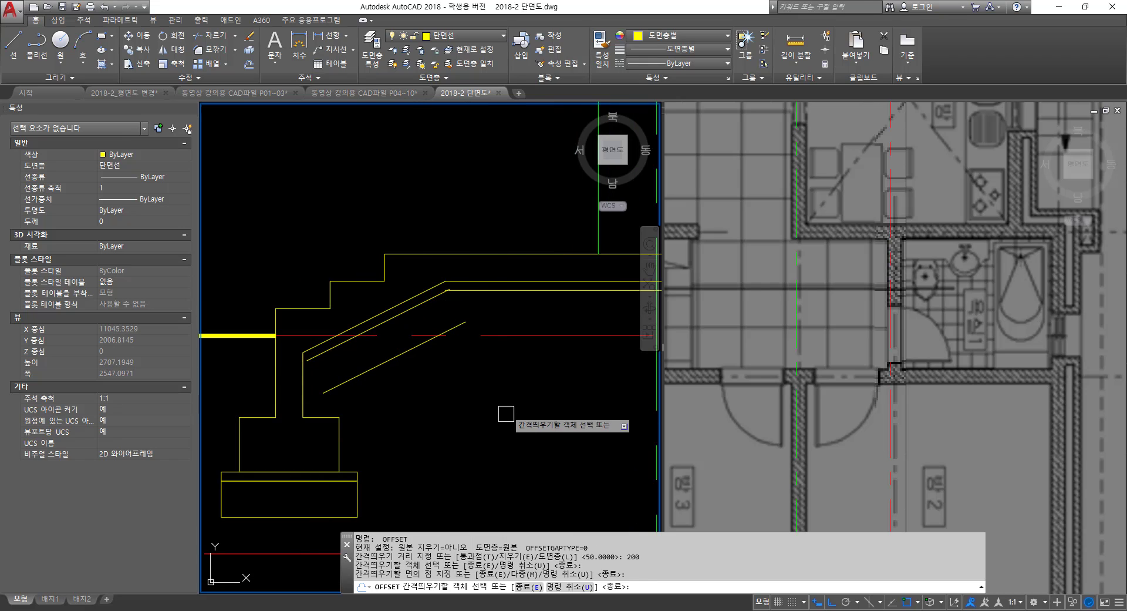
click(502, 292)
click(512, 340)
- Offset the lower slab lines between the two wall footings and beyond the interior wall 200 downward
scroll(587, 356, down, 2)
middle_drag(587, 356, 210, 337)
click(411, 297)
click(416, 371)
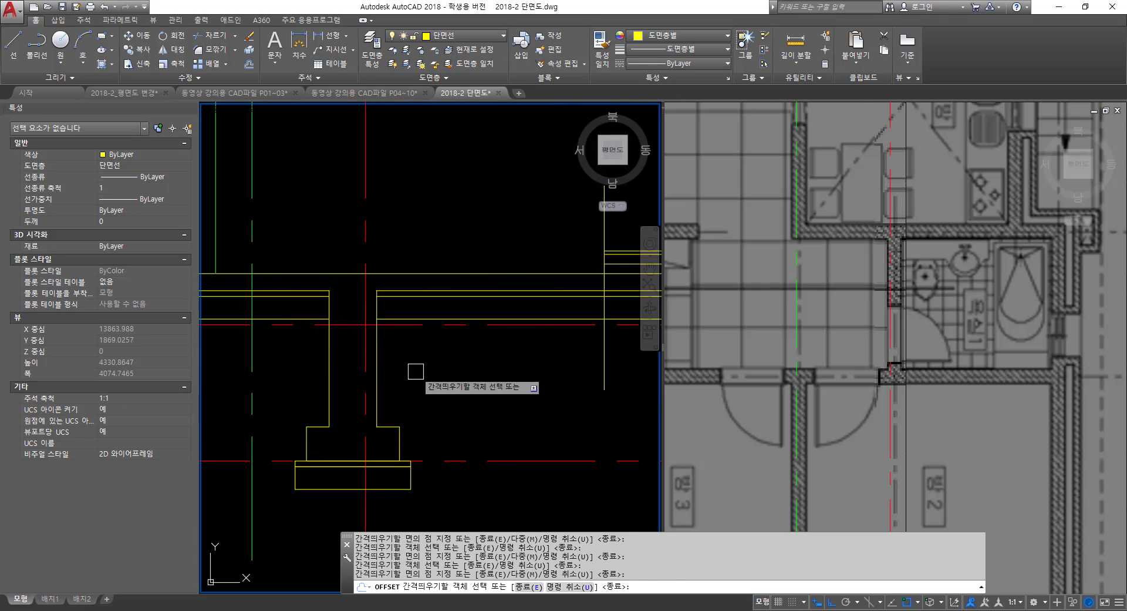
scroll(416, 371, down, 2)
middle_drag(586, 377, 353, 337)
scroll(407, 280, up, 2)
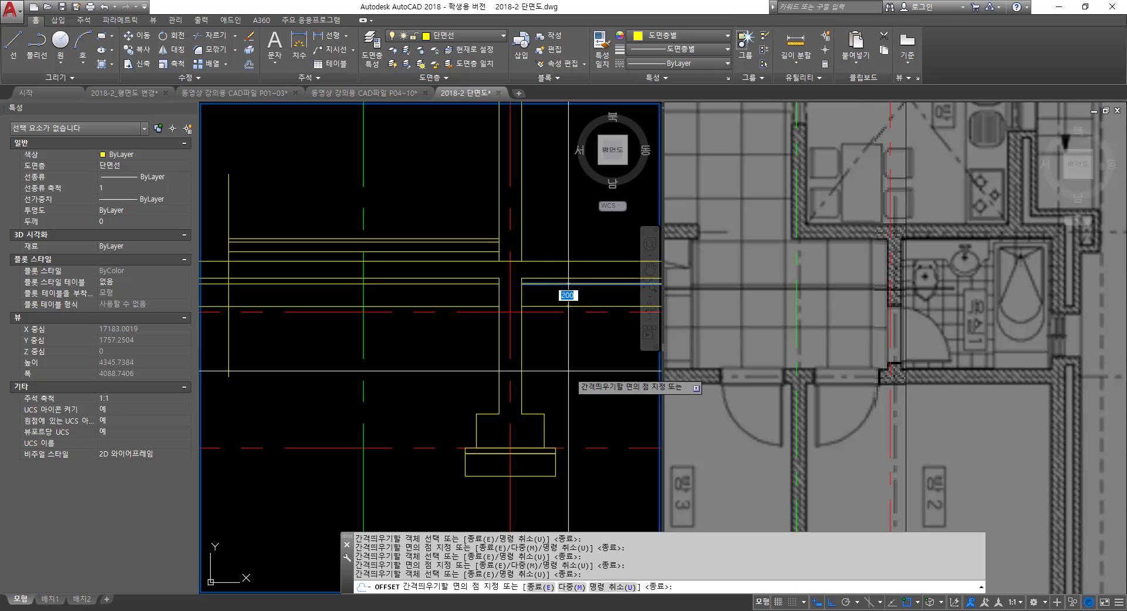
scroll(519, 378, down, 4)
scroll(247, 294, up, 10)
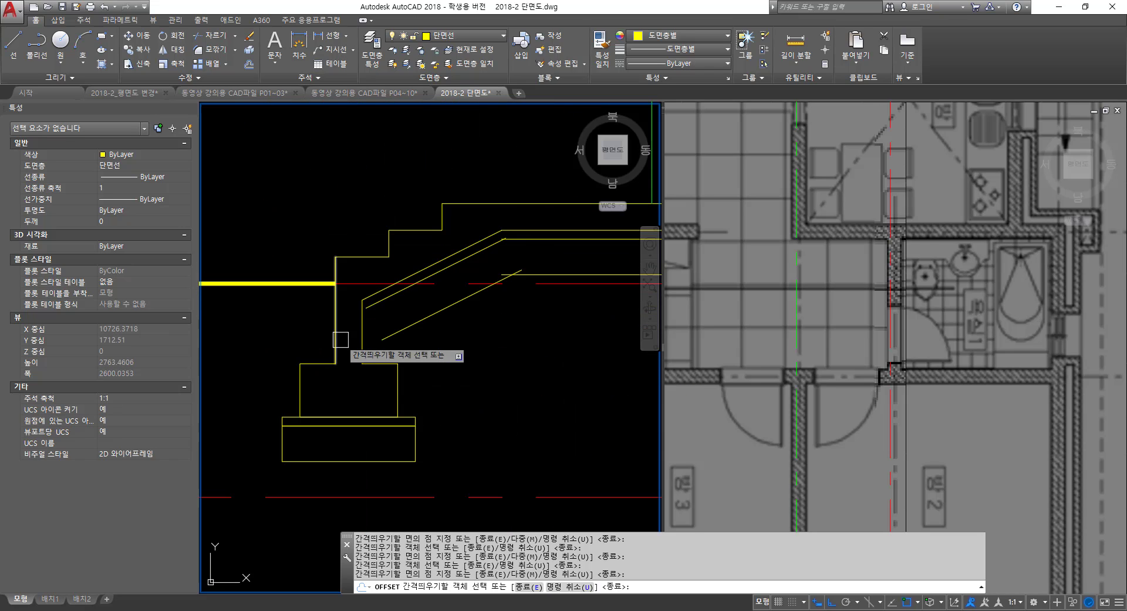
- Extend the two lower sloped lines to the inner face of the entrance footing wall
key(Return)
text(ex)
key(Return)
click(365, 332)
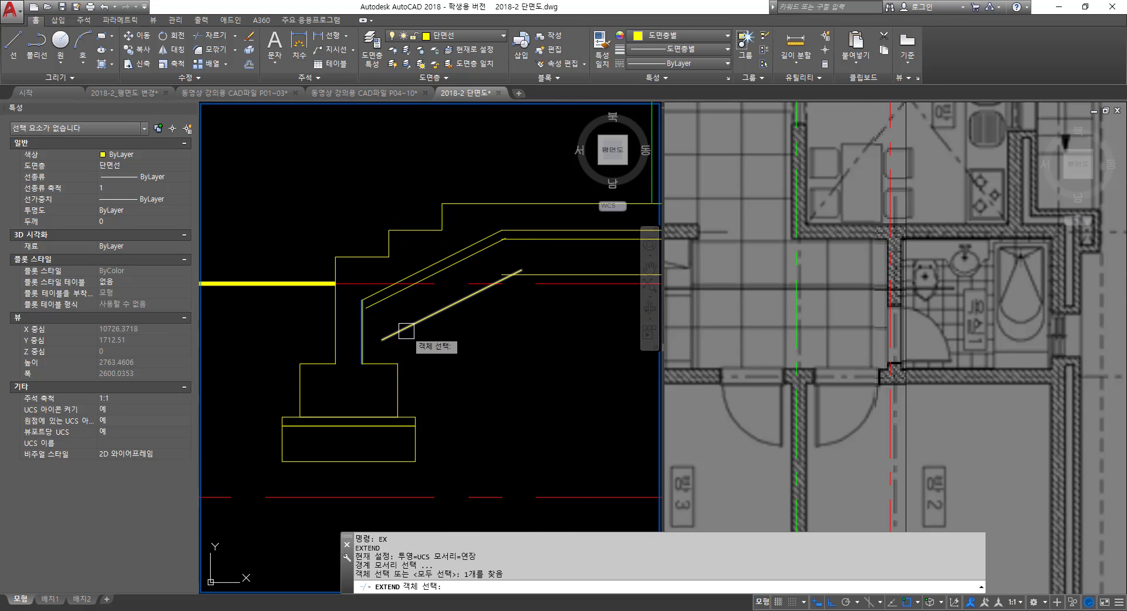
key(Return)
click(390, 334)
click(387, 300)
middle_drag(490, 336, 402, 375)
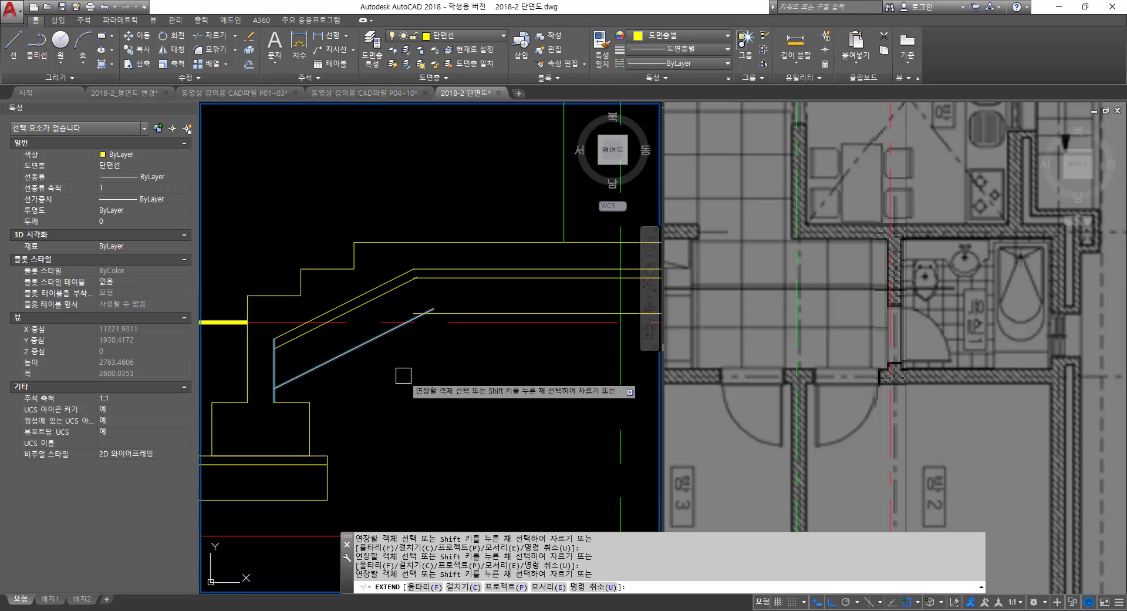
- Fillet the lowest sloped line and its adjoining horizontal line into a sharp corner with radius 0
key(Return)
text(f)
key(Return)
click(377, 336)
click(471, 313)
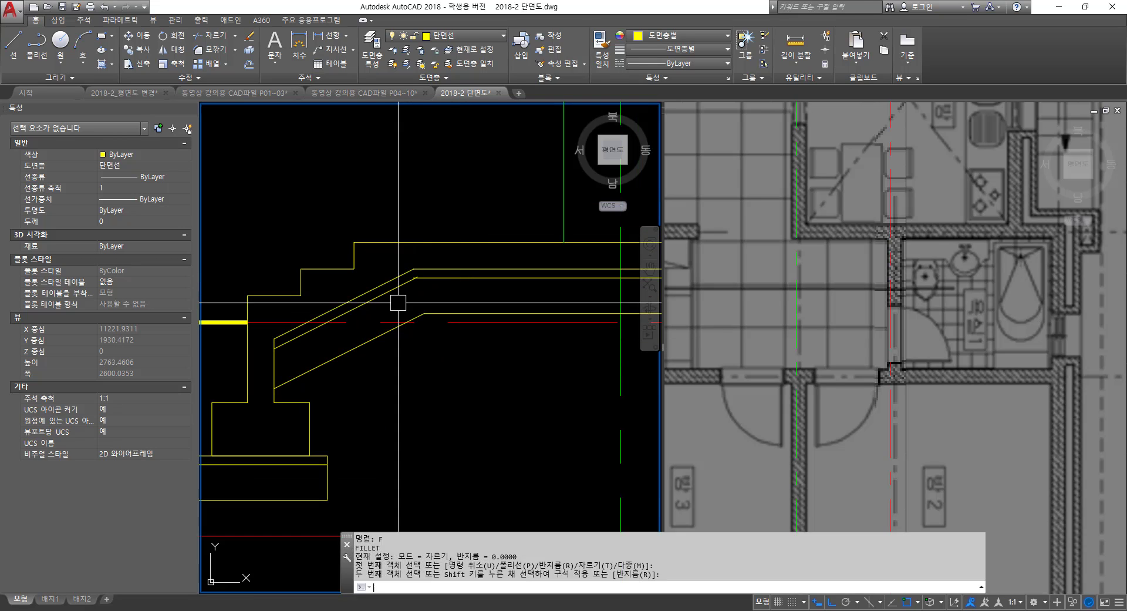
key(Return)
key(Escape)
key(Escape)
scroll(423, 328, down, 5)
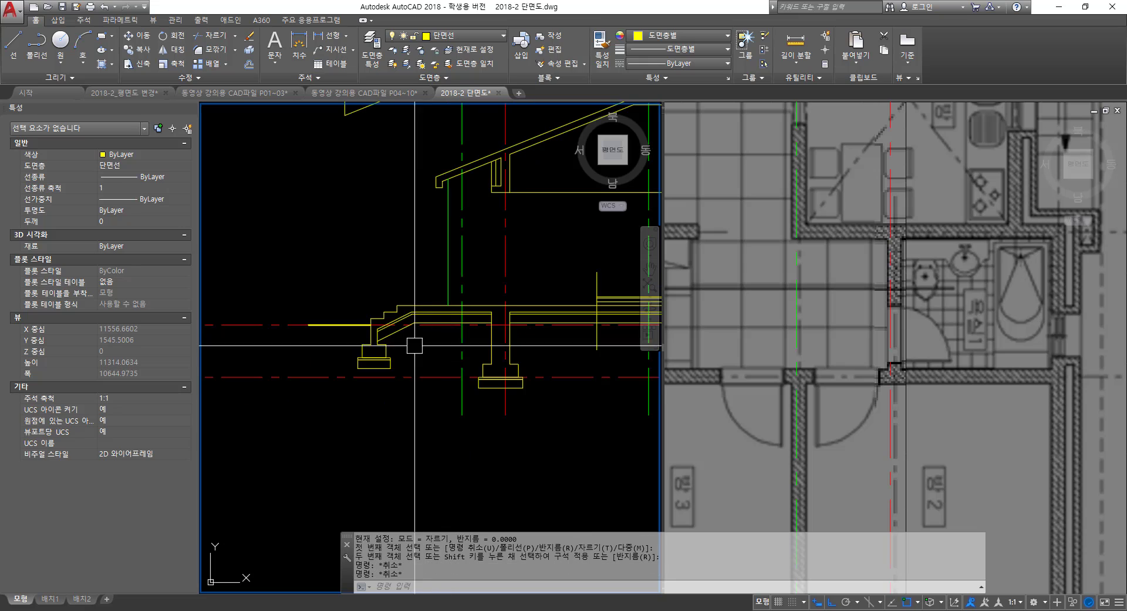
- Move the eight sloped and horizontal lines beneath the ground slab to the 창호선 layer
scroll(410, 315, up, 3)
click(396, 293)
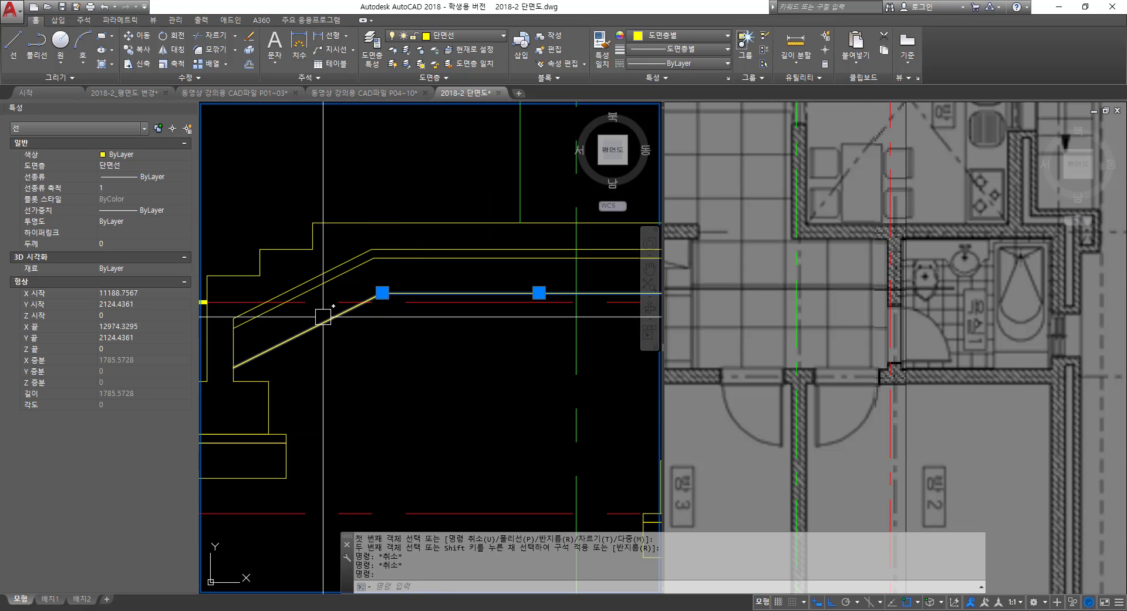
click(328, 319)
click(346, 273)
click(421, 256)
scroll(423, 258, down, 2)
middle_drag(458, 290, 303, 287)
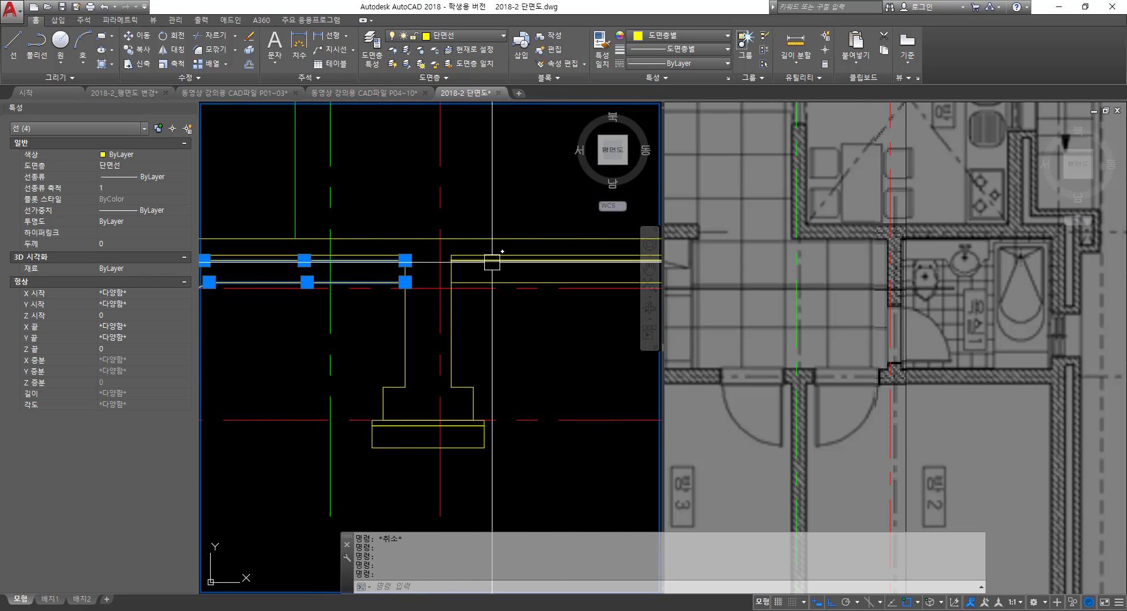
scroll(493, 260, up, 2)
click(484, 296)
scroll(484, 299, down, 2)
scroll(531, 289, up, 3)
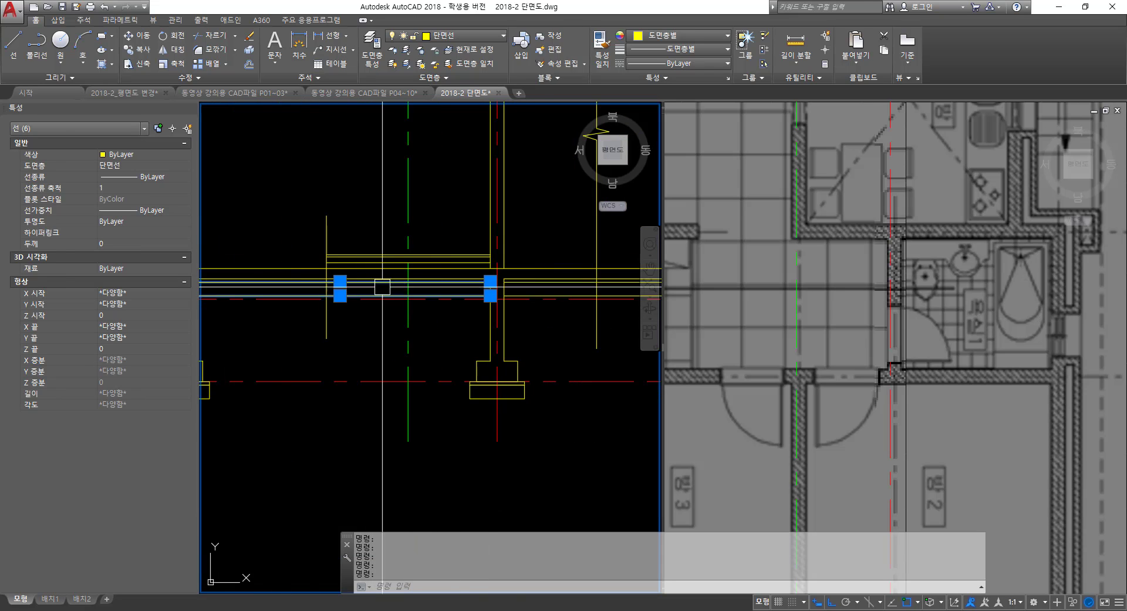
click(534, 281)
click(531, 316)
scroll(528, 317, down, 2)
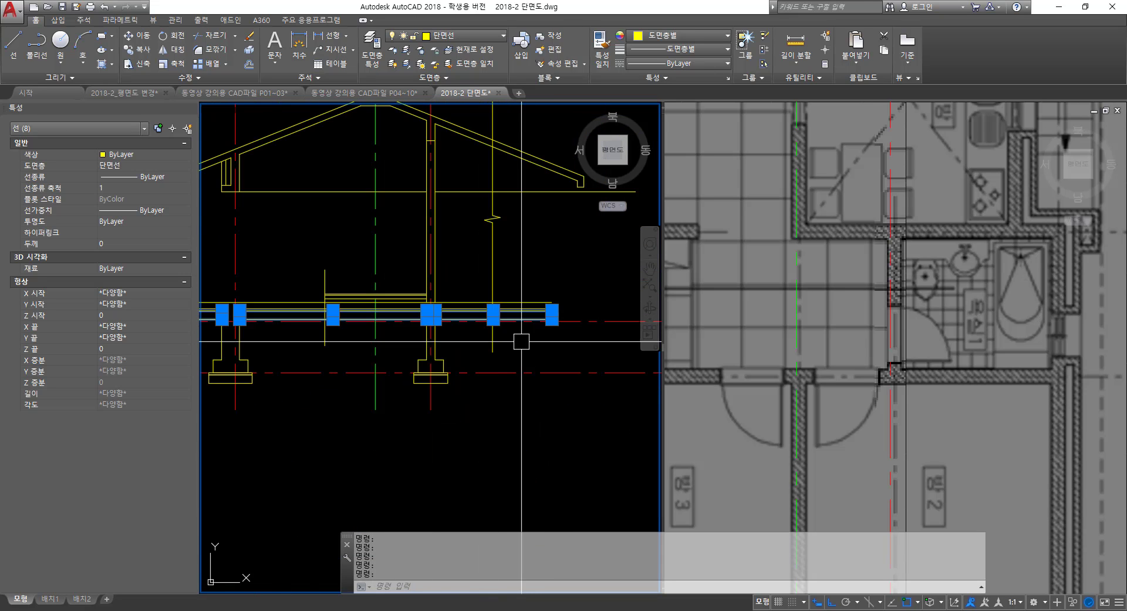
click(442, 36)
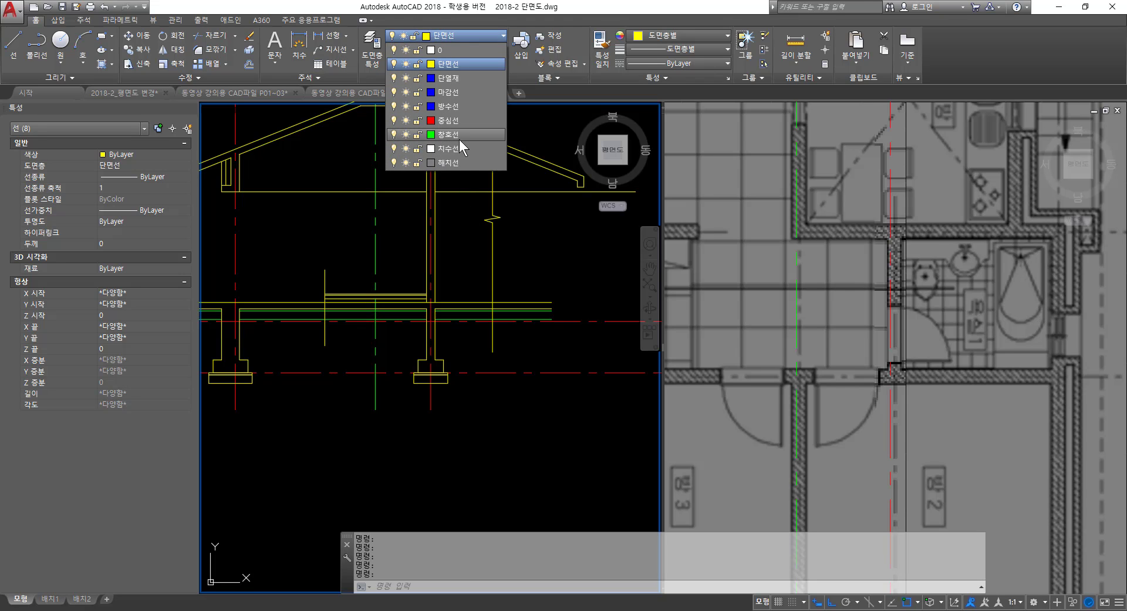
key(Escape)
- Create a new layer named 입면선 with the colour 하늘색 (cyan)
click(373, 54)
key(Escape)
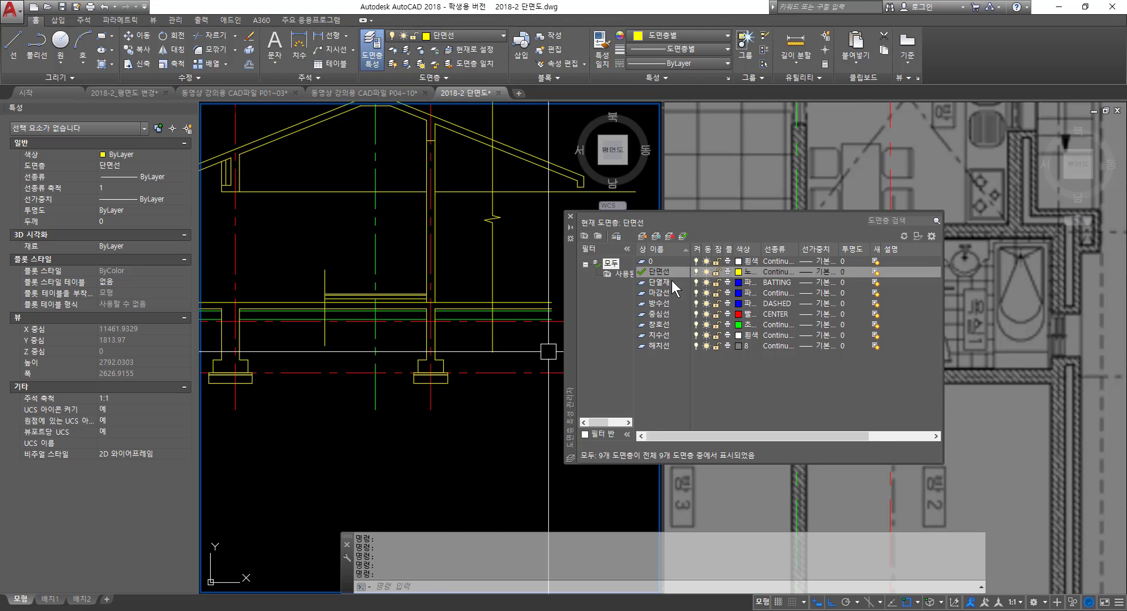
key(Down)
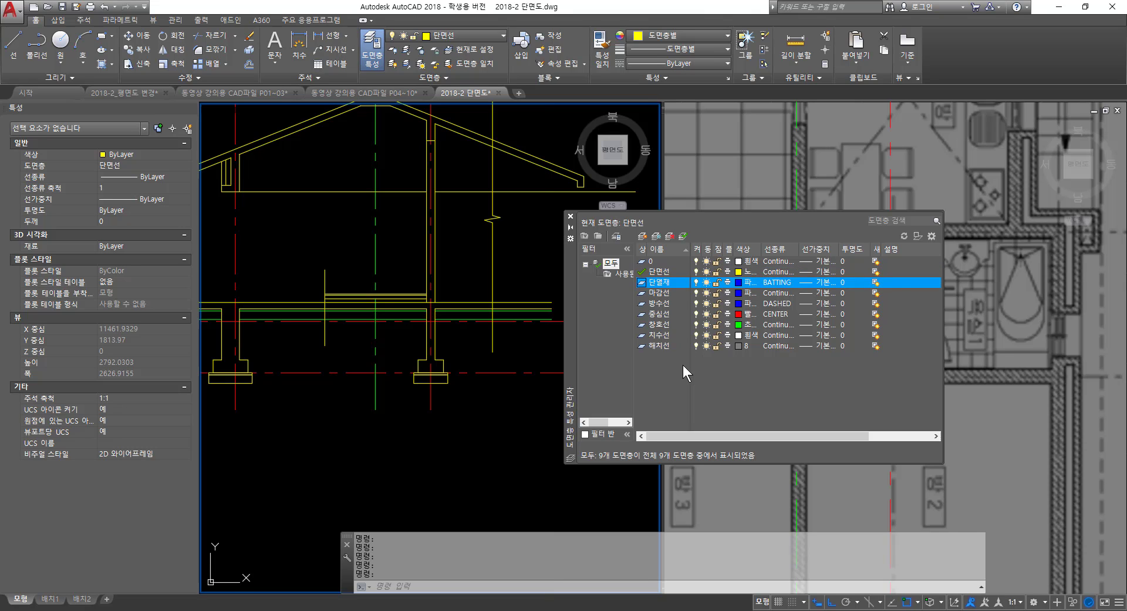
key(alt+n)
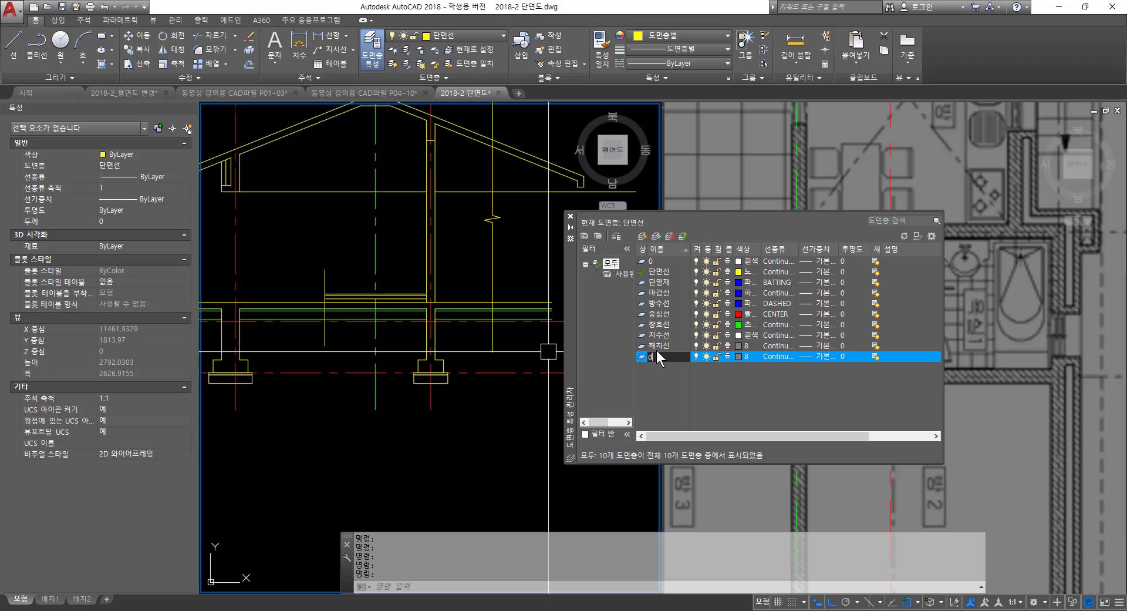
text(입면선)
click(738, 355)
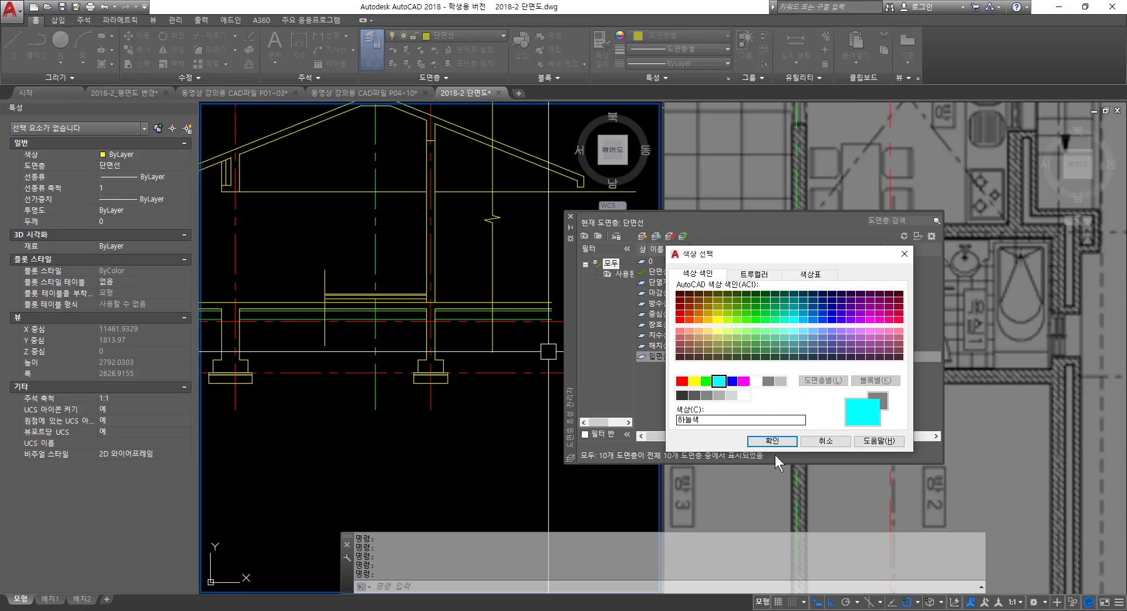
click(773, 440)
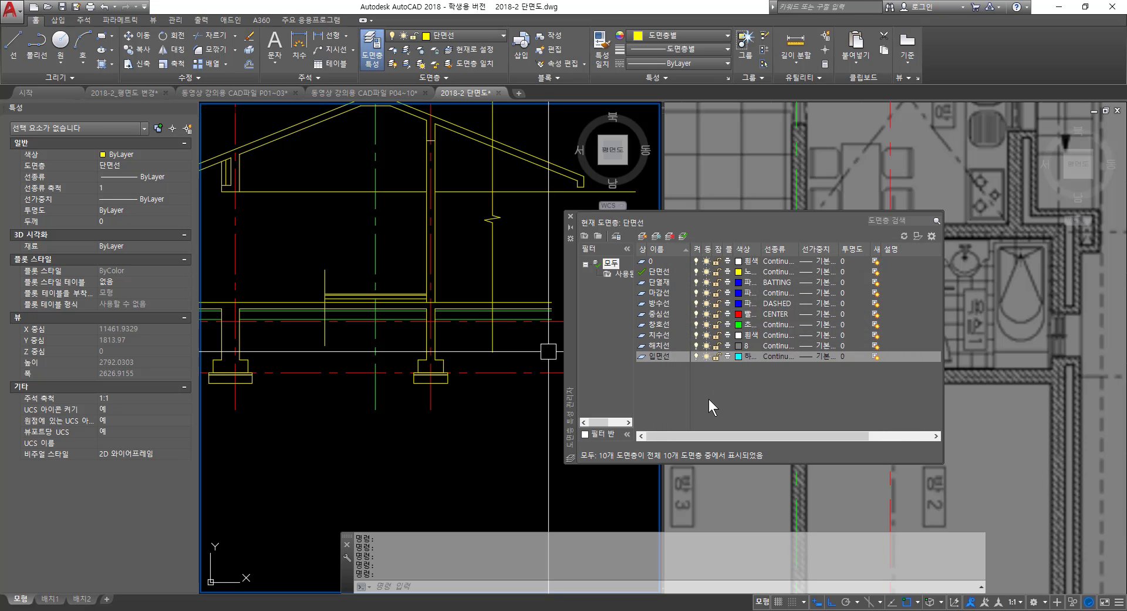
click(570, 215)
- Reassign the eight green sloped and horizontal lines beneath the ground slab to the 입면선 layer
scroll(462, 321, up, 4)
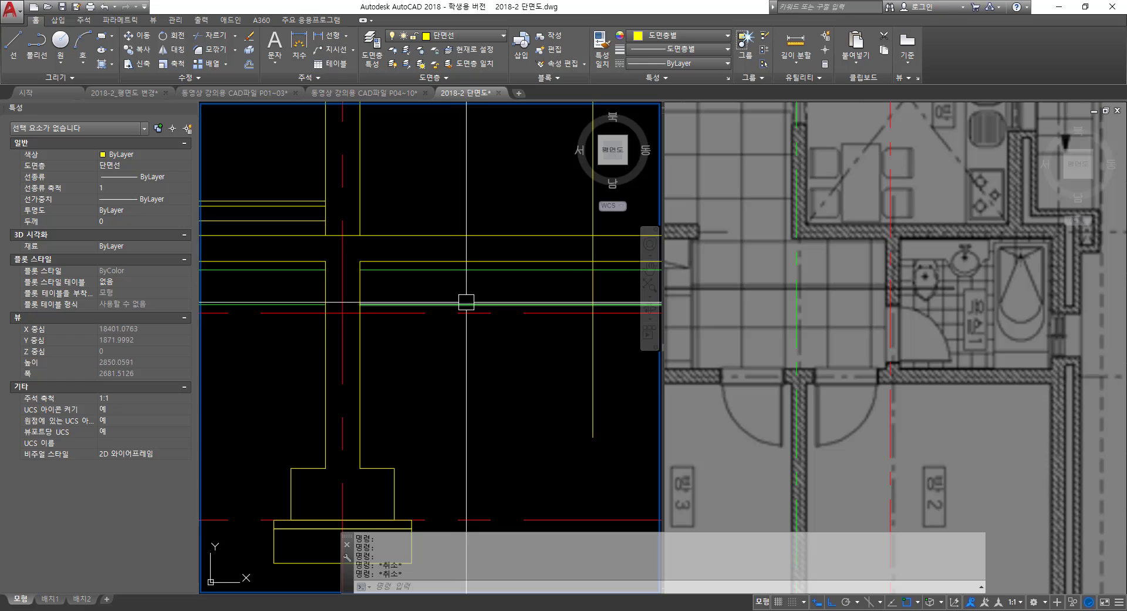
click(464, 304)
click(387, 269)
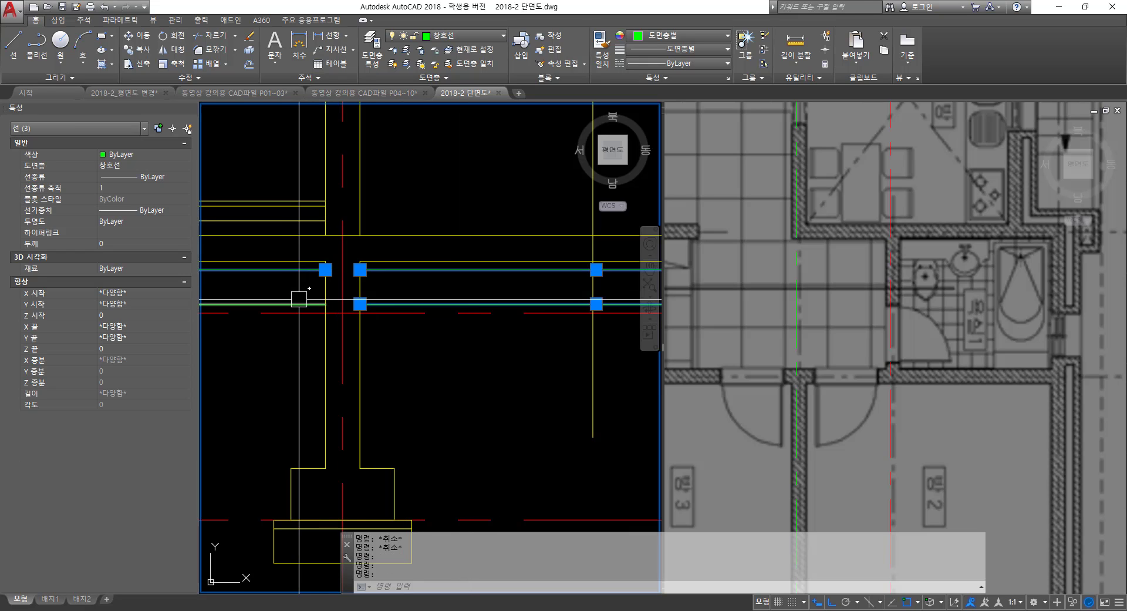
click(299, 304)
scroll(294, 308, down, 4)
middle_drag(259, 330, 540, 369)
scroll(470, 343, up, 4)
click(314, 304)
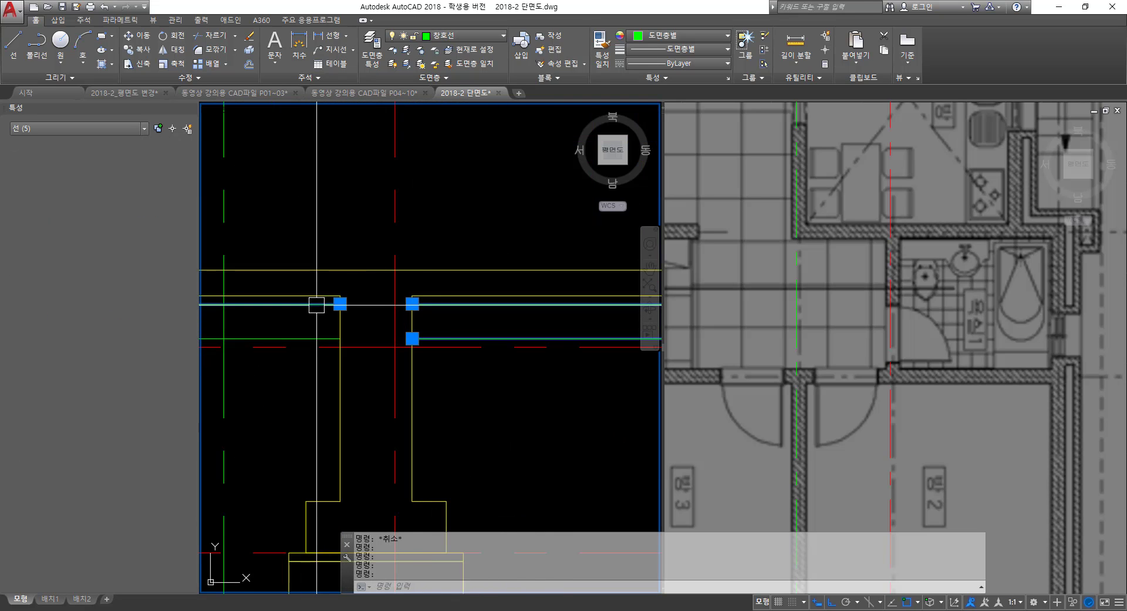
click(317, 338)
scroll(318, 338, down, 2)
scroll(448, 363, up, 2)
click(448, 364)
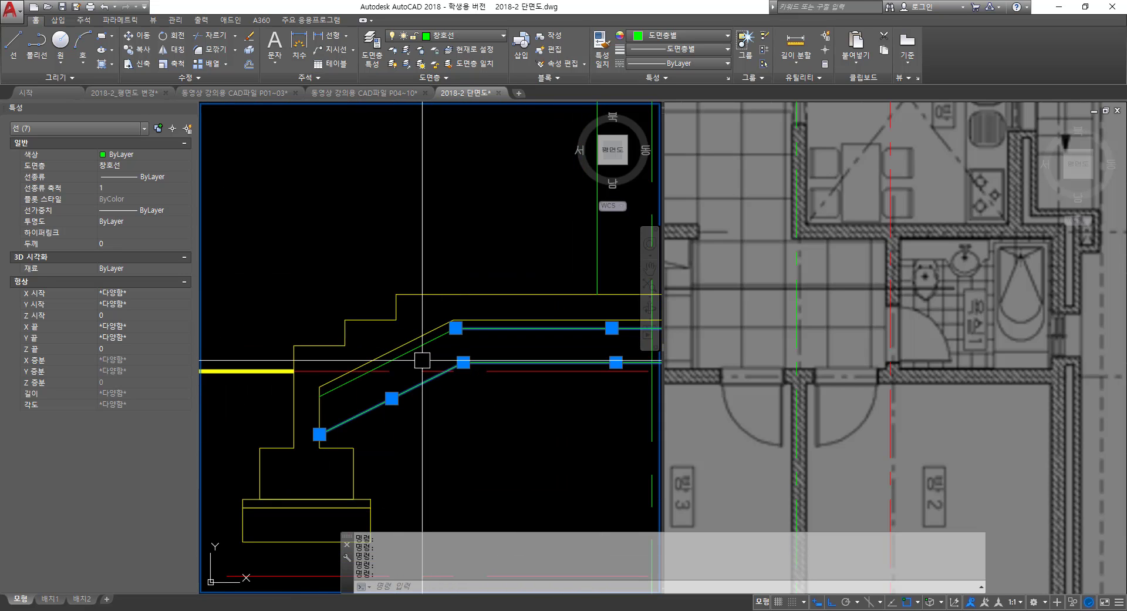
click(464, 35)
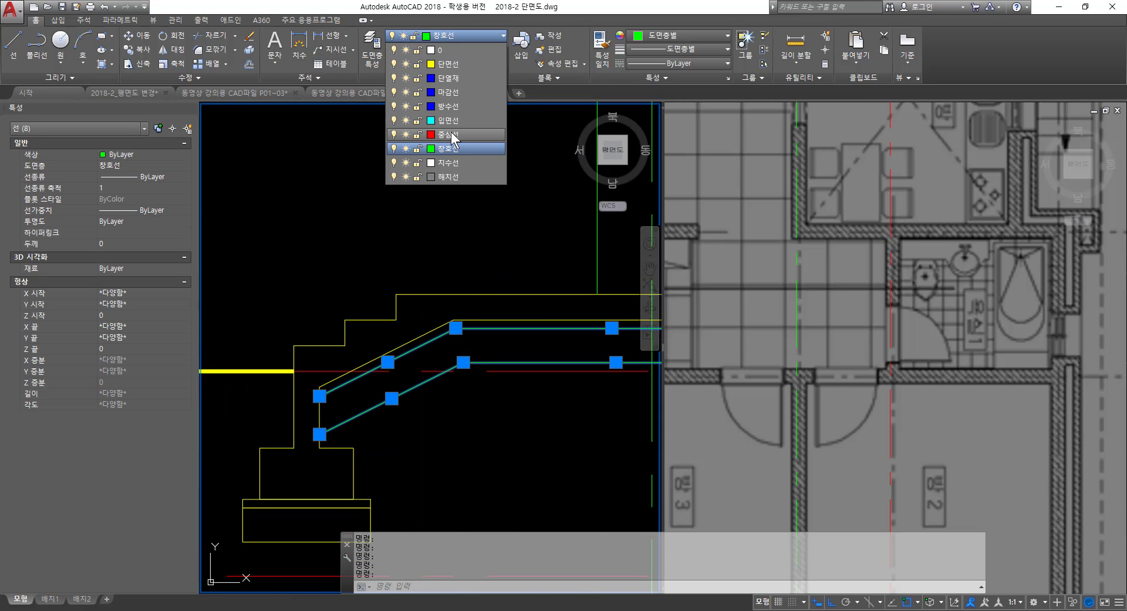
click(447, 133)
key(Escape)
scroll(415, 441, down, 3)
key(Escape)
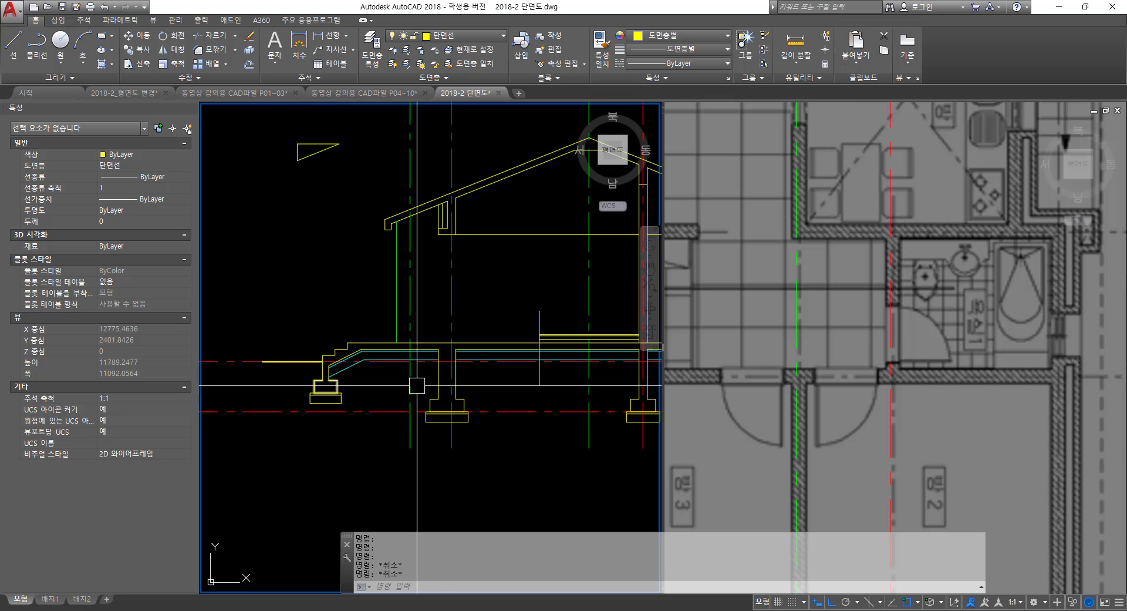
- Examine the ground slab and raised floor in the section, and compare them with the entrance along section line A in the floor plan
scroll(335, 306, up, 3)
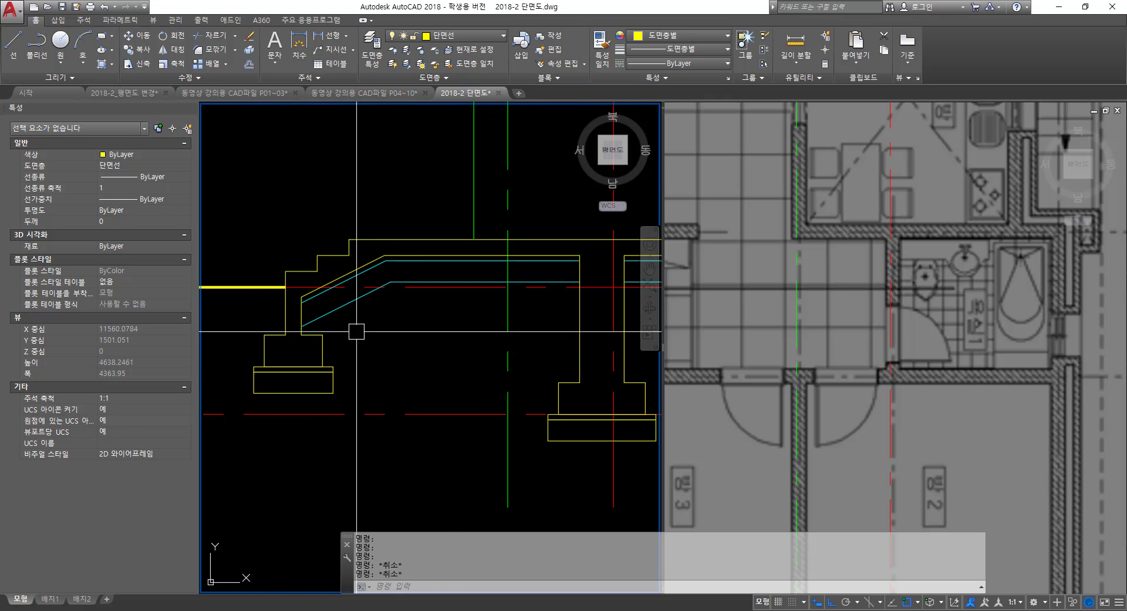
middle_drag(417, 347, 403, 388)
scroll(373, 345, up, 2)
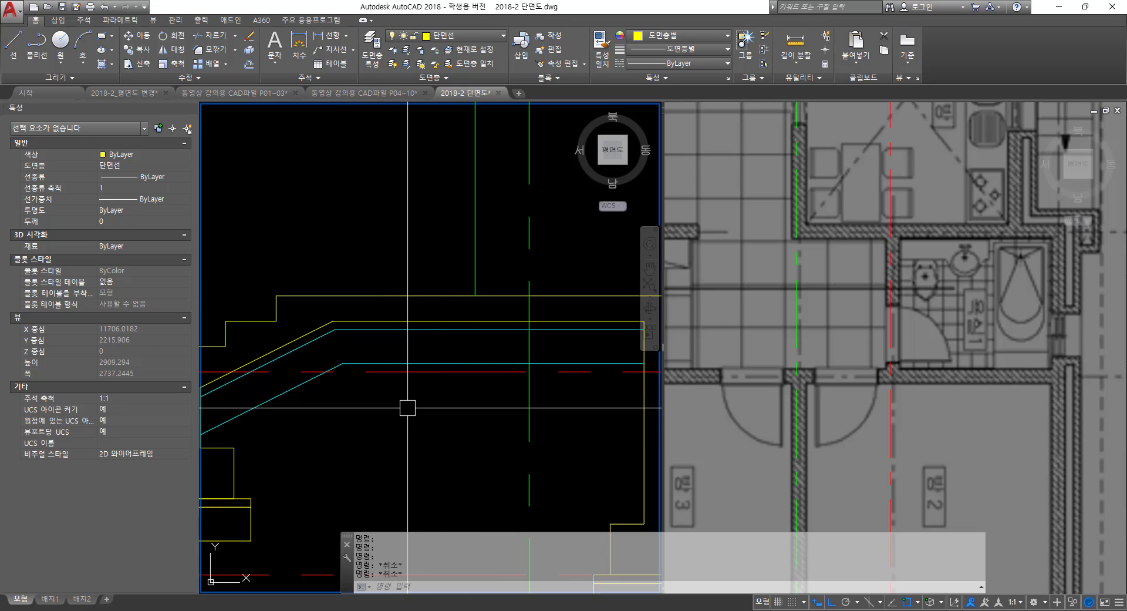
scroll(379, 382, down, 2)
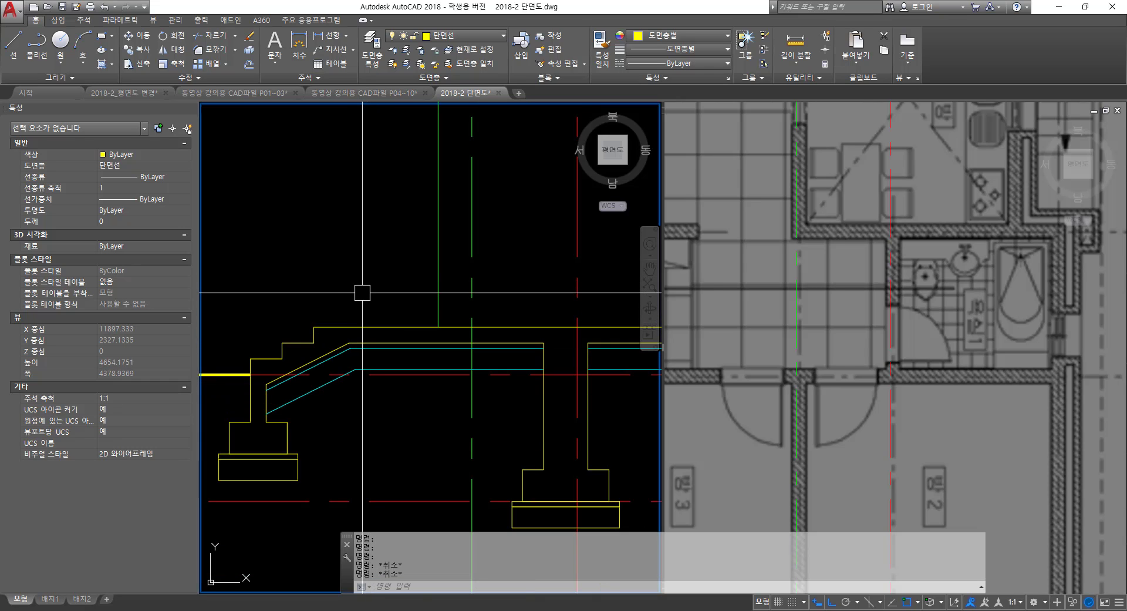
scroll(368, 229, down, 4)
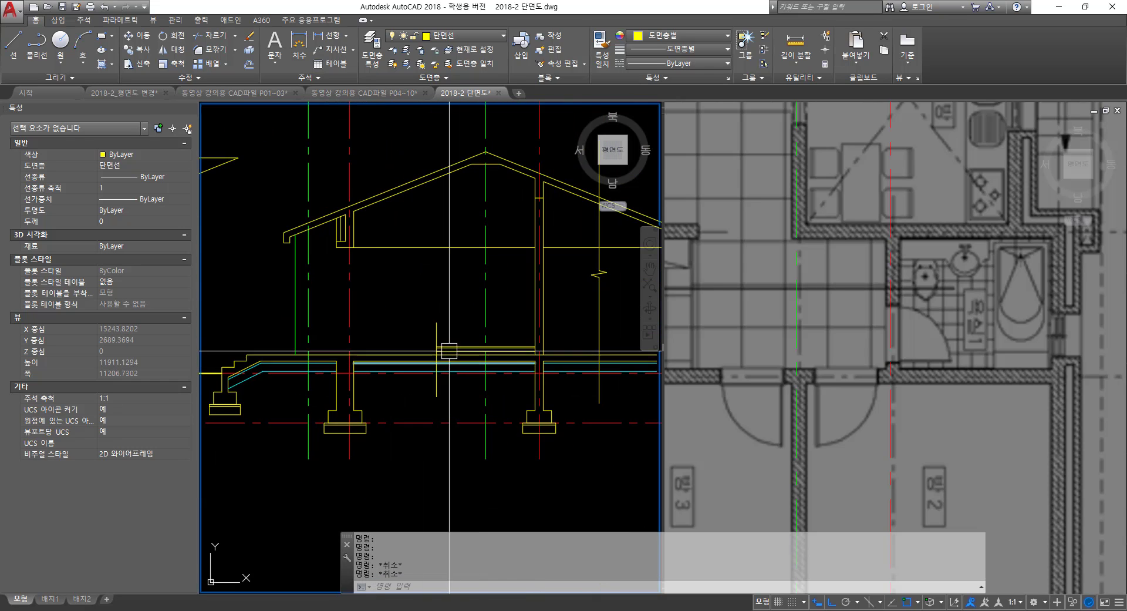
scroll(490, 352, up, 7)
scroll(434, 358, up, 2)
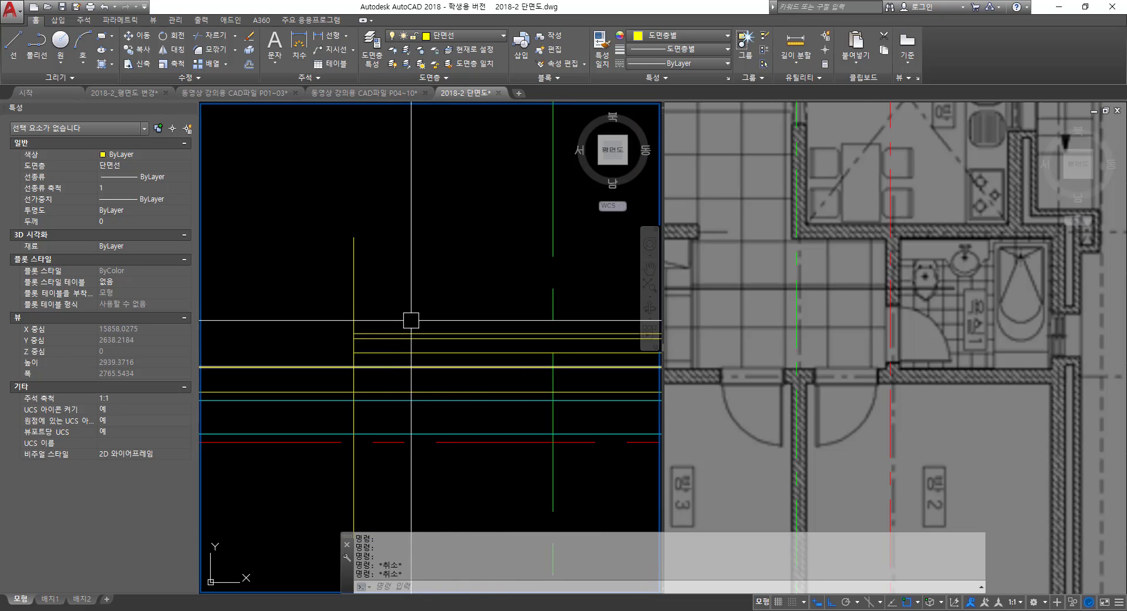
click(836, 307)
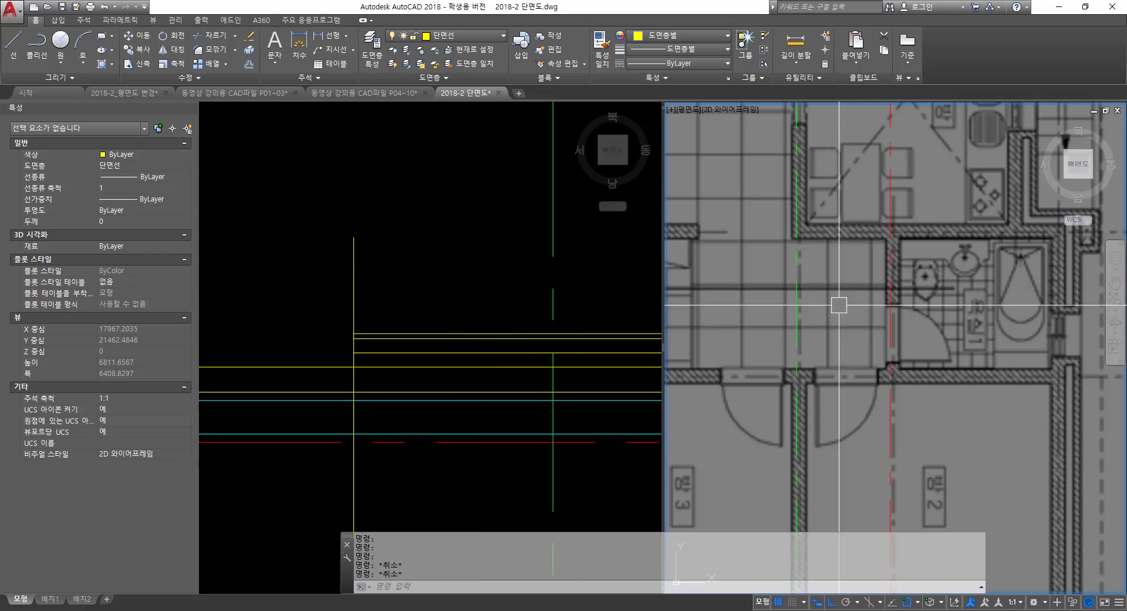
scroll(880, 322, down, 5)
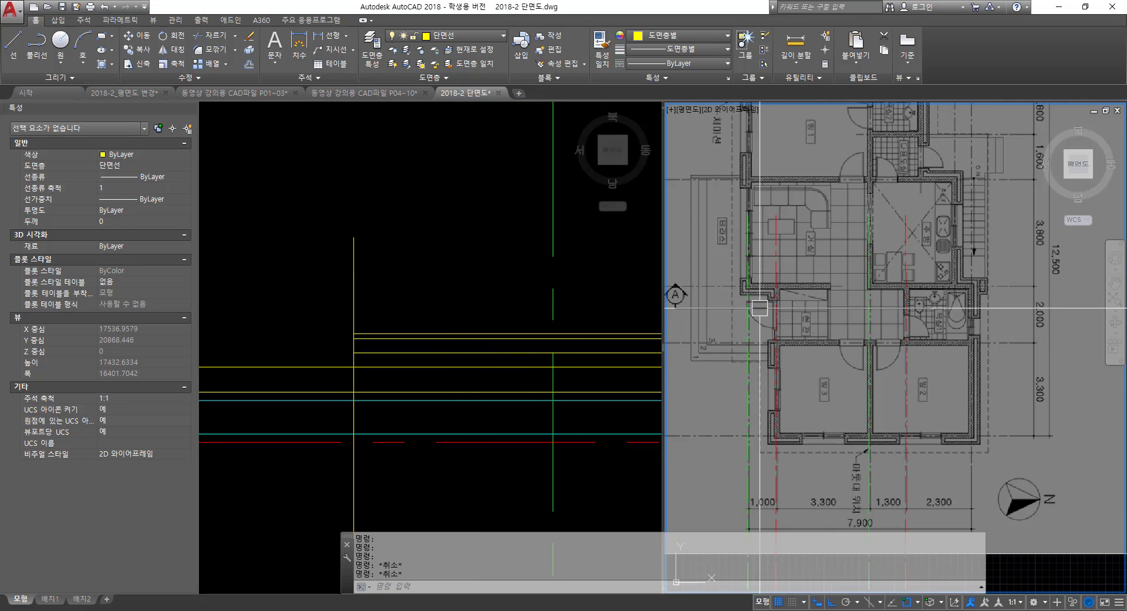
scroll(757, 307, up, 2)
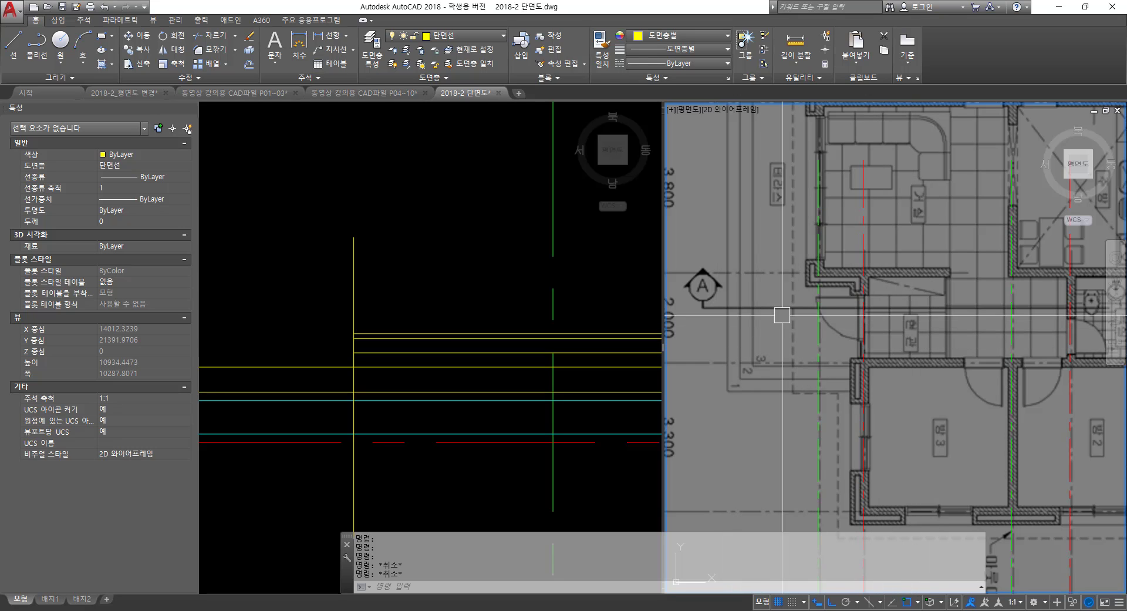
click(310, 233)
scroll(523, 305, down, 2)
scroll(468, 320, down, 4)
middle_drag(335, 341, 447, 354)
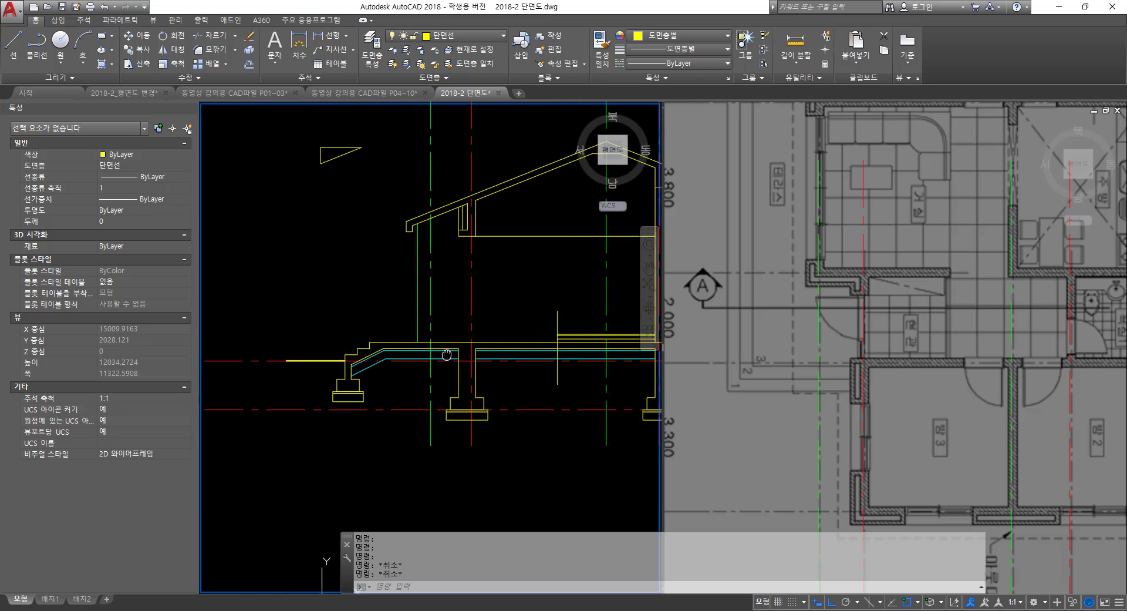
- Offset the top line of the ground slab upward by 30 for the entrance and terrace mortar layer
scroll(411, 346, up, 2)
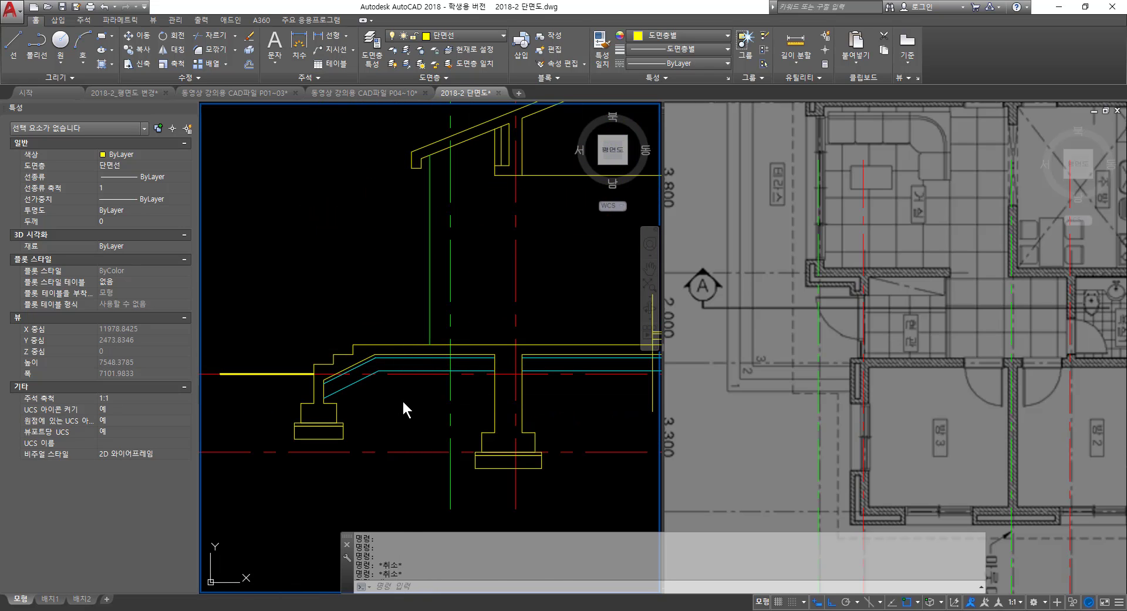
text(ㅐ)
key(space)
text(30)
key(space)
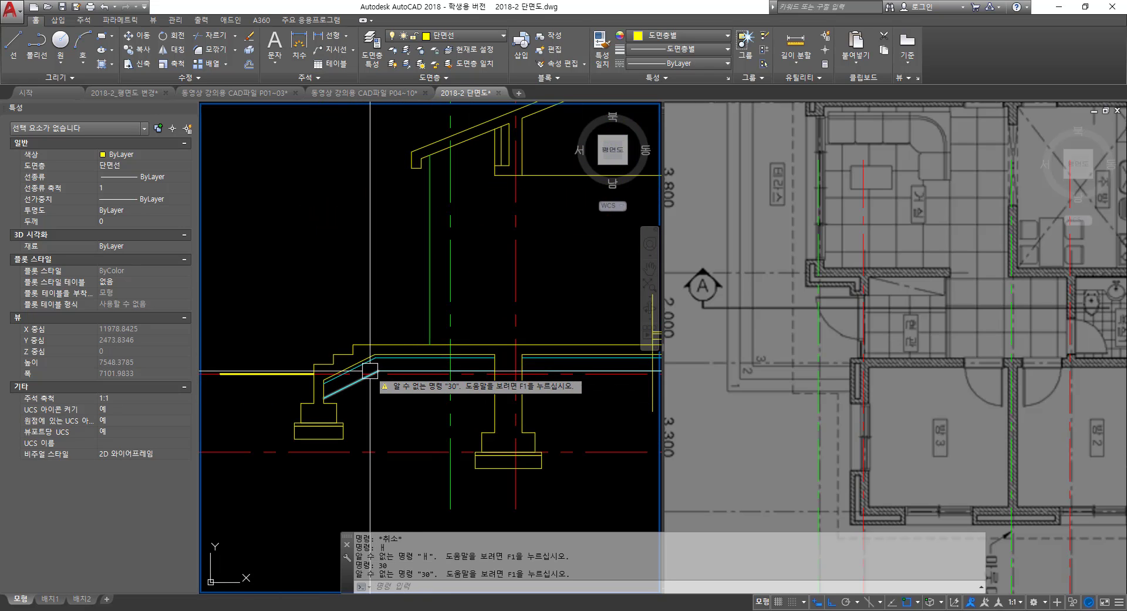
text(o)
key(space)
text(30)
key(space)
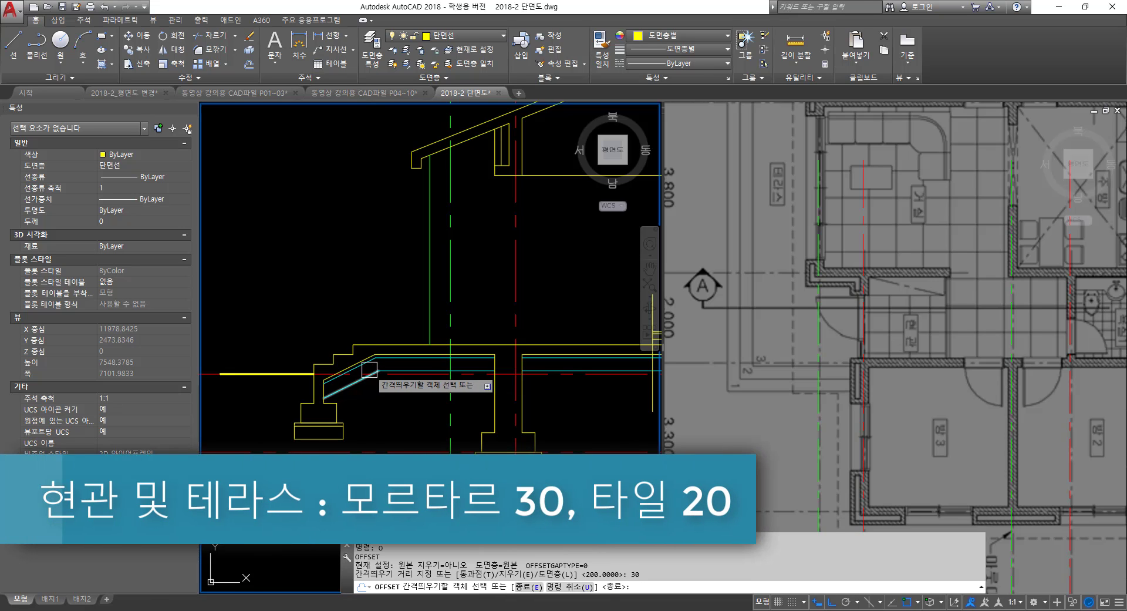
click(381, 343)
click(378, 275)
middle_drag(378, 274, 283, 298)
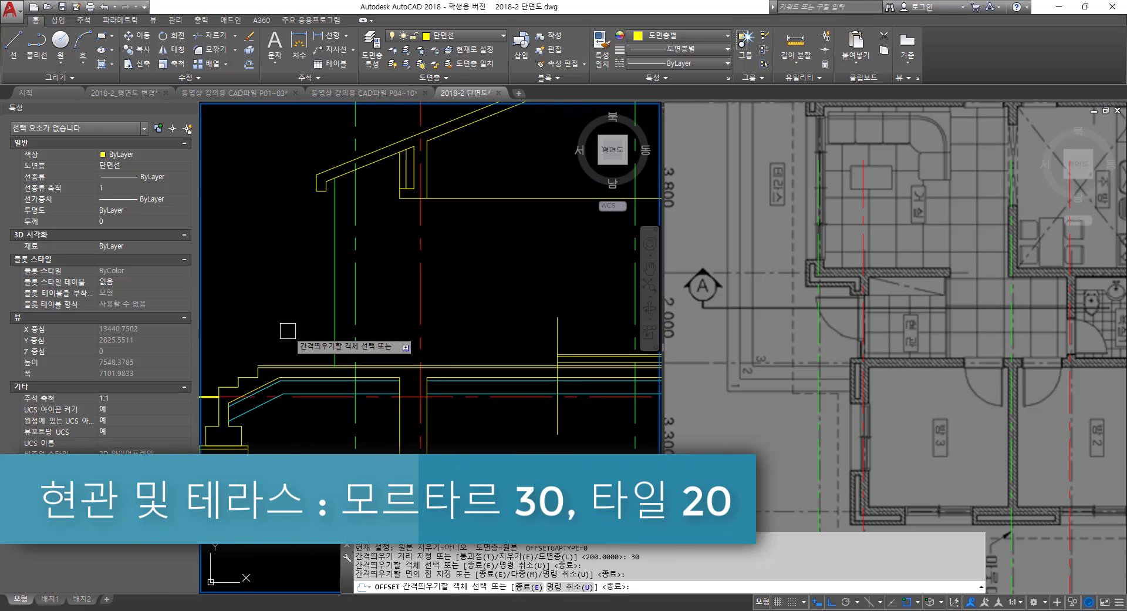
- Offset the mortar line above the ground slab upward by 20 for the tile layer
key(space)
key(space)
text(20)
scroll(302, 359, up, 4)
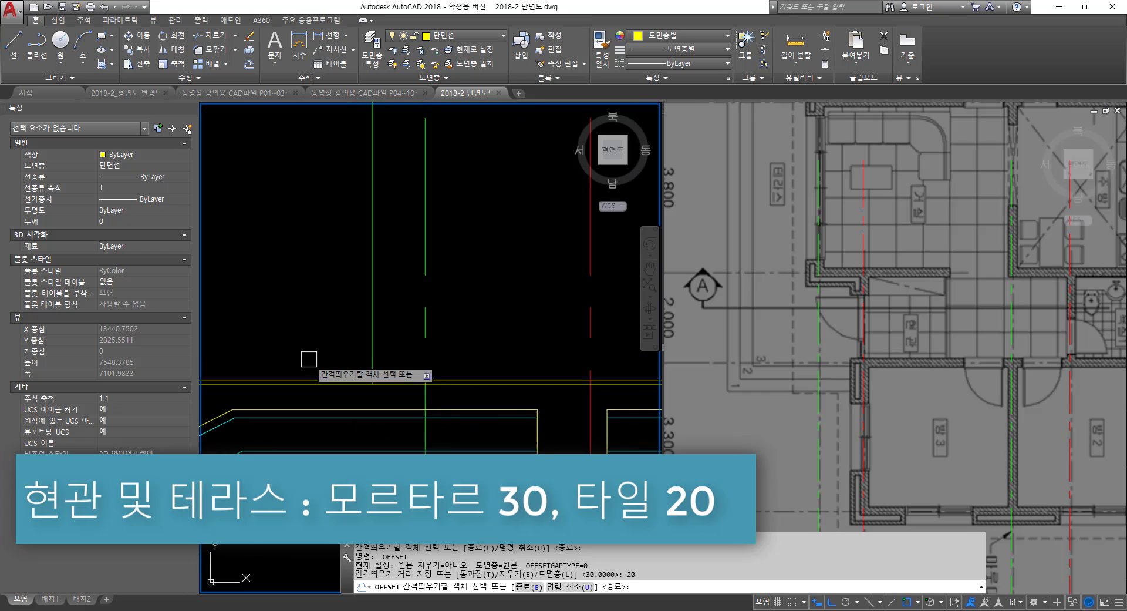
key(space)
click(322, 376)
click(322, 307)
scroll(321, 307, down, 6)
key(space)
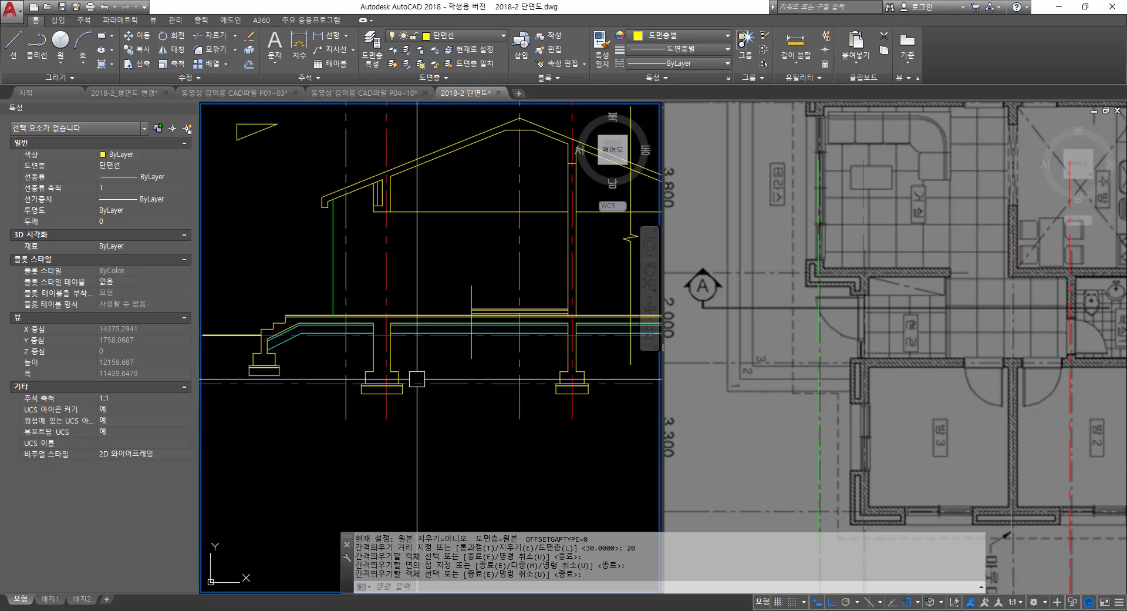
- Trim the lower end of the green vertical line at the top tile line
scroll(359, 311, up, 6)
middle_drag(293, 336, 445, 329)
key(Escape)
text(tr)
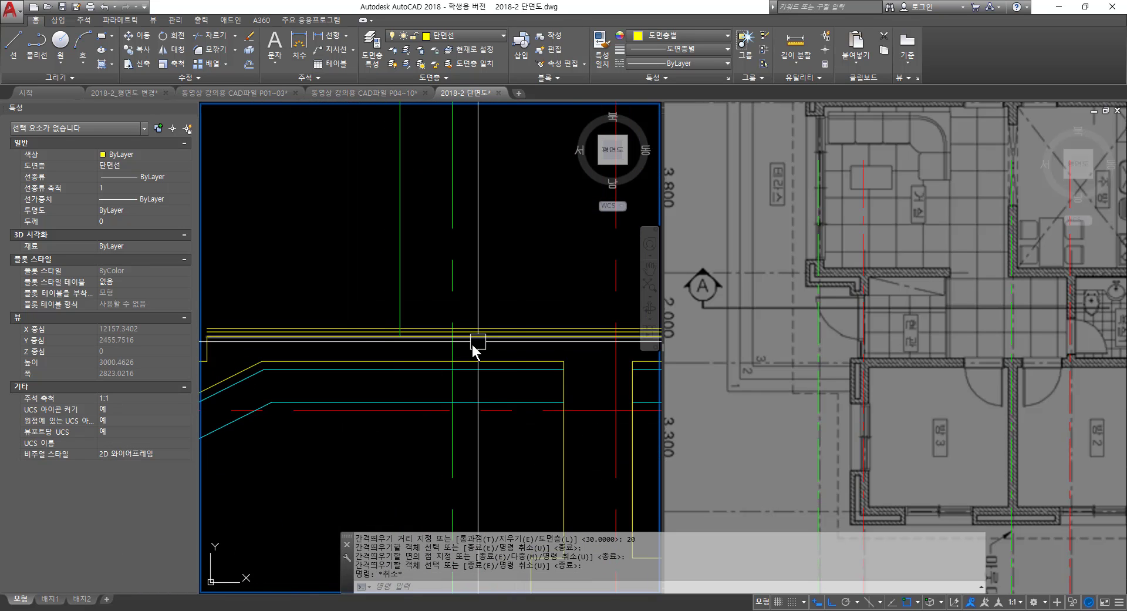
key(space)
click(376, 351)
key(space)
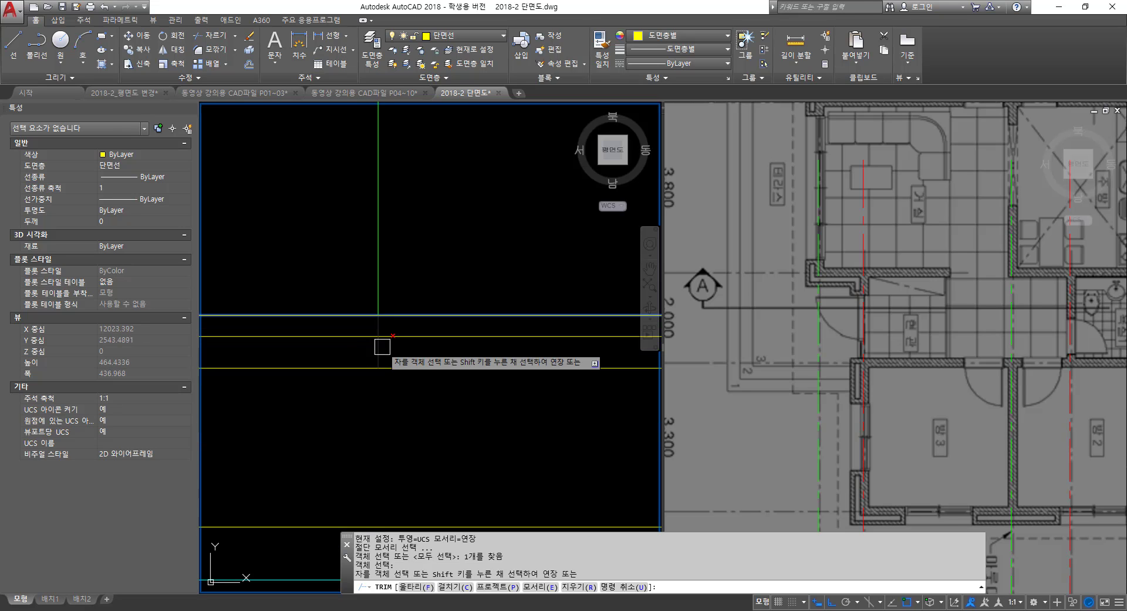
scroll(529, 375, down, 3)
scroll(567, 388, down, 7)
middle_drag(534, 379, 455, 383)
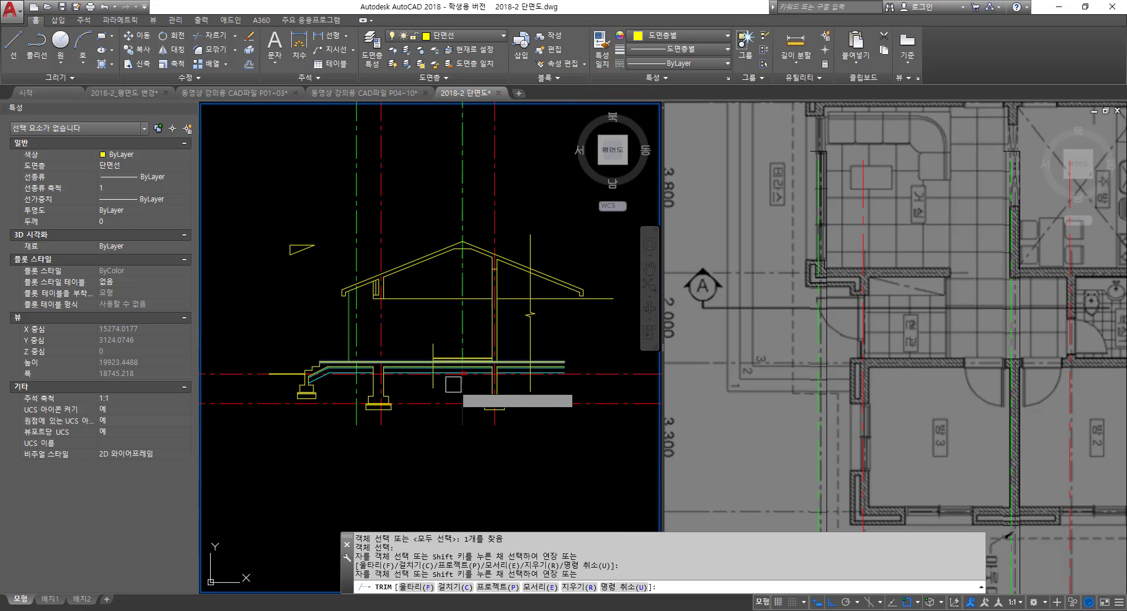
- Trim the mortar and tile lines past the vertical line at the raised floor's edge, on the raised floor side
scroll(436, 376, up, 4)
scroll(453, 332, up, 5)
key(space)
text(tr)
key(space)
click(486, 248)
click(406, 314)
key(space)
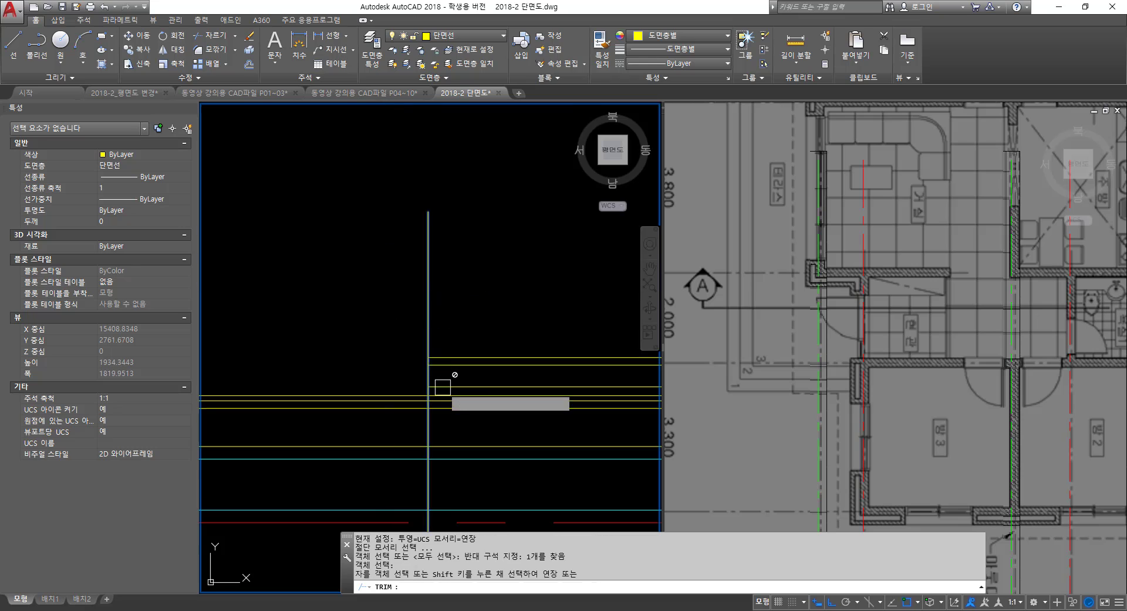
scroll(443, 388, up, 5)
click(423, 416)
click(426, 435)
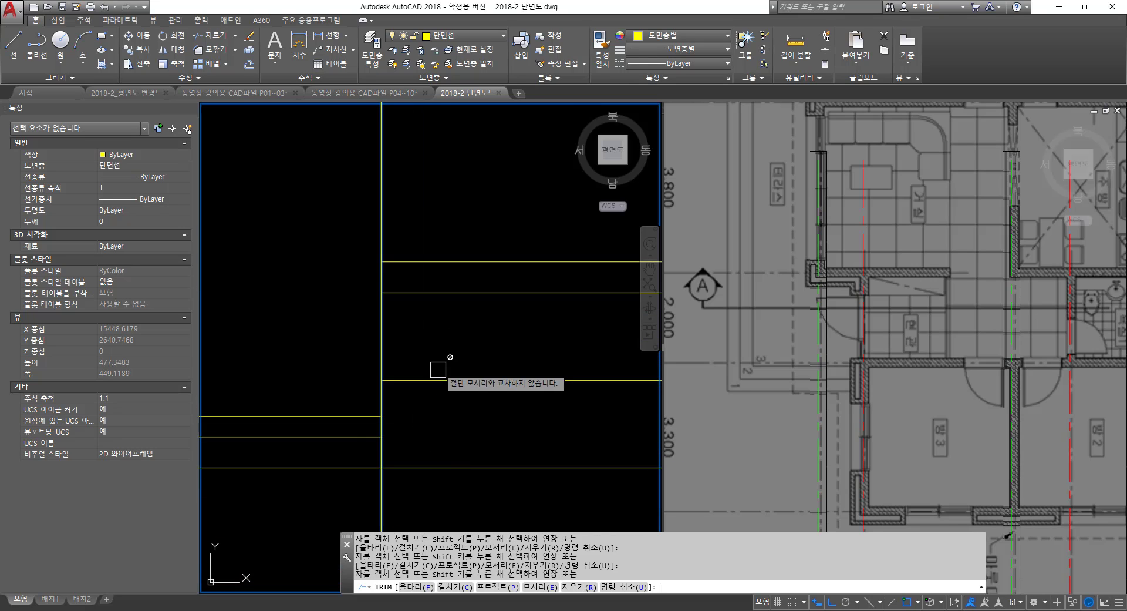
key(space)
scroll(436, 361, down, 5)
scroll(441, 388, down, 8)
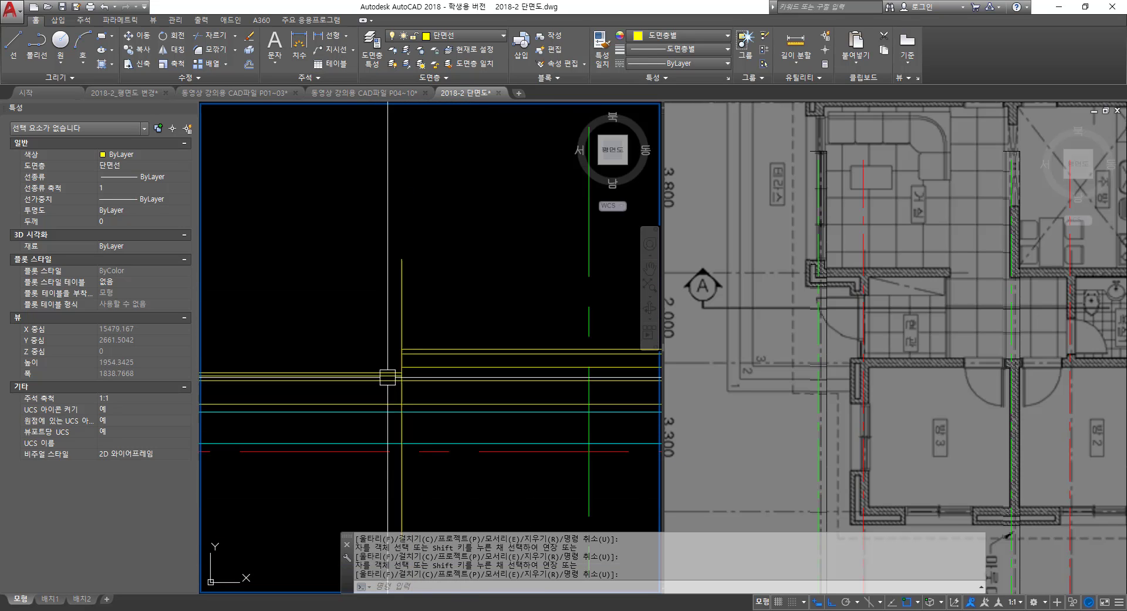
- Offset the tread and riser of the lowest terrace step outward by 30
scroll(388, 369, up, 6)
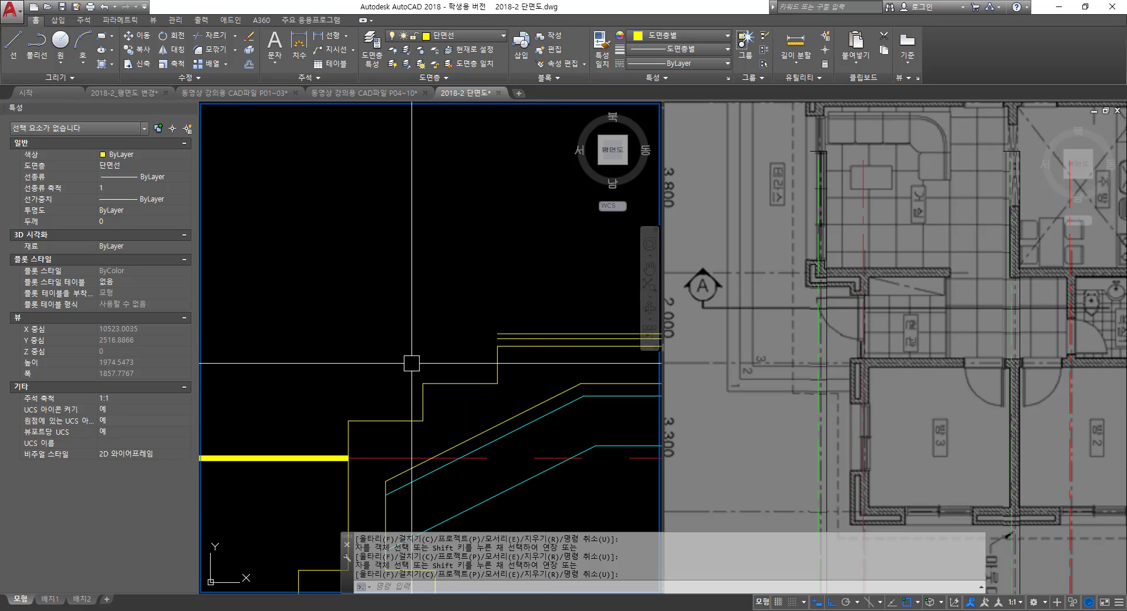
key(Return)
key(Escape)
key(Escape)
key(Escape)
text(o)
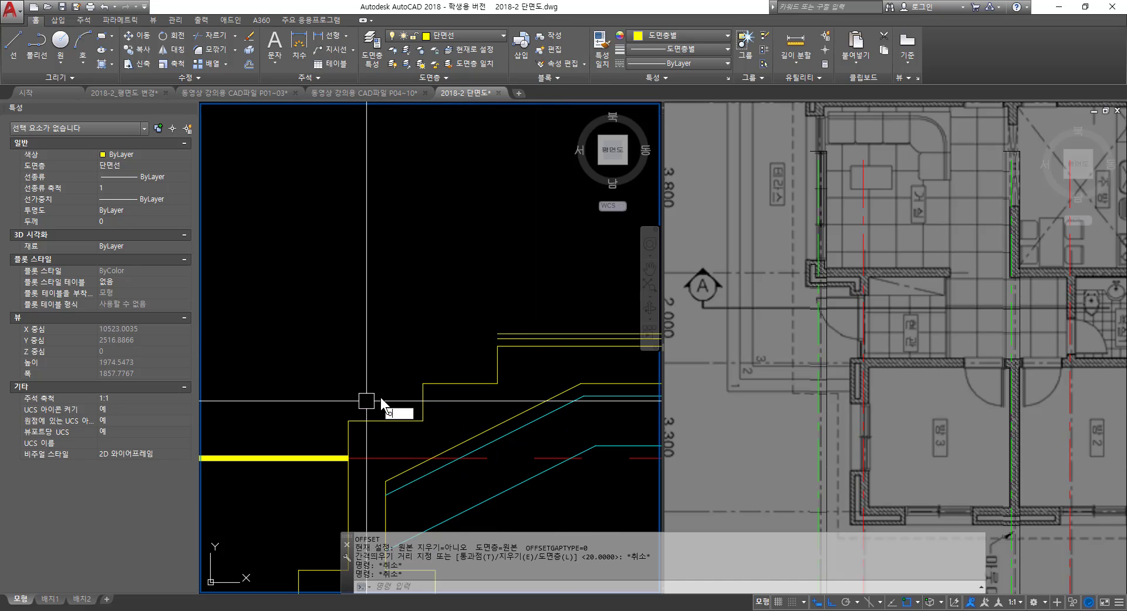
key(Return)
text(30)
key(Return)
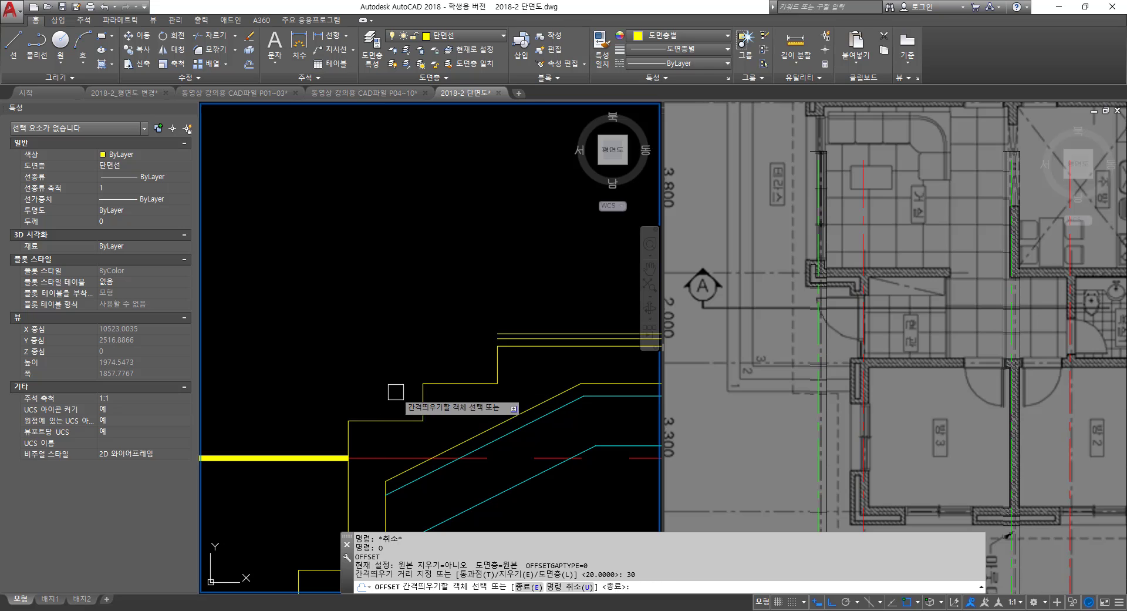
click(376, 420)
click(359, 410)
click(351, 432)
click(345, 414)
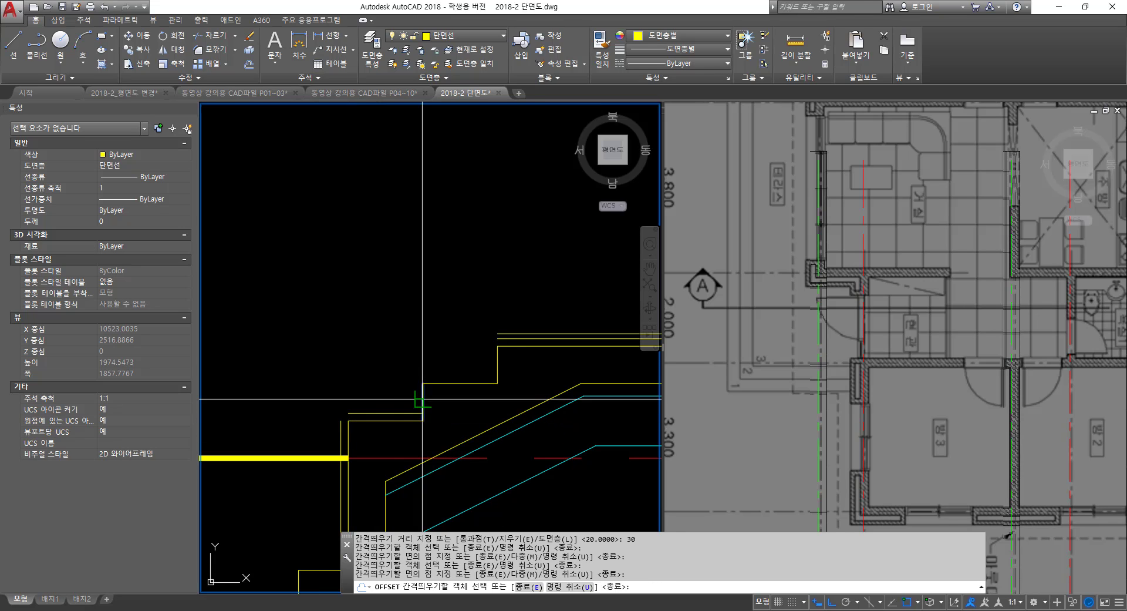
- Offset the middle step's tread and riser and the top step's riser outward by 30
key(Return)
key(Return)
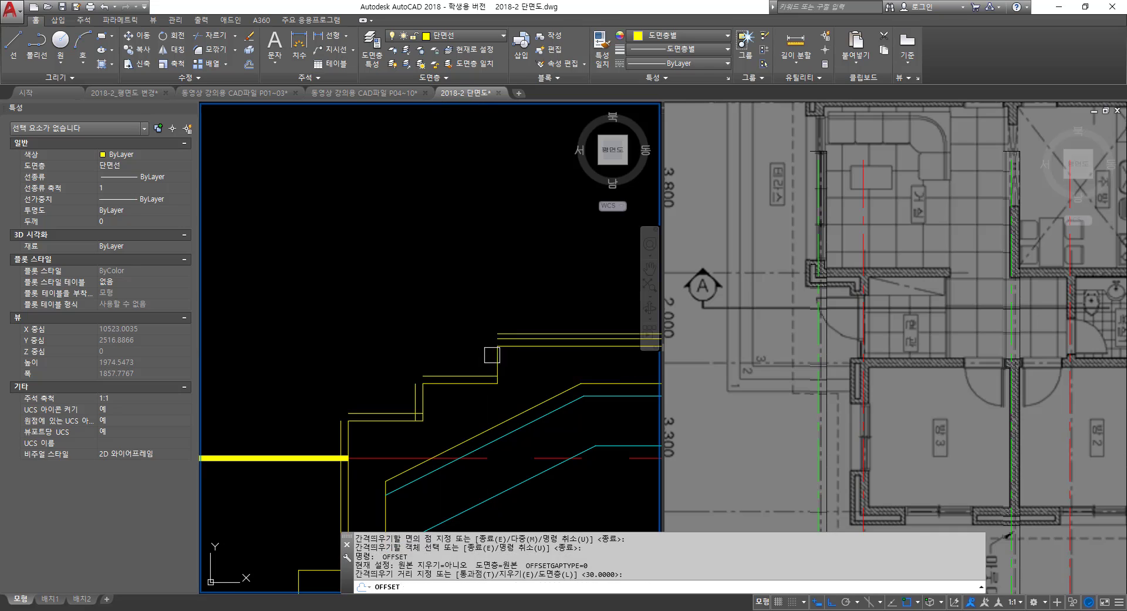
click(491, 354)
key(Return)
- Fillet the offset top riser at zero radius with the top tile line and with the offset middle tread
text(f)
key(Return)
scroll(484, 352, up, 4)
click(501, 354)
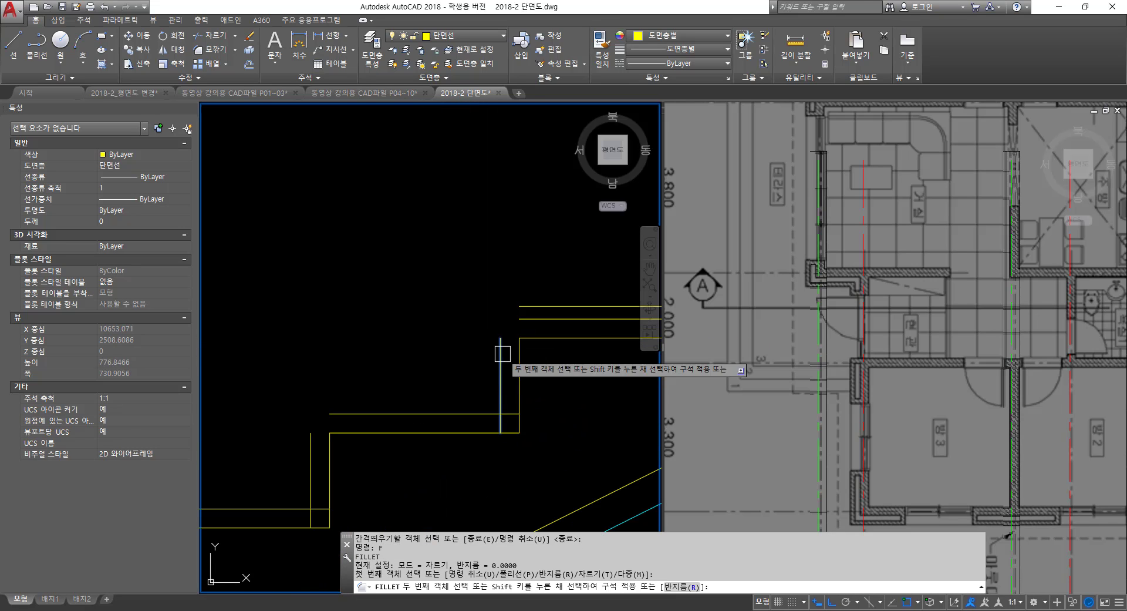
click(552, 305)
scroll(490, 341, down, 6)
scroll(457, 353, up, 6)
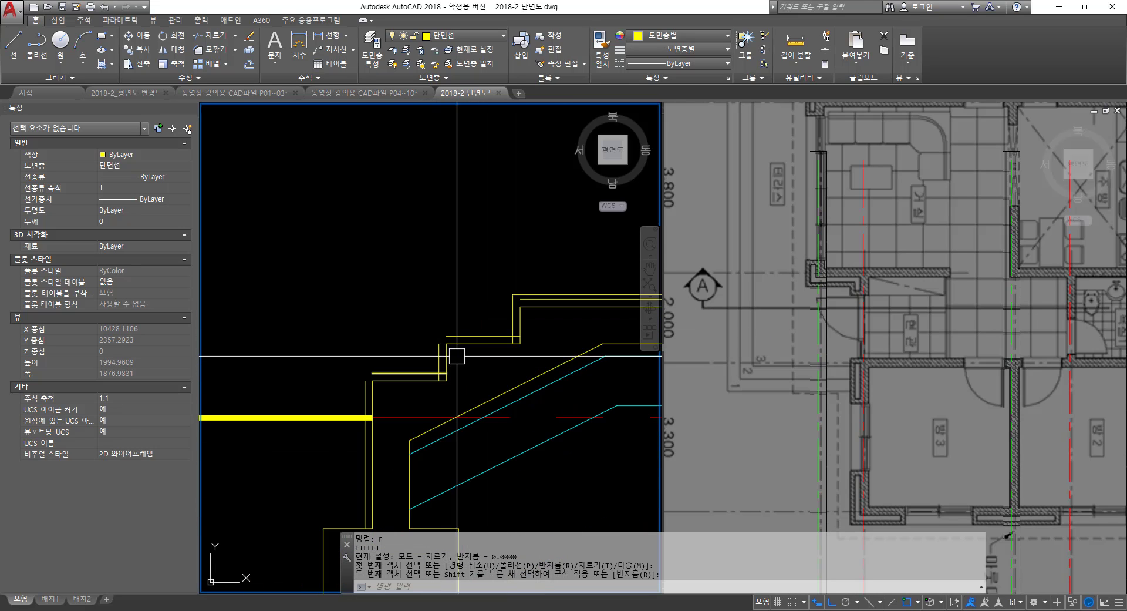
key(Return)
click(543, 314)
click(576, 281)
- Fillet the remaining corners of the offset middle and lowest steps at zero radius to form a continuous outer profile
key(Return)
click(440, 317)
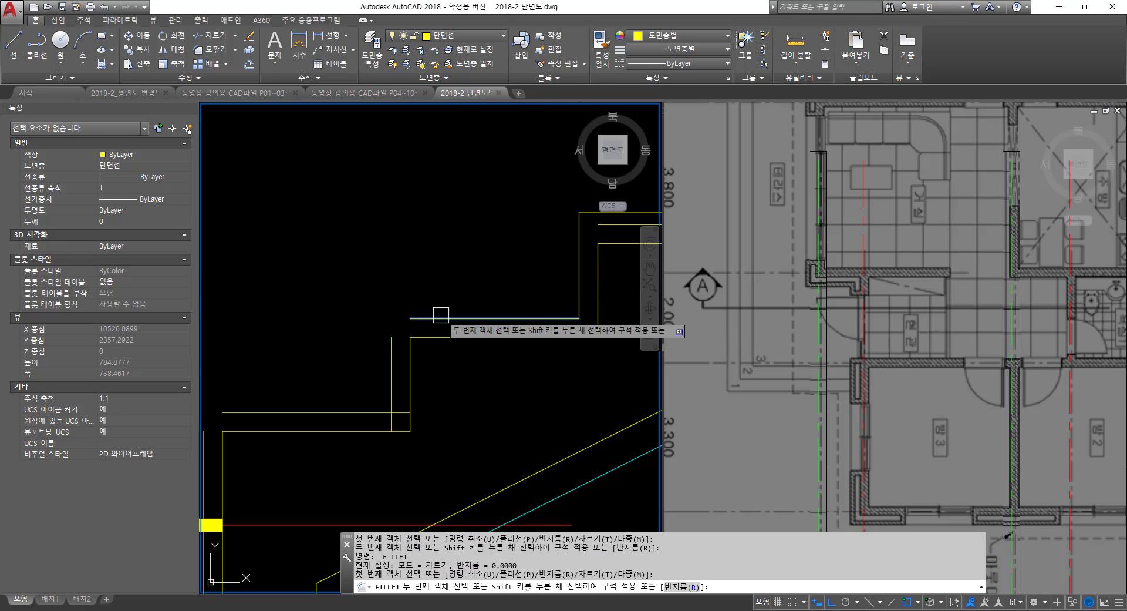
click(386, 367)
key(Return)
click(390, 379)
click(339, 412)
middle_drag(317, 416, 512, 336)
key(Return)
click(456, 337)
middle_drag(390, 403, 397, 385)
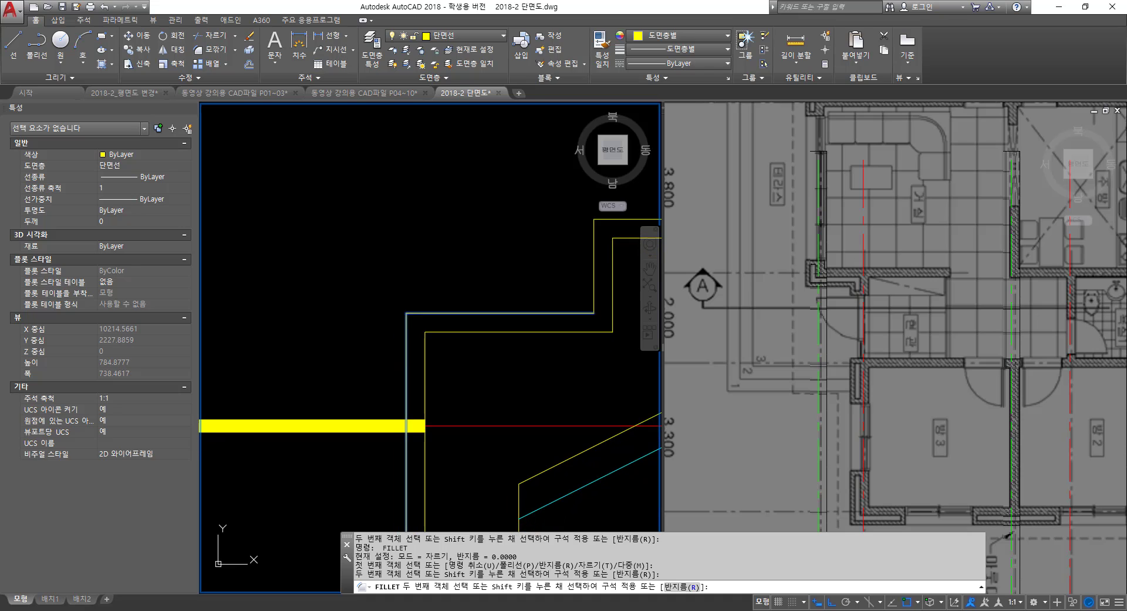
scroll(423, 387, down, 5)
key(Escape)
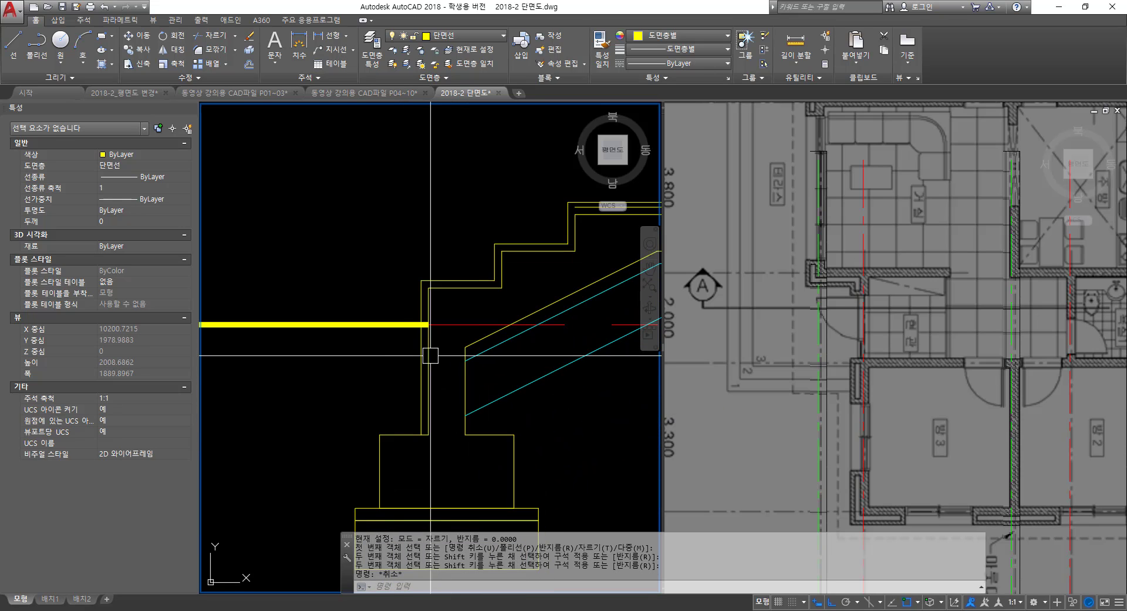
- Draw a horizontal helper line across the stair foundation wall just below the ground level line
text(l)
key(Return)
click(327, 361)
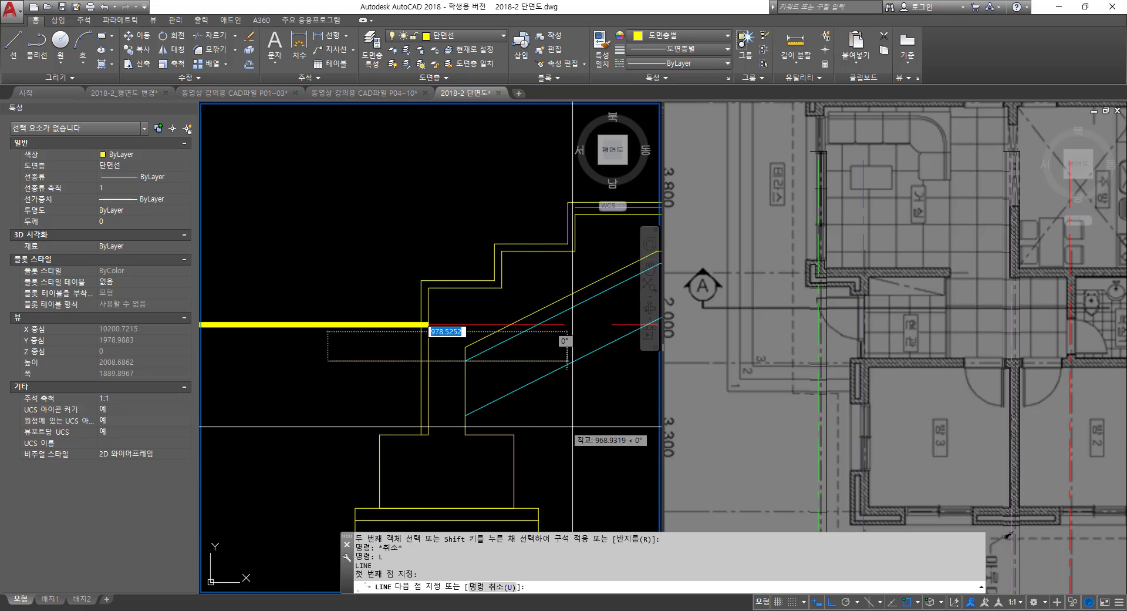
click(603, 445)
key(Return)
- Trim the offset riser line of the lowest step below the horizontal helper line
text(tr)
key(Return)
key(Return)
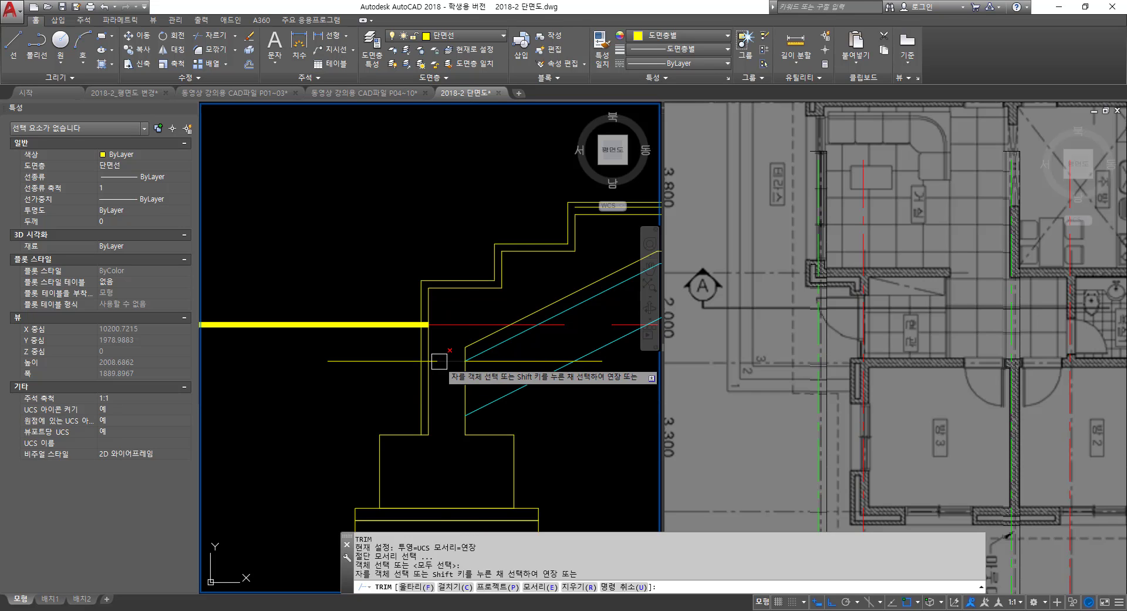
key(Escape)
key(Escape)
text(tr)
key(Return)
click(443, 361)
key(Return)
click(419, 388)
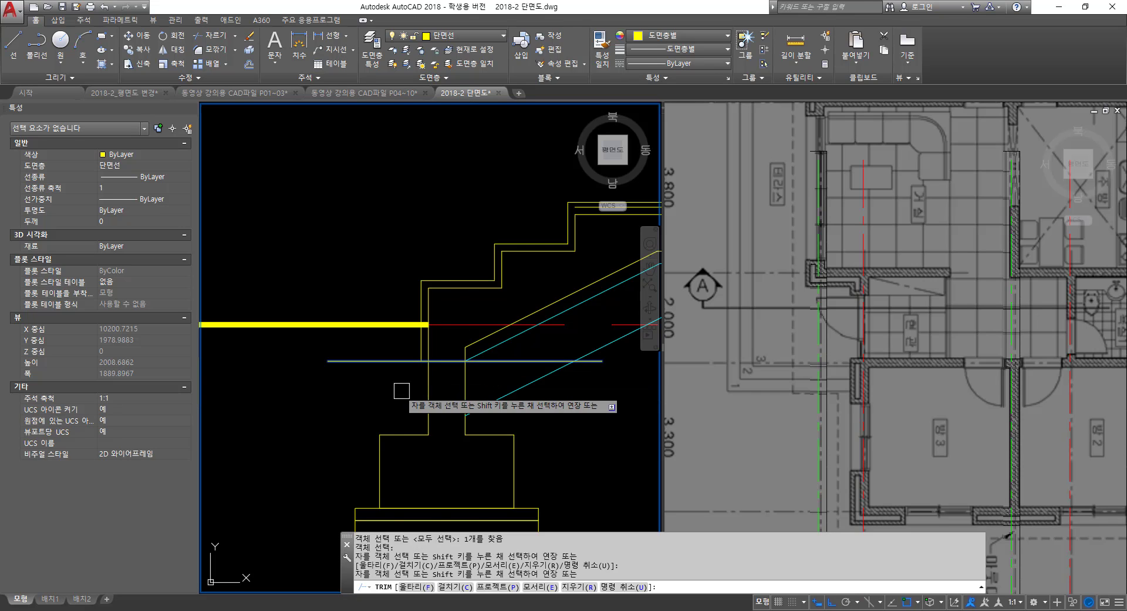
- Erase the horizontal helper line across the stair foundation wall
key(Return)
text(e)
key(Return)
click(383, 349)
click(361, 374)
key(Return)
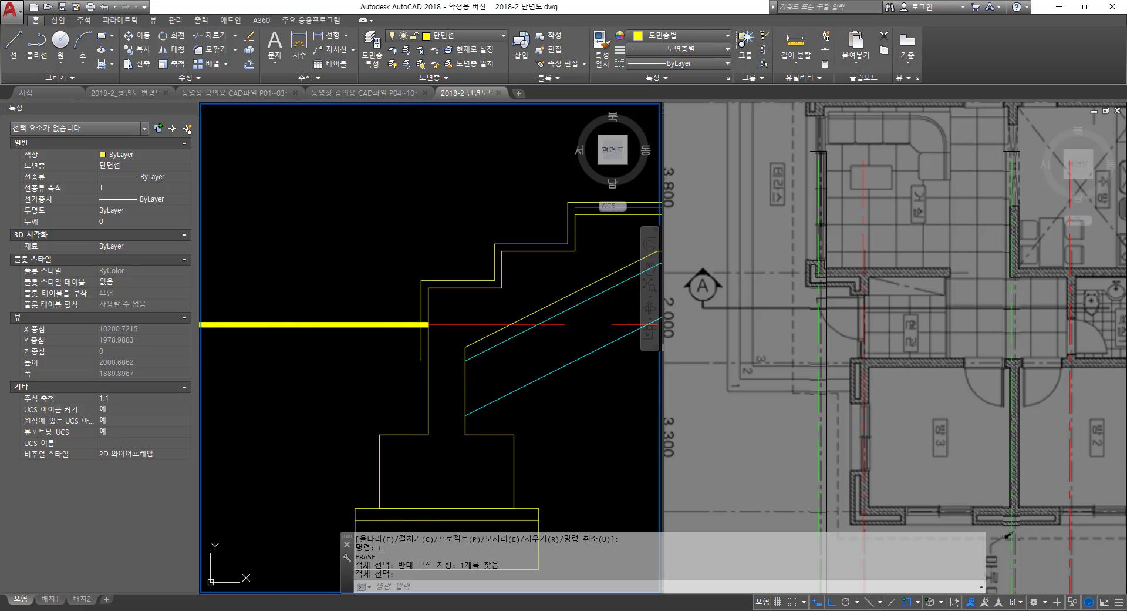
- Try to use Extend with the red ground level line as boundary on the lowest step's outer riser line
text(esxd)
key(Return)
key(Escape)
text(ex)
key(Return)
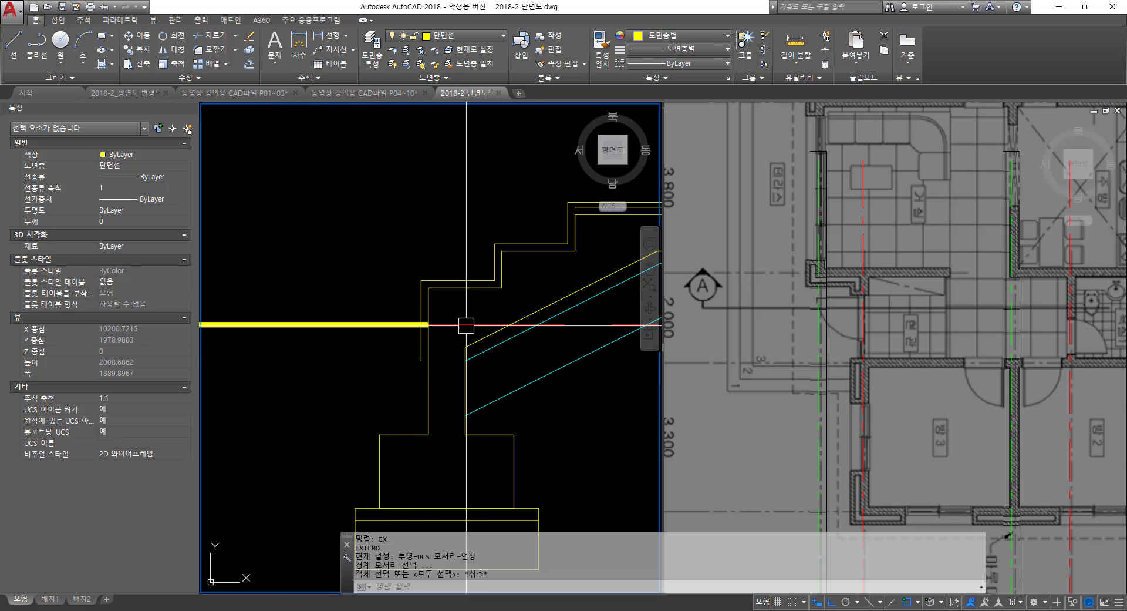
key(Escape)
key(Escape)
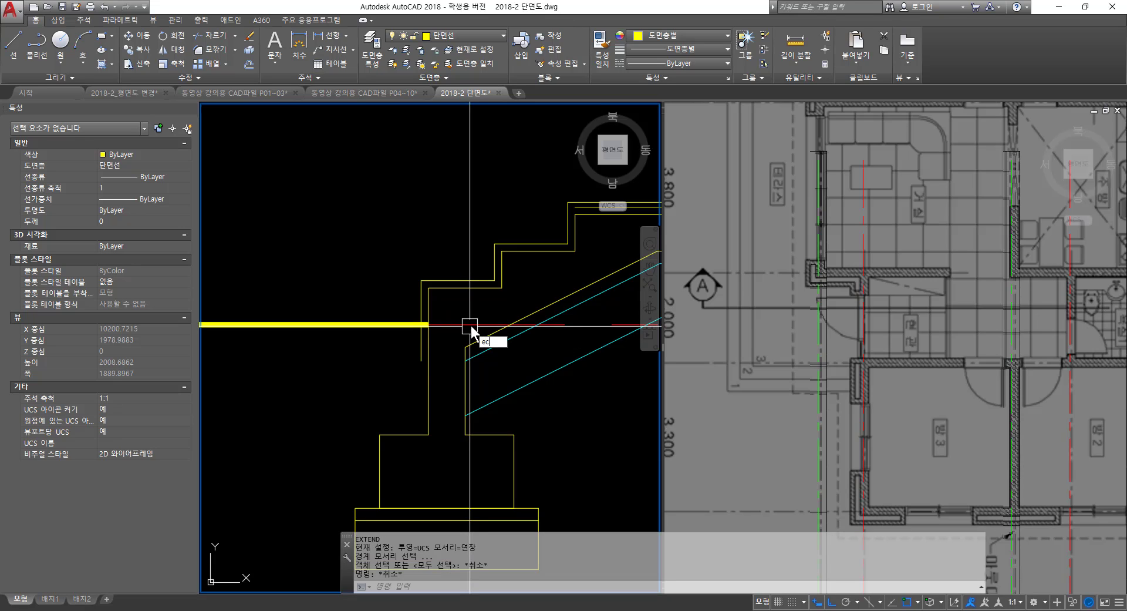
text(ec)
key(Return)
key(Return)
click(471, 324)
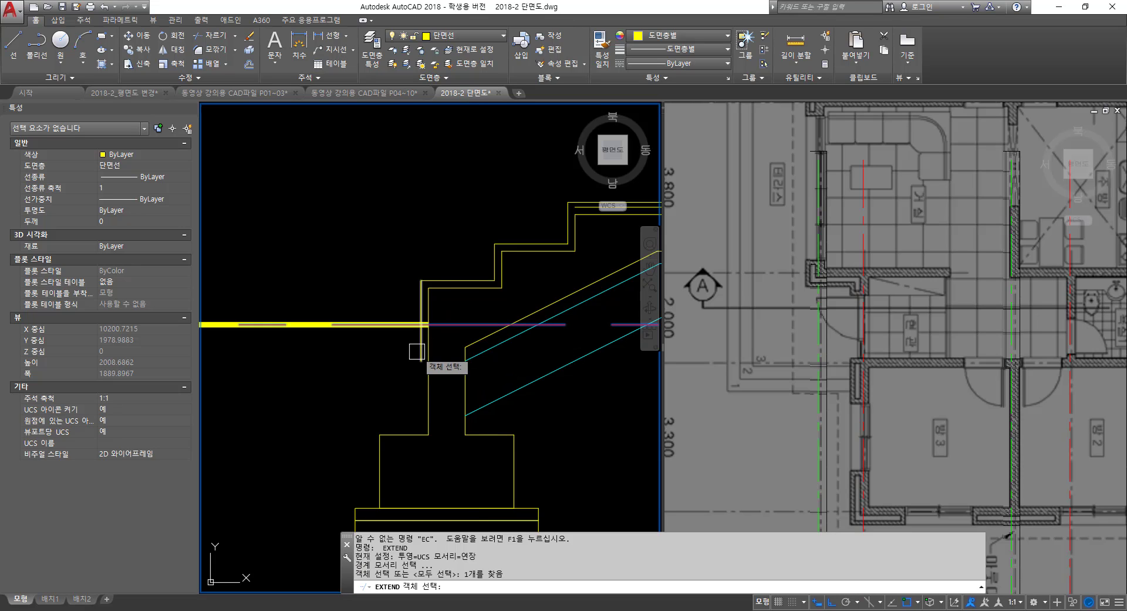
key(Return)
click(423, 354)
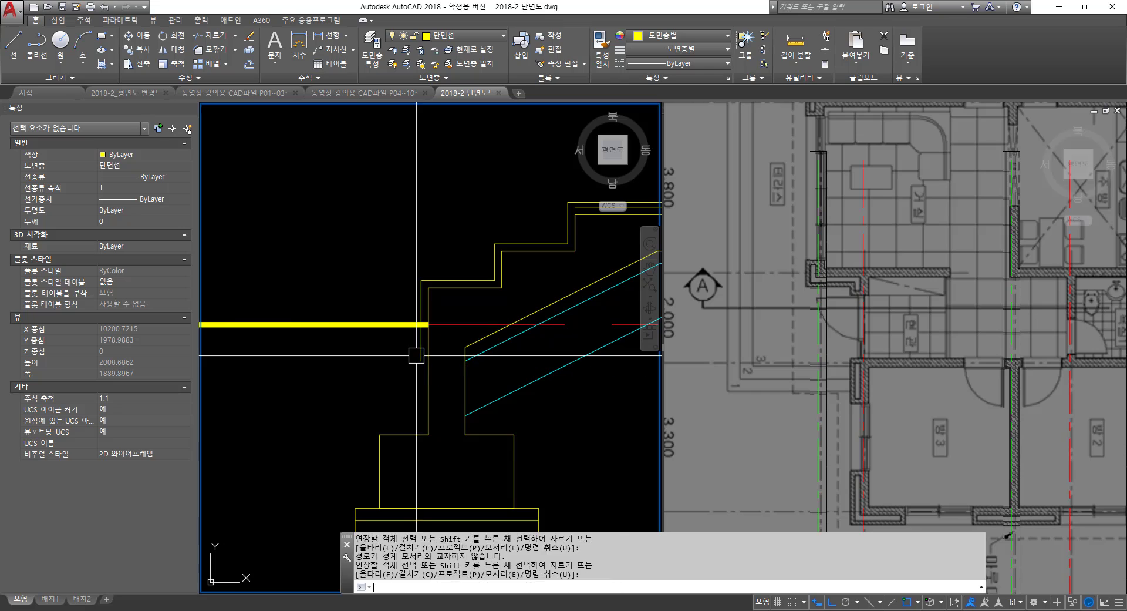
key(Escape)
key(Escape)
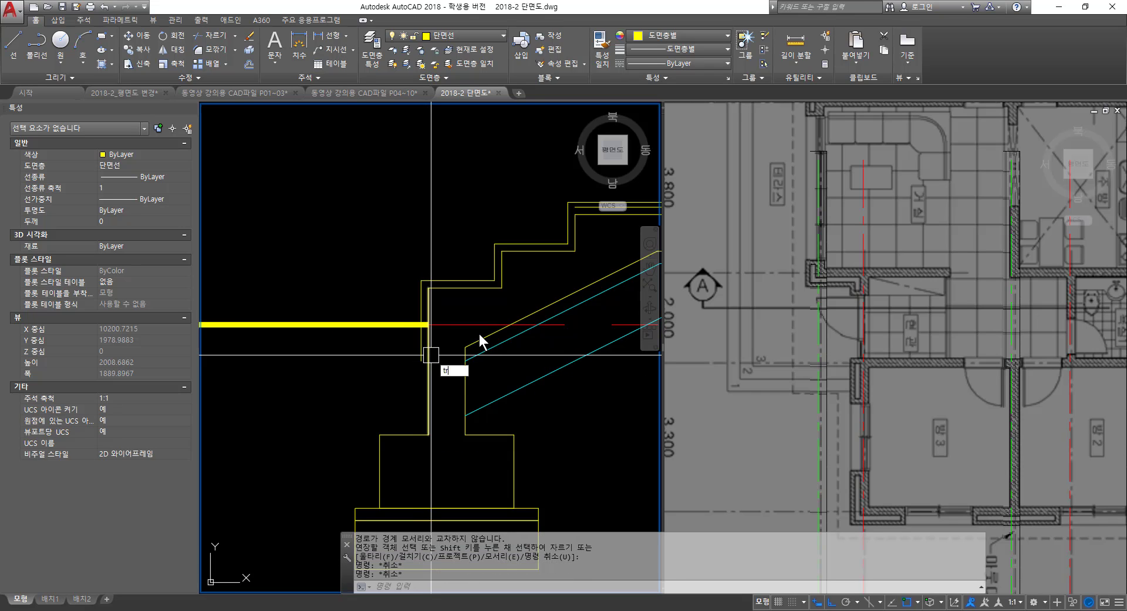
- Trim the lowest step's outer riser line below the red ground level line
key(Return)
click(461, 324)
key(Return)
double_click(414, 348)
click(357, 375)
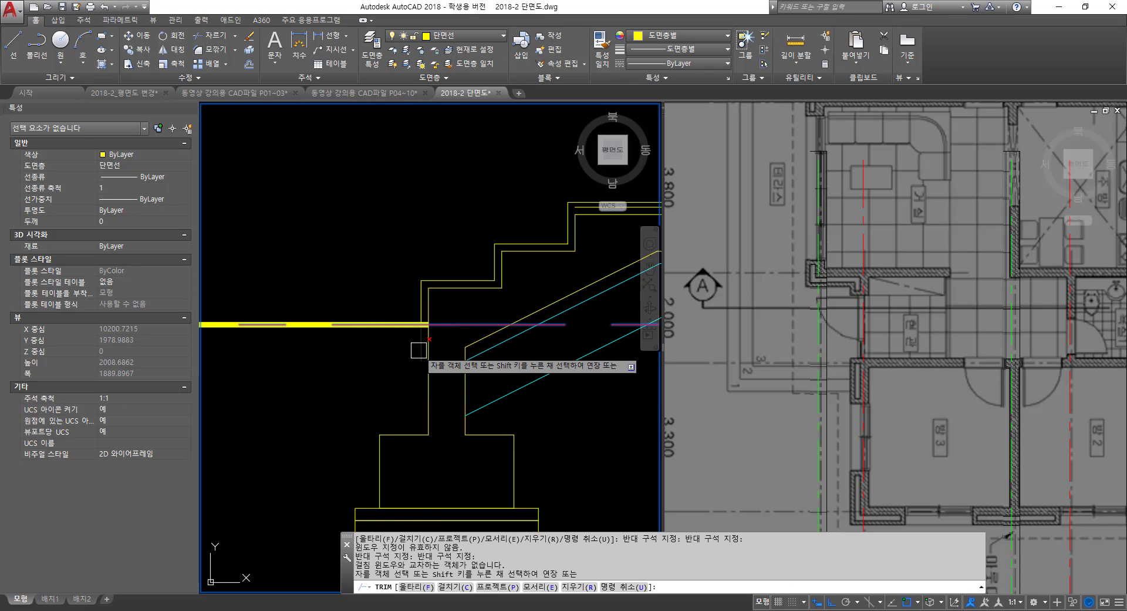
scroll(365, 347, down, 4)
key(Return)
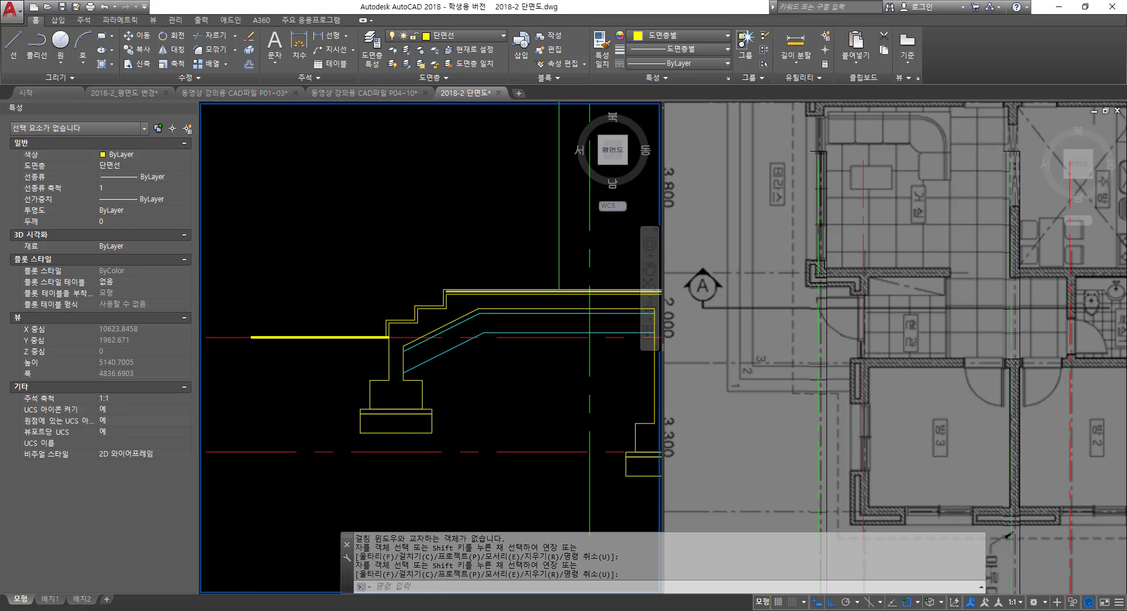
- Draw a short vertical line closing the end of the mortar layer at the top step's edge
scroll(455, 332, up, 8)
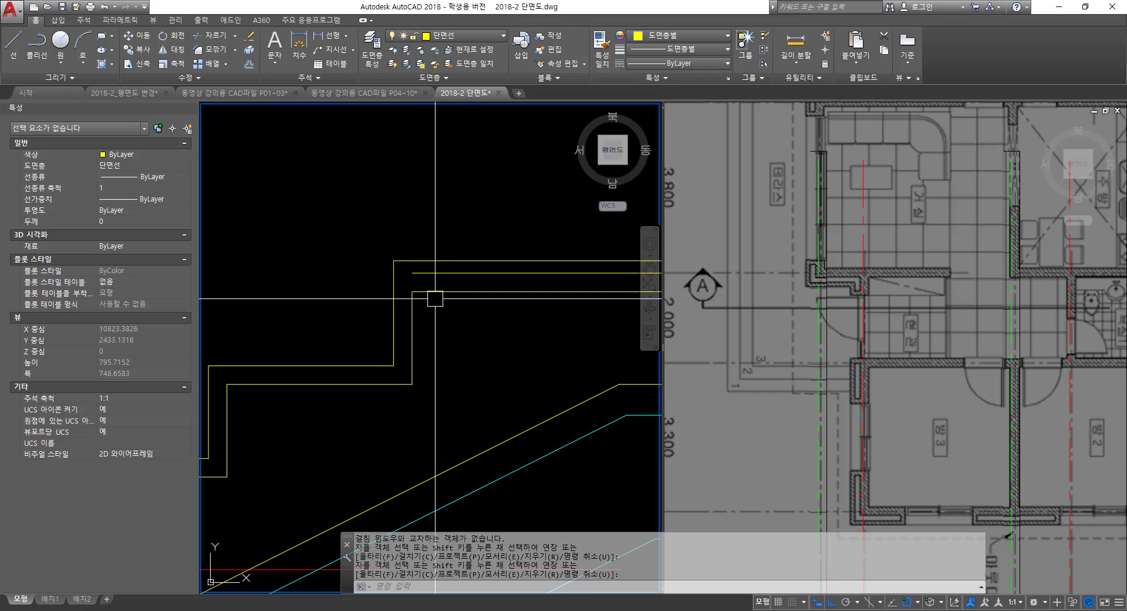
text(l)
key(space)
click(412, 274)
click(412, 291)
key(Escape)
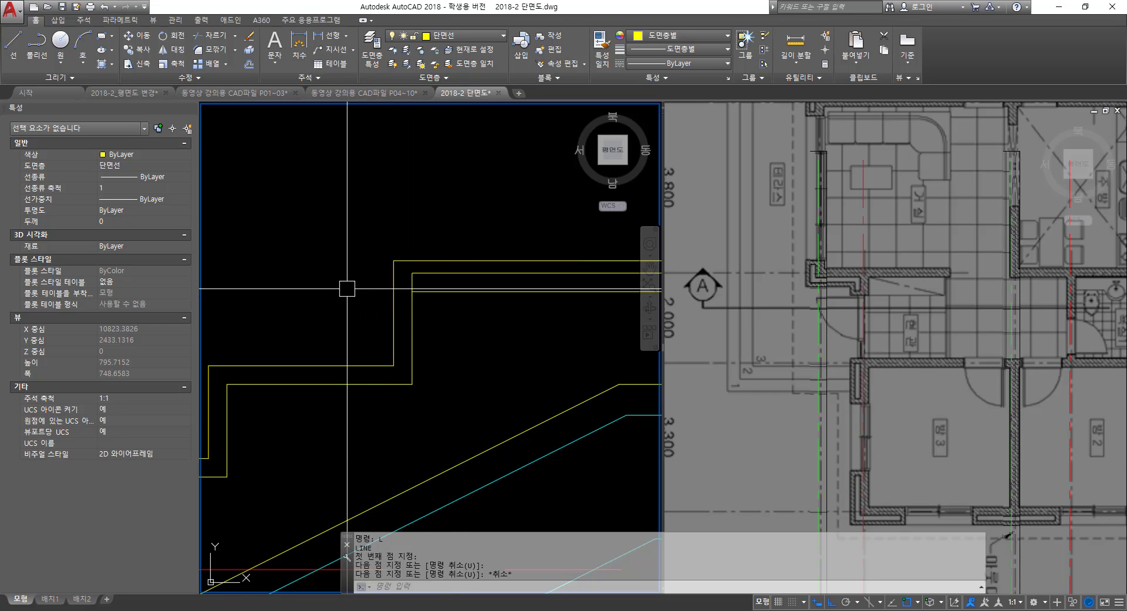
- Move the tile and mortar finish lines along the terrace and its steps to the 입면선 layer
scroll(347, 288, down, 5)
scroll(352, 282, up, 2)
click(384, 237)
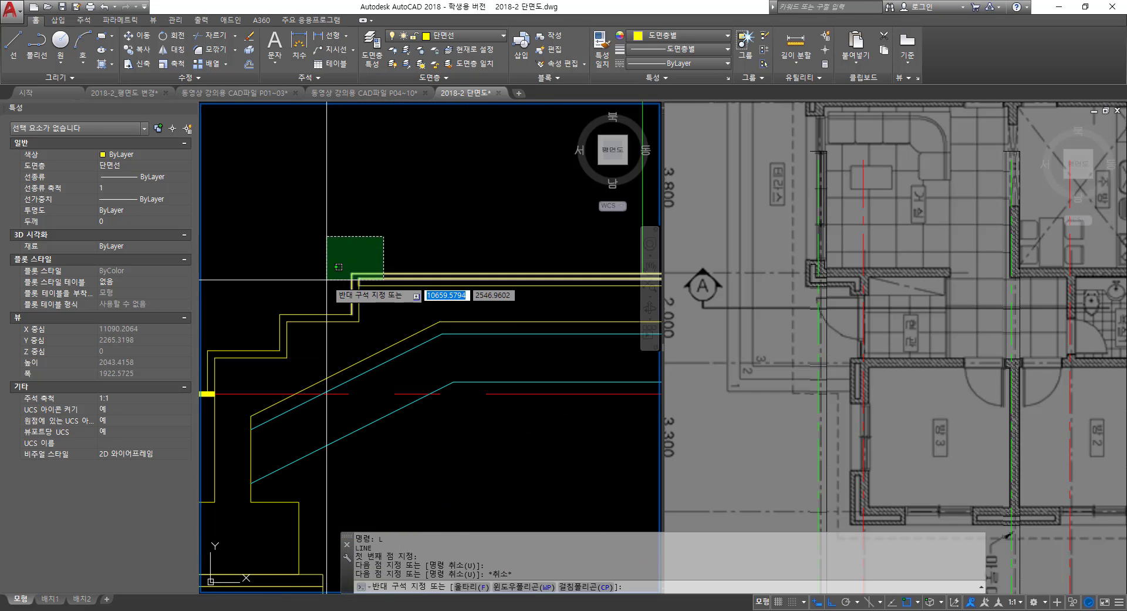
click(295, 302)
click(288, 303)
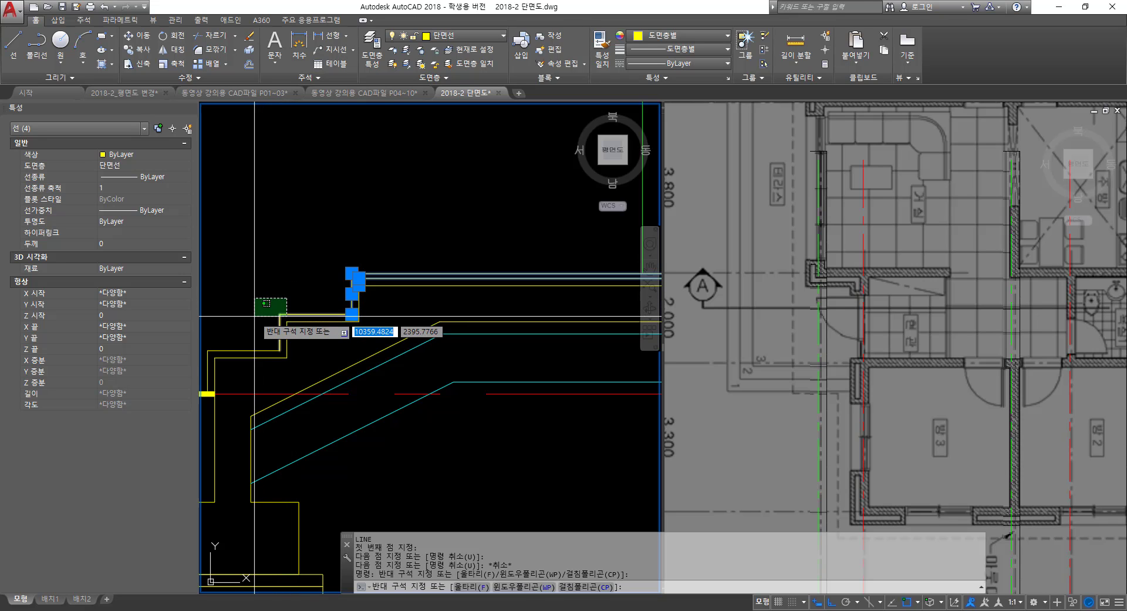
click(260, 323)
middle_drag(261, 329, 374, 311)
click(329, 318)
click(297, 334)
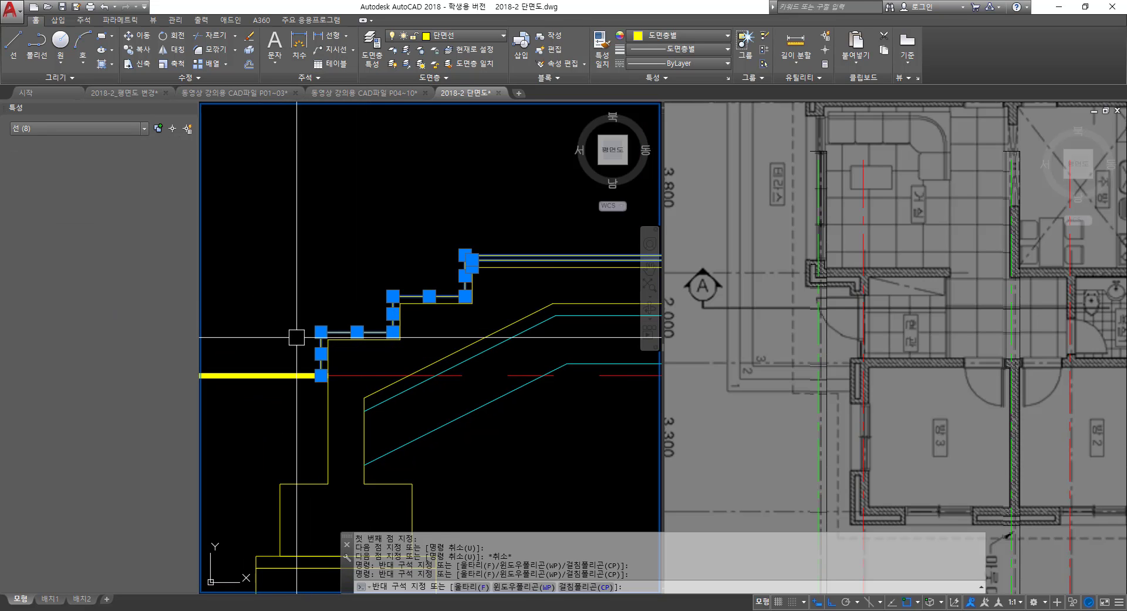
click(481, 36)
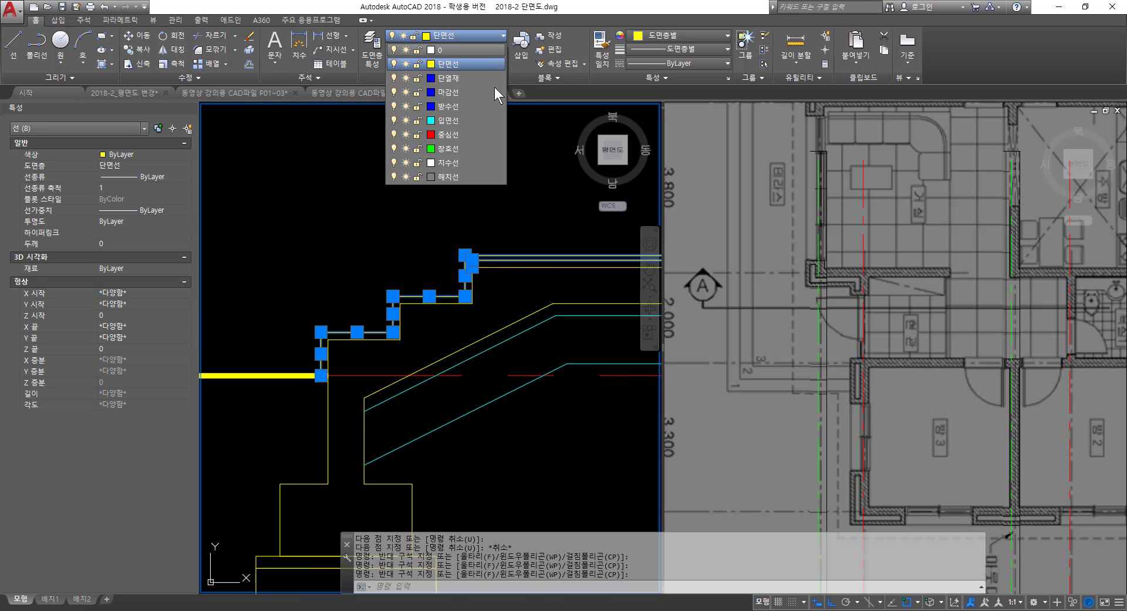
click(454, 125)
key(Escape)
key(Escape)
scroll(361, 338, down, 8)
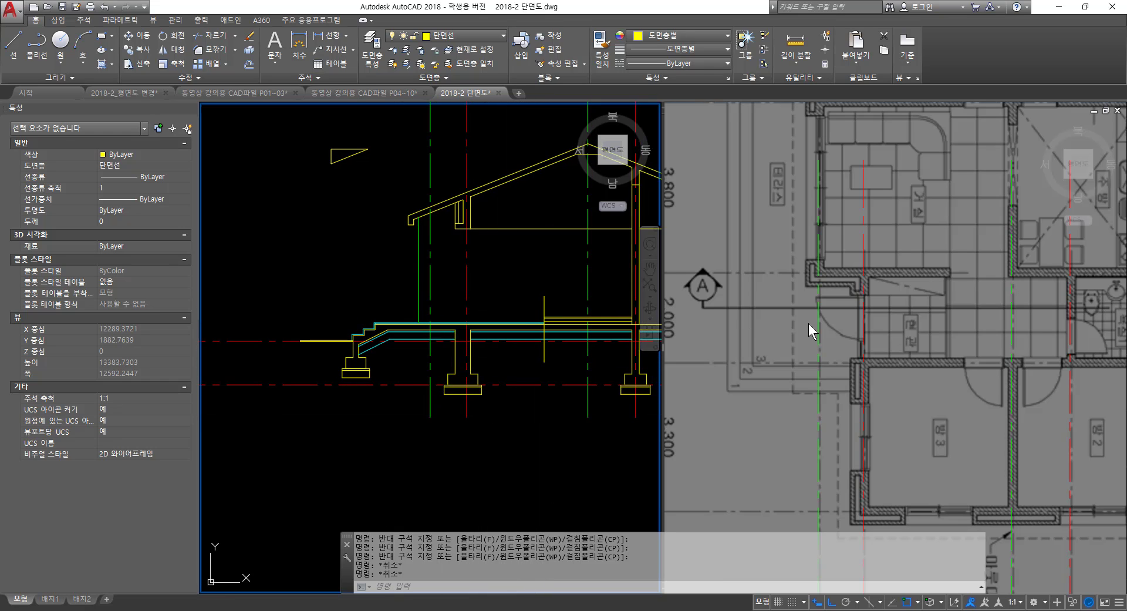
- Measure the distance on the floor plan from the entrance wall's red centre line to the inner end of the entrance
click(938, 360)
click(487, 289)
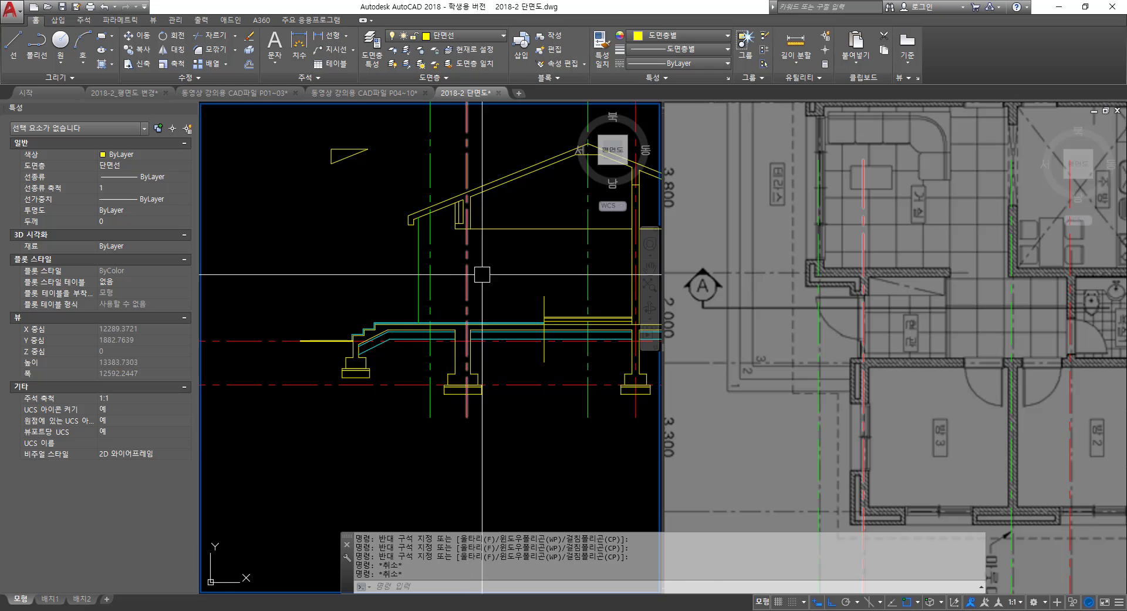
click(869, 304)
scroll(848, 296, up, 3)
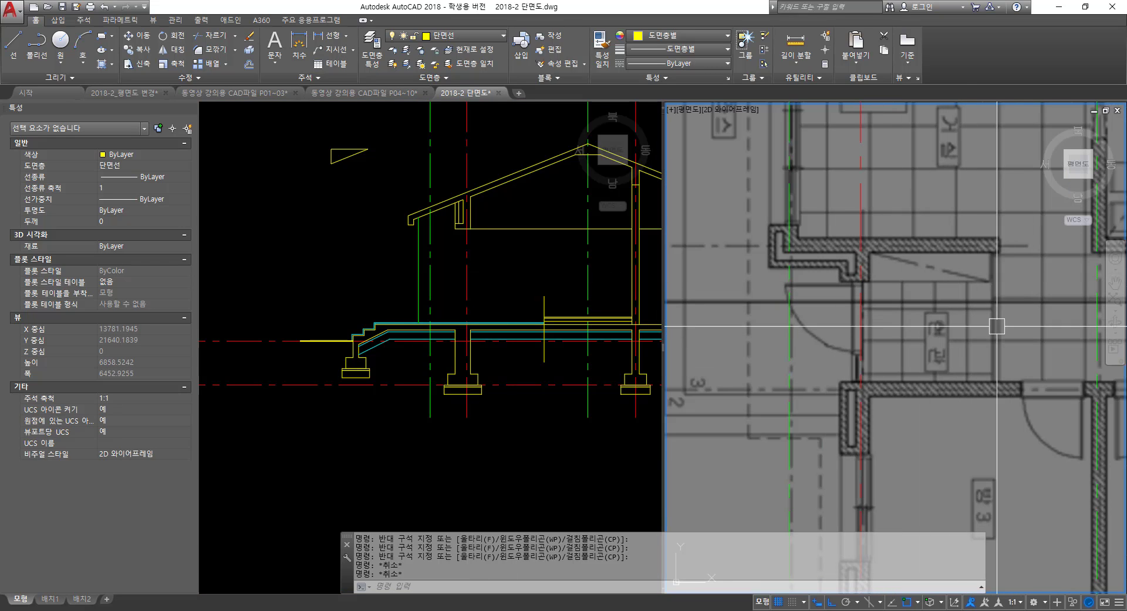
key(Return)
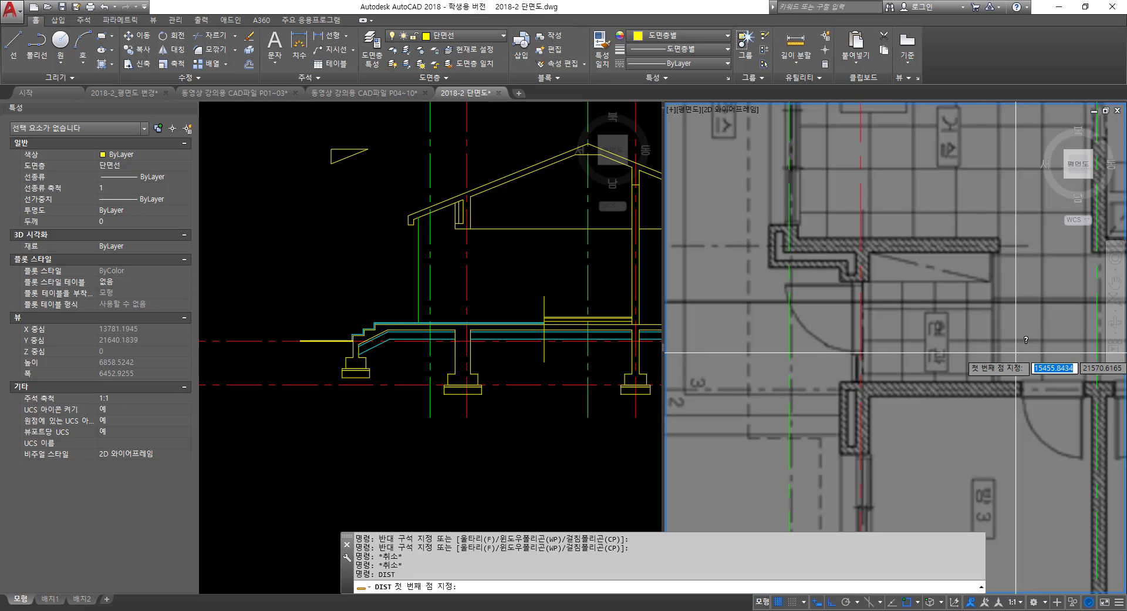
click(859, 327)
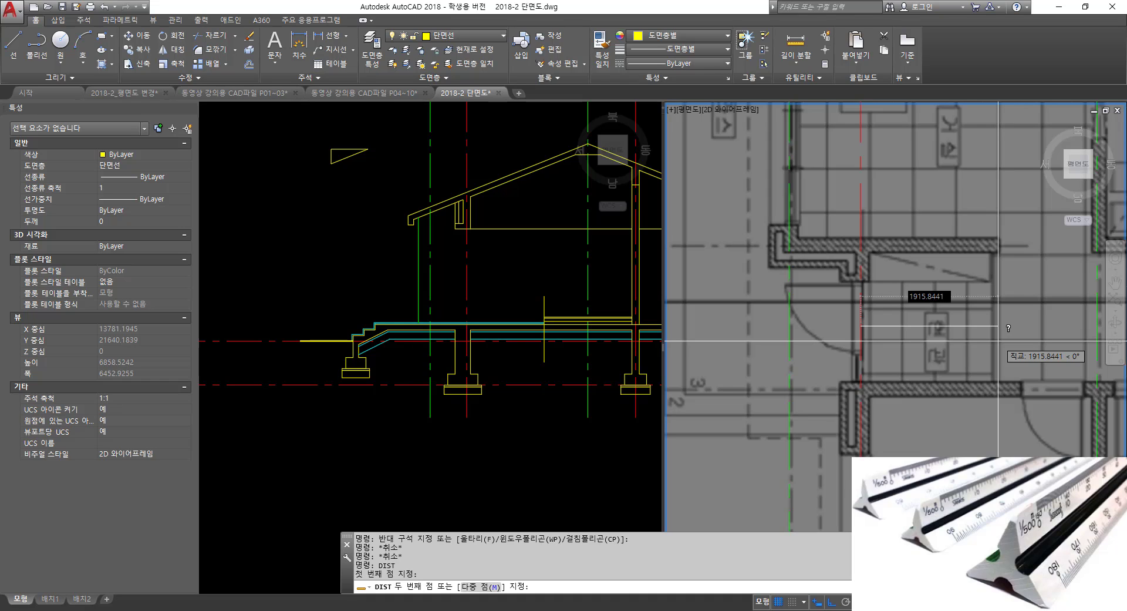
key(Escape)
key(ctrl+2)
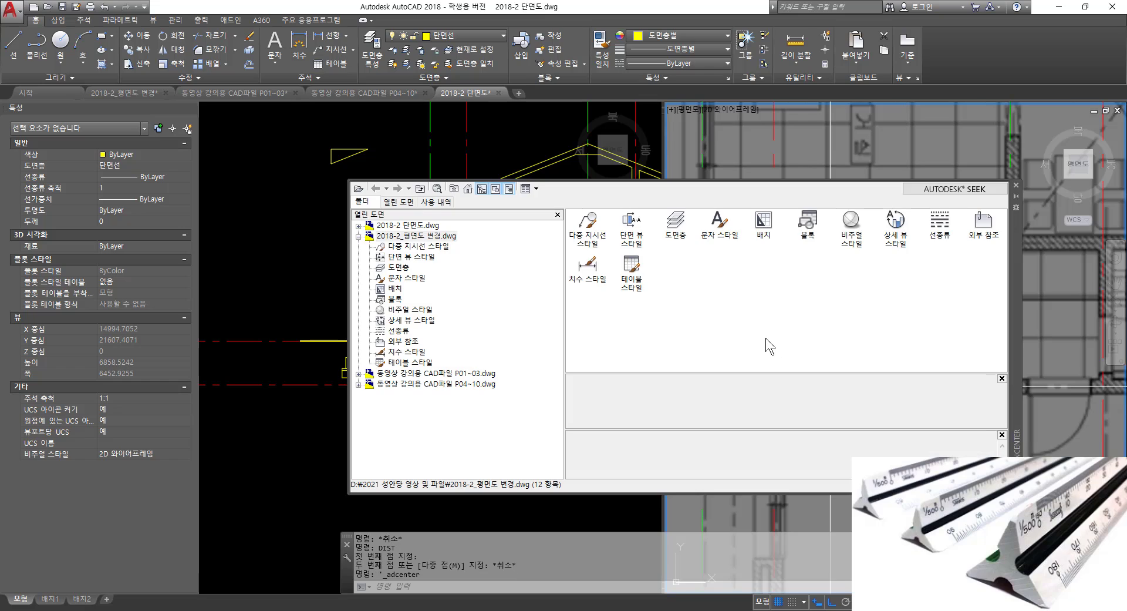
click(1017, 186)
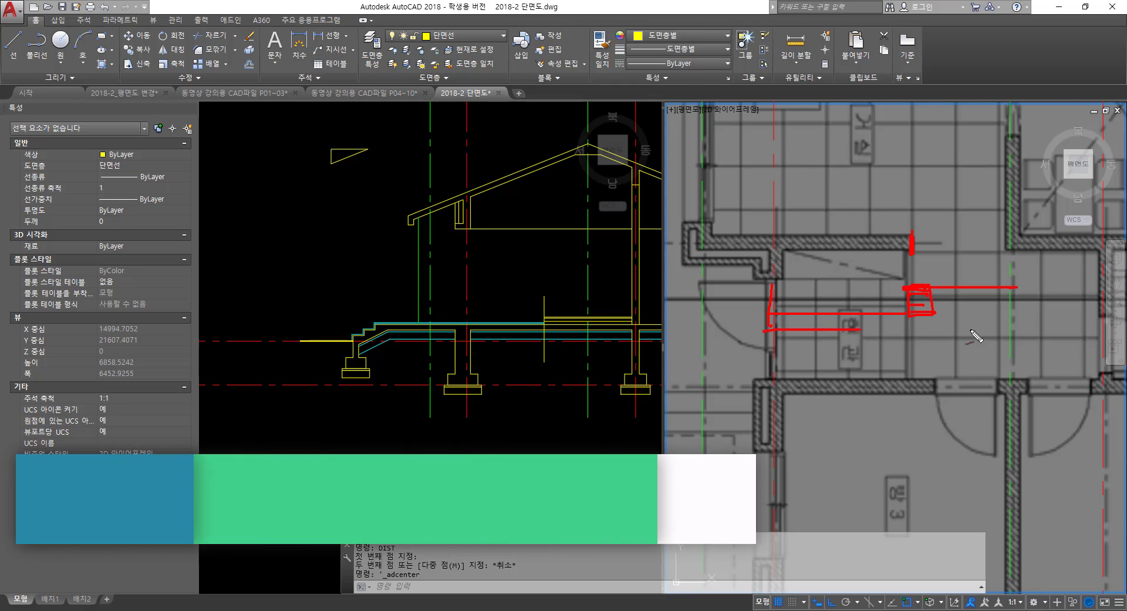
drag(764, 331, 1095, 329)
drag(908, 322, 926, 323)
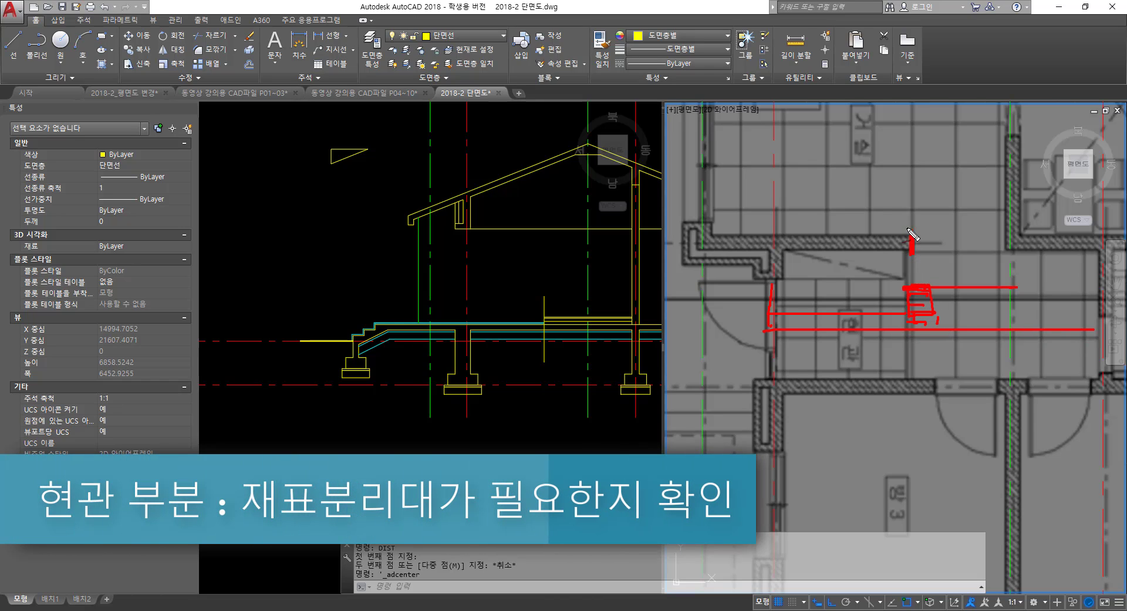
drag(911, 229, 911, 329)
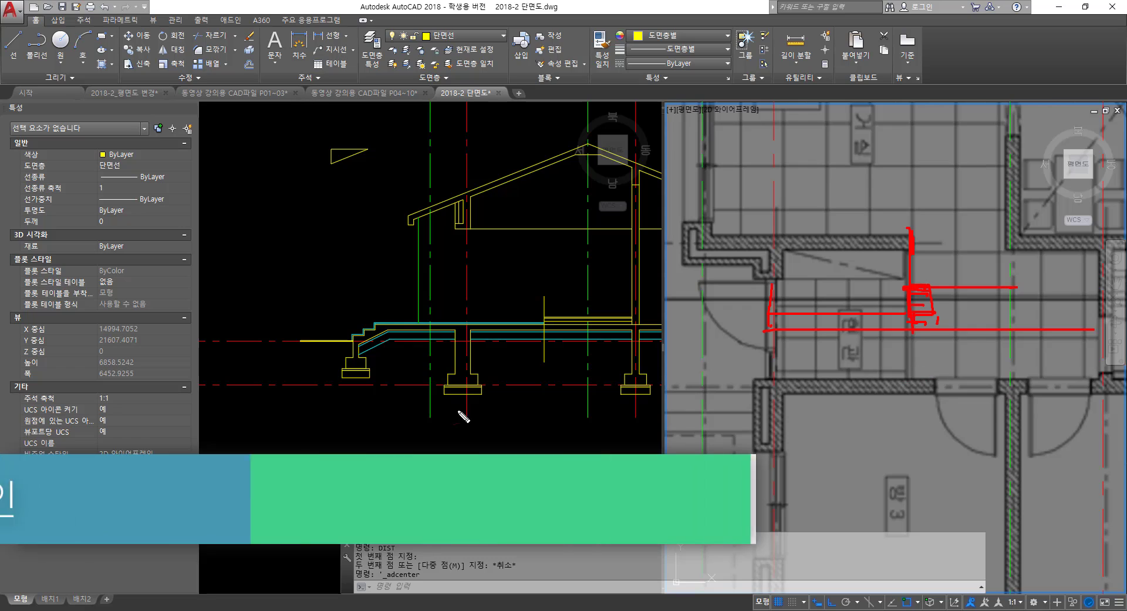
key(Escape)
key(Escape)
key(Escape)
- Offset the entrance wall's red centre line 1900 towards the interior and erase the yellow vertical helper line at the raised floor's edge
click(503, 452)
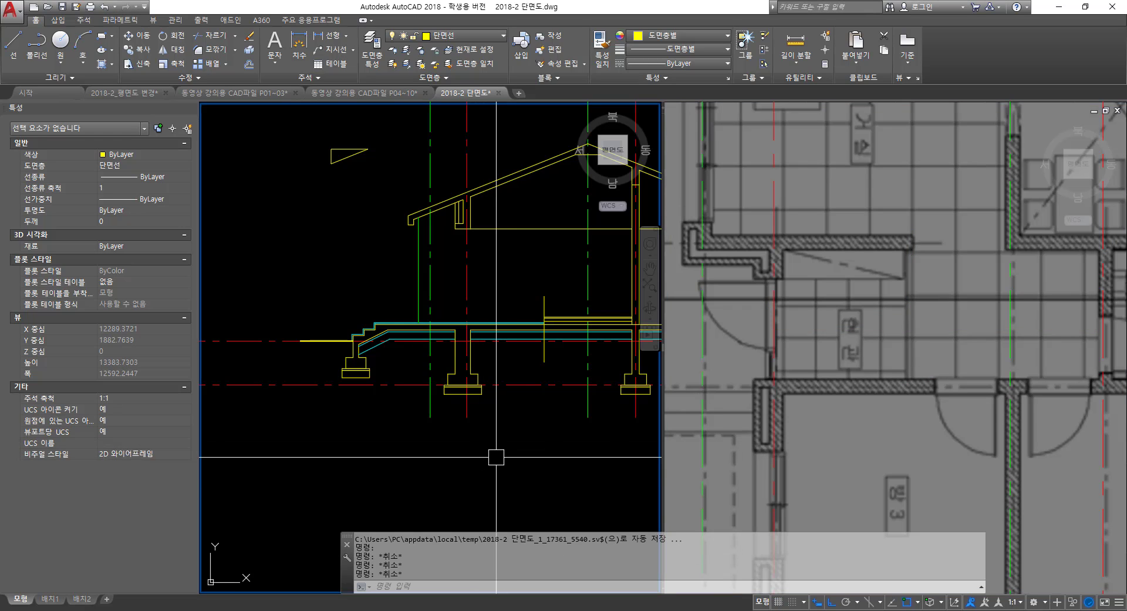
text(o)
key(Return)
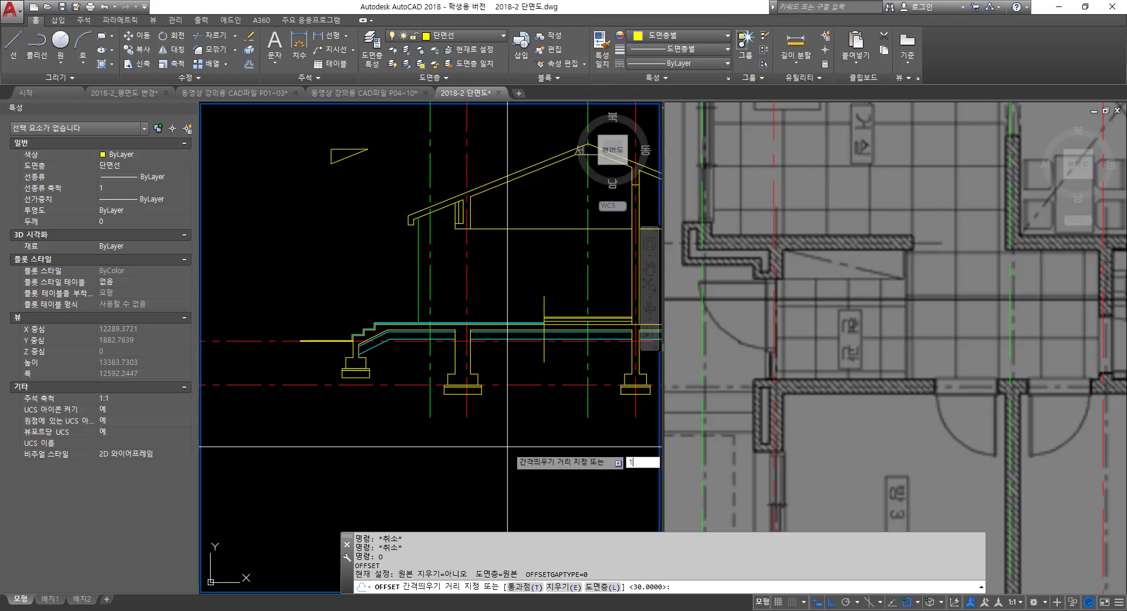
text(1900)
key(Return)
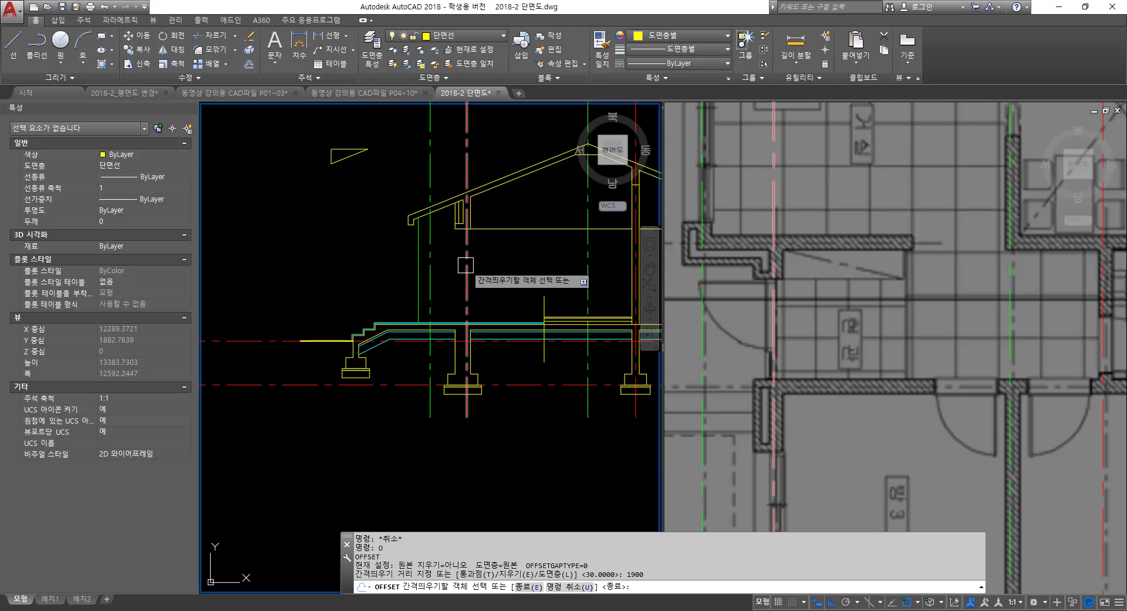
click(467, 258)
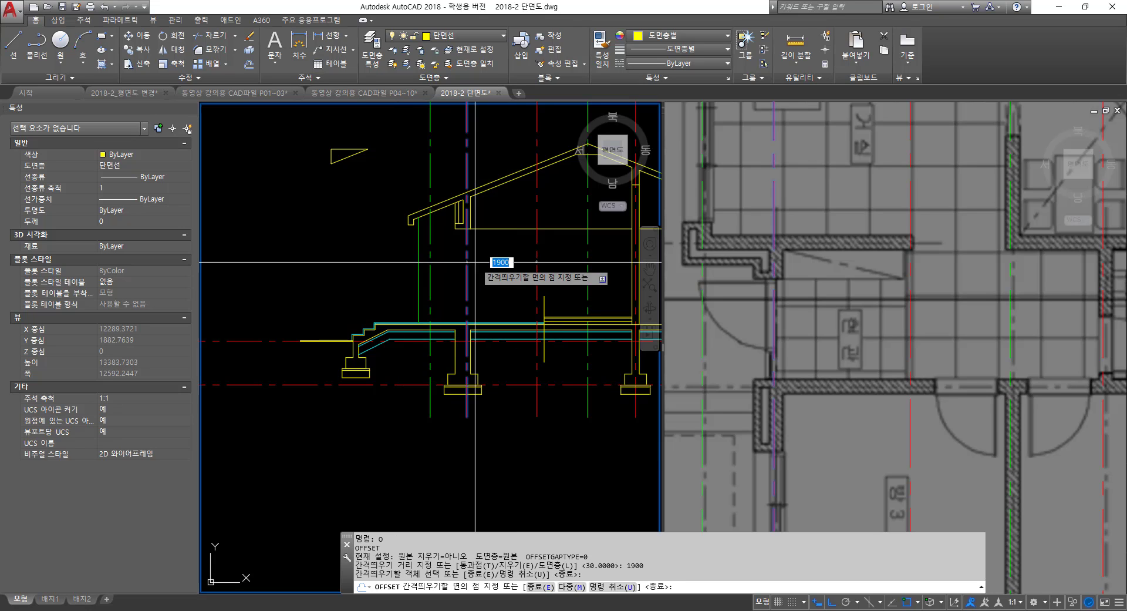
click(549, 304)
scroll(549, 304, up, 6)
key(Return)
- Stretch the ends of the raised floor and entrance finish lines to the new red offset line
text(s)
key(Return)
click(566, 284)
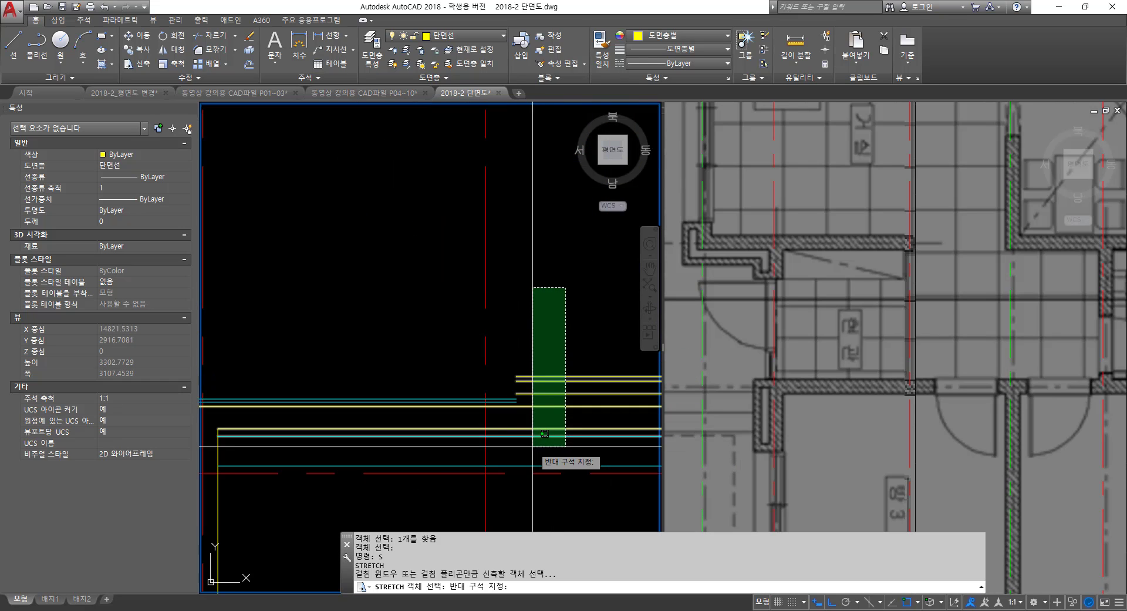
click(508, 449)
key(Return)
click(517, 383)
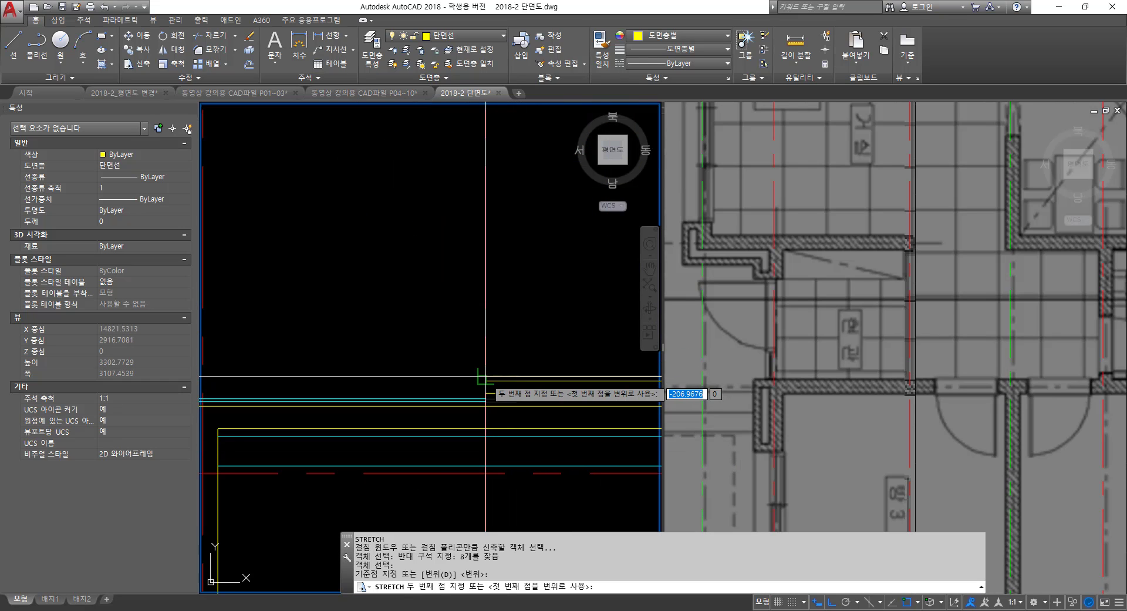
scroll(516, 383, down, 3)
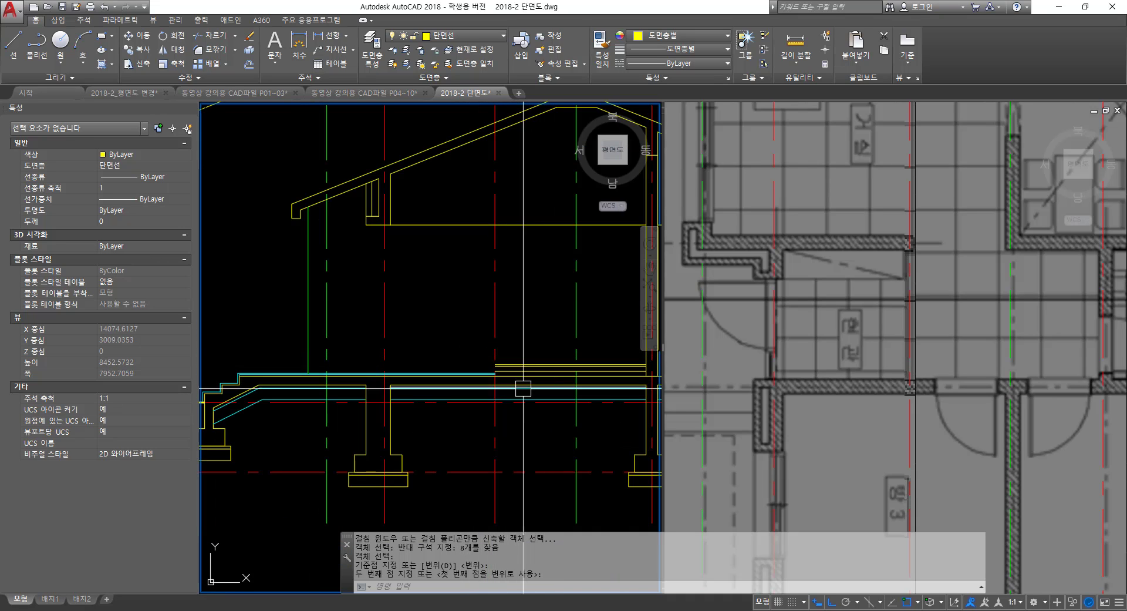
- Stretch the ends of the raised floor and entrance finish lines a further 50 towards the entrance side
scroll(504, 370, up, 3)
click(466, 360)
scroll(466, 352, up, 2)
text(s)
key(Return)
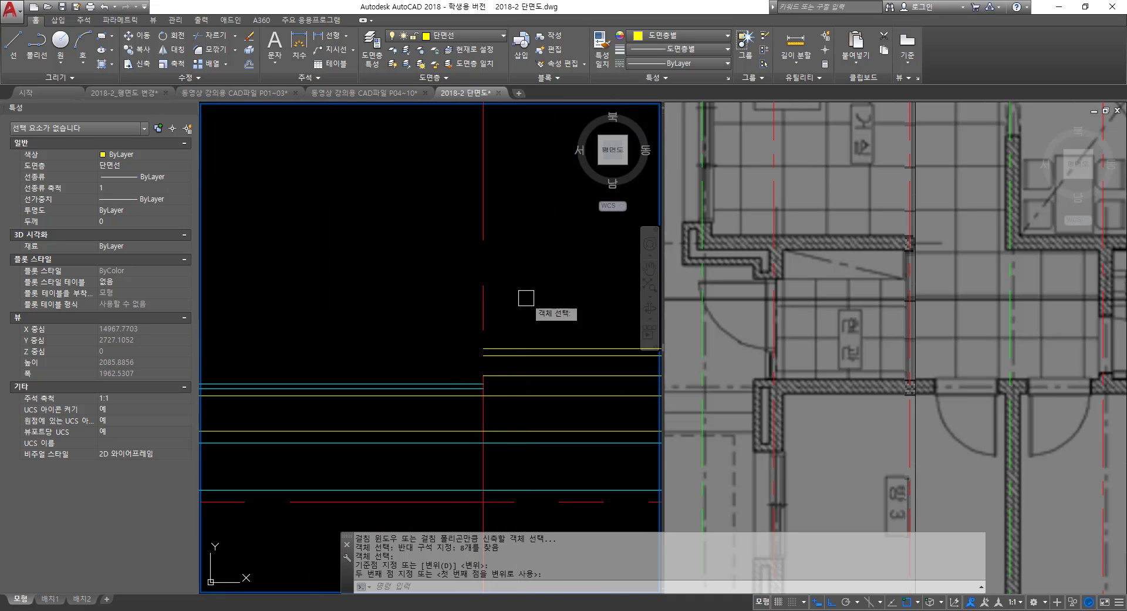
click(526, 298)
click(466, 416)
key(Return)
click(446, 295)
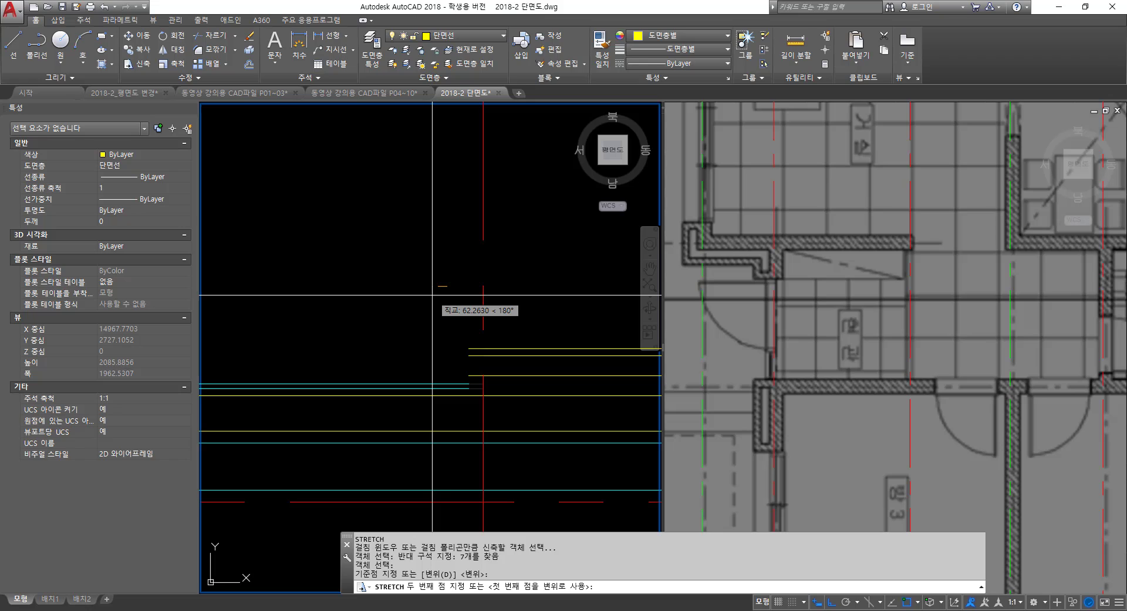
text(50)
key(Return)
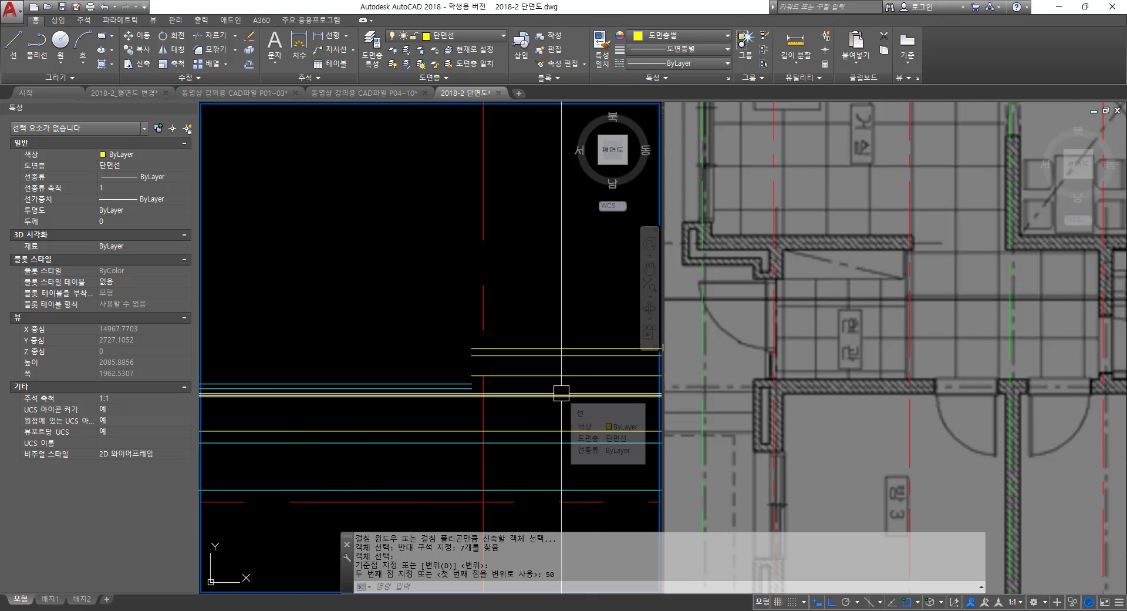
- Offset the red line at the raised floor's edge 200 towards the interior
text(o)
key(Return)
text(20)
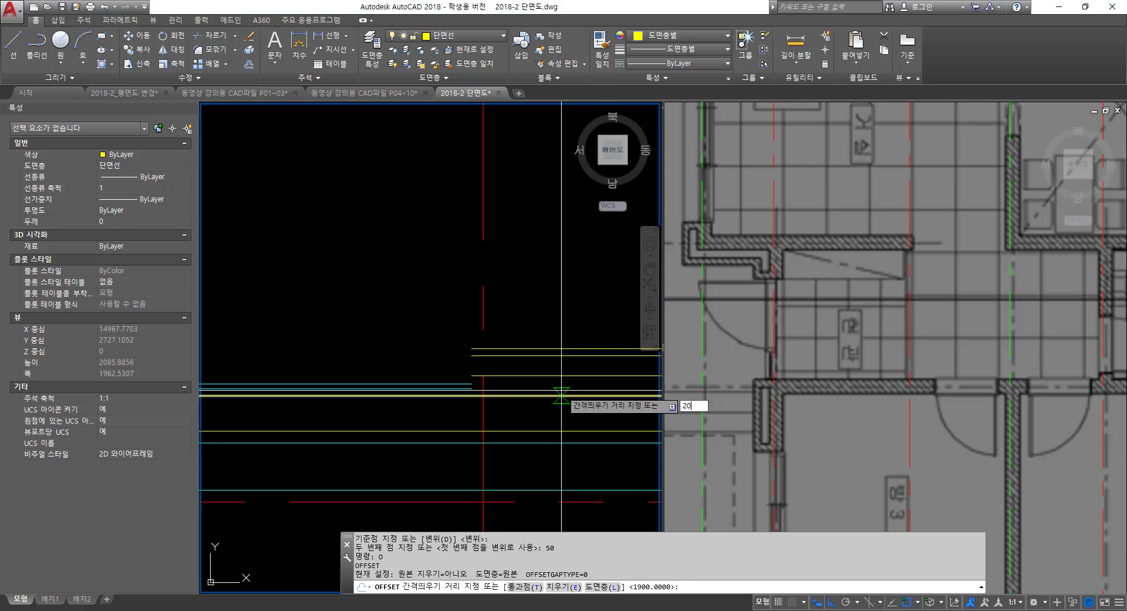
text(0)
key(Return)
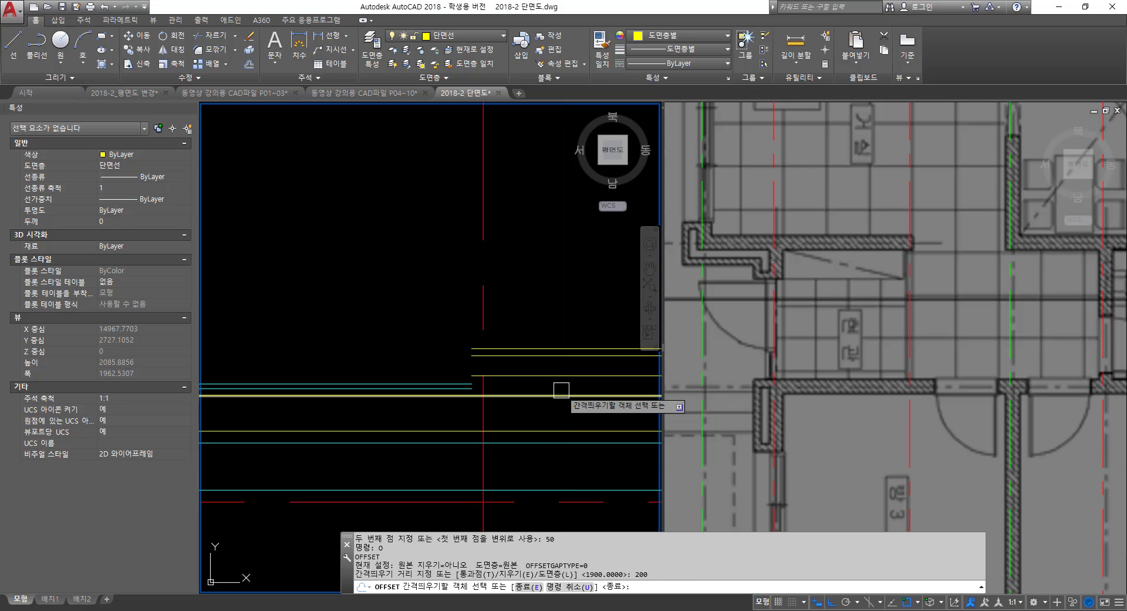
click(486, 318)
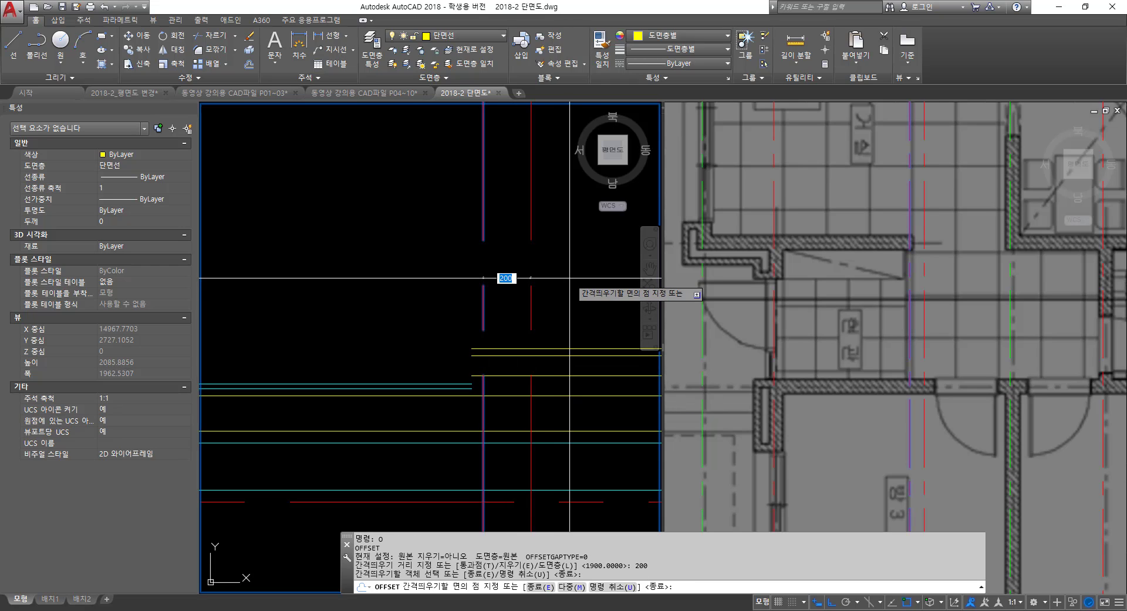
click(572, 276)
key(Return)
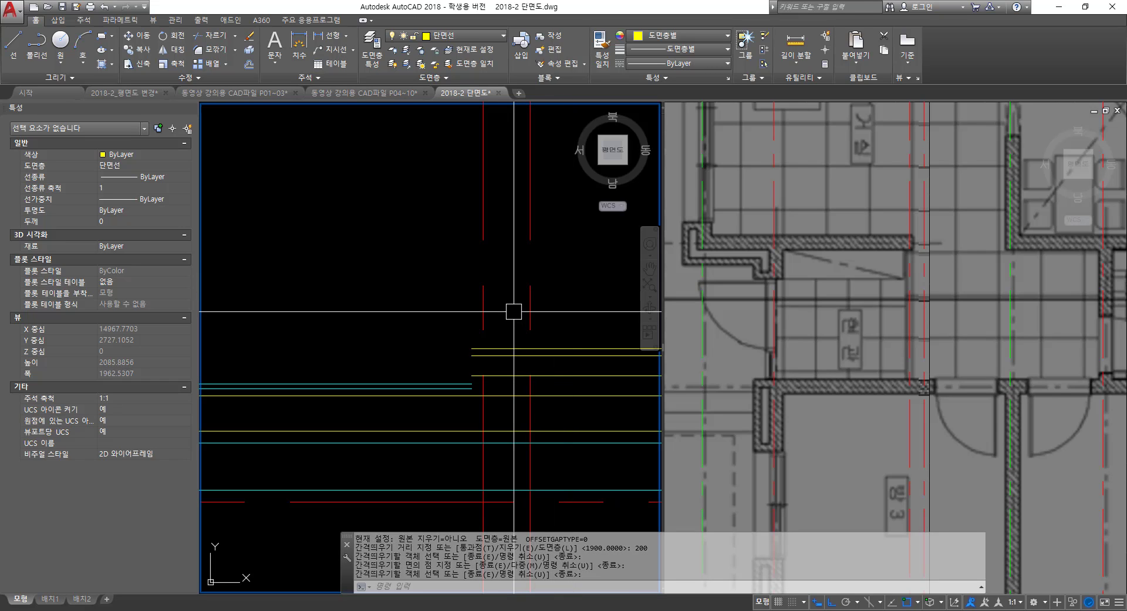
- Match the new 200 offset line's properties to the yellow raised floor line
text(ma)
key(Return)
key(Escape)
key(Escape)
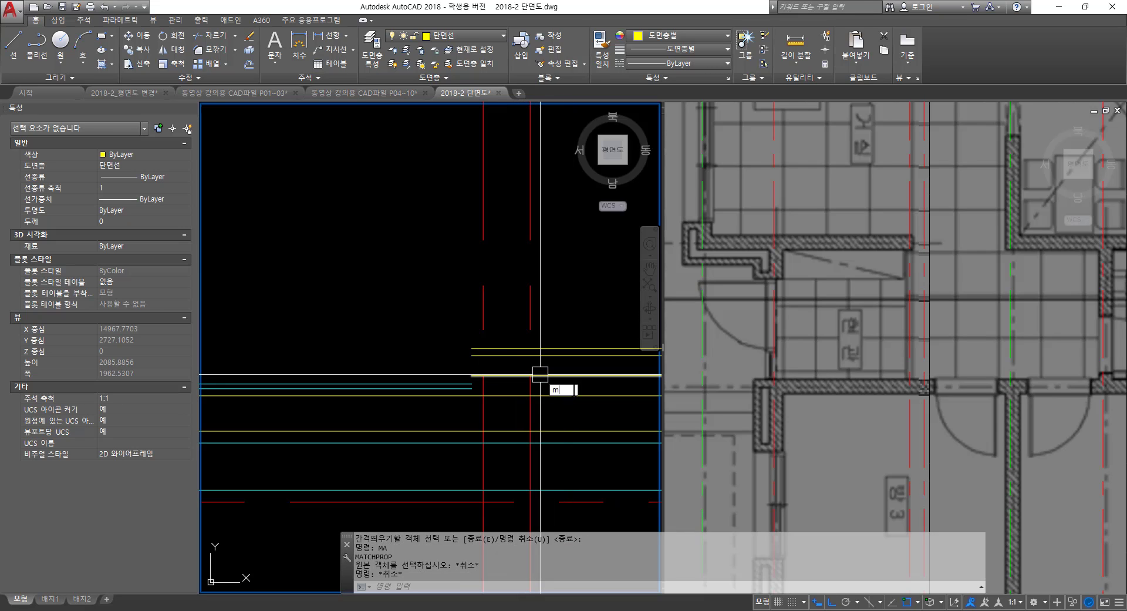
text(a)
key(Return)
click(558, 354)
click(531, 312)
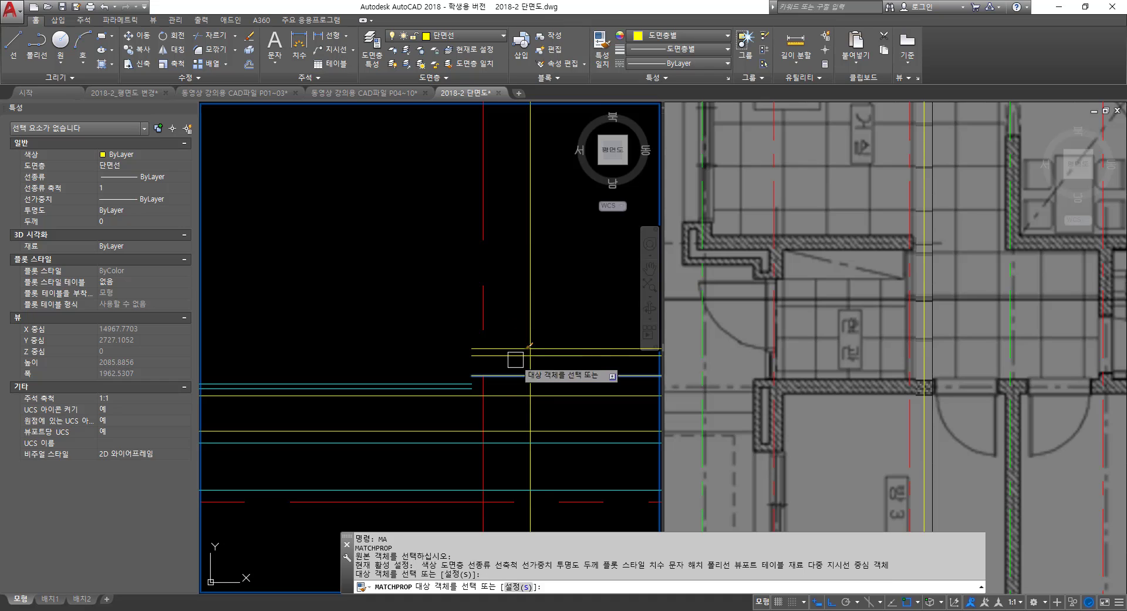
key(Return)
- Draw a vertical line on the red edge line from the slab's top up to the raised floor's top line
text(l)
key(Return)
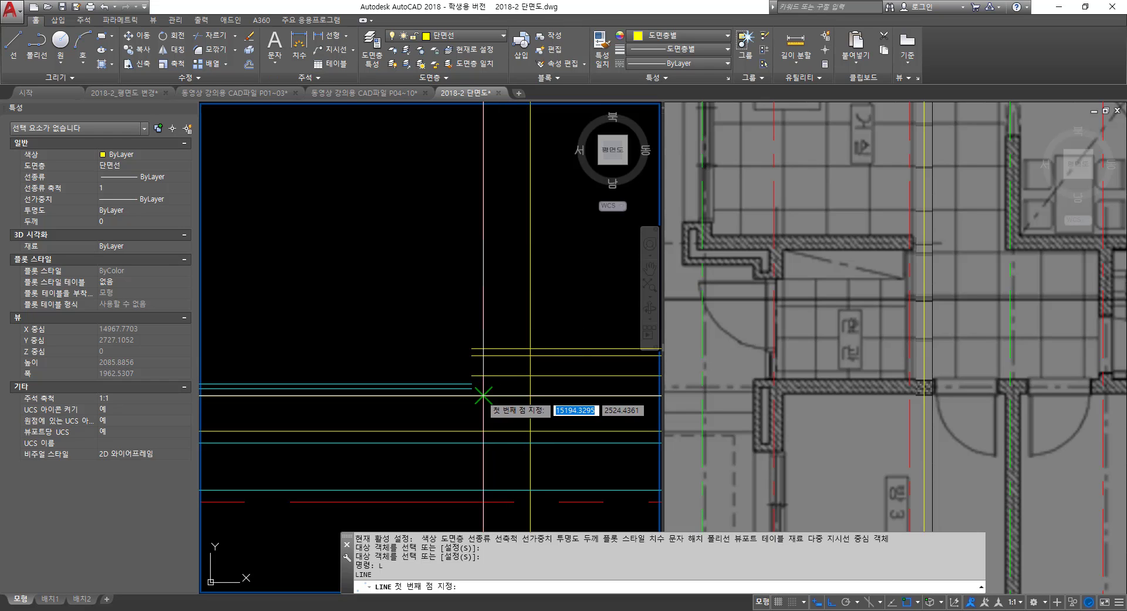
click(483, 395)
click(484, 349)
key(Return)
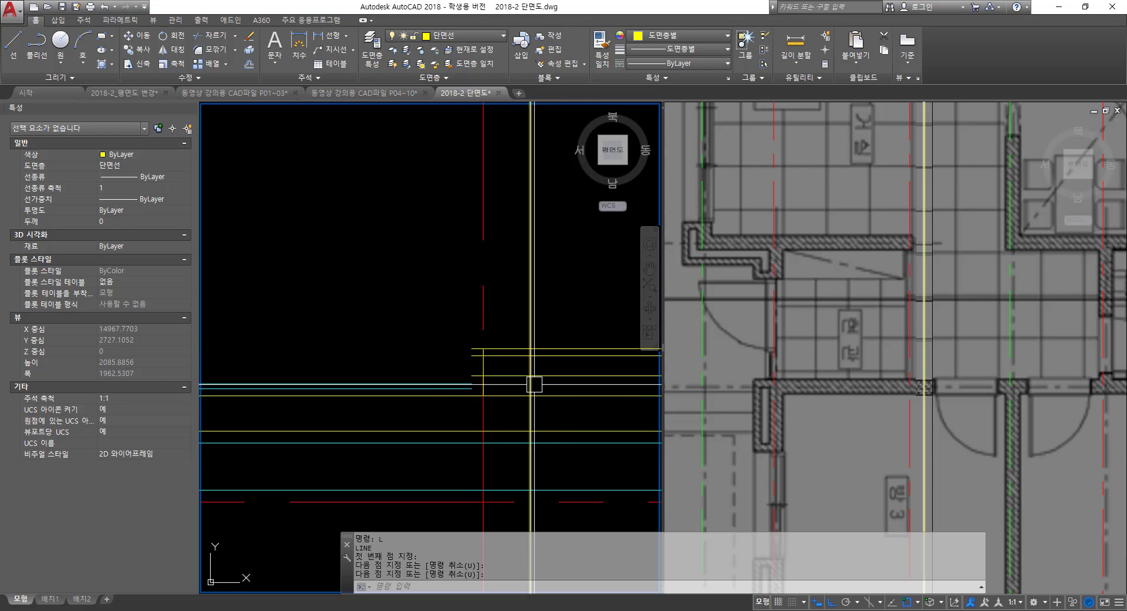
key(Escape)
- Trim the two lower raised floor lines on the entrance side of the yellow vertical line
text(tr)
key(Return)
scroll(532, 366, up, 2)
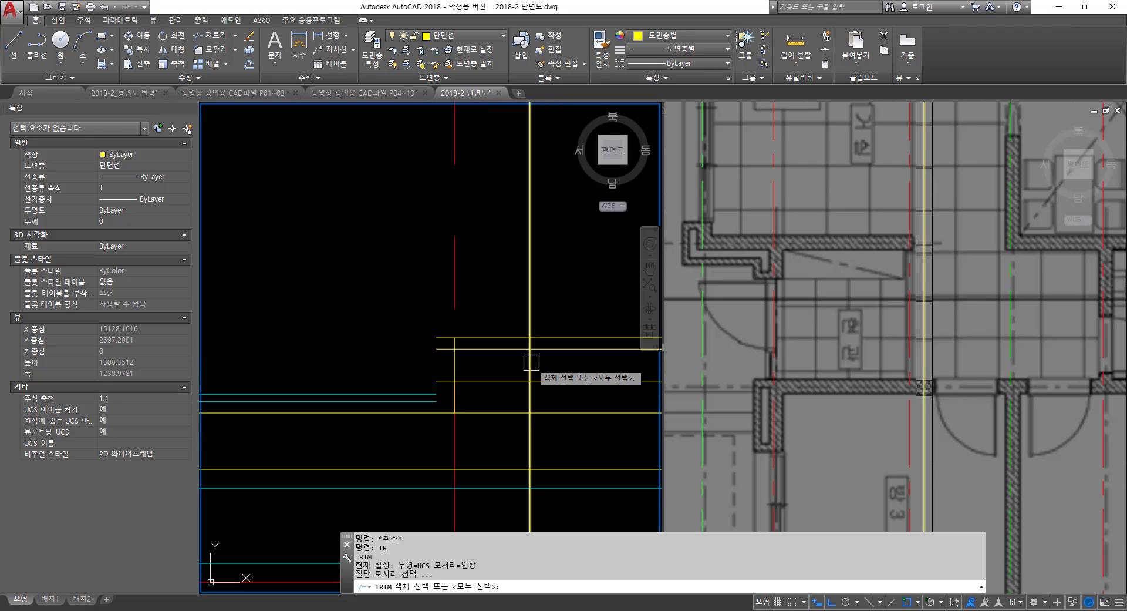
click(531, 362)
key(Return)
click(497, 353)
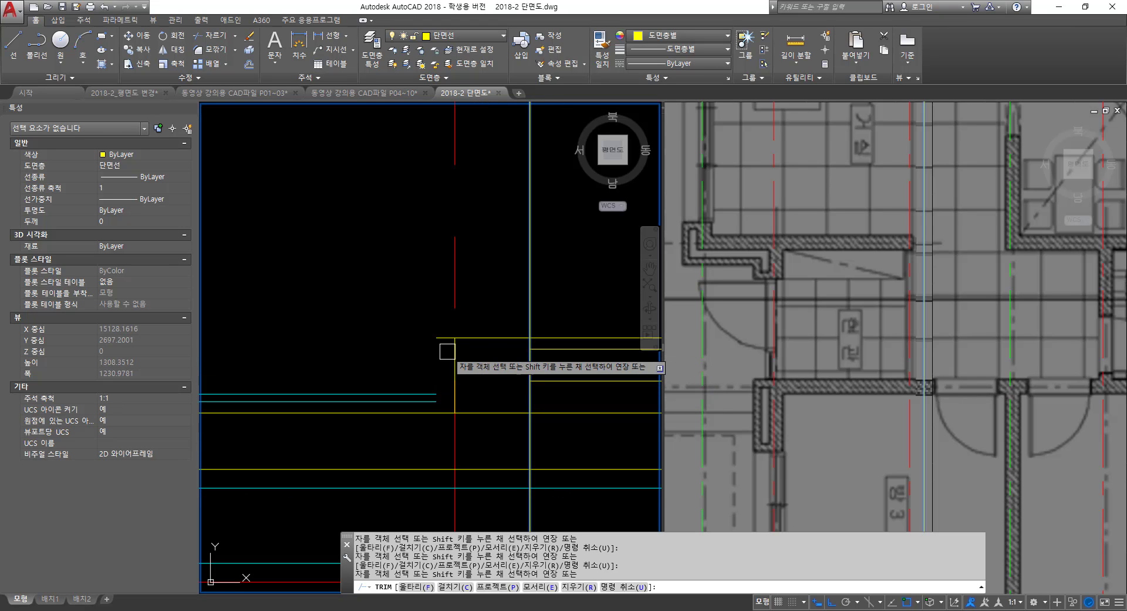
key(Return)
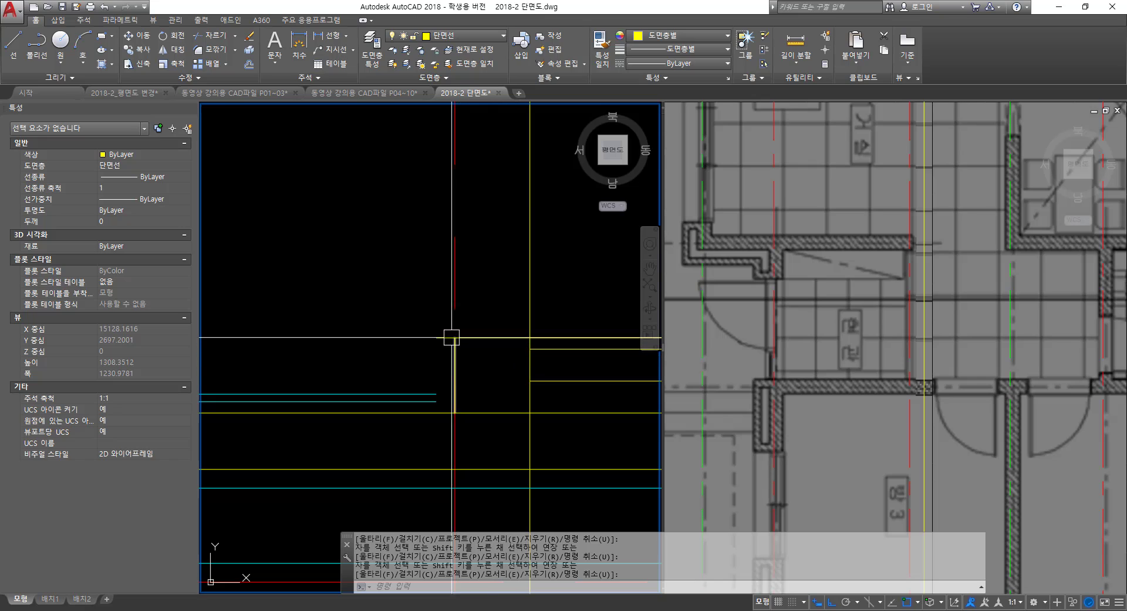
- Offset the slab's top line upwards twice at 60 spacing, up through the raised floor's edge zone
text(o)
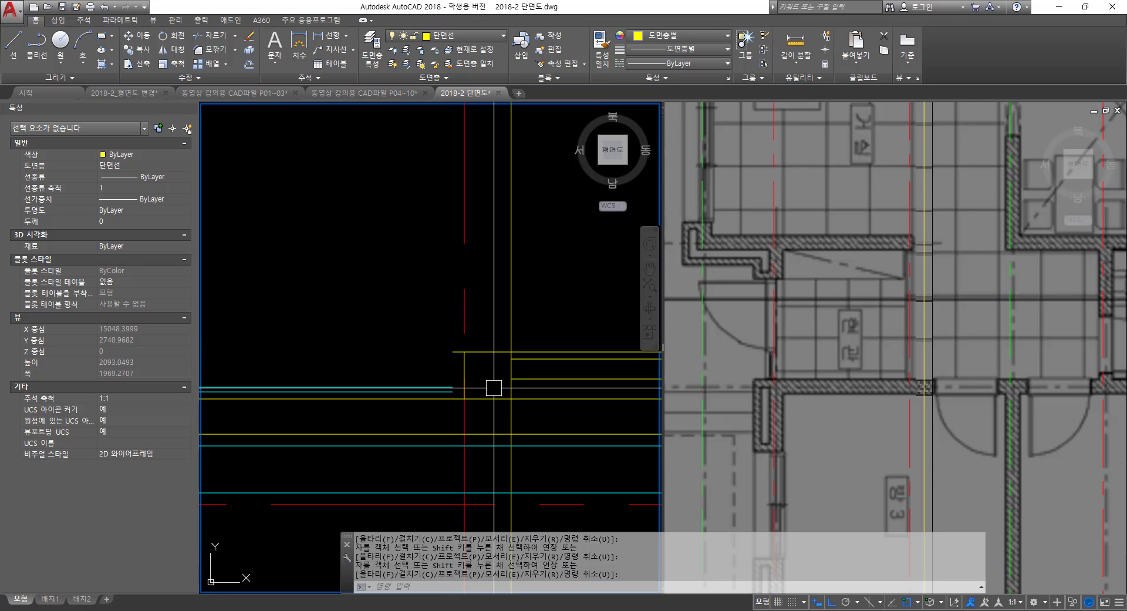
key(Return)
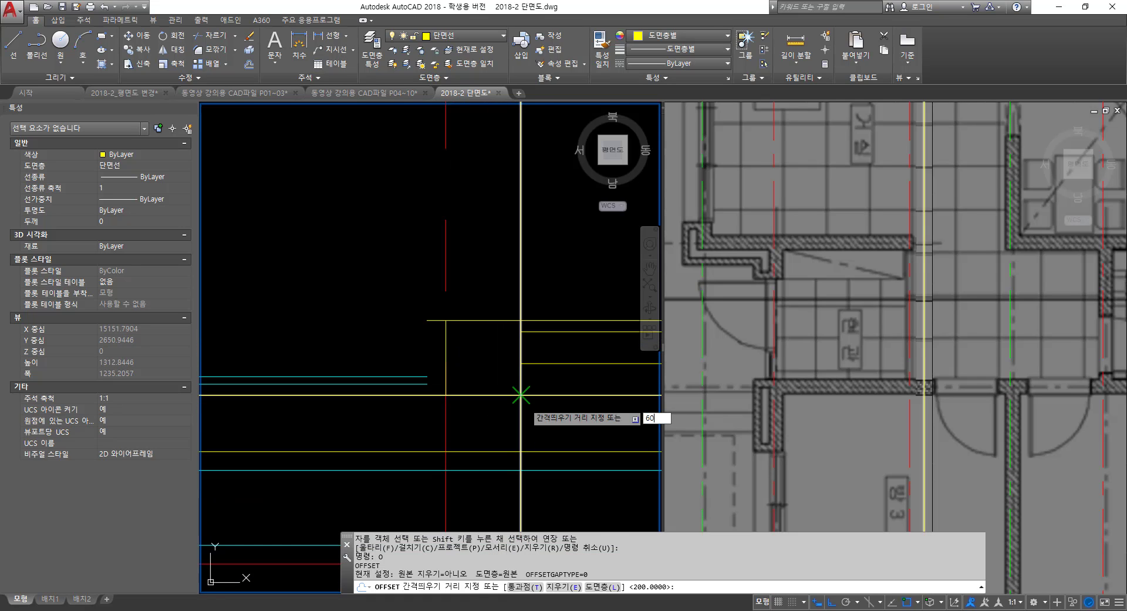
text(60)
key(Return)
click(477, 396)
click(476, 383)
click(478, 372)
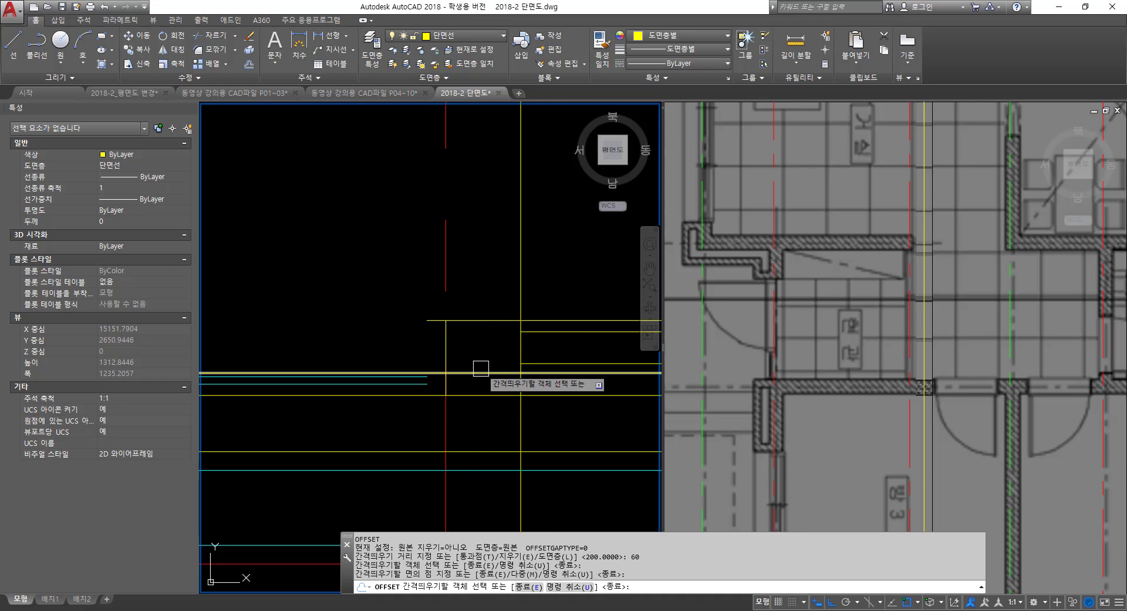
click(488, 361)
key(Return)
- Trim both 60-spaced offset lines so they span only between the yellow edge line and the vertical line 200 inside it
text(tr)
key(Return)
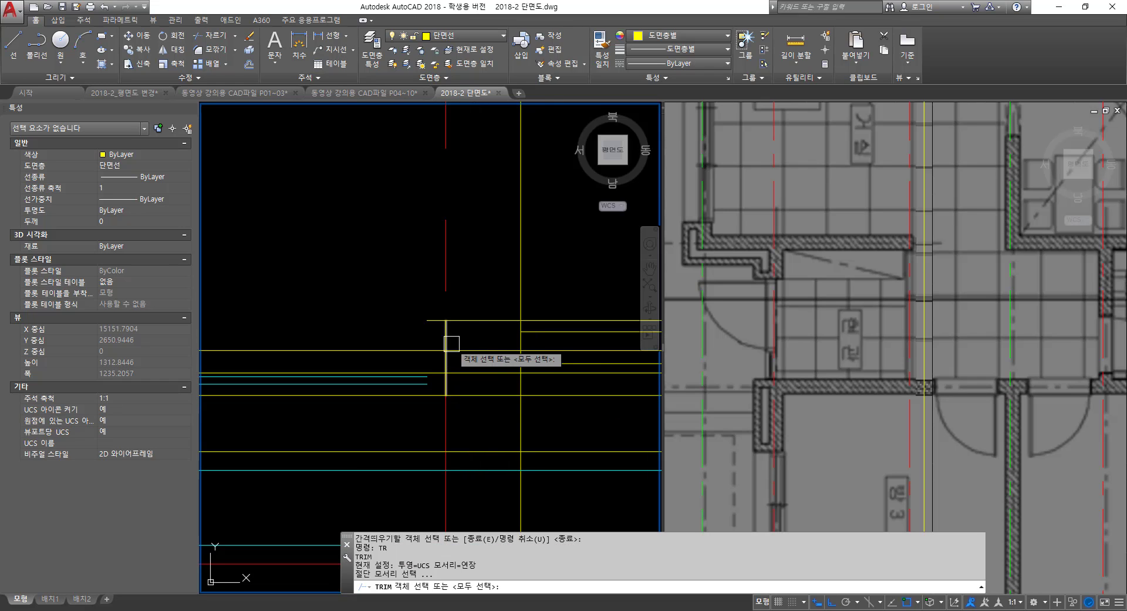
click(443, 331)
key(Return)
click(418, 372)
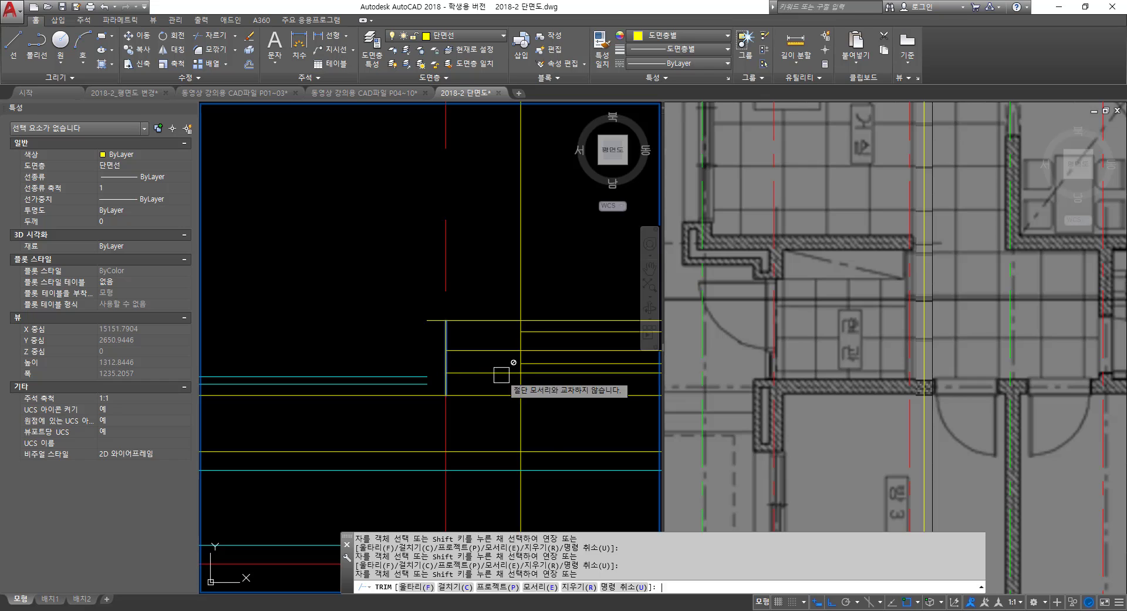
key(Return)
key(Return)
click(520, 382)
click(536, 372)
click(539, 351)
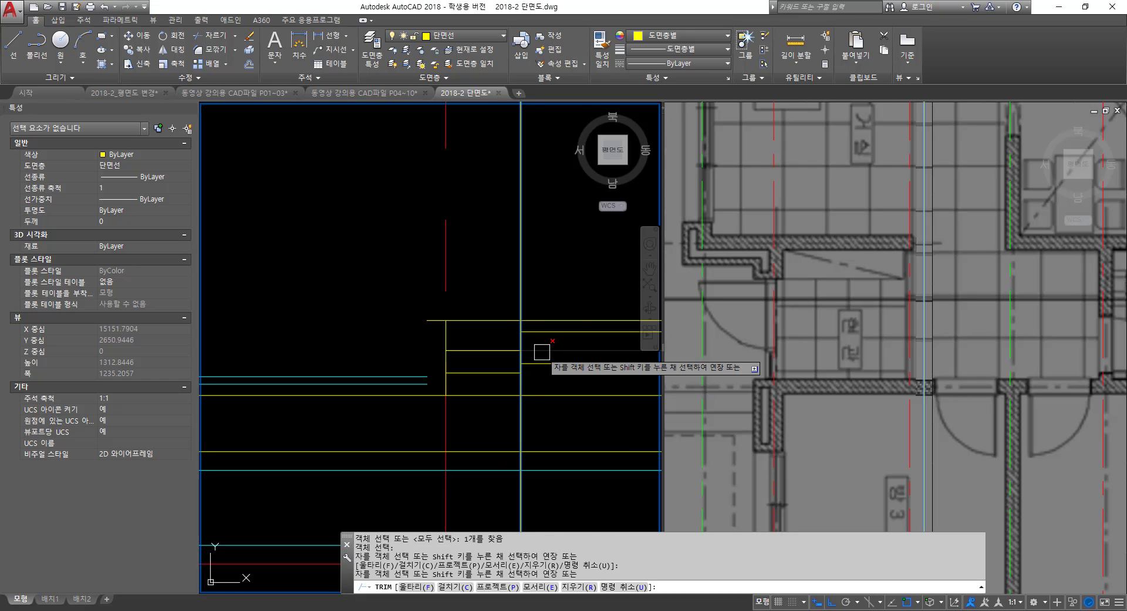
key(Return)
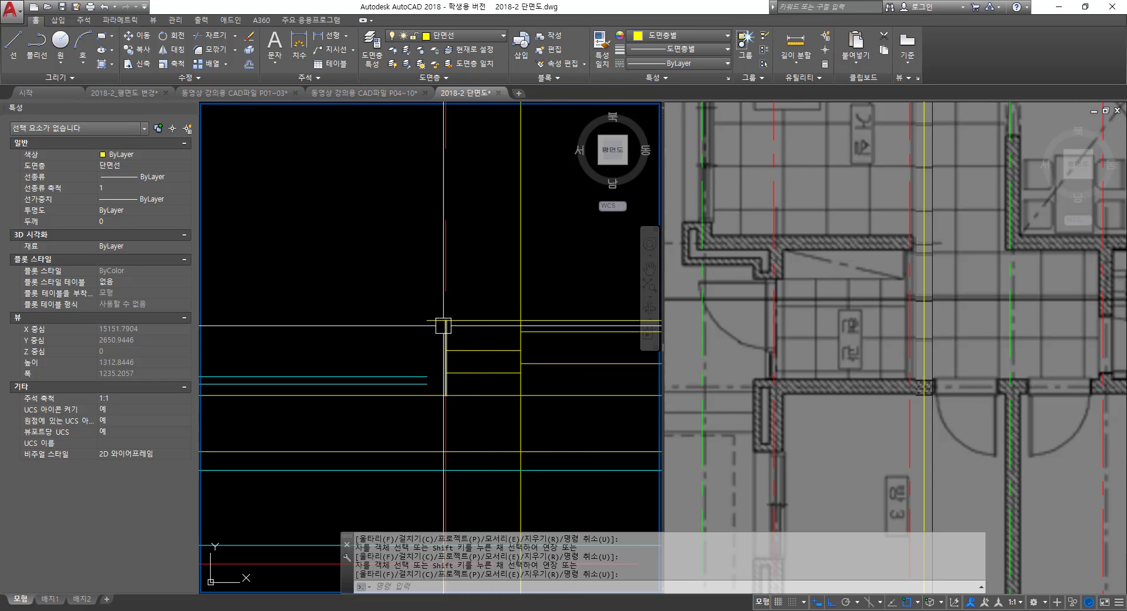
- Shorten the raised floor's top line so its entrance end stops at the vertical line 200 inside the edge
click(486, 320)
click(427, 320)
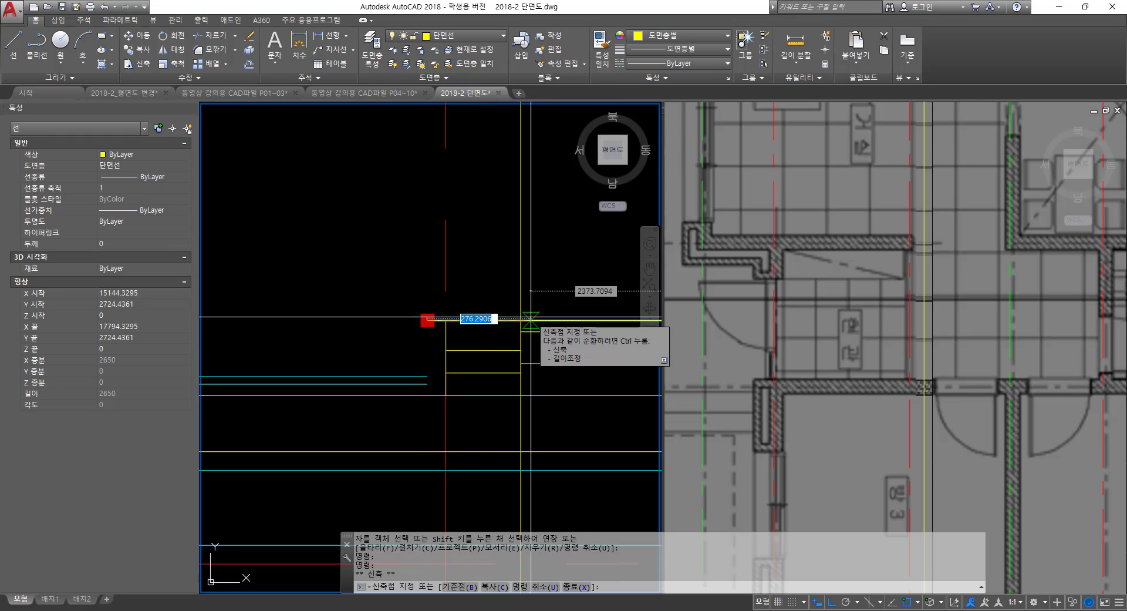
click(520, 320)
key(Escape)
key(Escape)
key(Escape)
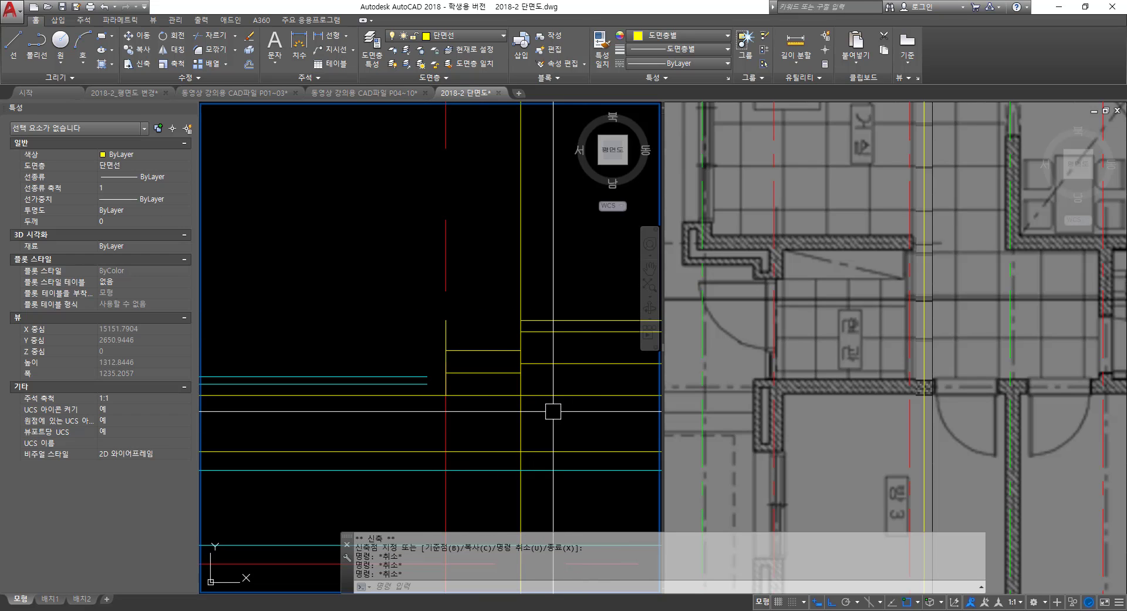
- Draw a rectangle about 233 wide and 32 high from the shortened top line's end, overhanging the edge line towards the entrance
text(rec)
key(Return)
click(521, 320)
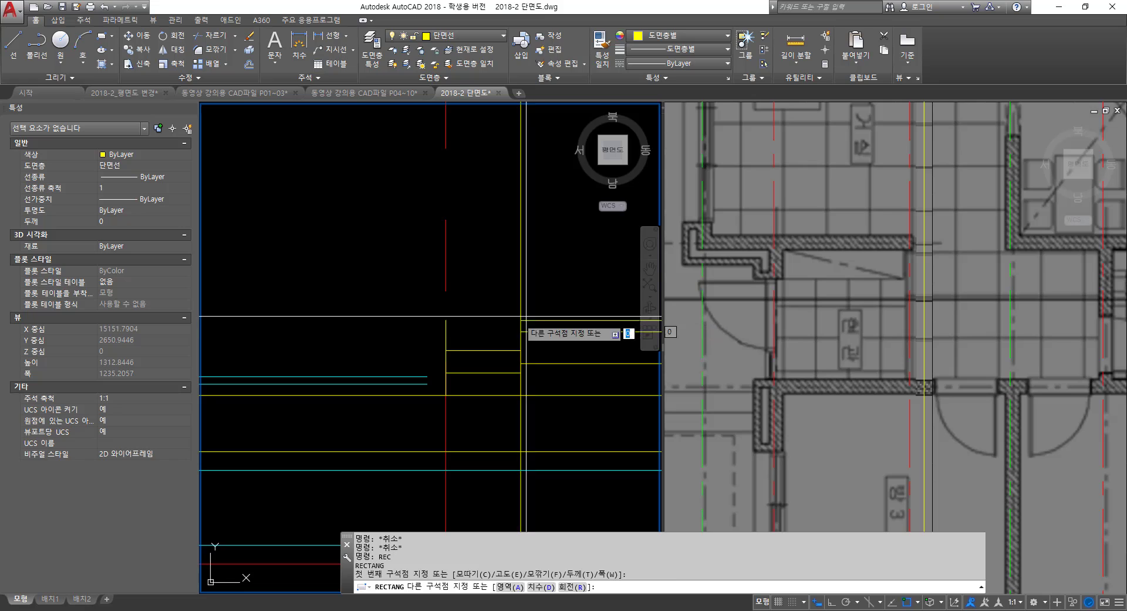
scroll(435, 326, up, 3)
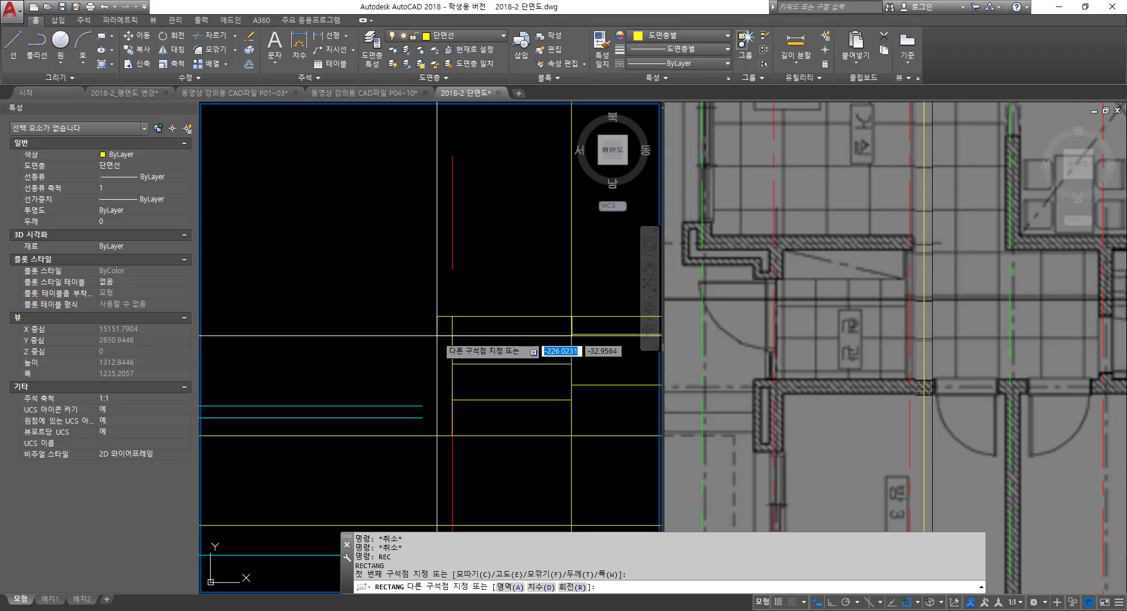
key(Escape)
key(Escape)
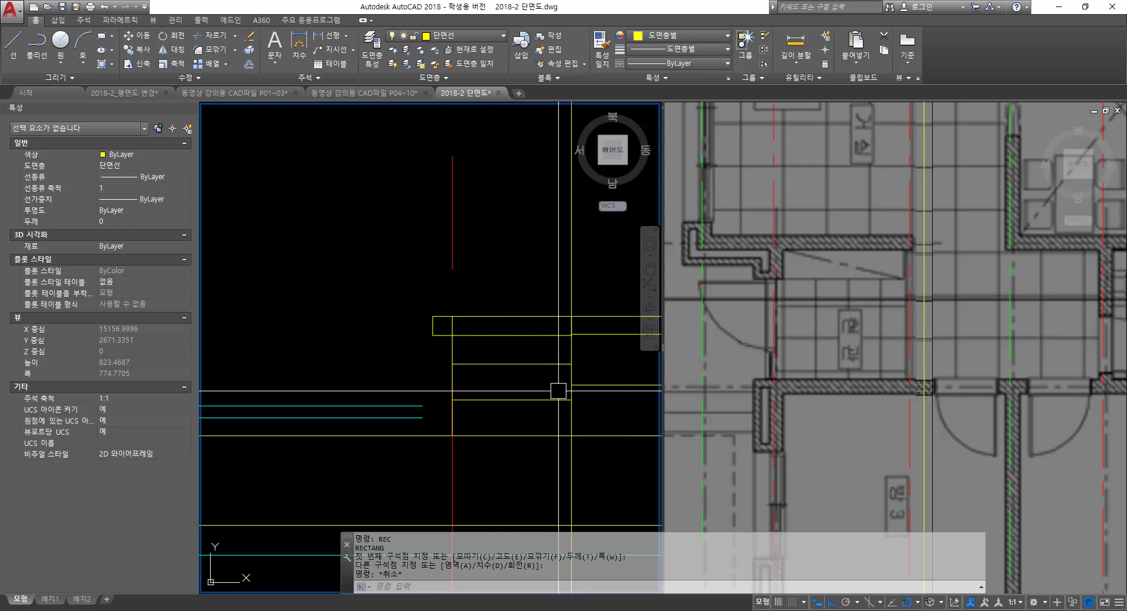
- Trim the part of the vertical edge line that lies inside the rectangle
text(tr)
key(space)
click(488, 339)
scroll(460, 334, up, 2)
key(space)
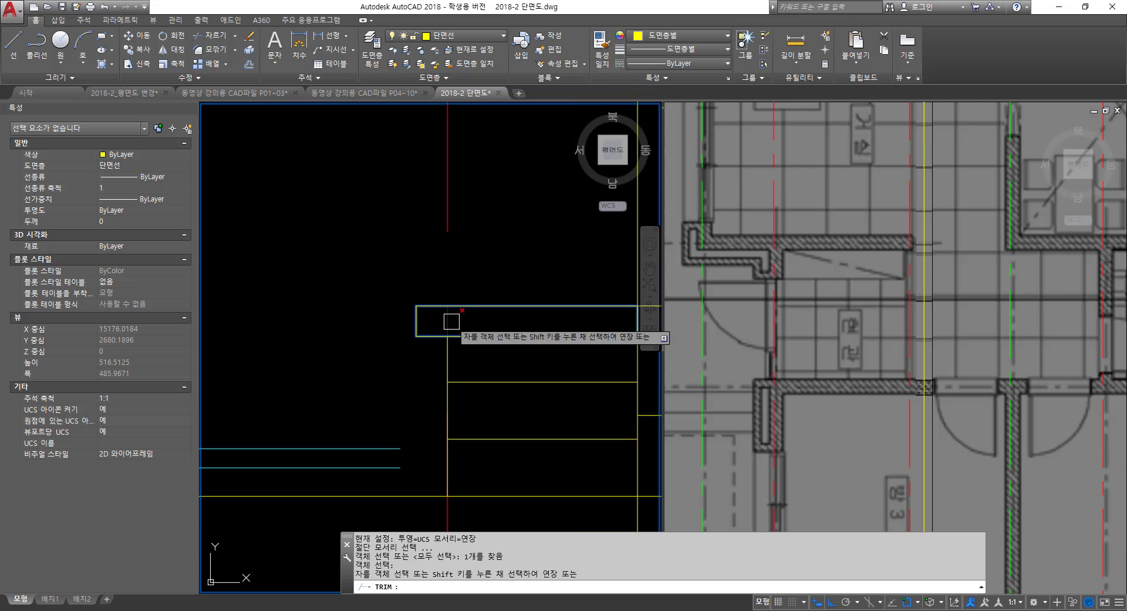
click(448, 322)
scroll(475, 361, down, 4)
key(space)
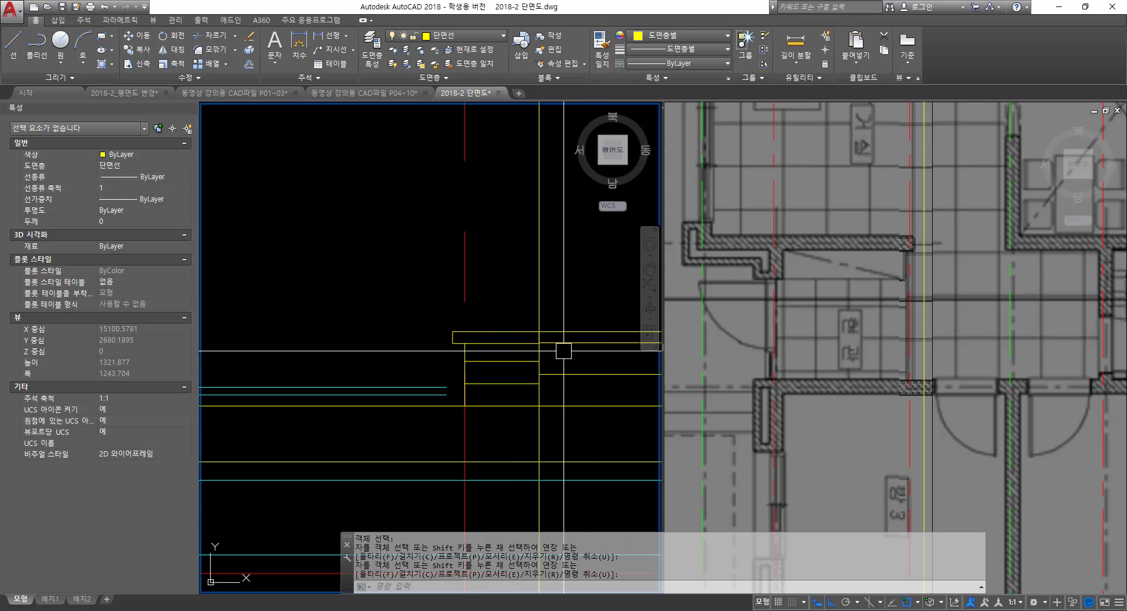
- Erase the full-height vertical line at the inner end of the rectangle
scroll(592, 327, down, 4)
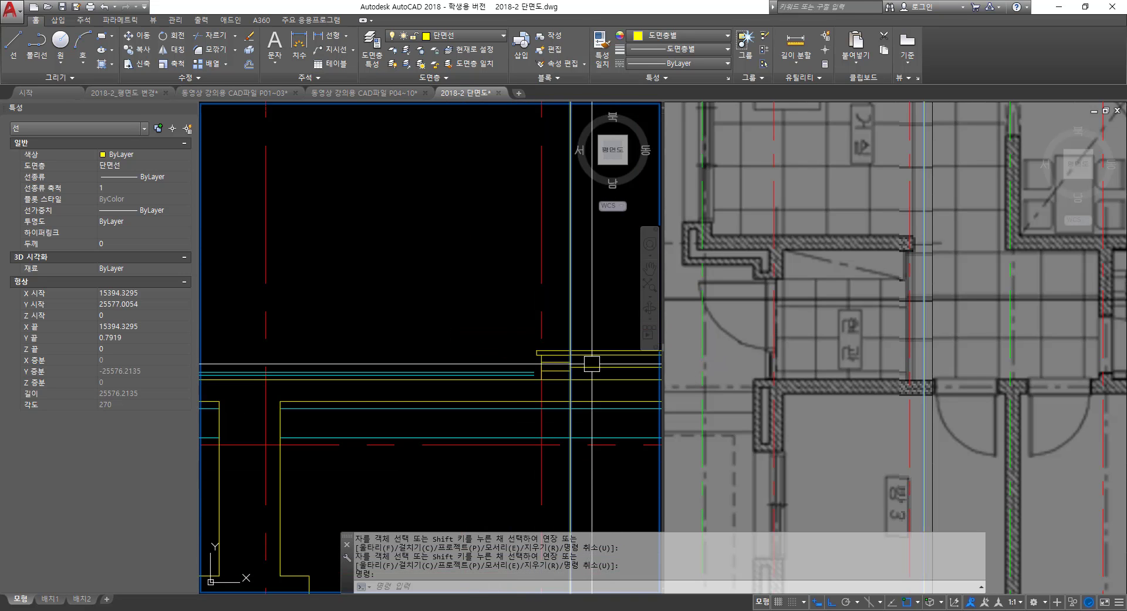
key(Escape)
click(575, 321)
text(e)
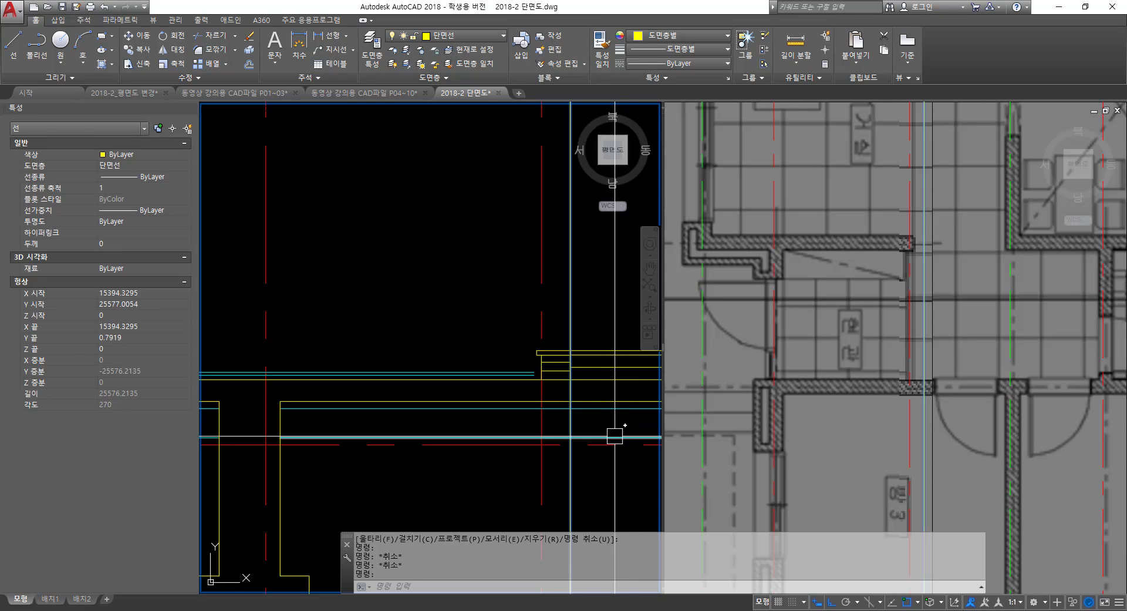
key(space)
- Draw a vertical line from the rectangle's lower inner corner down to the slab's top line
scroll(580, 378, up, 3)
text(l)
key(space)
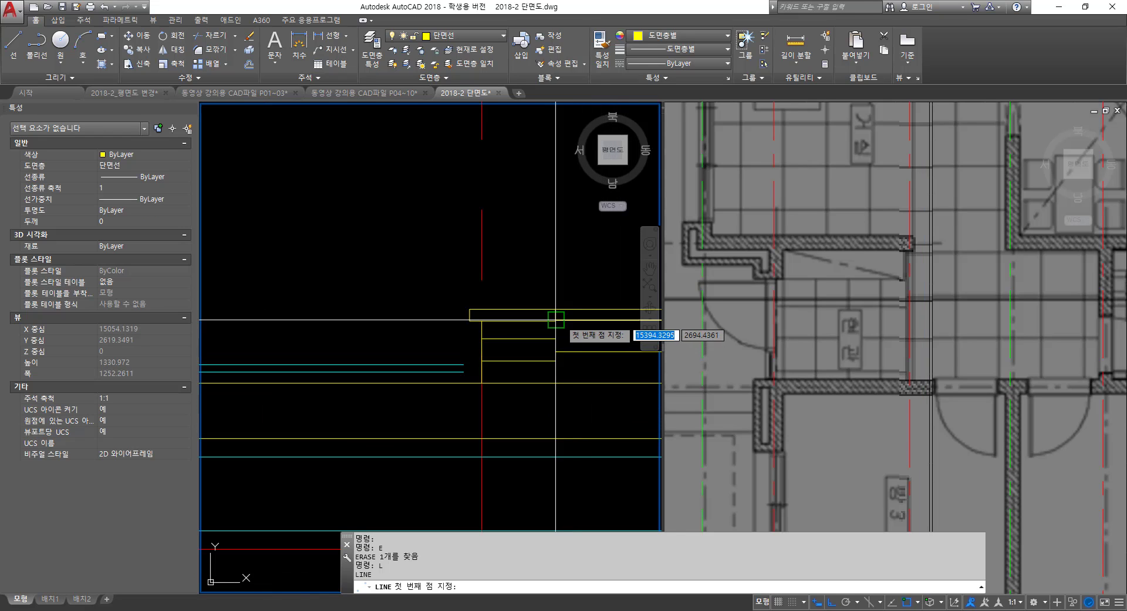
click(556, 320)
key(Escape)
key(Escape)
key(Escape)
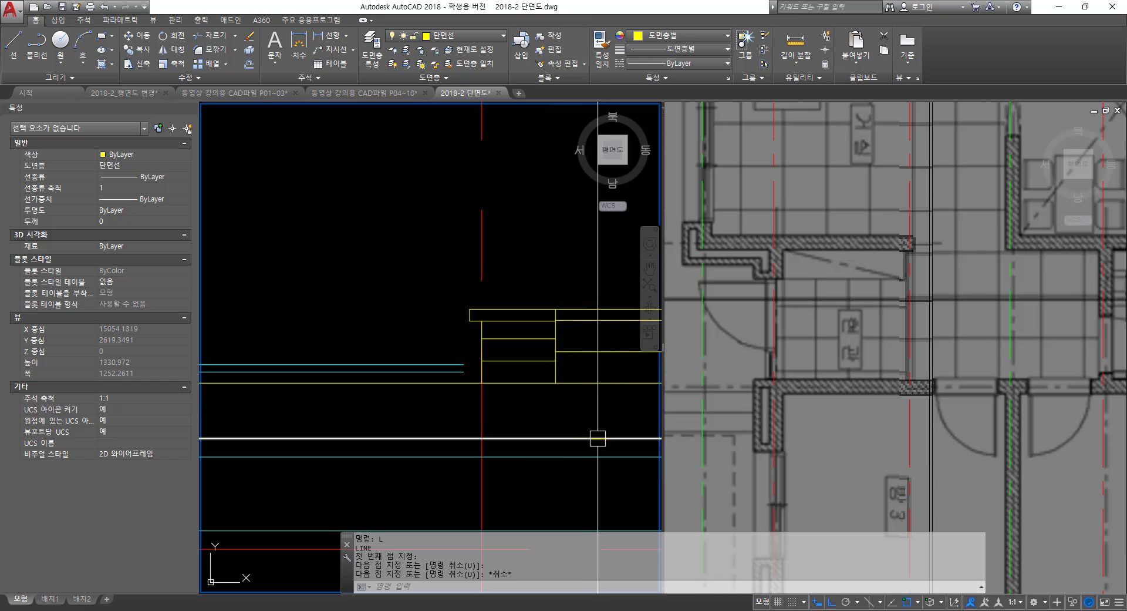
- Draw a diagonal line across the rectangle's upper entrance-side corner, from the short side's midpoint to the top edge
scroll(486, 307, up, 6)
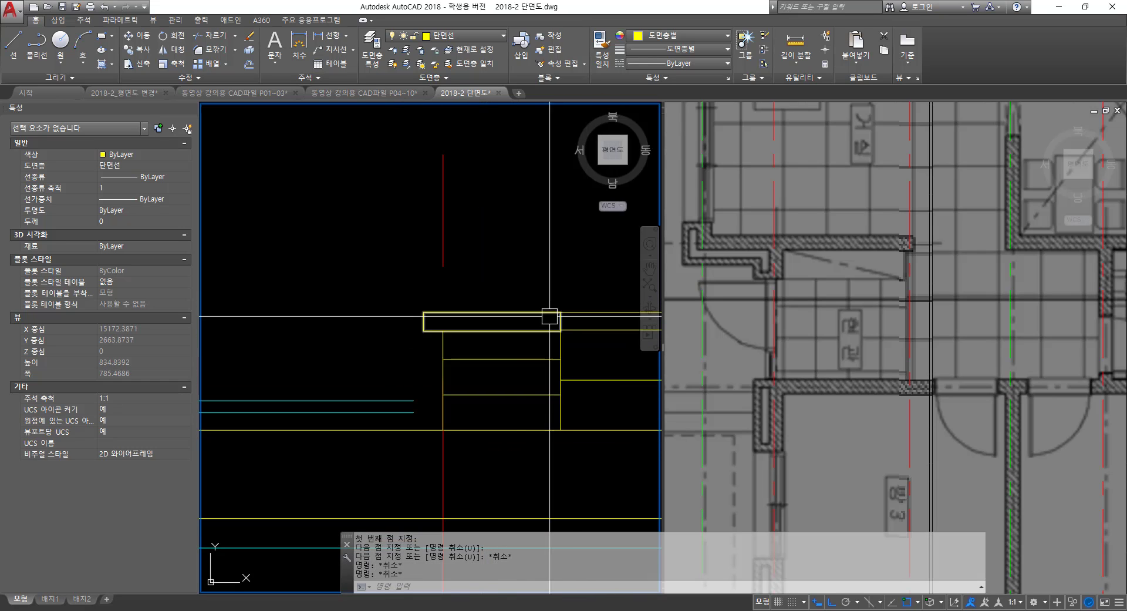
text(l)
key(space)
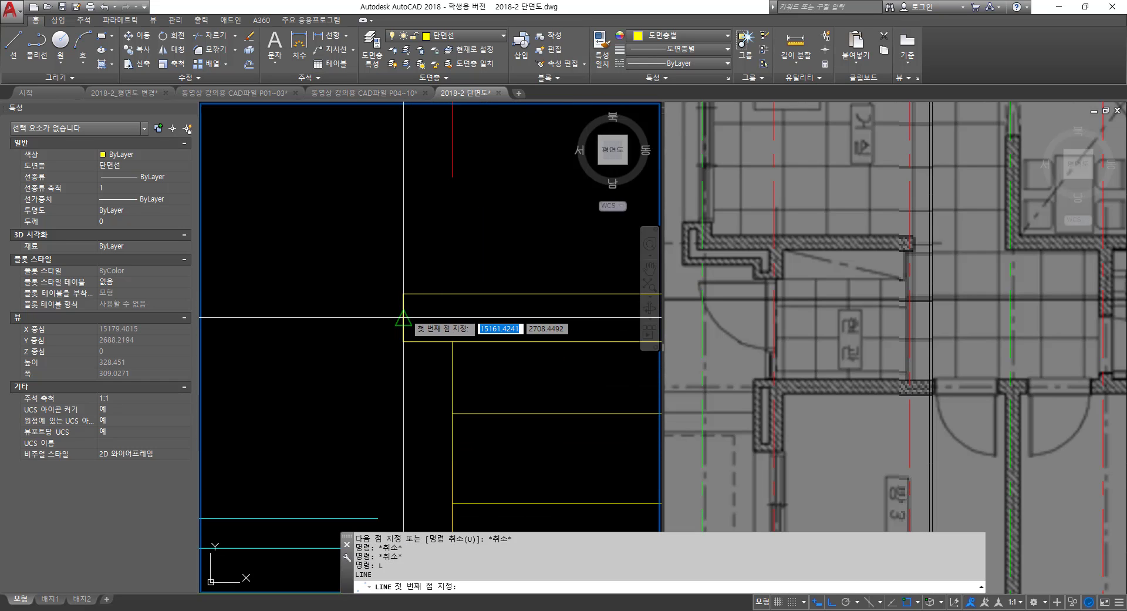
click(434, 295)
key(Escape)
key(Escape)
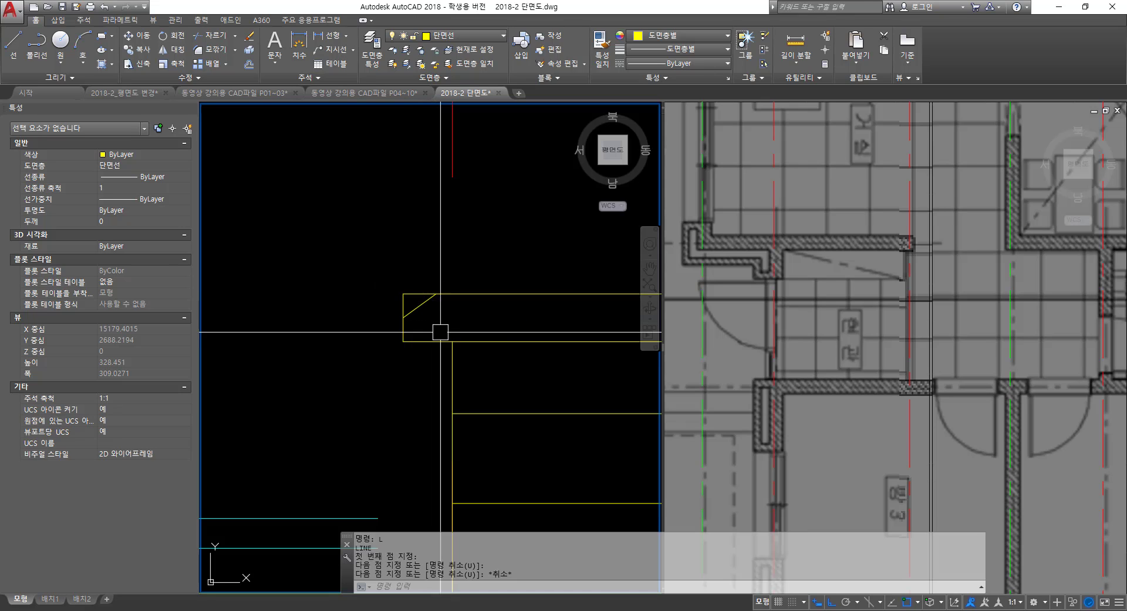
- Trim off the rectangle's corner outside the diagonal line to leave a bevelled nosing
text(tr)
key(space)
click(422, 306)
key(space)
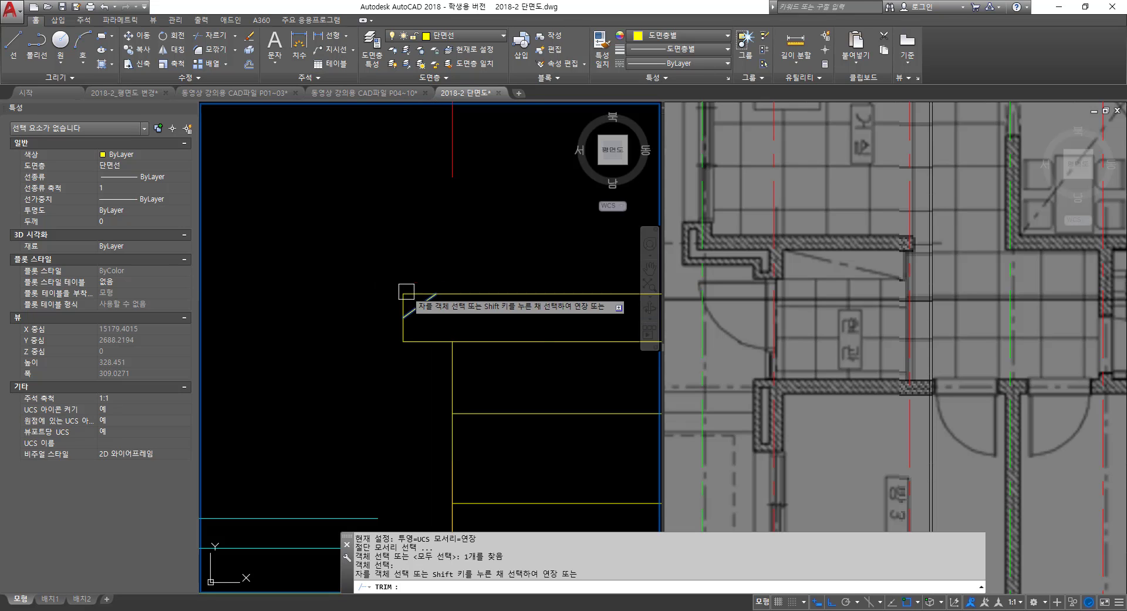
click(403, 296)
key(space)
scroll(393, 301, down, 5)
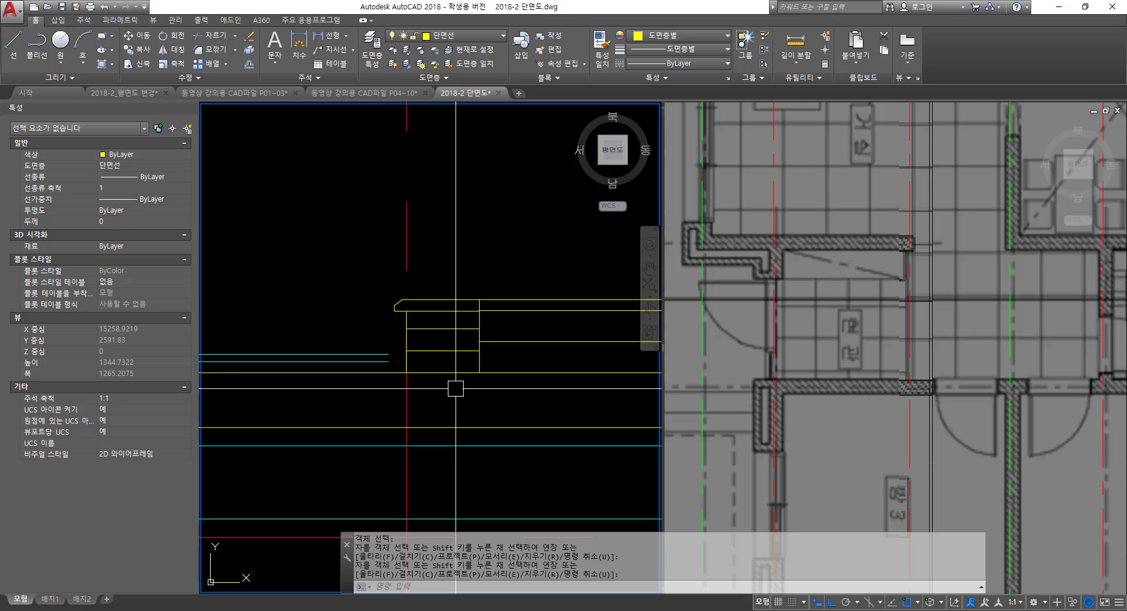
- Extend the two cyan entrance floor lines to the vertical edge line of the raised floor
text(ex)
key(space)
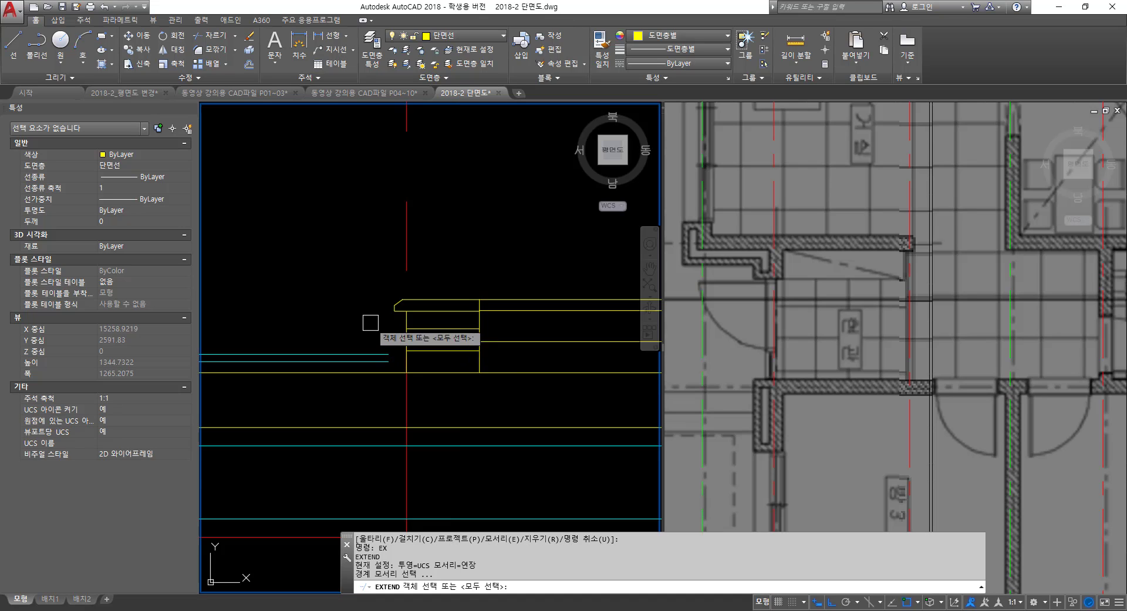
scroll(376, 320, up, 6)
click(497, 392)
key(space)
click(408, 450)
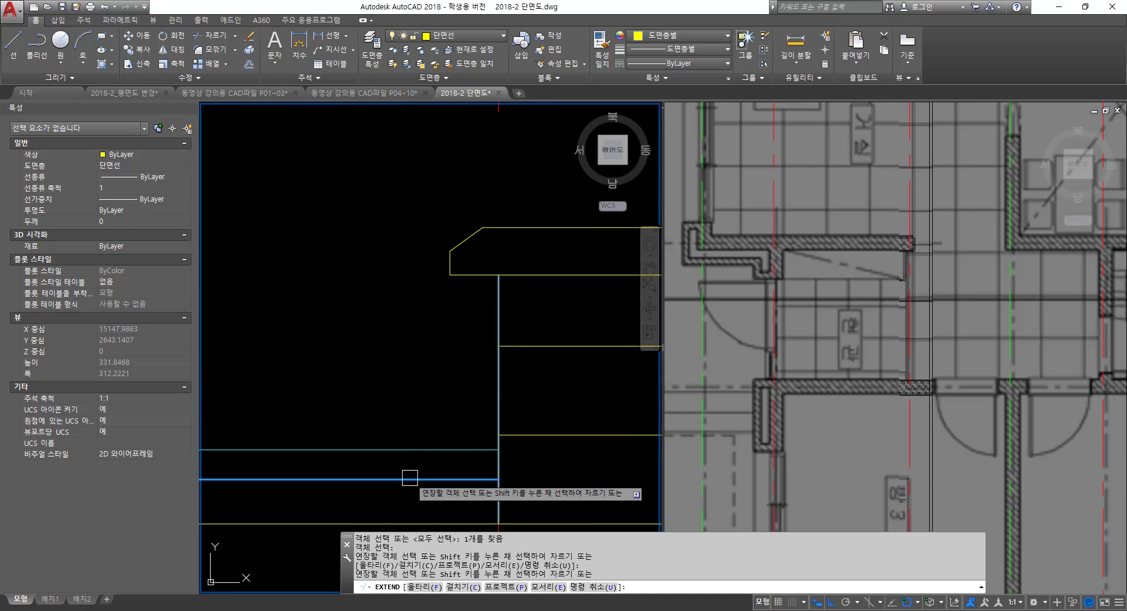
click(405, 479)
key(space)
- Offset the vertical edge line towards the entrance by the spacing picked between the two cyan floor lines
text(o)
key(space)
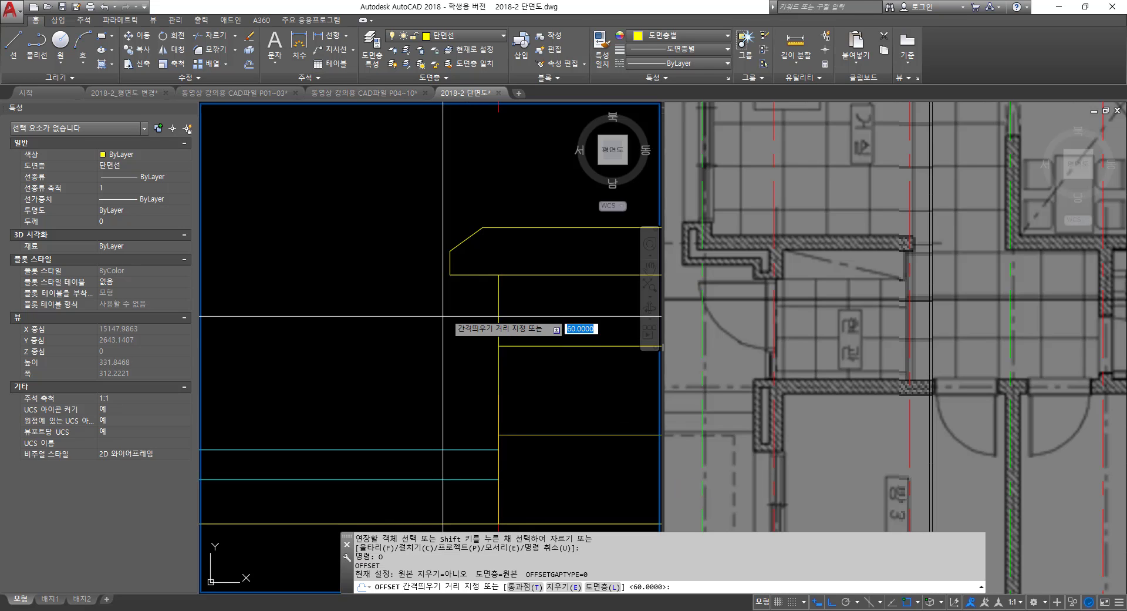
scroll(449, 308, down, 5)
scroll(468, 364, up, 5)
click(447, 380)
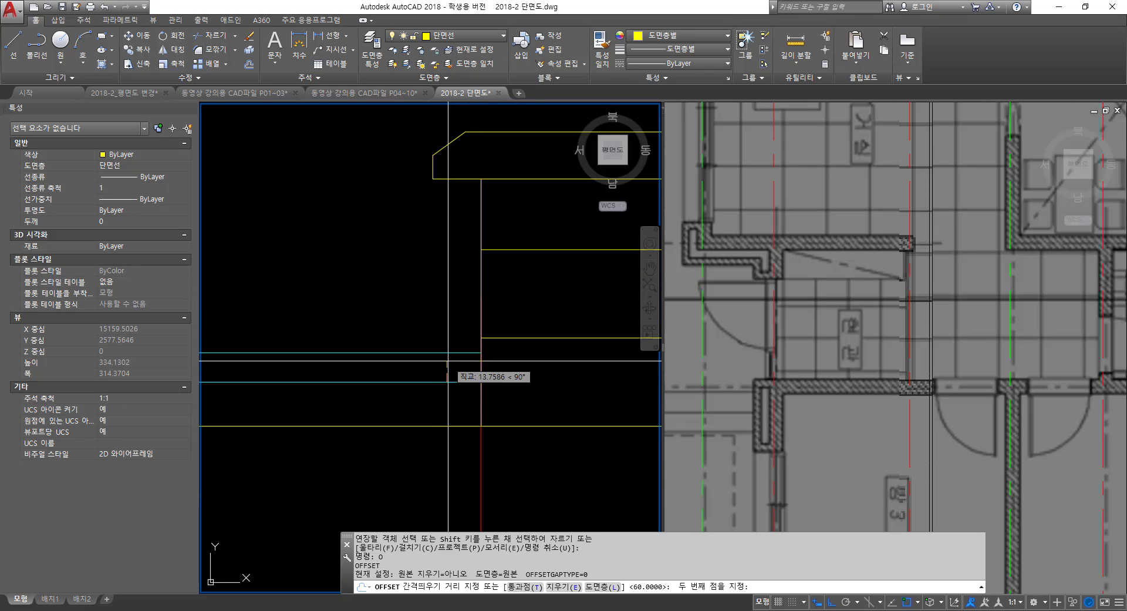
click(447, 353)
click(481, 285)
click(438, 297)
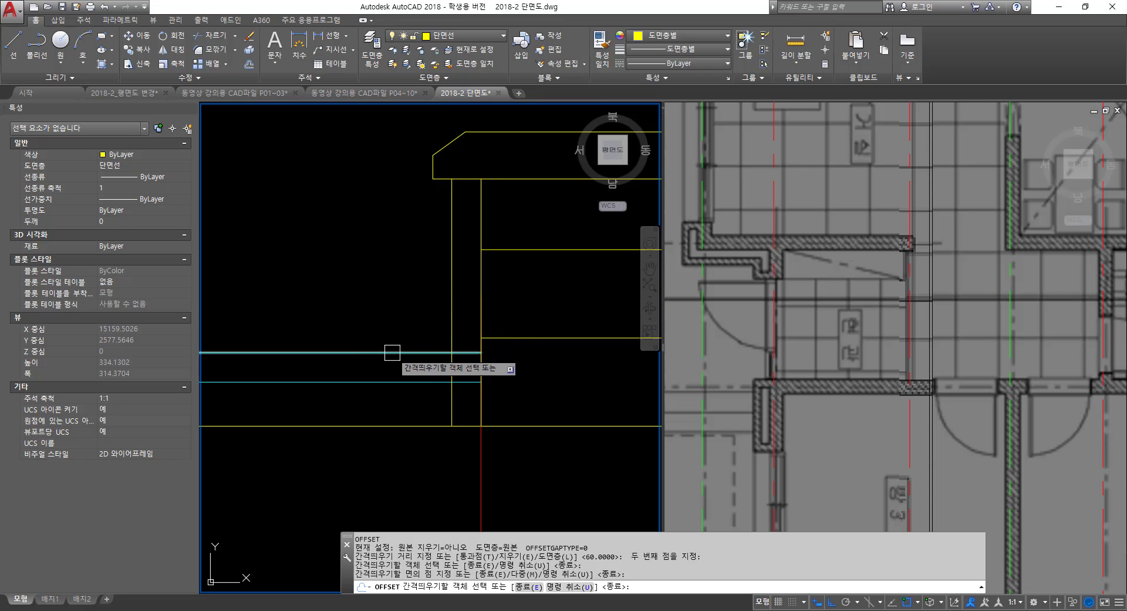
key(space)
- Fillet the offset vertical line and the upper cyan floor line into a sharp corner with radius 0
text(f)
key(space)
click(448, 311)
click(428, 351)
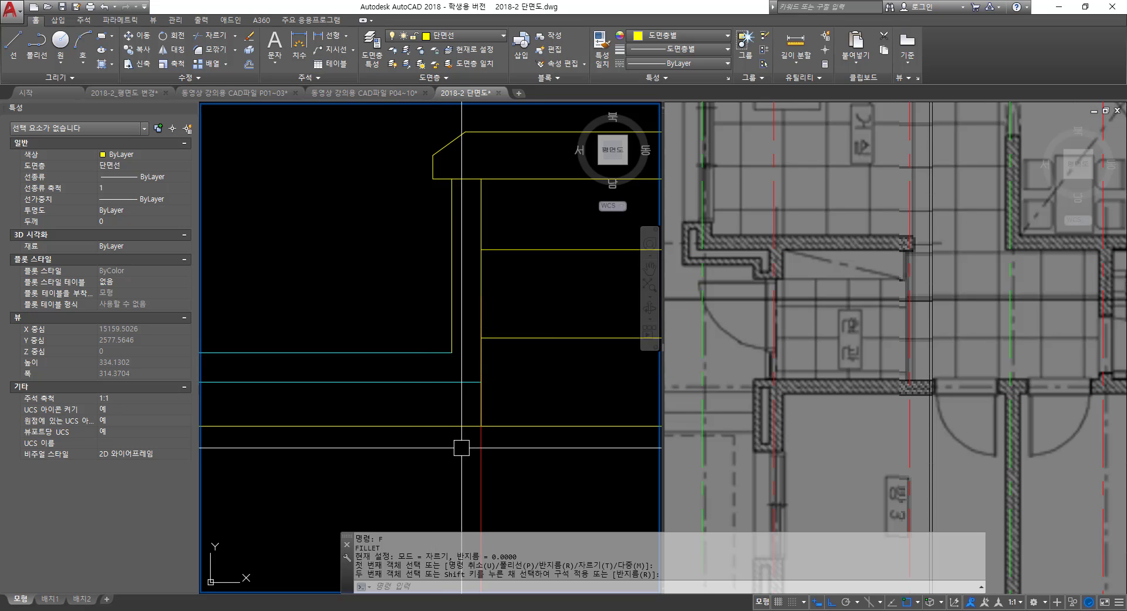
key(Escape)
- Match the offset vertical line's properties to the cyan floor finish line
text(ma)
key(space)
click(443, 349)
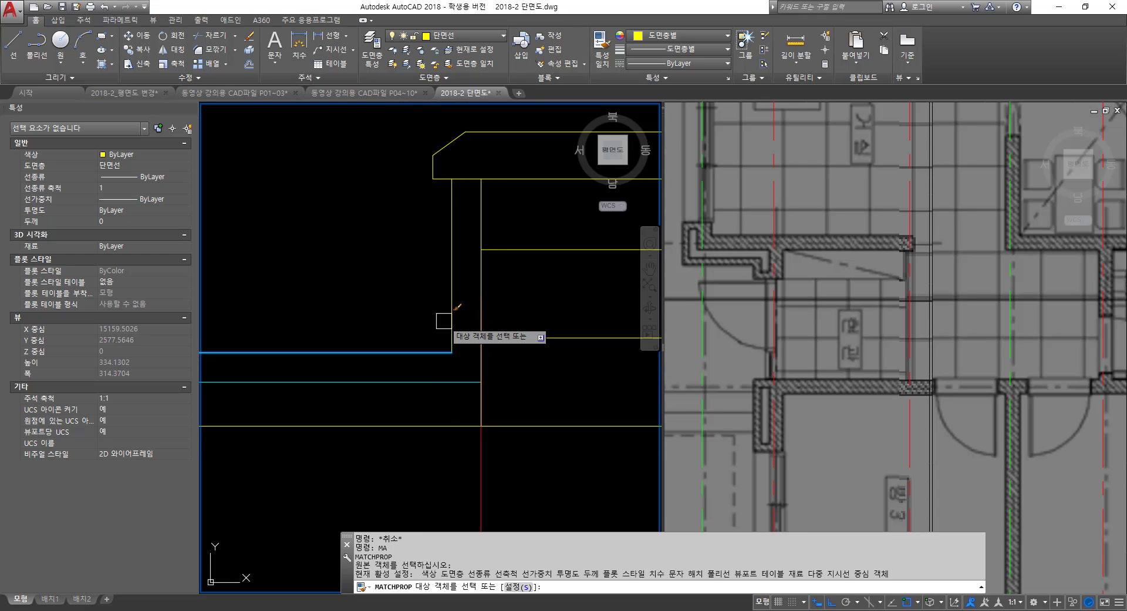
click(448, 318)
key(space)
scroll(397, 311, down, 3)
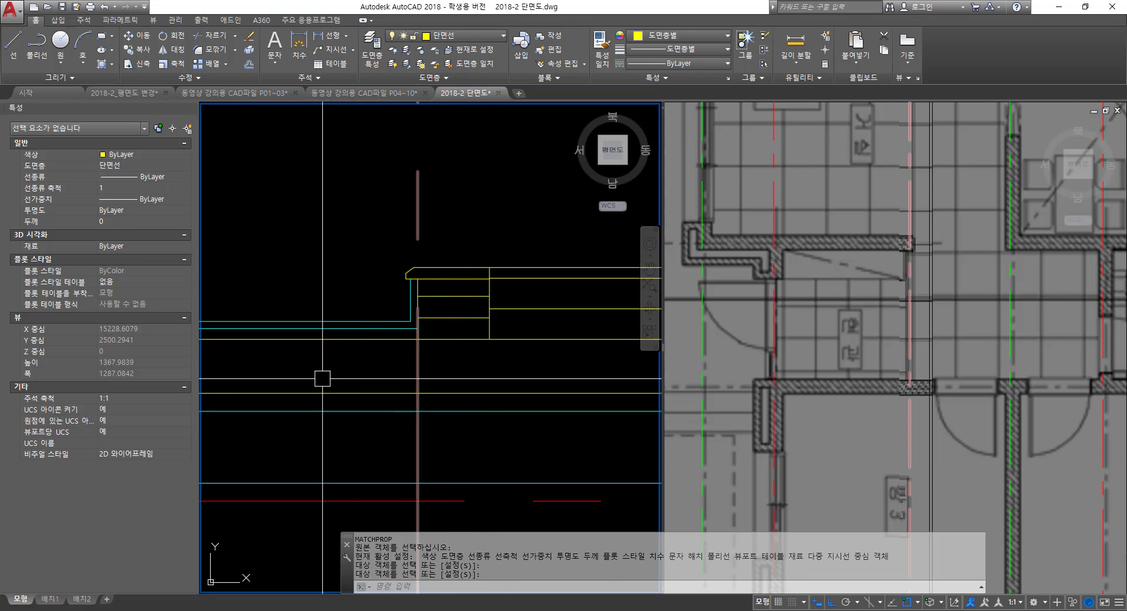
scroll(405, 478, down, 4)
scroll(443, 367, down, 4)
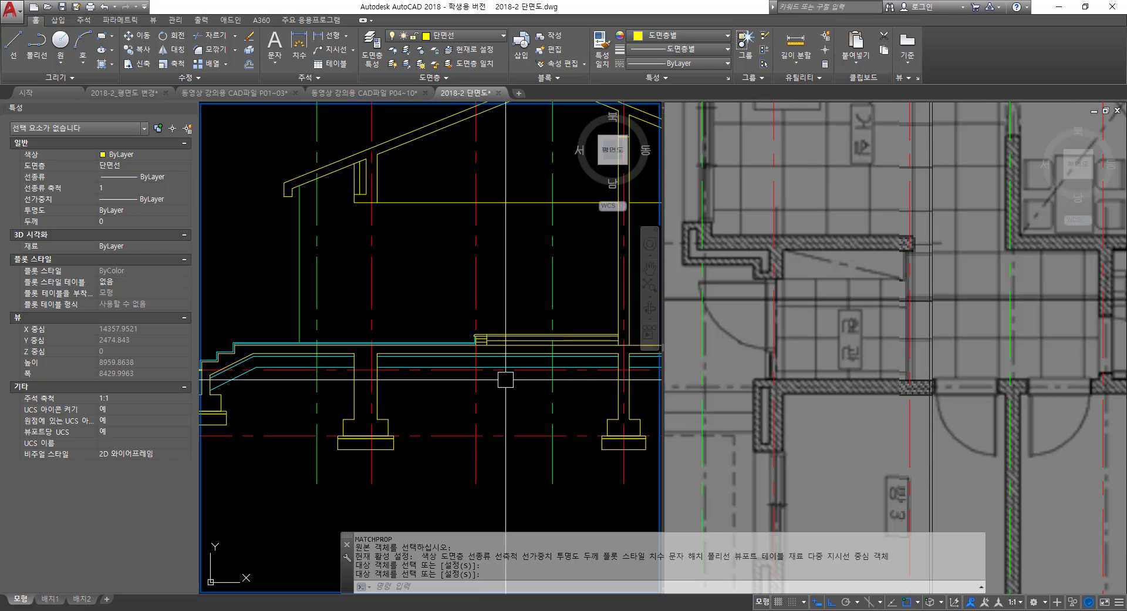
middle_drag(259, 360, 371, 348)
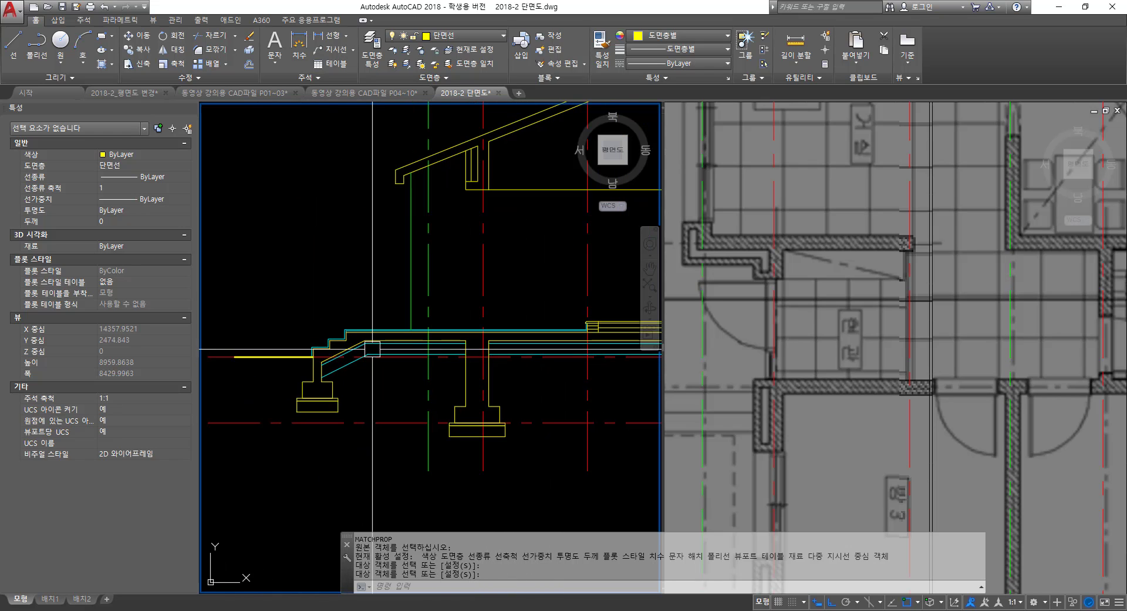
middle_drag(446, 348, 407, 367)
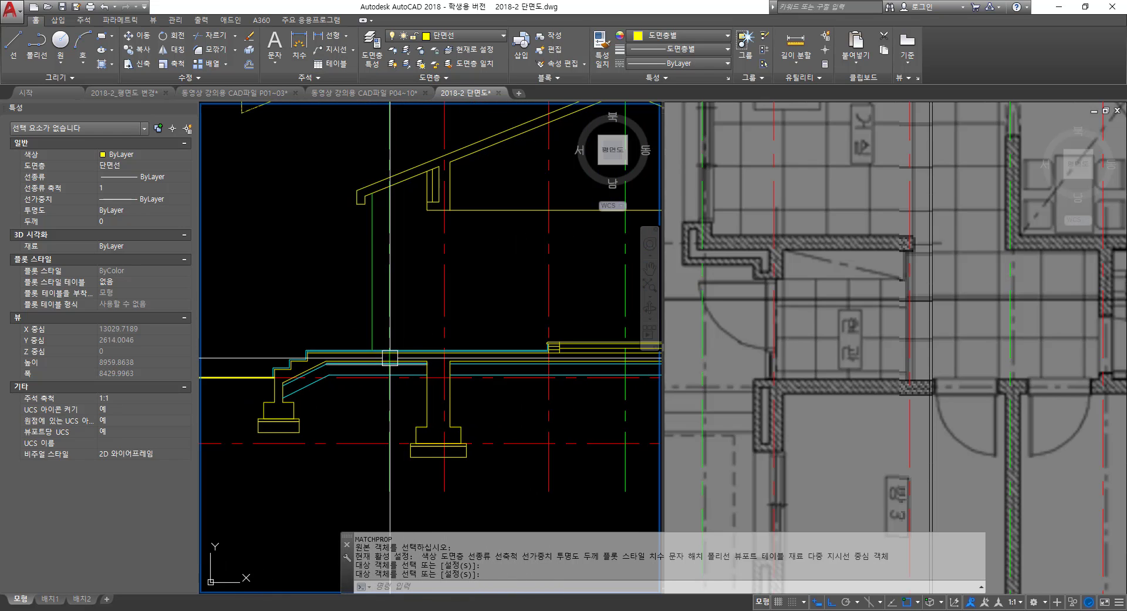
middle_drag(537, 369, 391, 378)
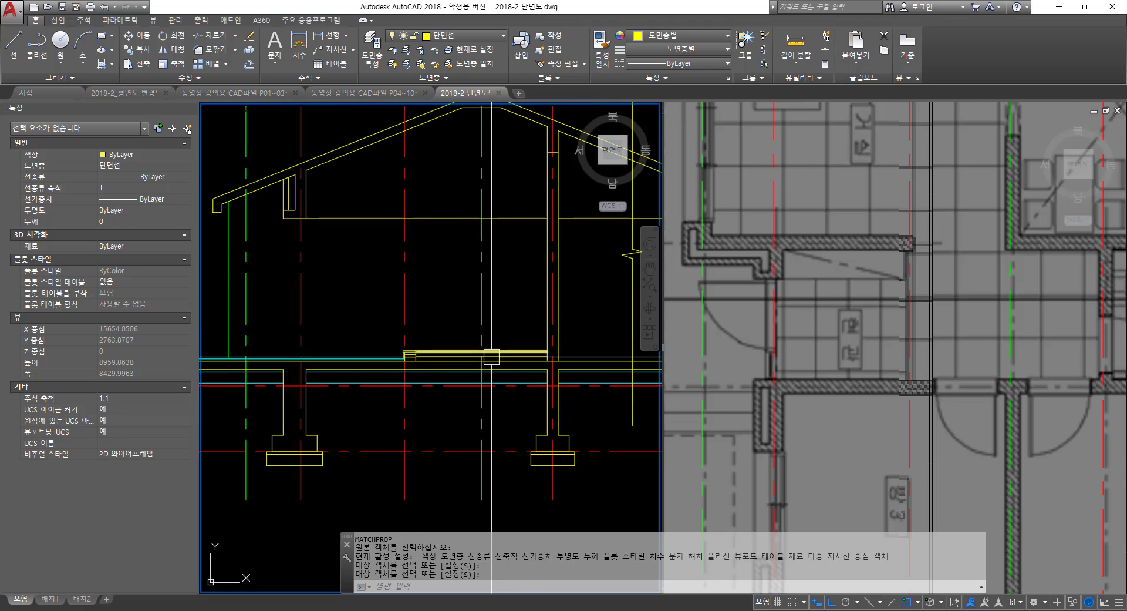
- Offset the floor slab's top line upward by 20 in the area right of the interior wall
scroll(404, 349, up, 4)
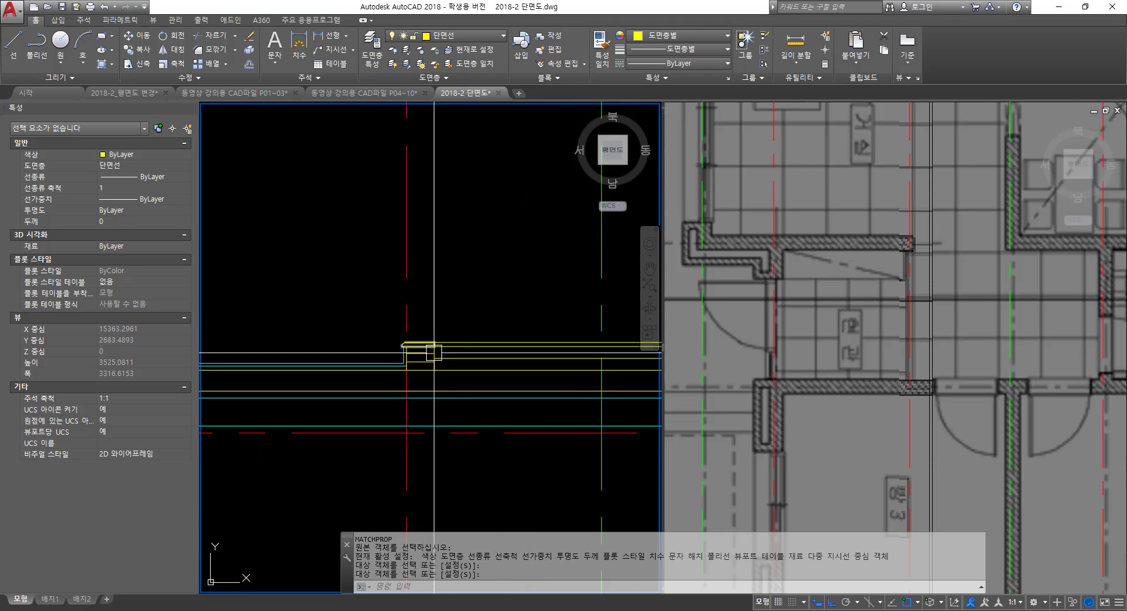
scroll(365, 349, down, 6)
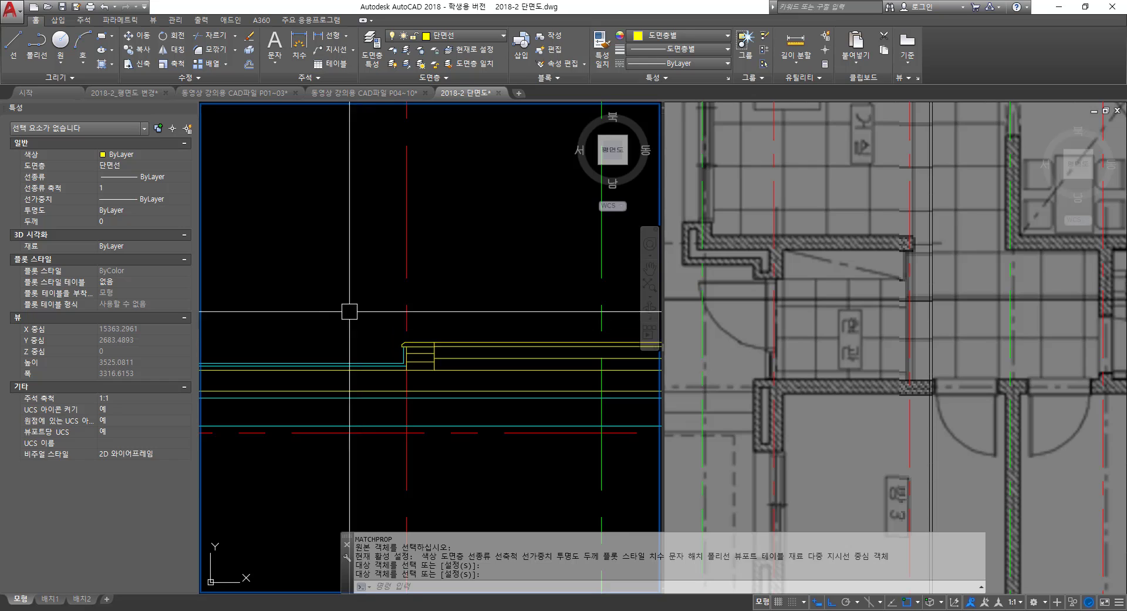
scroll(381, 327, up, 4)
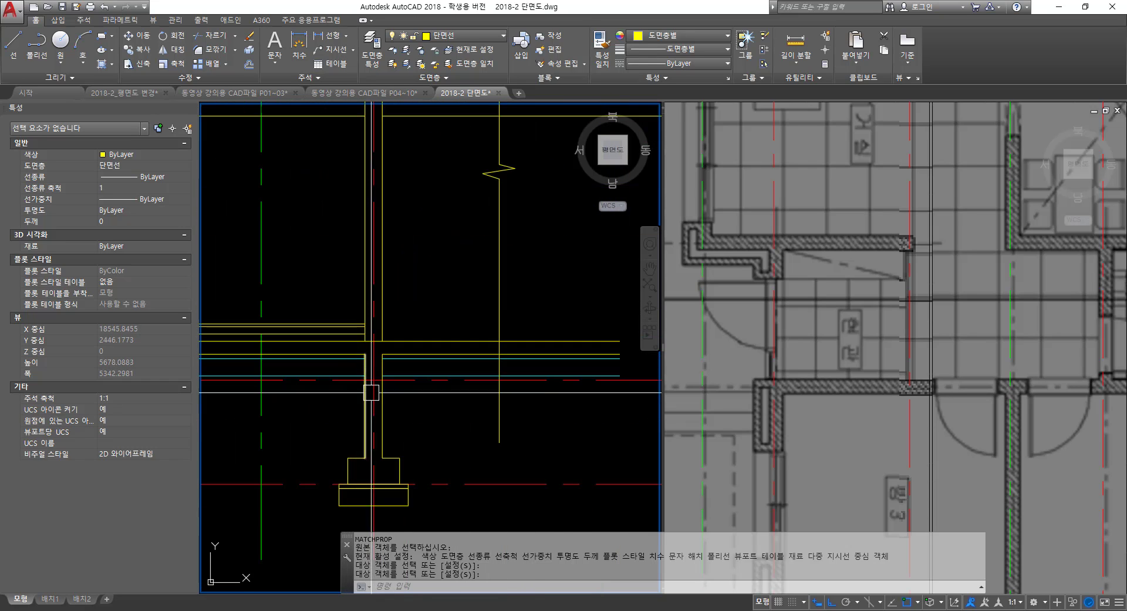
key(Return)
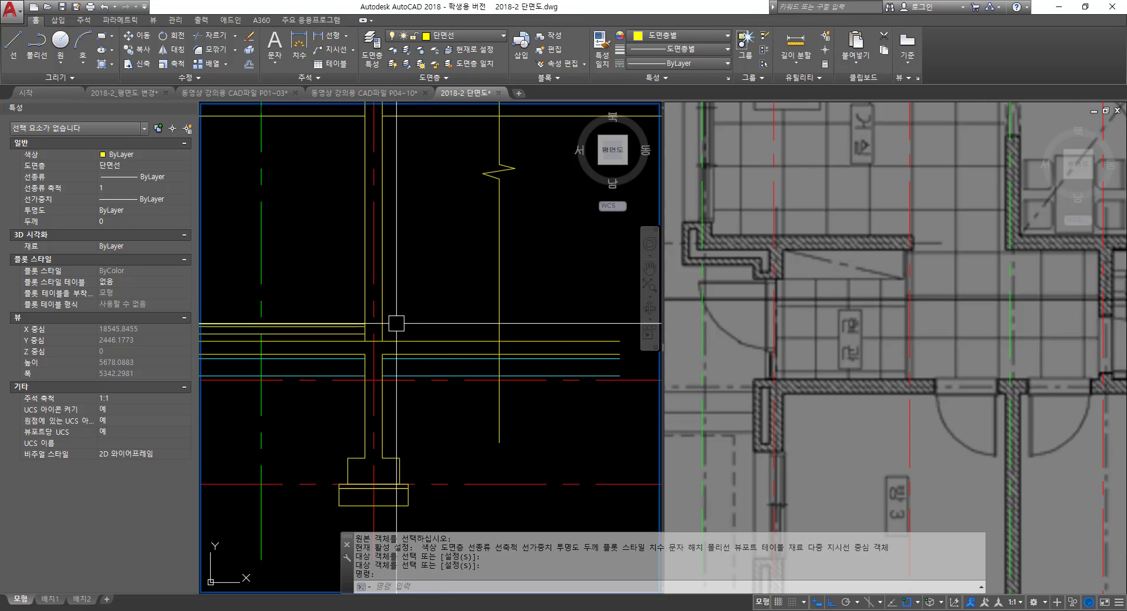
mouse_move(571, 334)
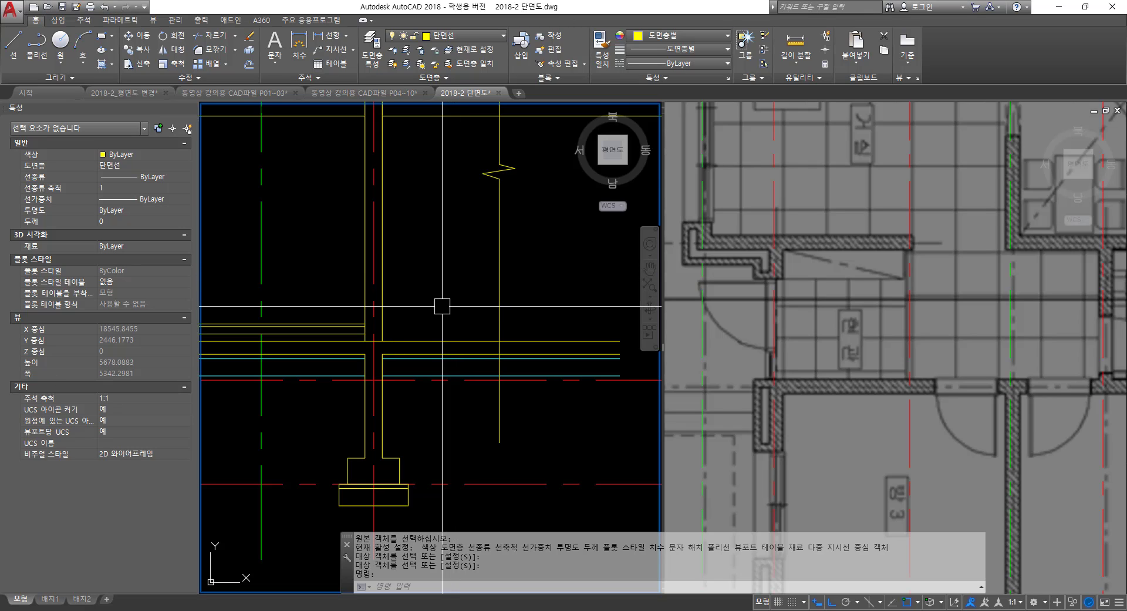
text(o)
key(Return)
scroll(438, 323, up, 4)
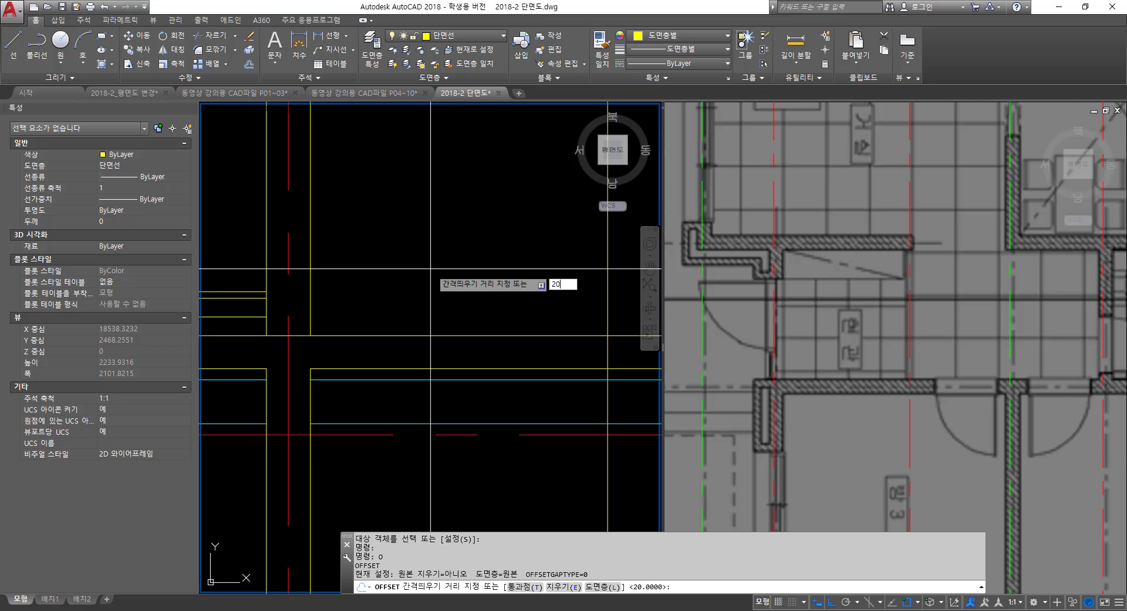
key(Return)
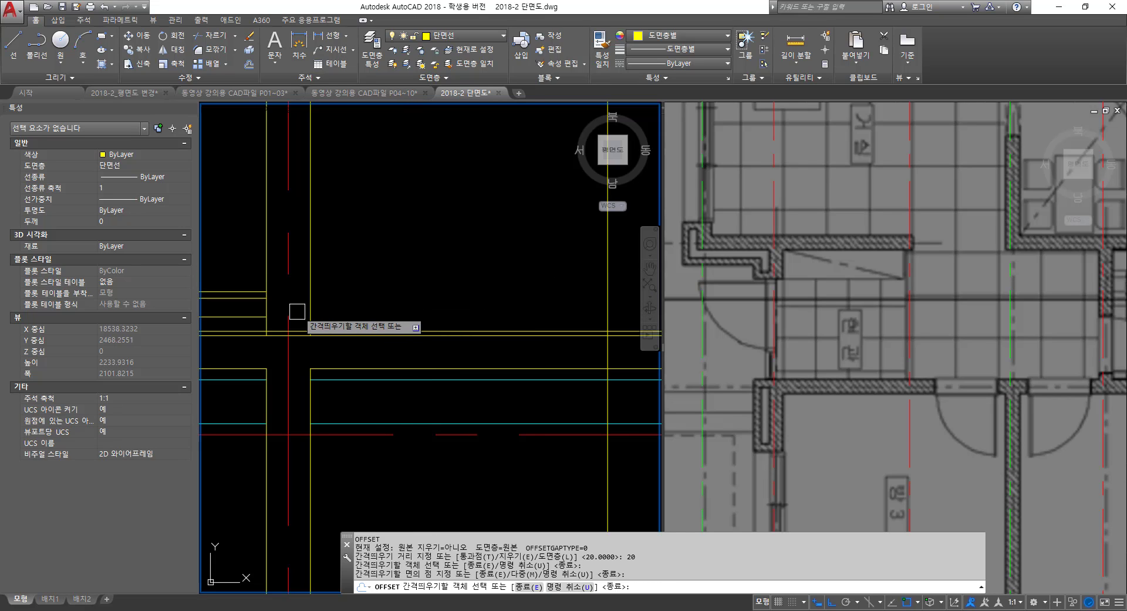
key(Return)
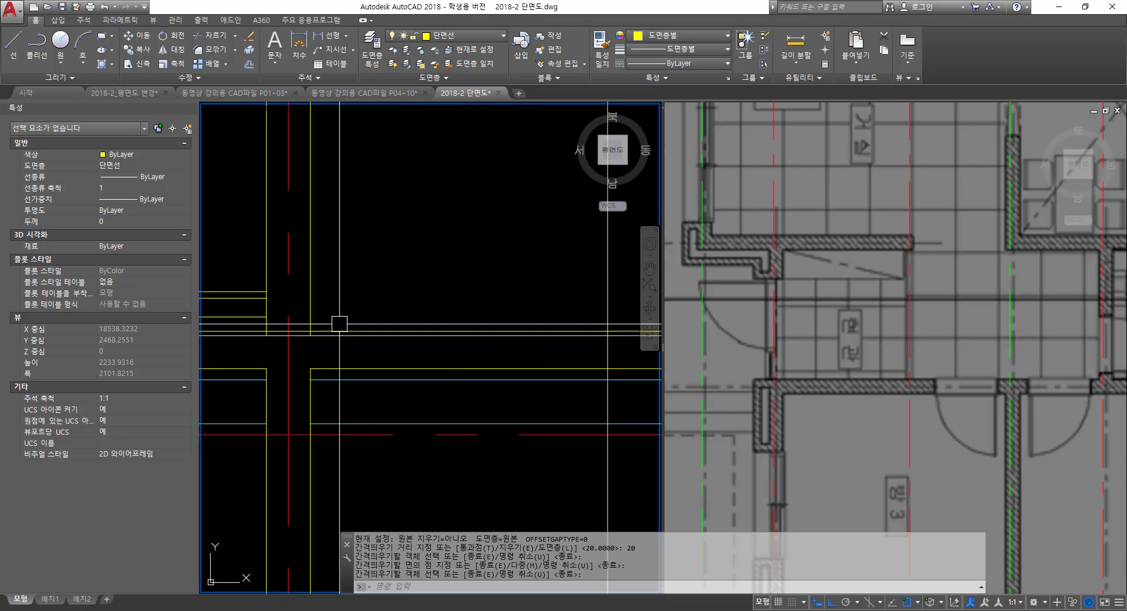
- Erase the line offset 20 above the floor slab's top line
click(335, 331)
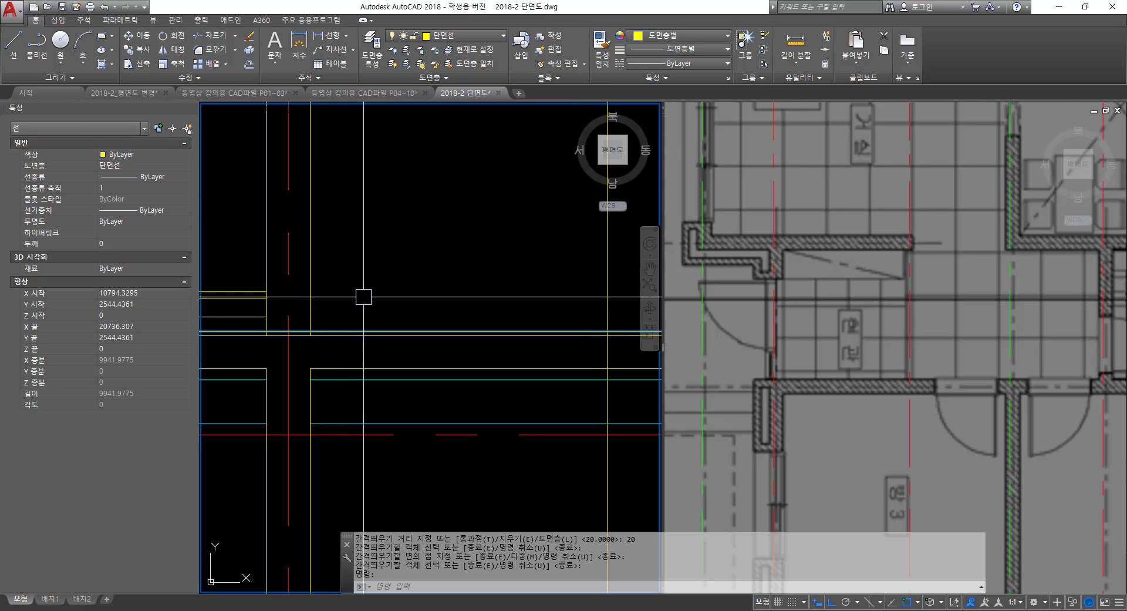
text(e)
key(Return)
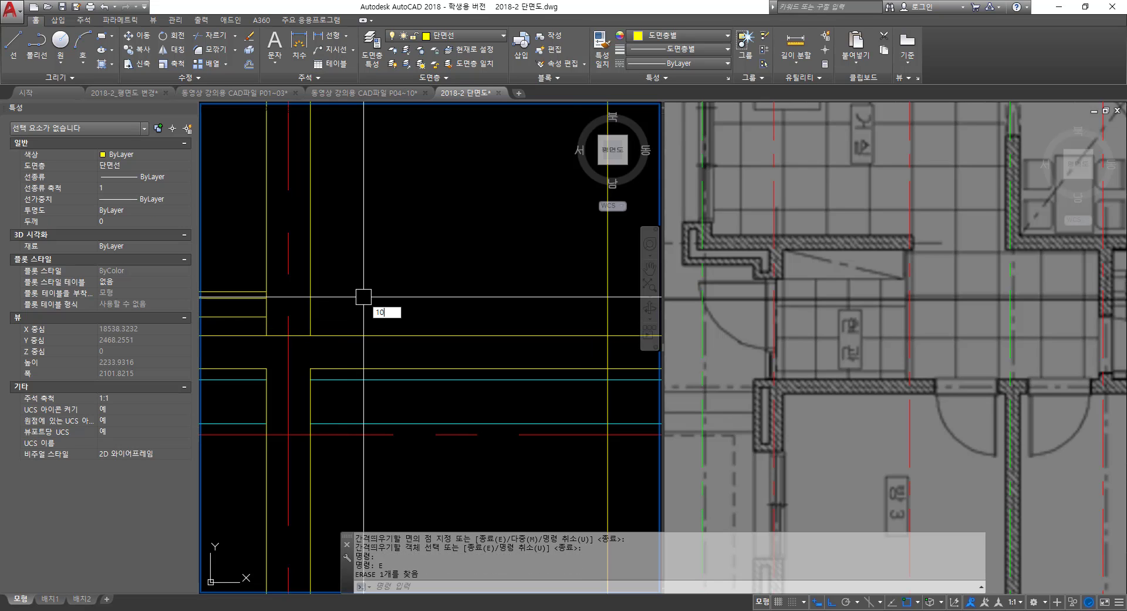
text(10)
key(Return)
key(Escape)
key(Escape)
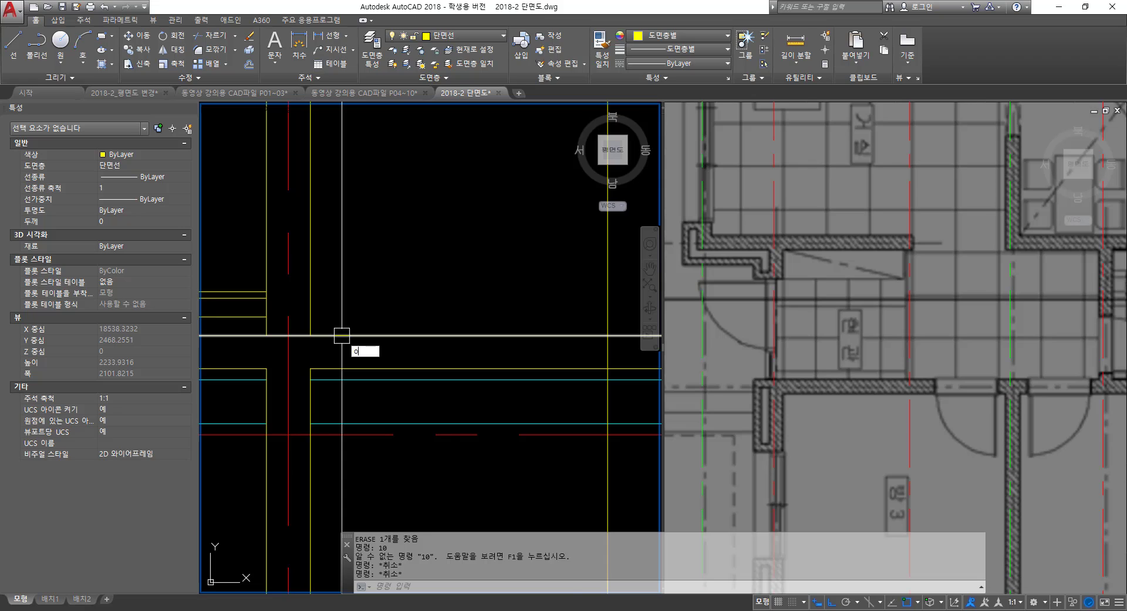
- Offset the floor slab's top line upward by 10
text(o)
key(Return)
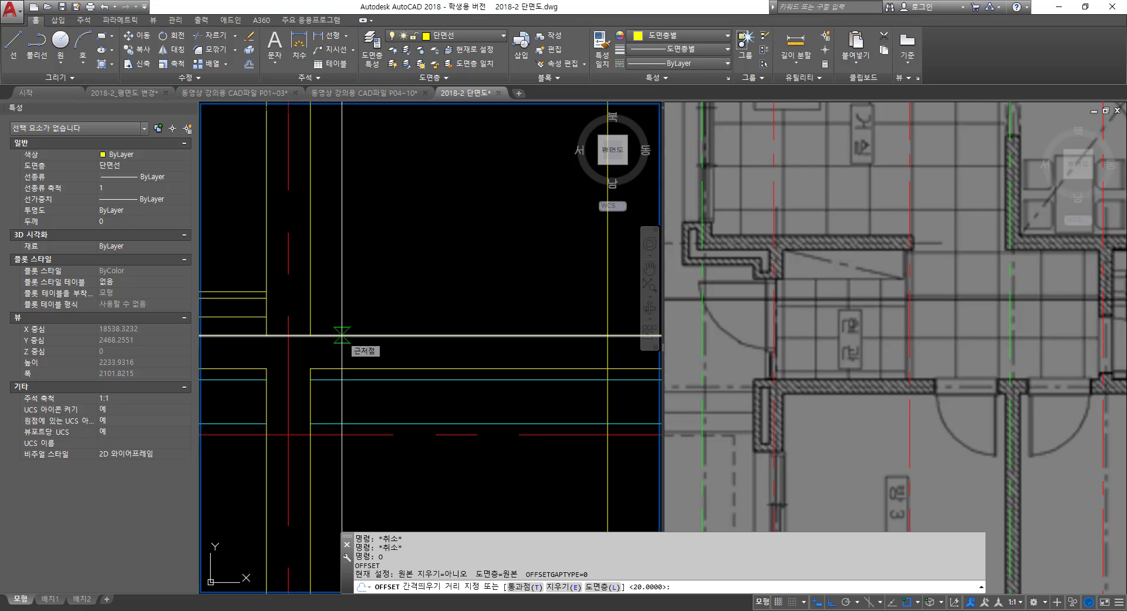
text(10)
key(Return)
click(352, 335)
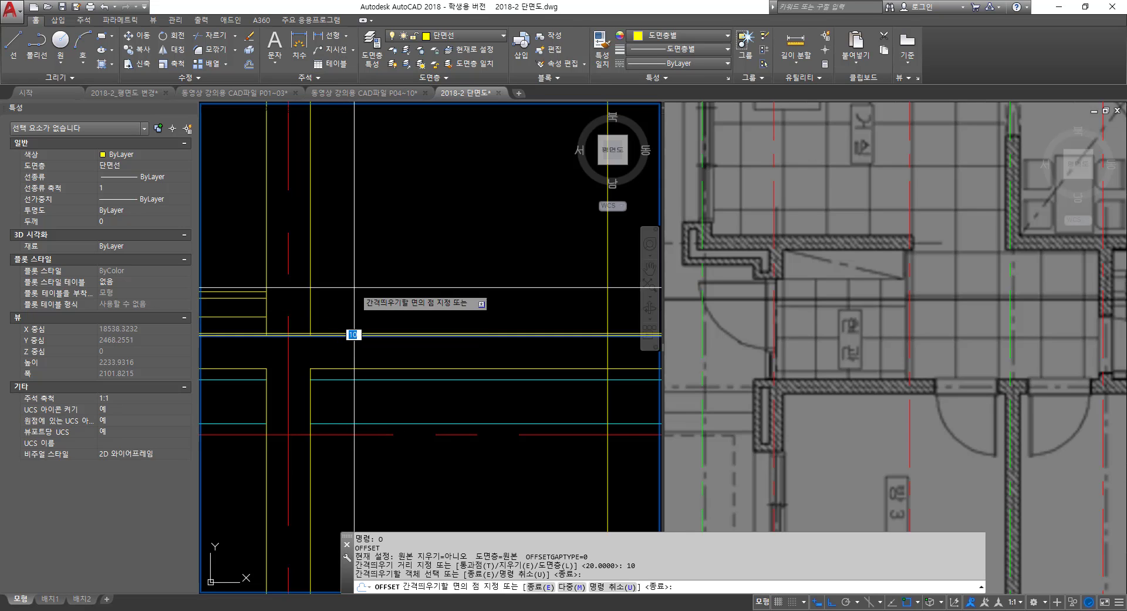
click(340, 277)
scroll(321, 317, up, 2)
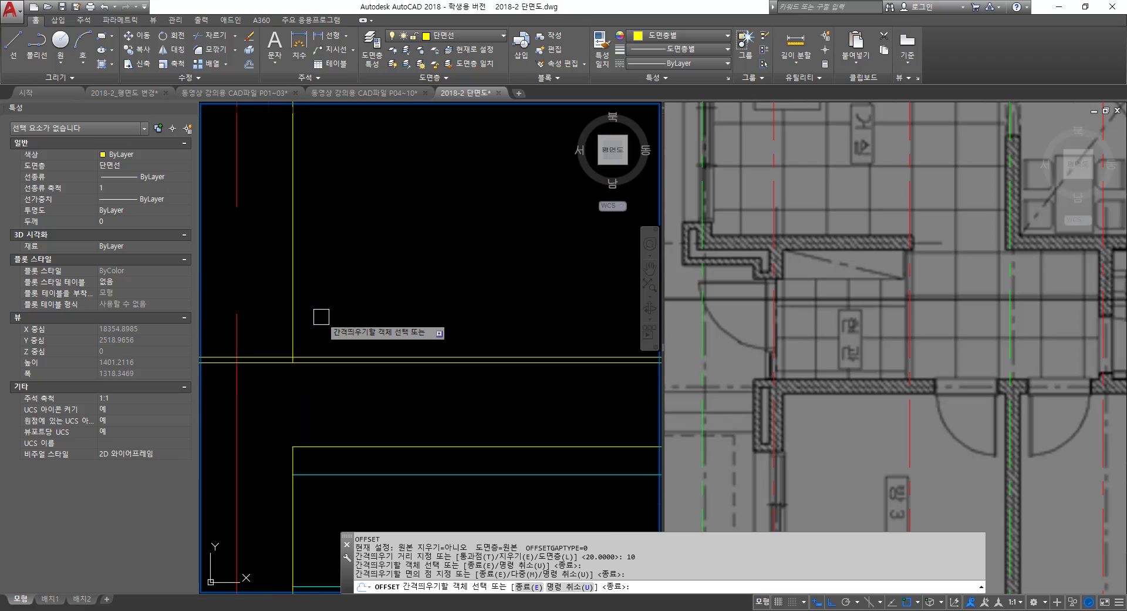
- Offset the interior wall's right face line twice to the right at 10 spacing, and add another floor line 10 above the first offset
click(296, 294)
click(402, 287)
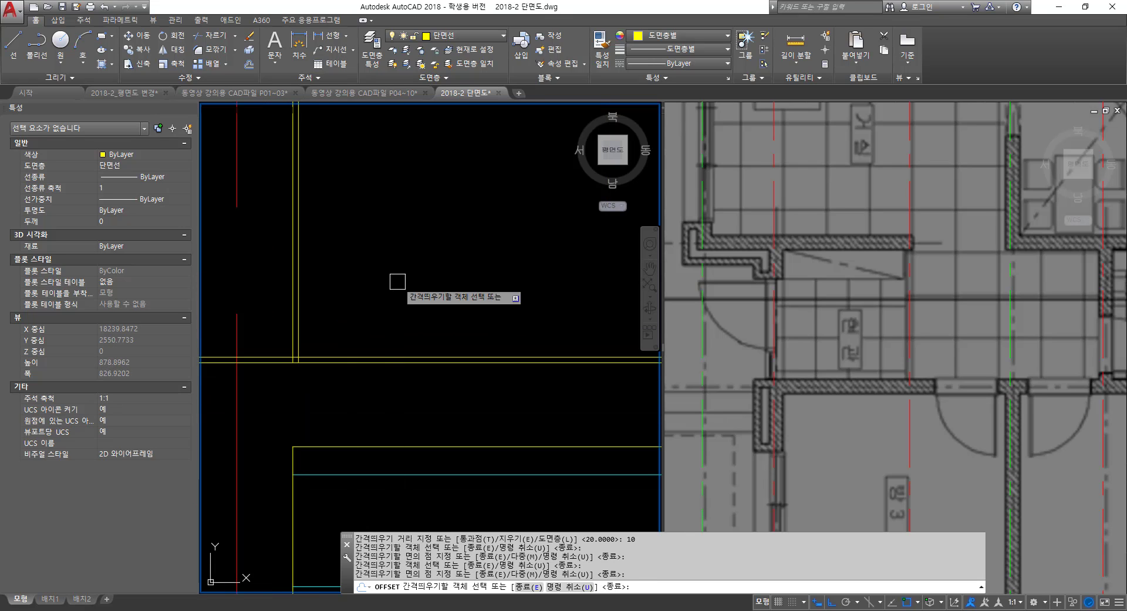
click(300, 306)
click(378, 349)
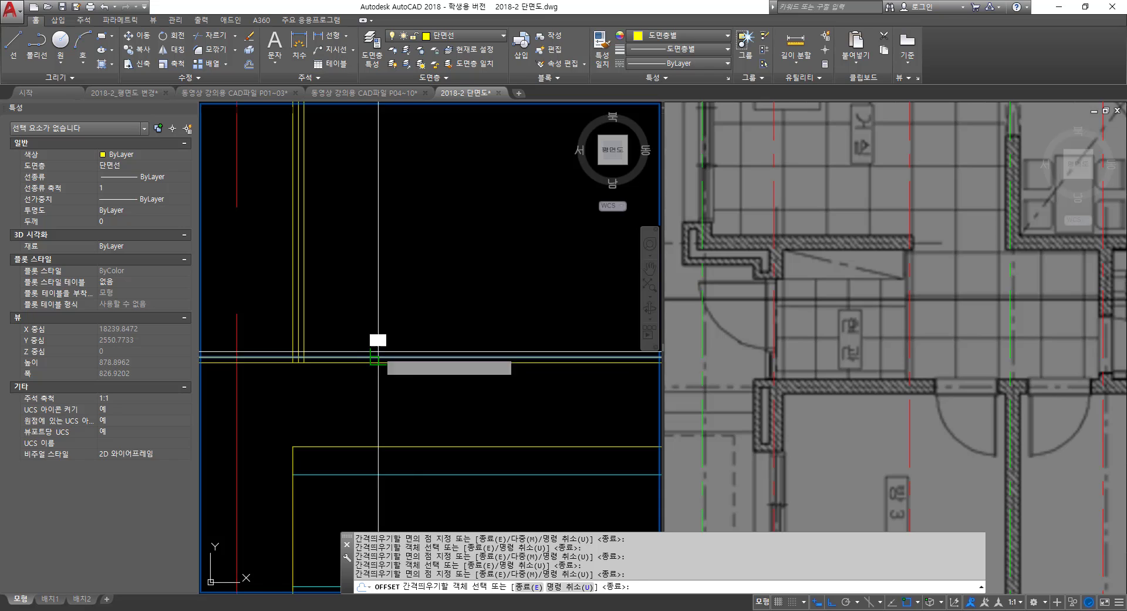
key(Return)
- Fillet the innermost wall offset line and the uppermost floor offset line into a sharp corner with radius 0
scroll(329, 334, up, 2)
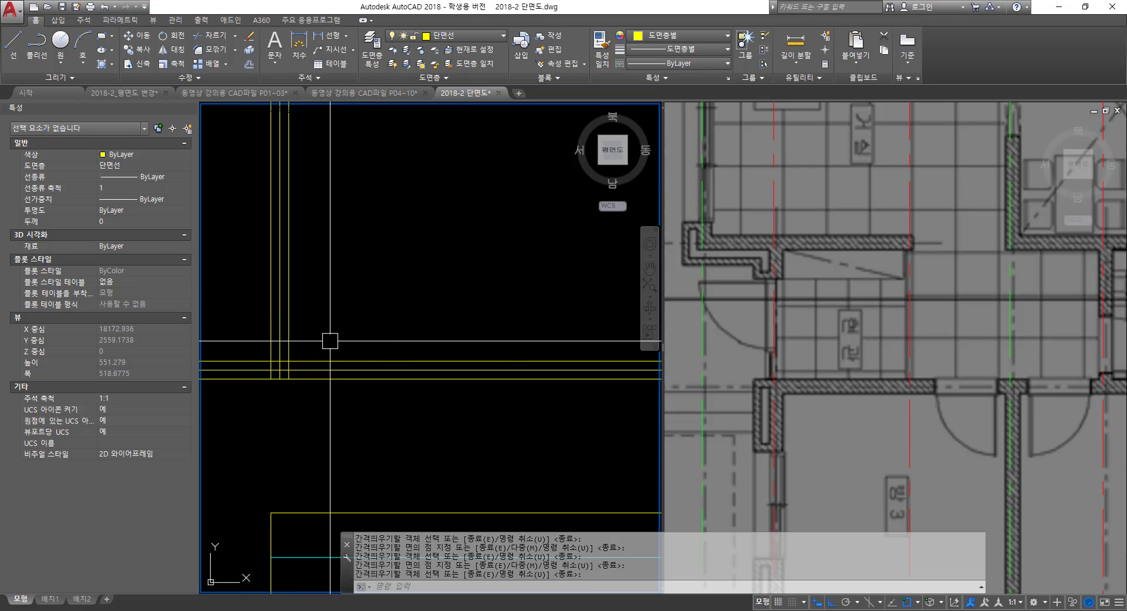
text(f)
key(Return)
click(293, 335)
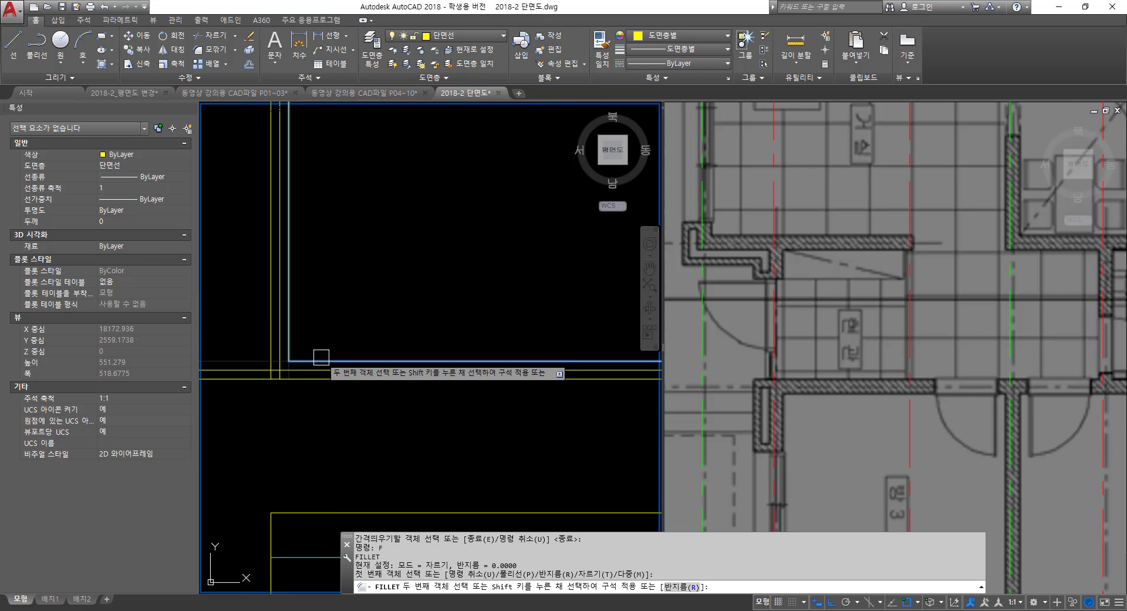
key(Escape)
- Move the two innermost finish lines along the wall and floor to the 입면선 layer
click(320, 338)
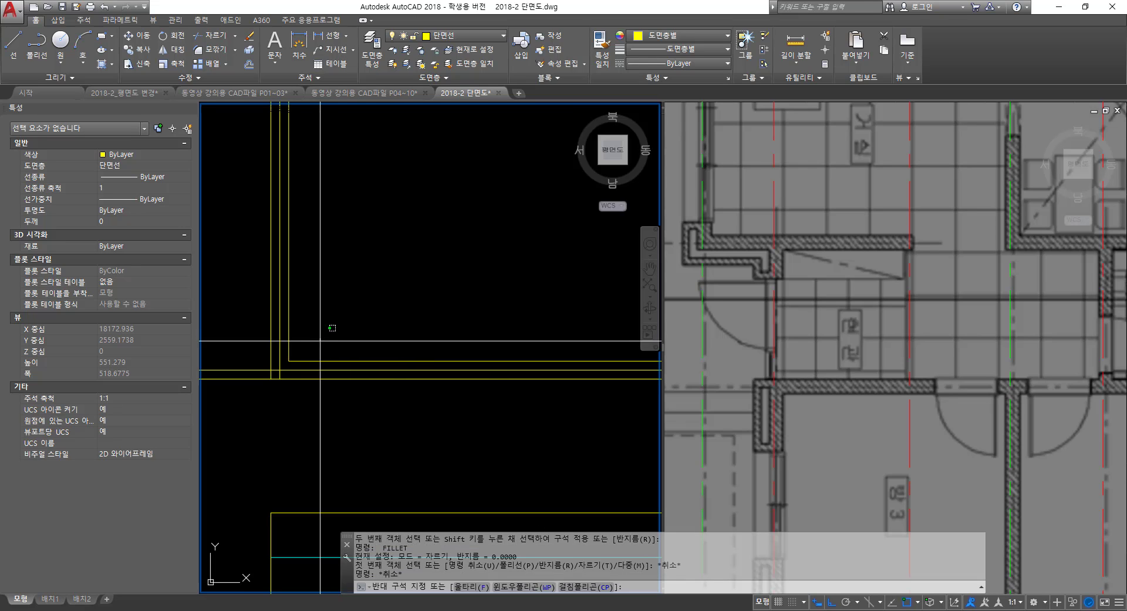
click(287, 360)
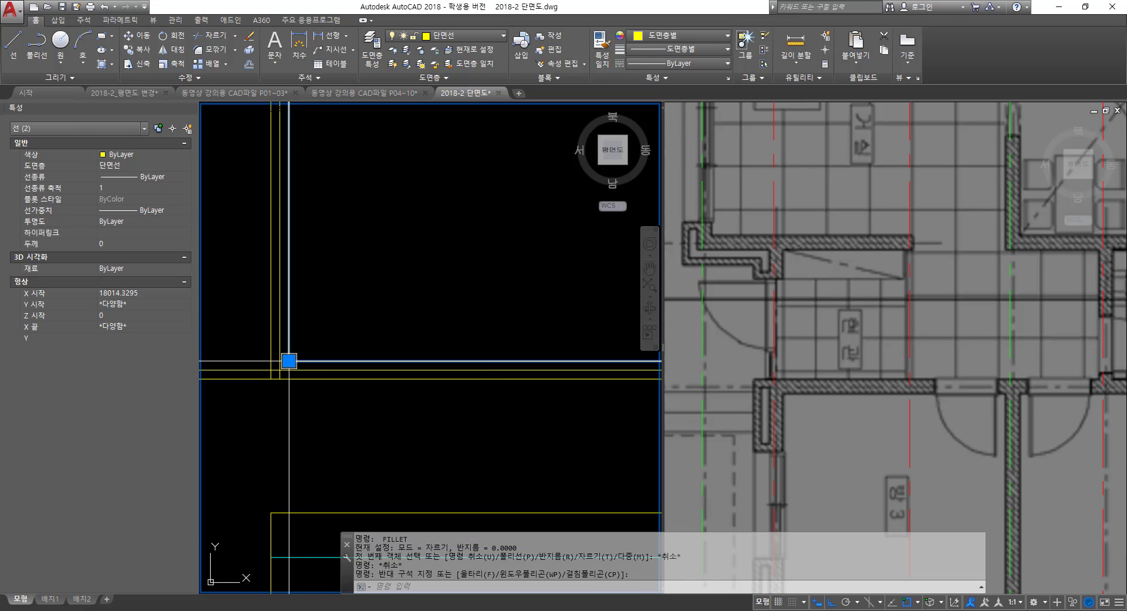
click(442, 36)
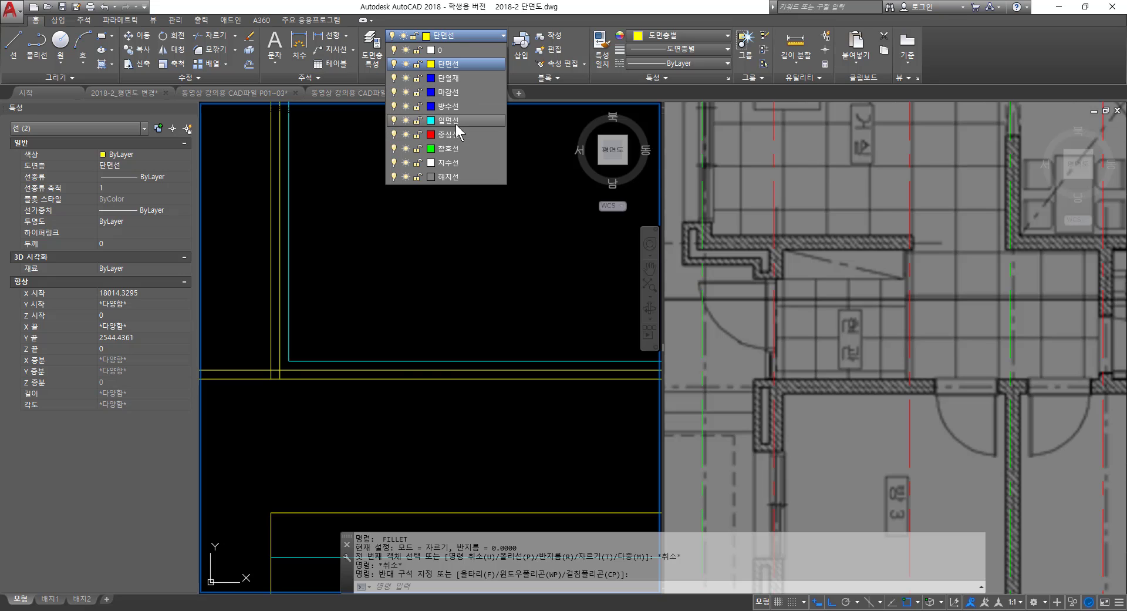
click(455, 125)
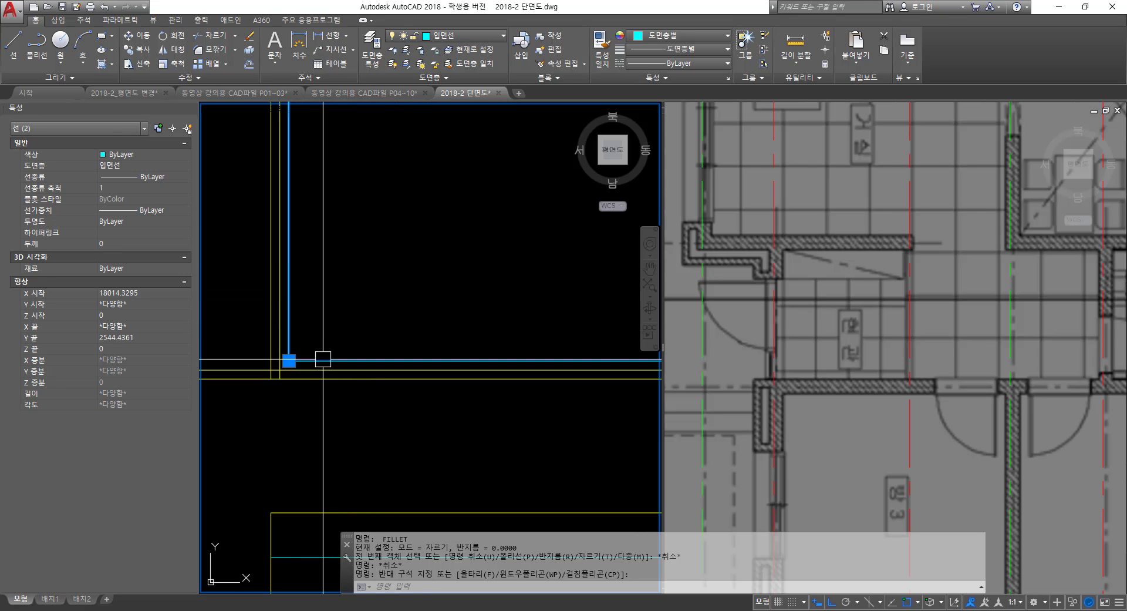
key(Escape)
key(Escape)
- Fillet the middle wall offset line and the middle floor offset line into a sharp corner with radius 0
scroll(294, 377, up, 4)
text(d)
key(Return)
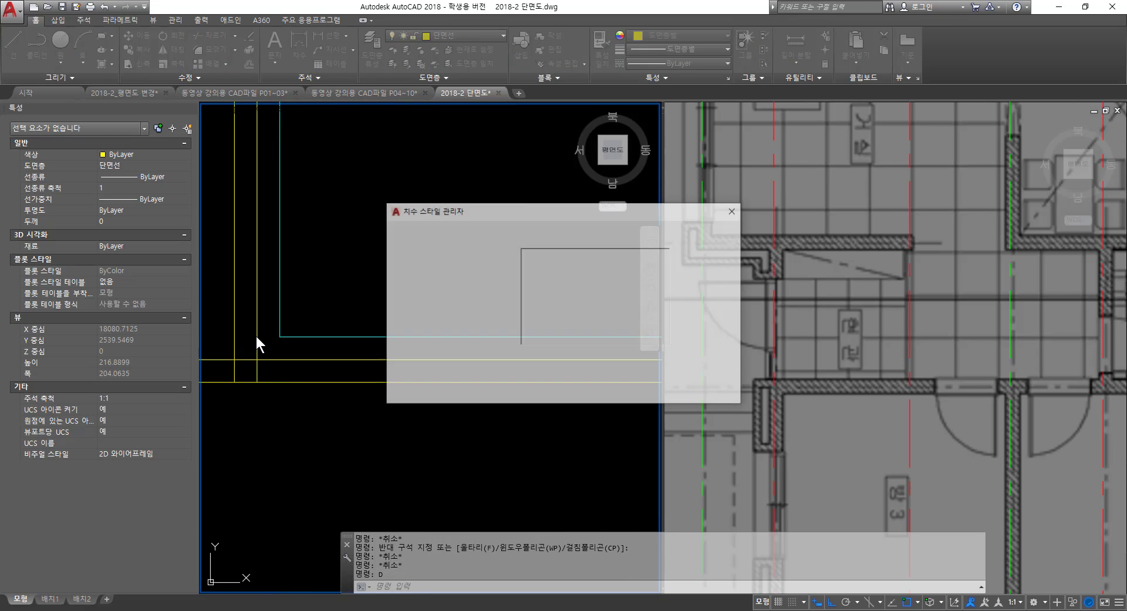
key(Escape)
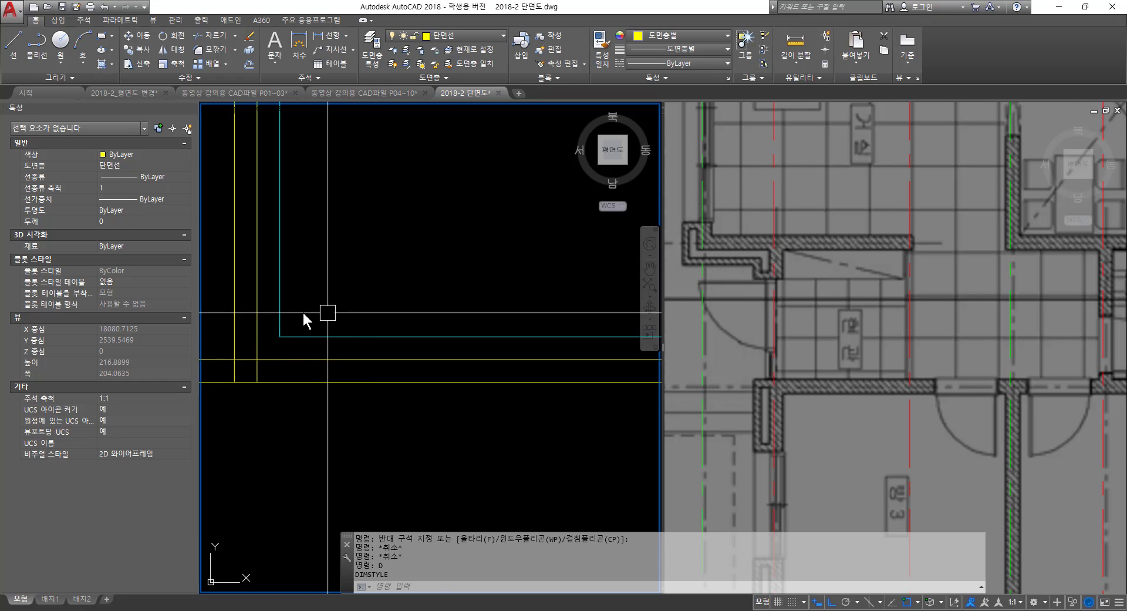
text(f)
key(Return)
click(258, 296)
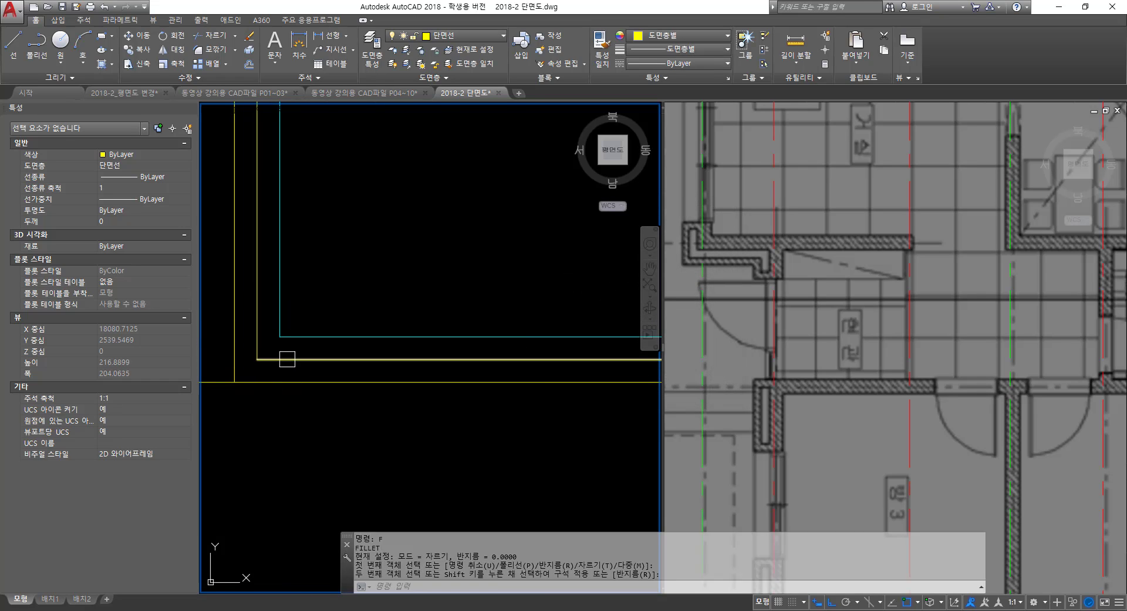
key(space)
key(Escape)
key(Escape)
- Move the two middle offset lines along the wall and floor to the 방수선 layer
click(284, 360)
click(259, 326)
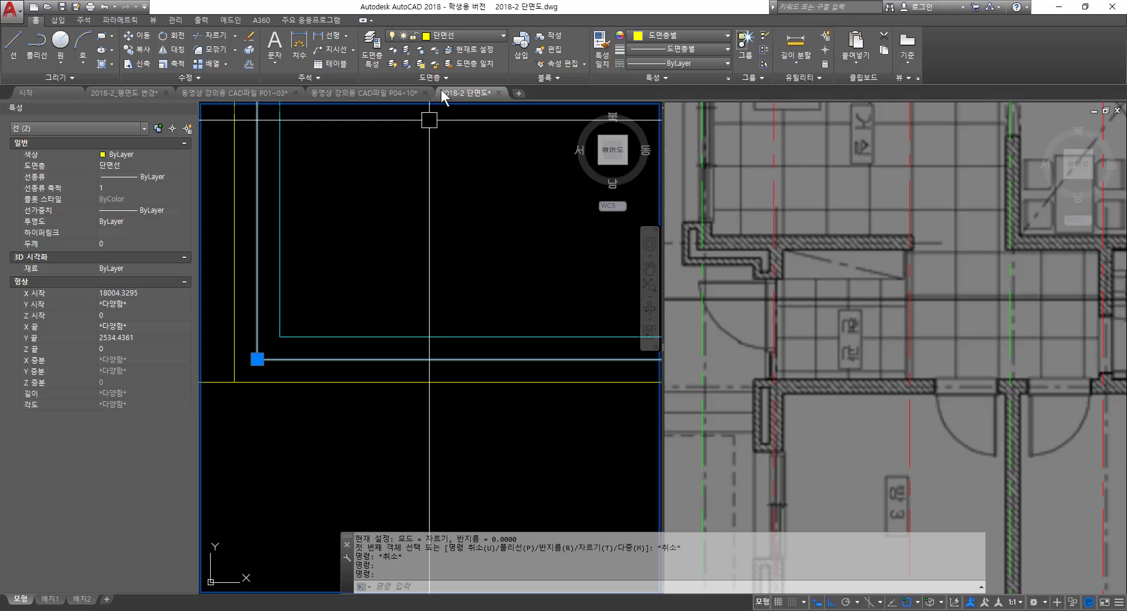
click(445, 35)
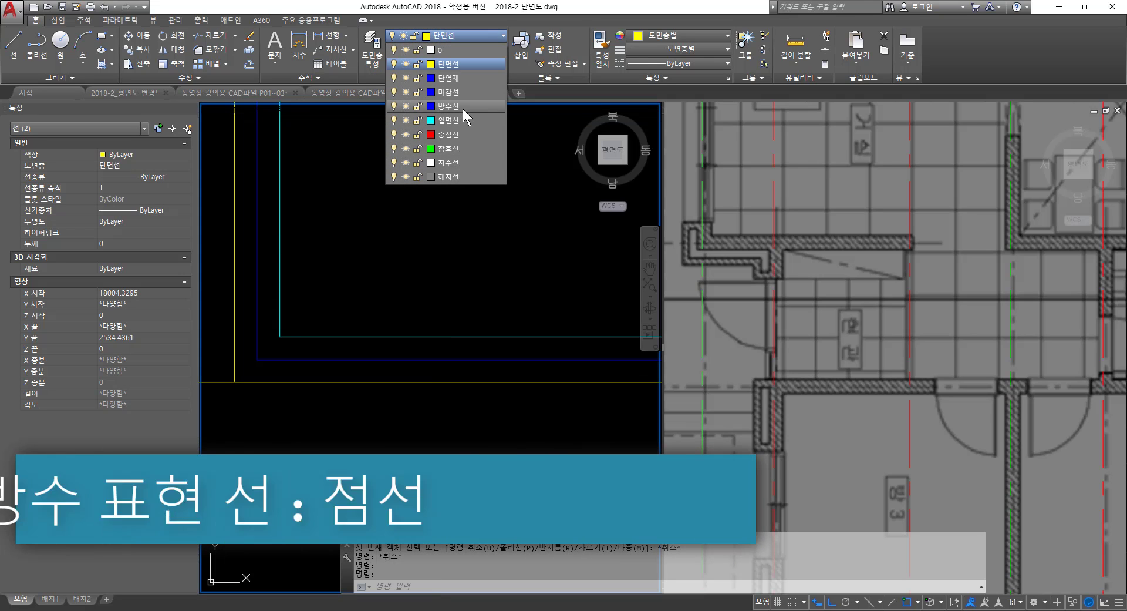
click(463, 108)
scroll(433, 244, down, 5)
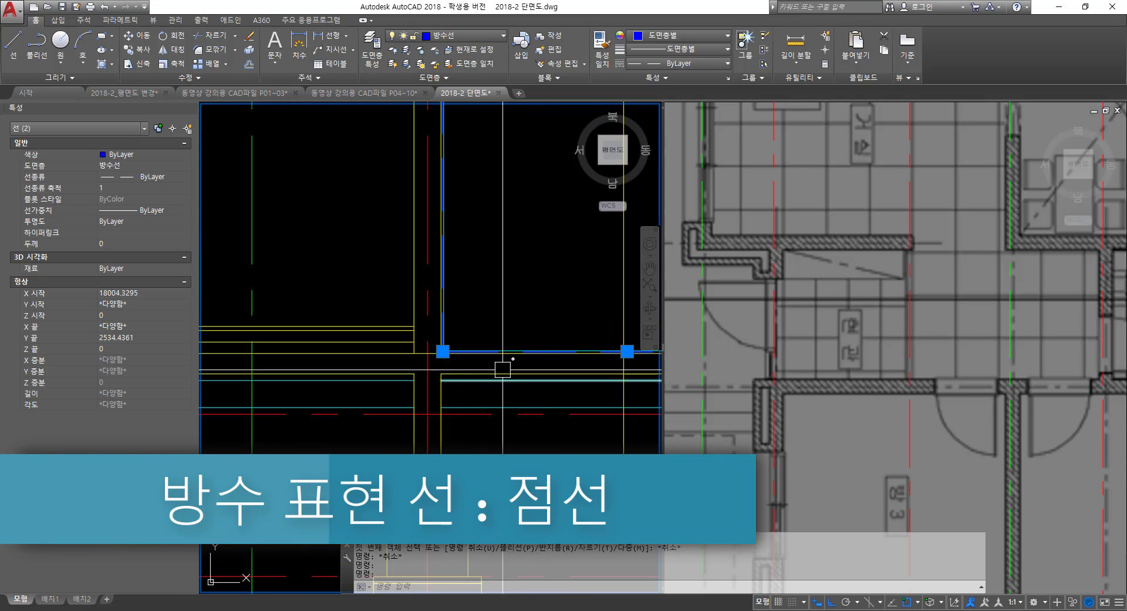
key(Escape)
- Set the linetype scale of the two waterproofing lines along the wall and floor to 0.6
scroll(496, 323, down, 3)
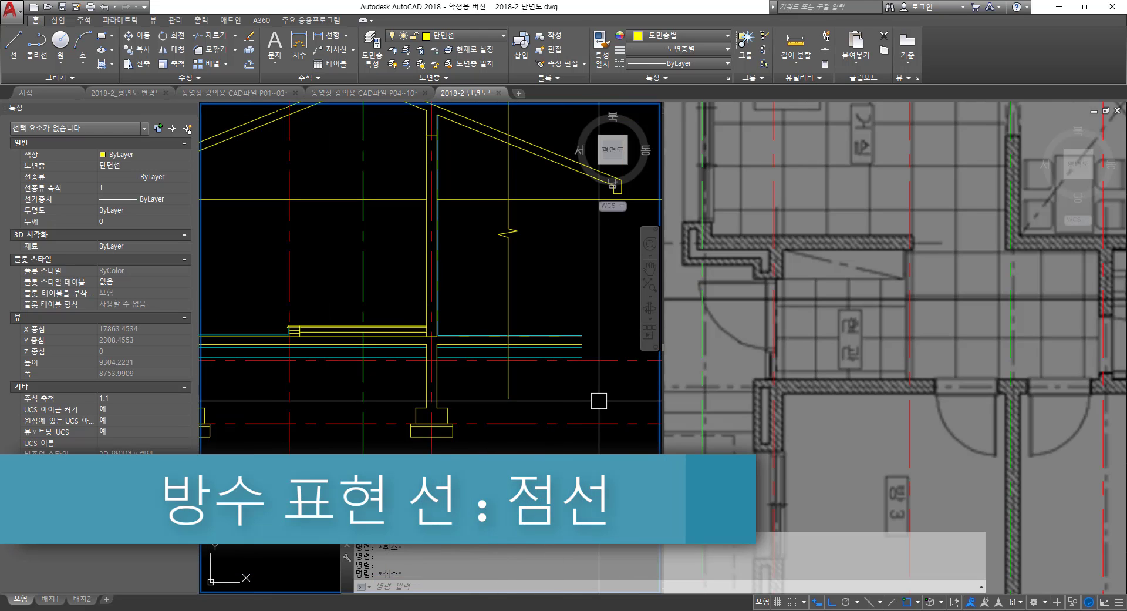
scroll(443, 335, up, 15)
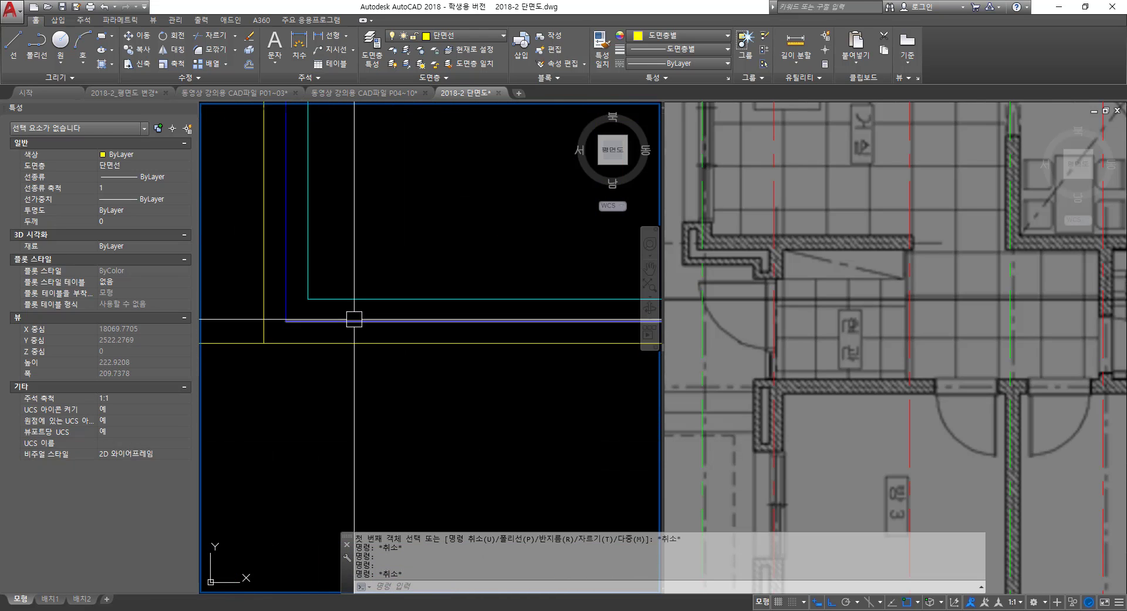
click(354, 319)
click(286, 295)
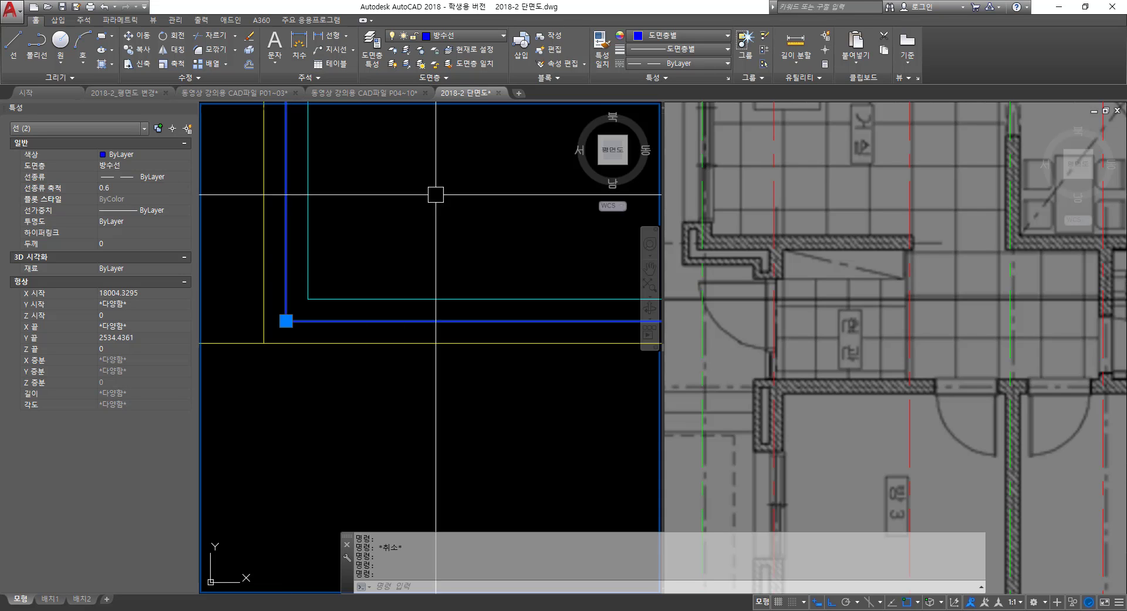
click(410, 252)
key(Escape)
key(Escape)
scroll(391, 246, down, 3)
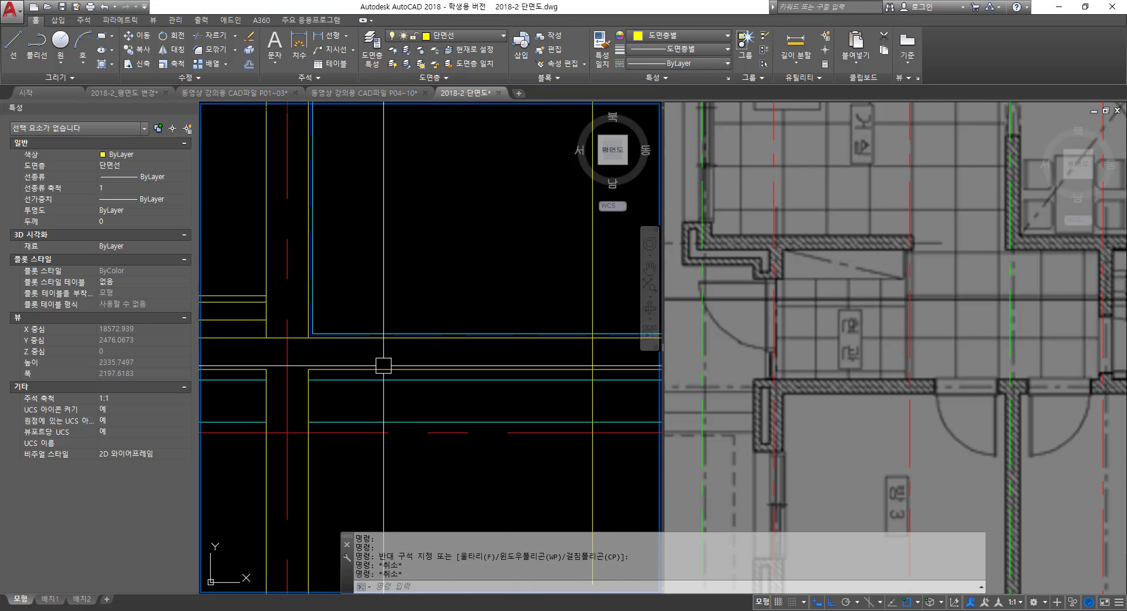
scroll(436, 339, up, 4)
scroll(426, 353, down, 4)
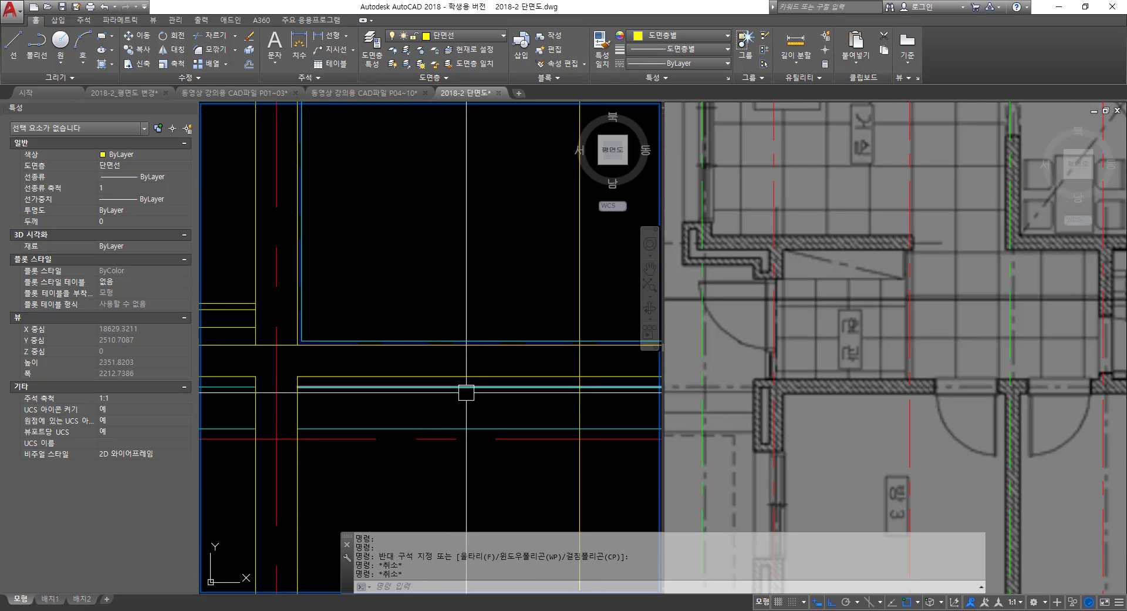
scroll(304, 367, down, 4)
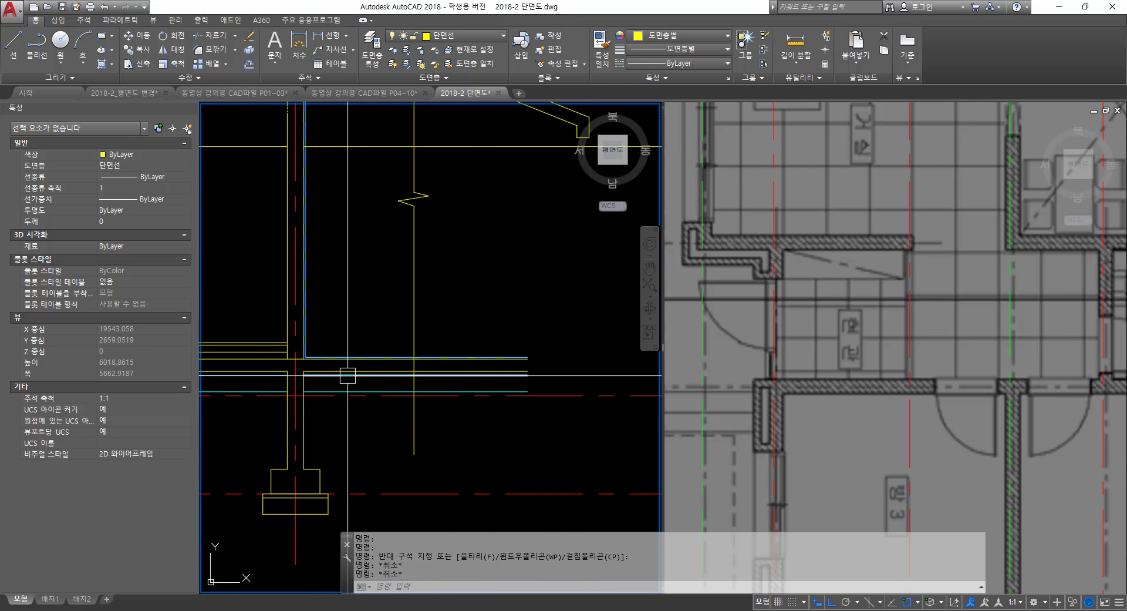
scroll(348, 375, up, 4)
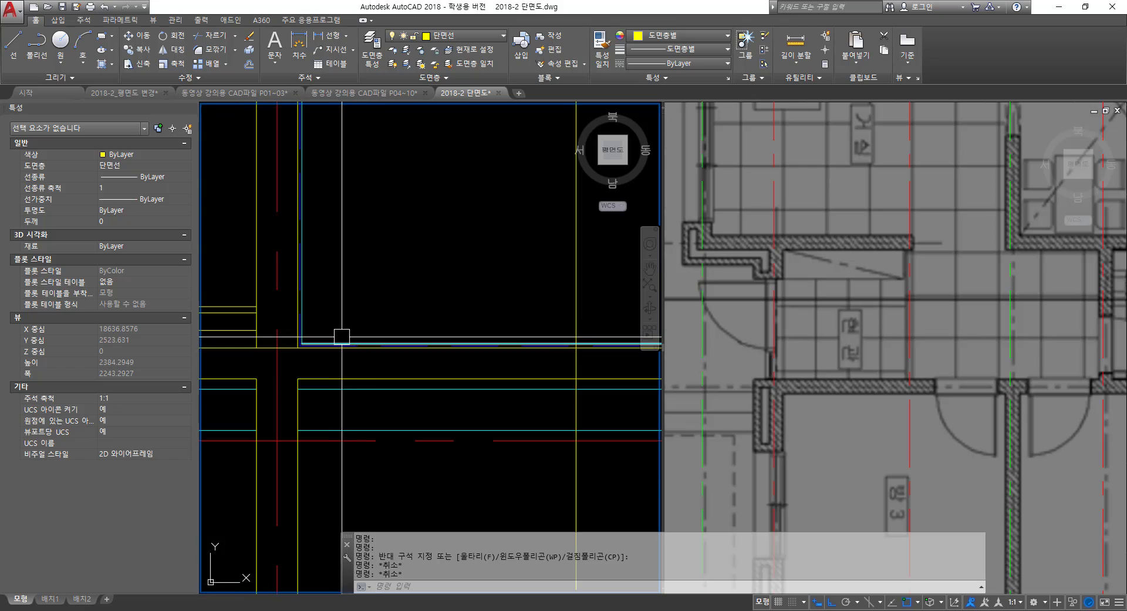
scroll(335, 337, up, 4)
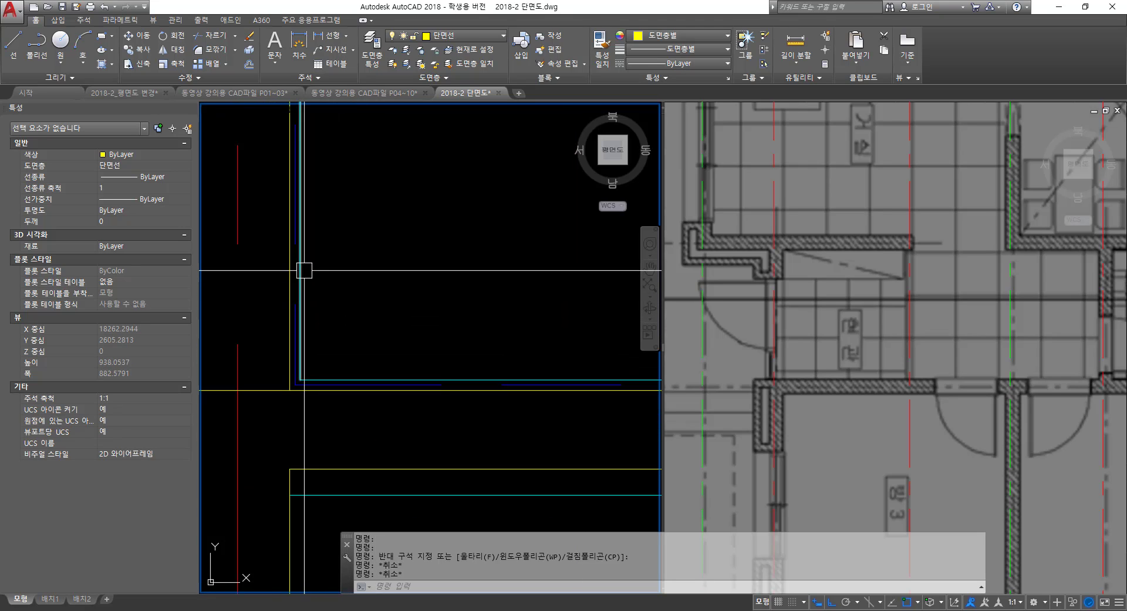
scroll(301, 262, up, 2)
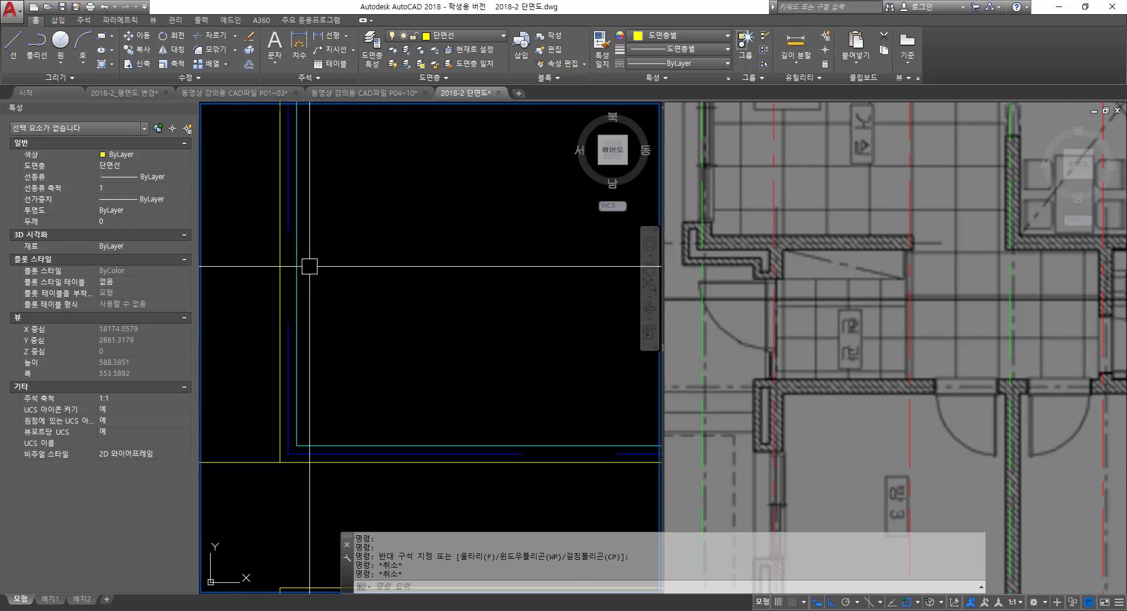
text(o)
key(space)
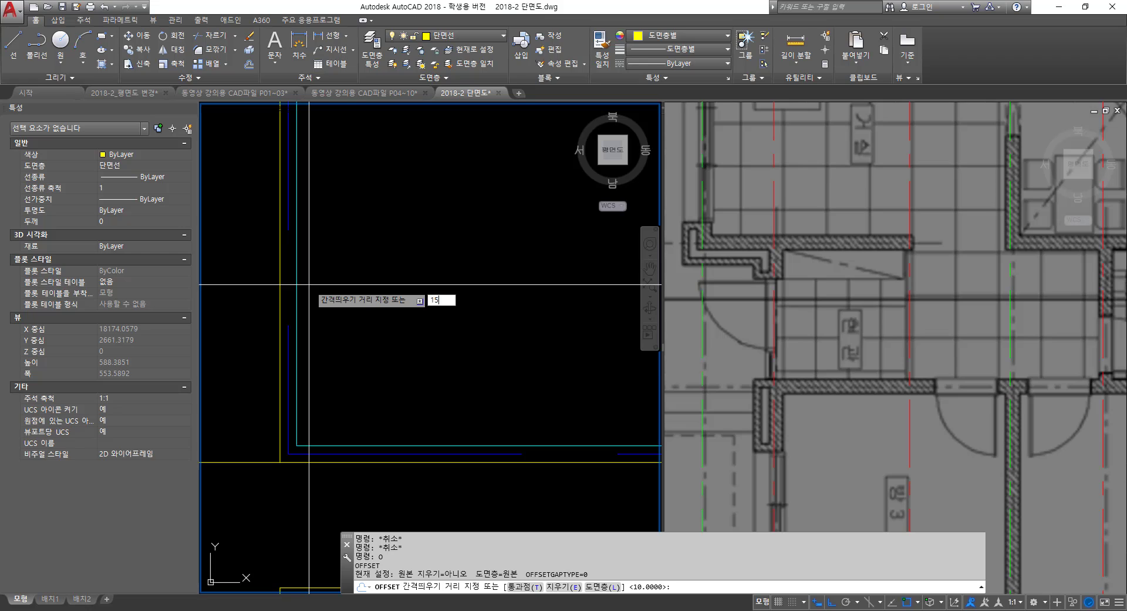
key(Escape)
key(Escape)
key(space)
text(20)
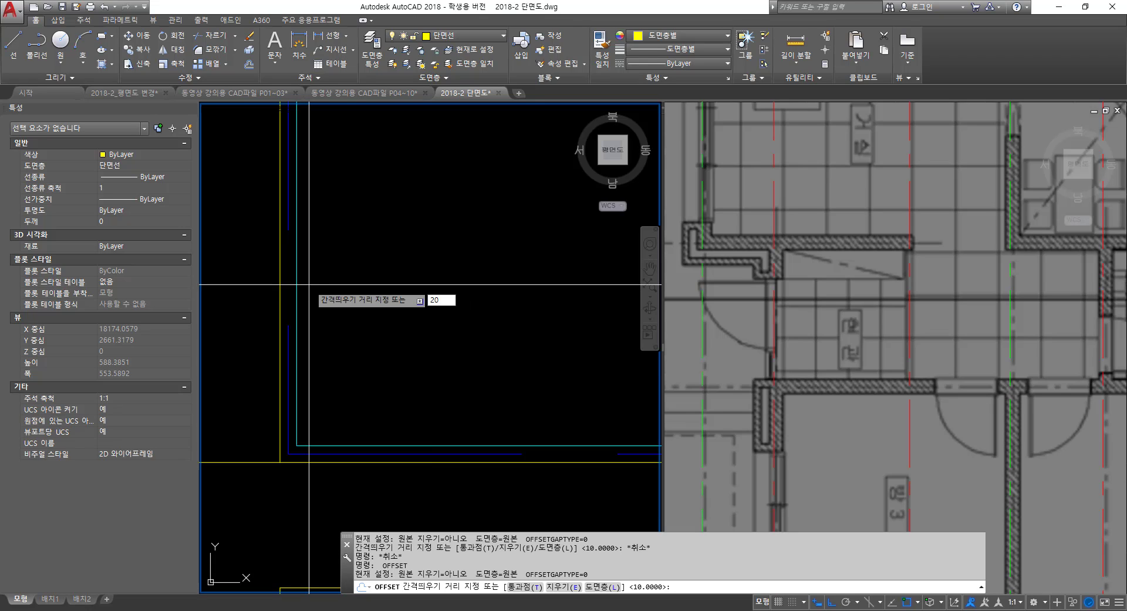
key(space)
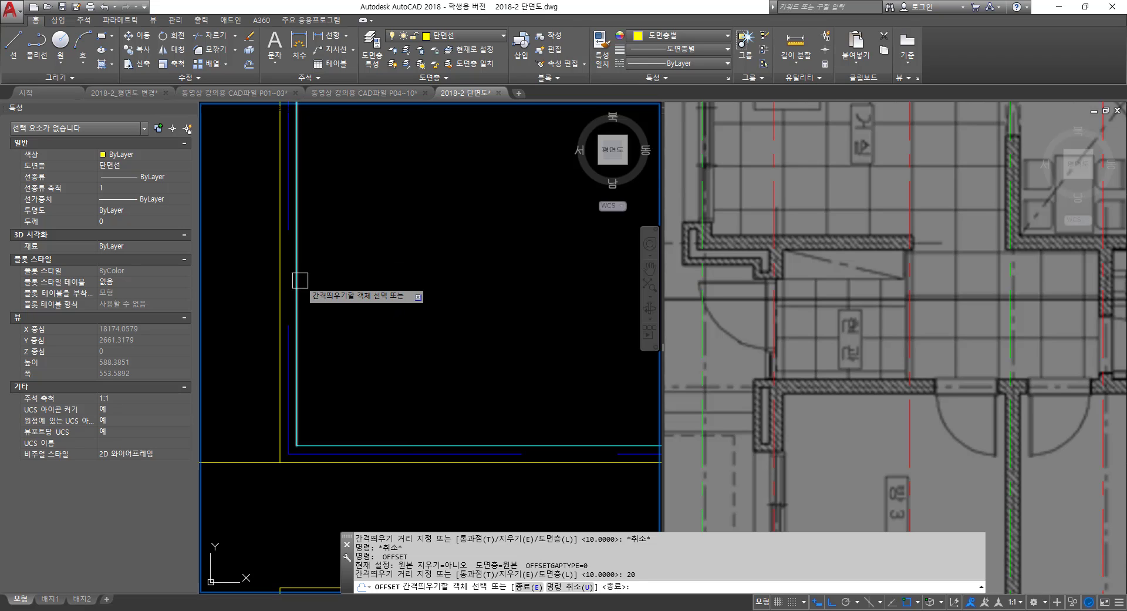
key(space)
- Offset the finish line along the floor right of the interior wall upward by 60
key(space)
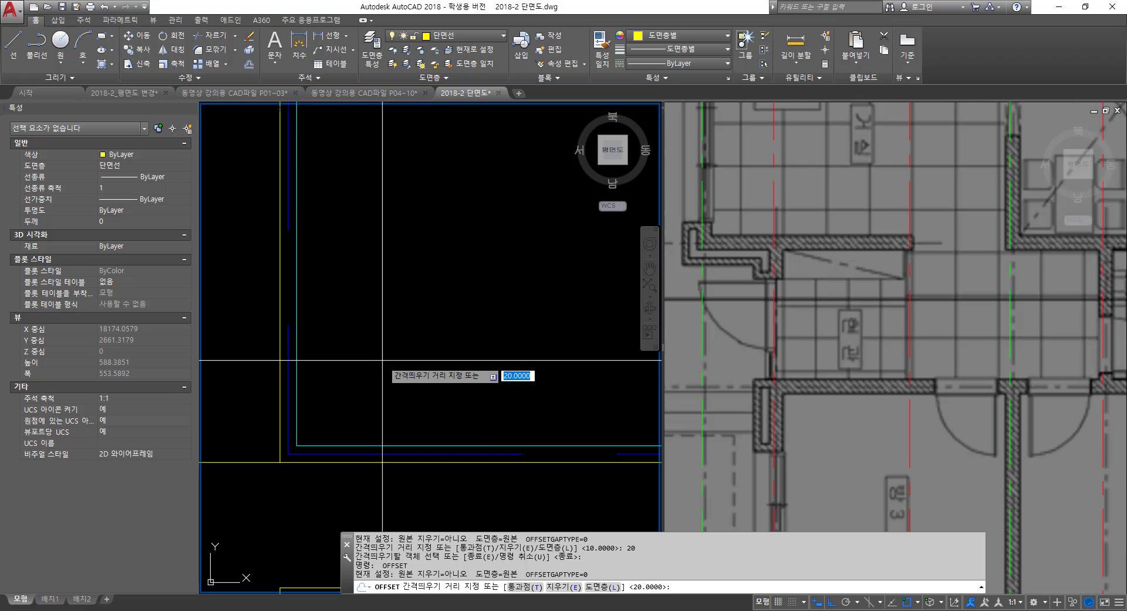
key(Return)
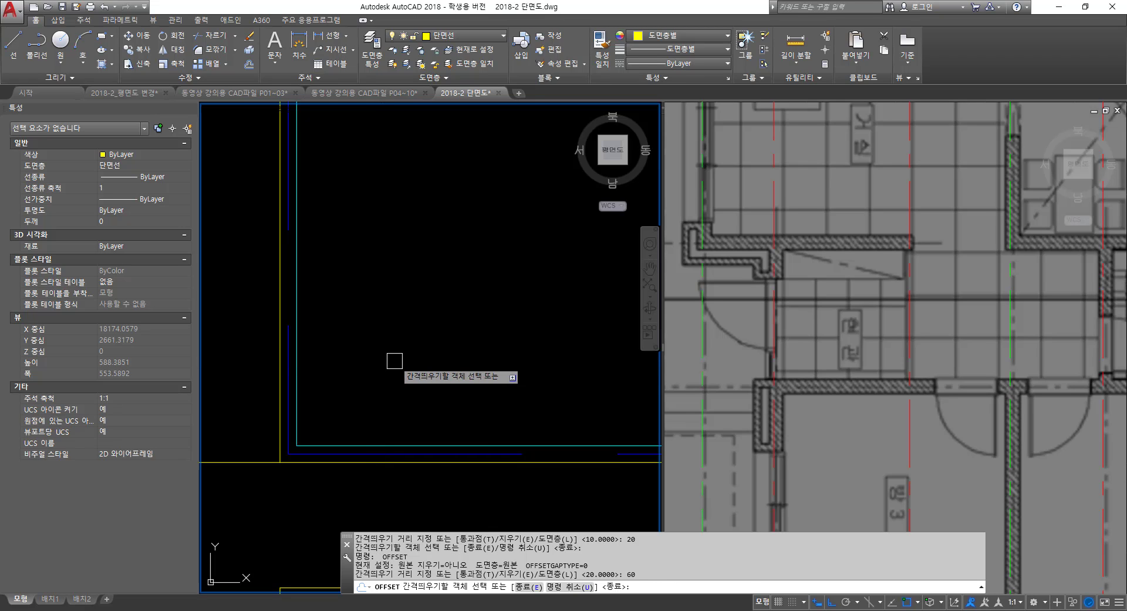
click(390, 445)
click(402, 367)
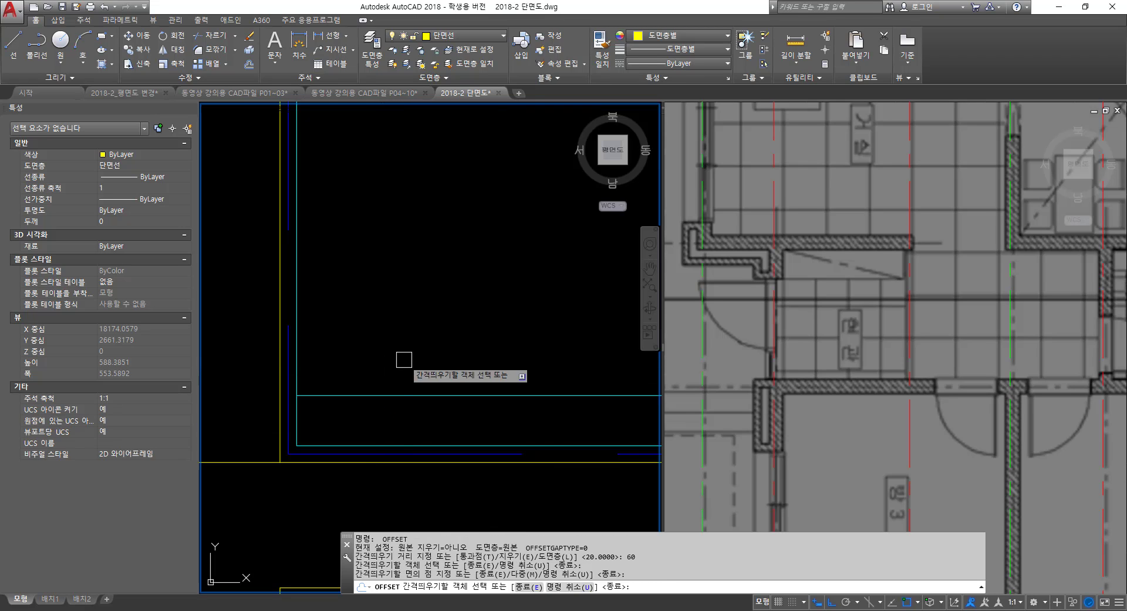
- Offset the upper floor line upward by 20 and erase the resulting copy
key(space)
key(space)
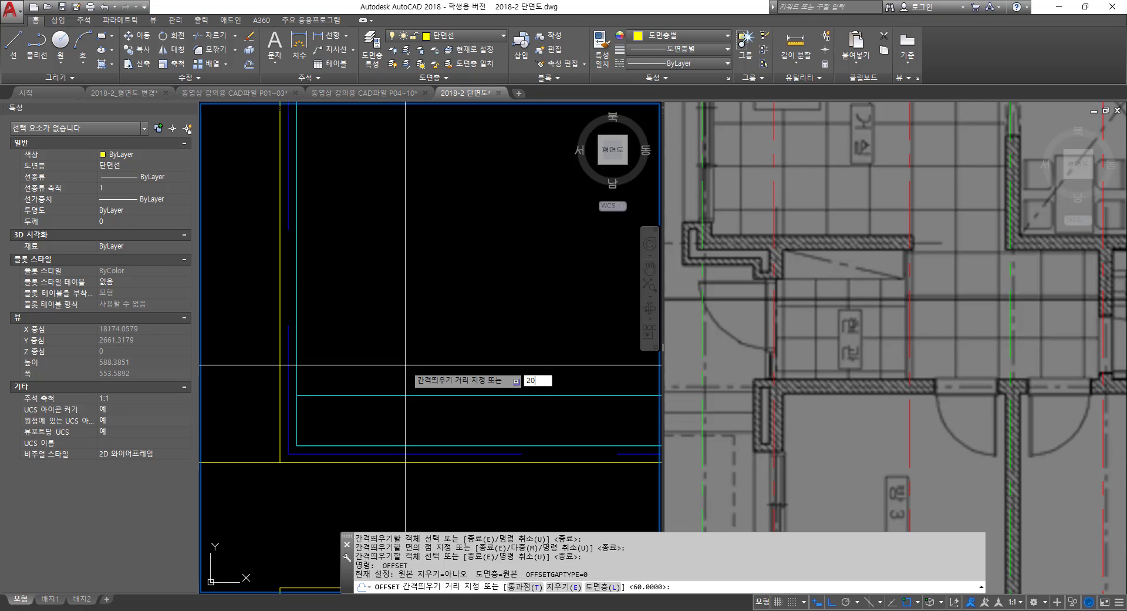
key(Return)
click(407, 395)
click(417, 343)
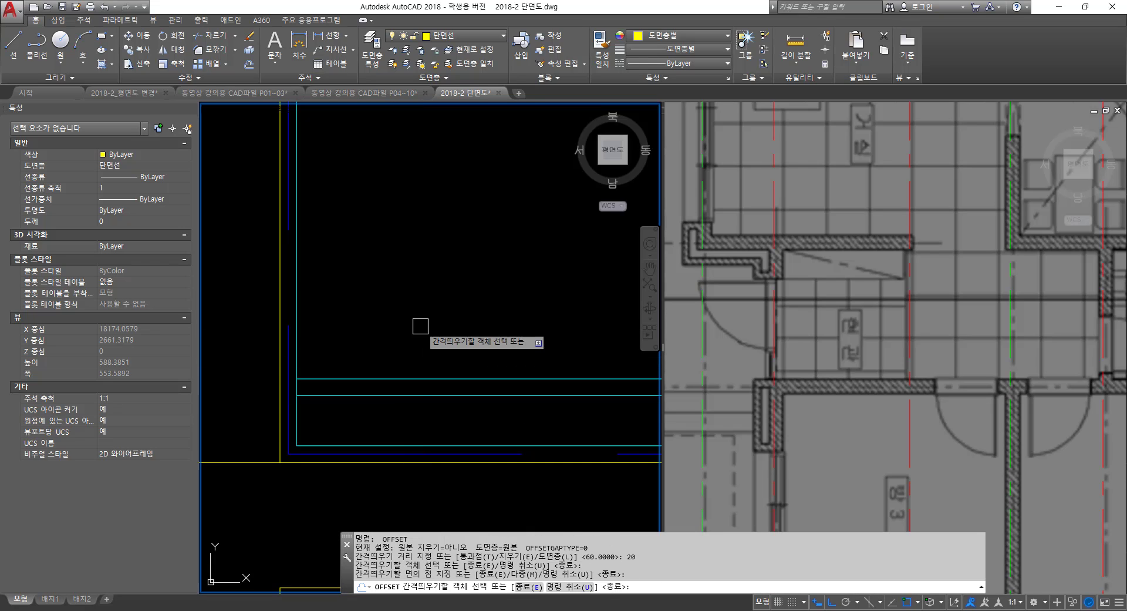
key(Escape)
click(418, 379)
text(e)
key(Return)
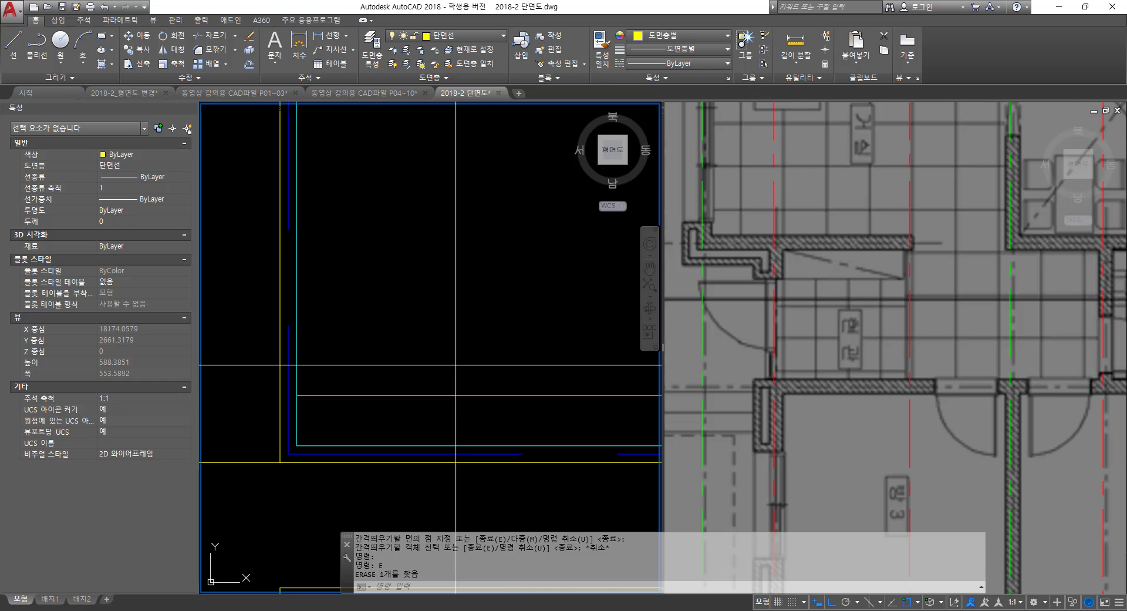
- Offset the upper floor line upward by 10 and the innermost wall finish line to its right by 10
text(o)
key(Return)
text(10)
key(Return)
click(455, 395)
click(473, 319)
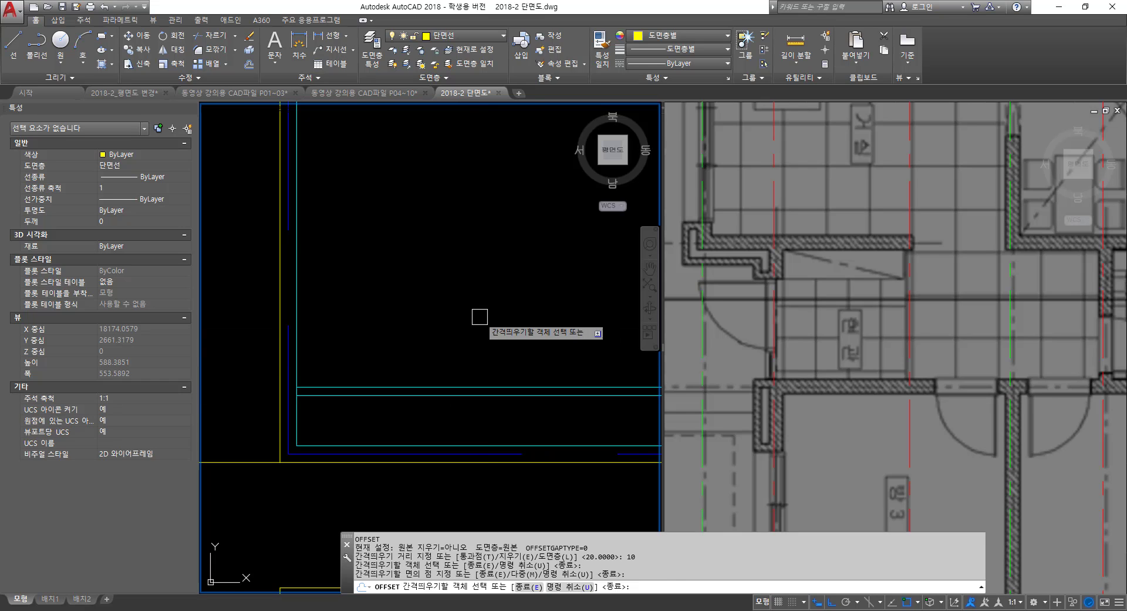
click(297, 329)
click(372, 324)
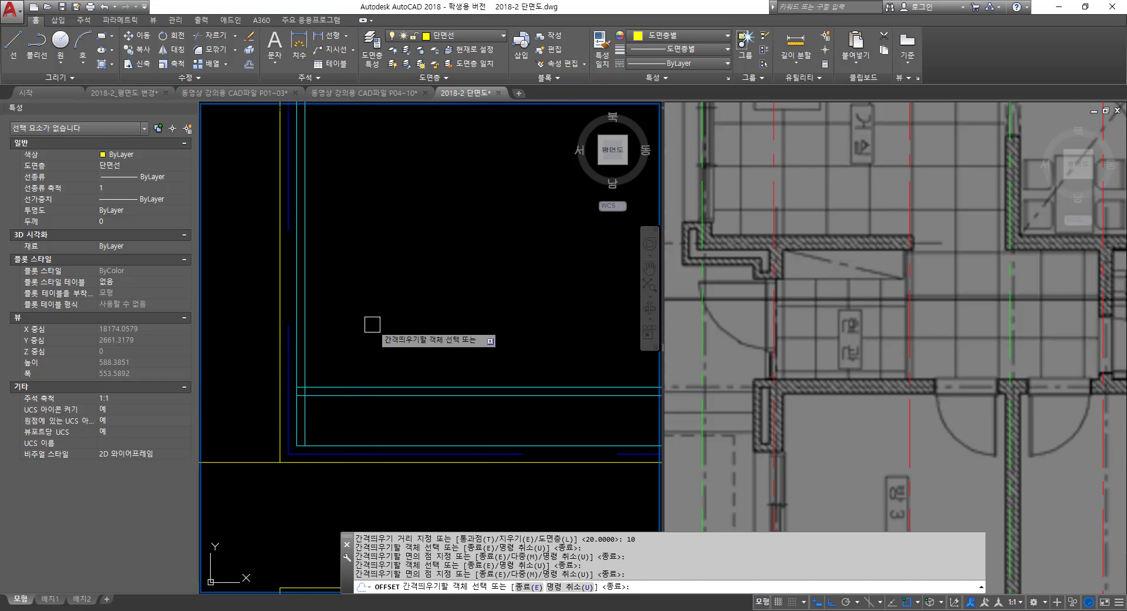
- Fillet the topmost floor line and the innermost wall finish line into a sharp corner with radius 0
scroll(360, 368, up, 2)
key(Return)
text(f)
key(Return)
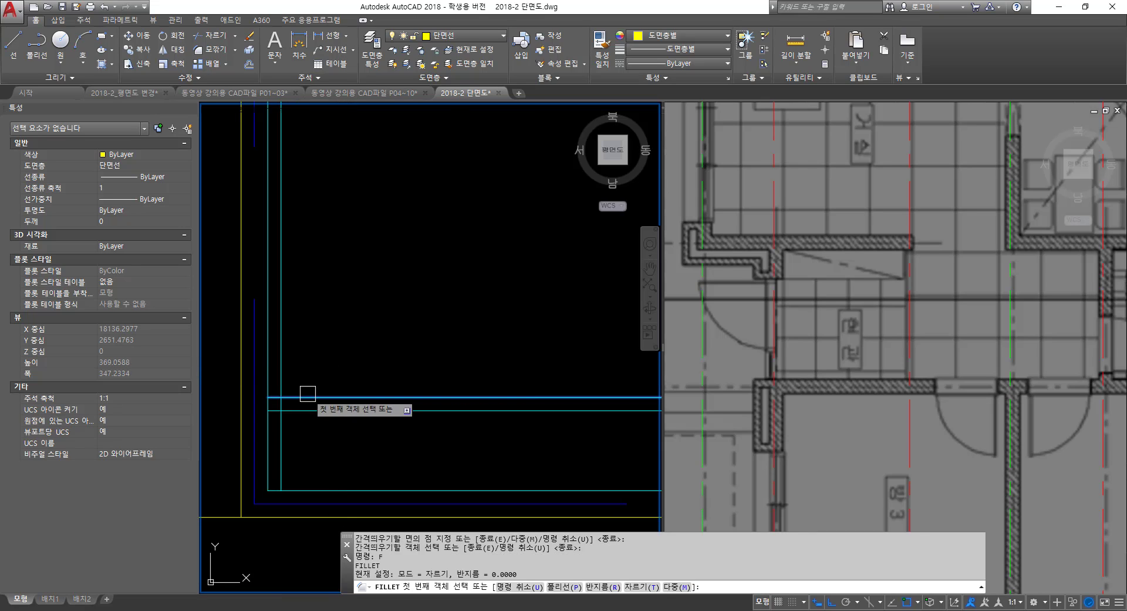
click(308, 394)
click(284, 362)
- Extend the innermost wall finish line down to the floor line just below the corner
text(e)
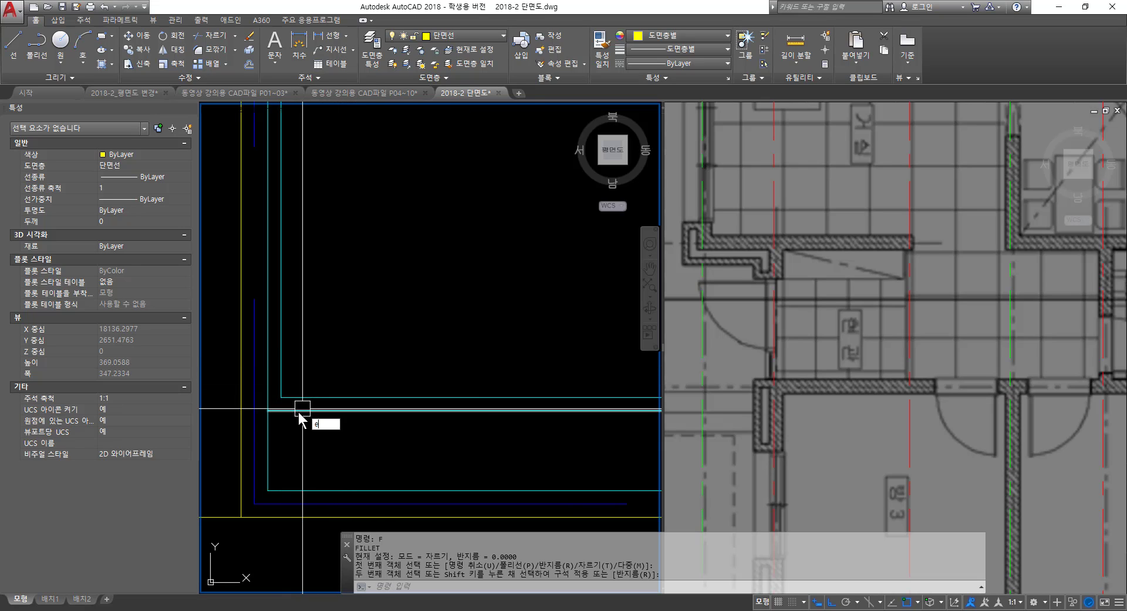
text(x)
key(Return)
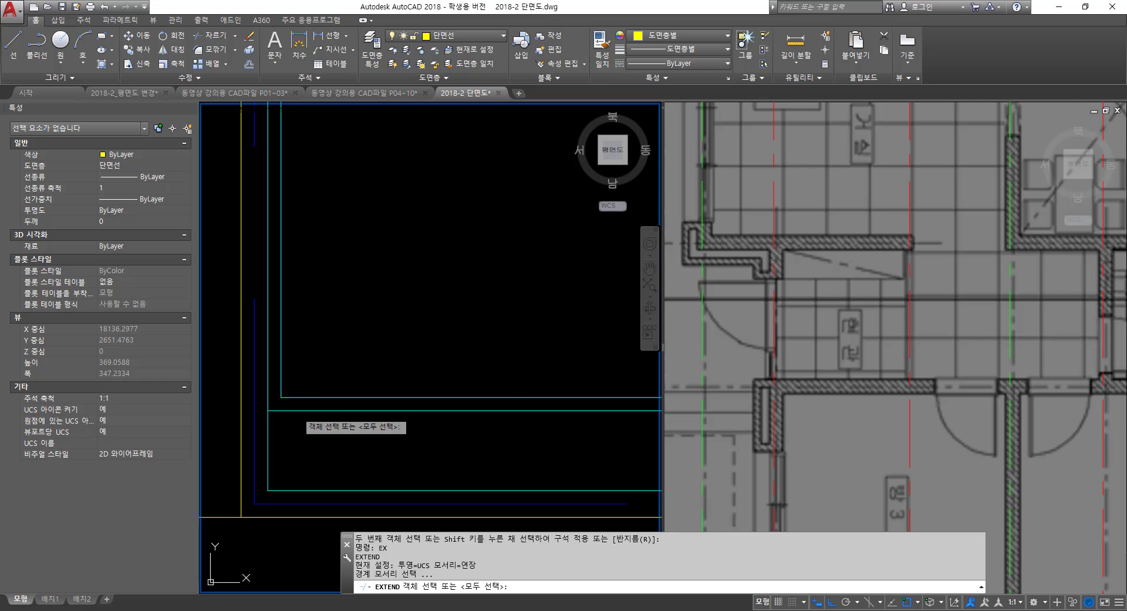
click(298, 411)
key(Return)
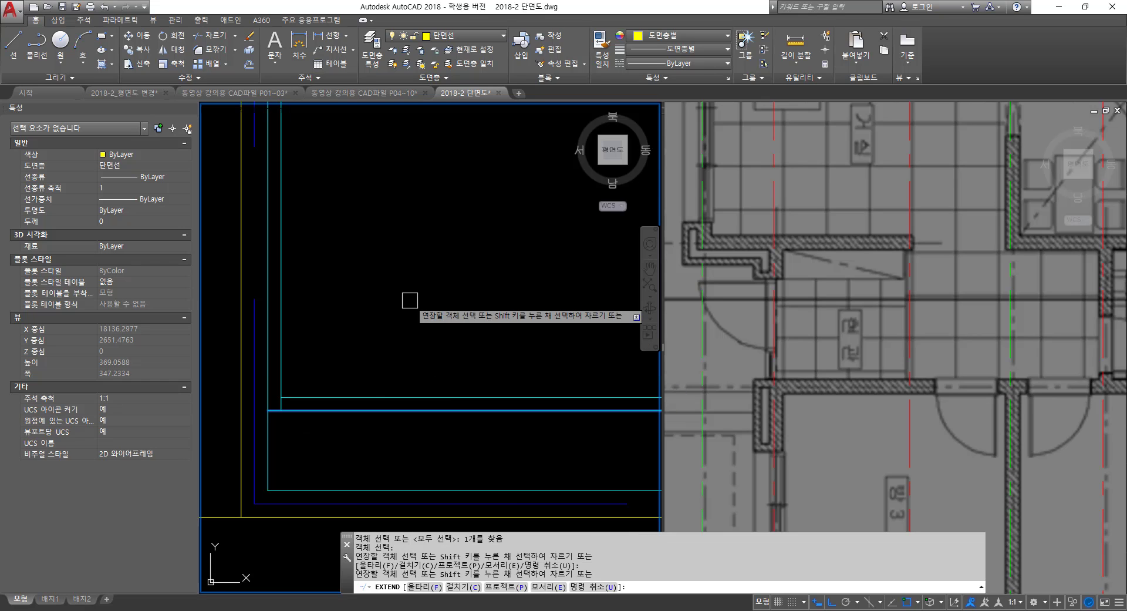
key(Return)
scroll(307, 379, down, 5)
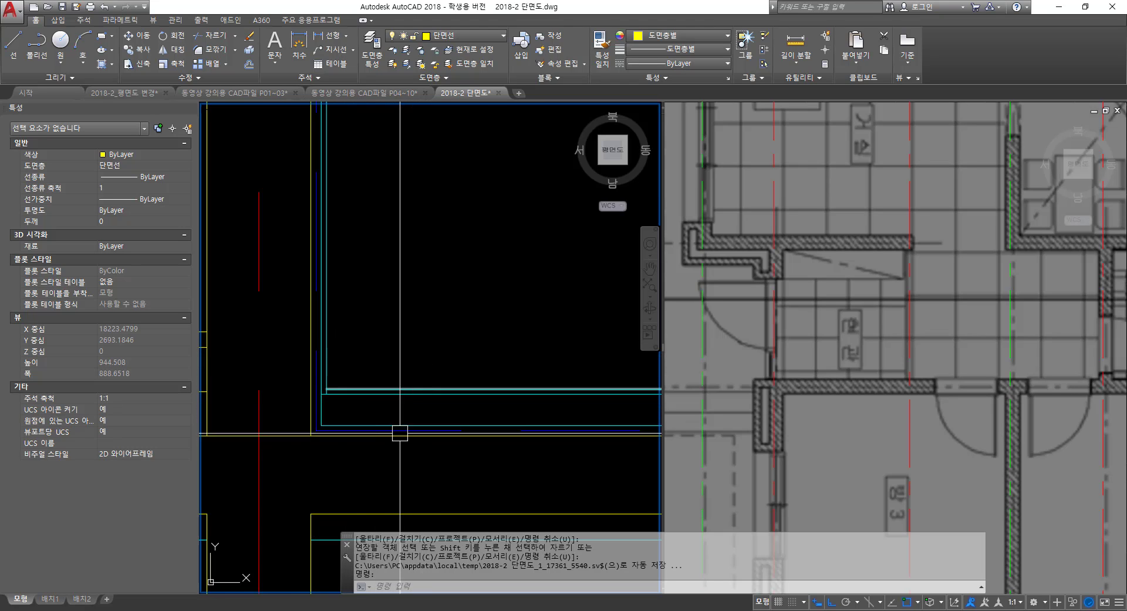
scroll(341, 426, down, 2)
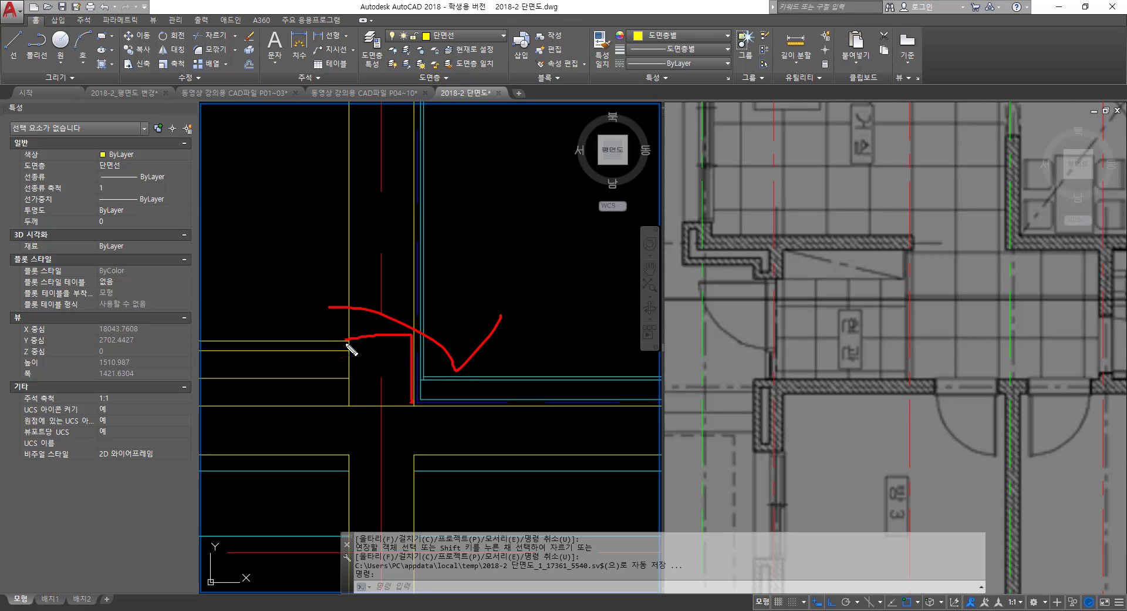
mouse_move(346, 343)
mouse_down()
mouse_move(346, 407)
mouse_move(390, 414)
mouse_up()
mouse_move(390, 399)
mouse_down()
mouse_move(394, 409)
mouse_move(360, 415)
mouse_move(370, 419)
mouse_move(349, 359)
mouse_move(400, 336)
mouse_move(419, 405)
mouse_move(461, 413)
mouse_up()
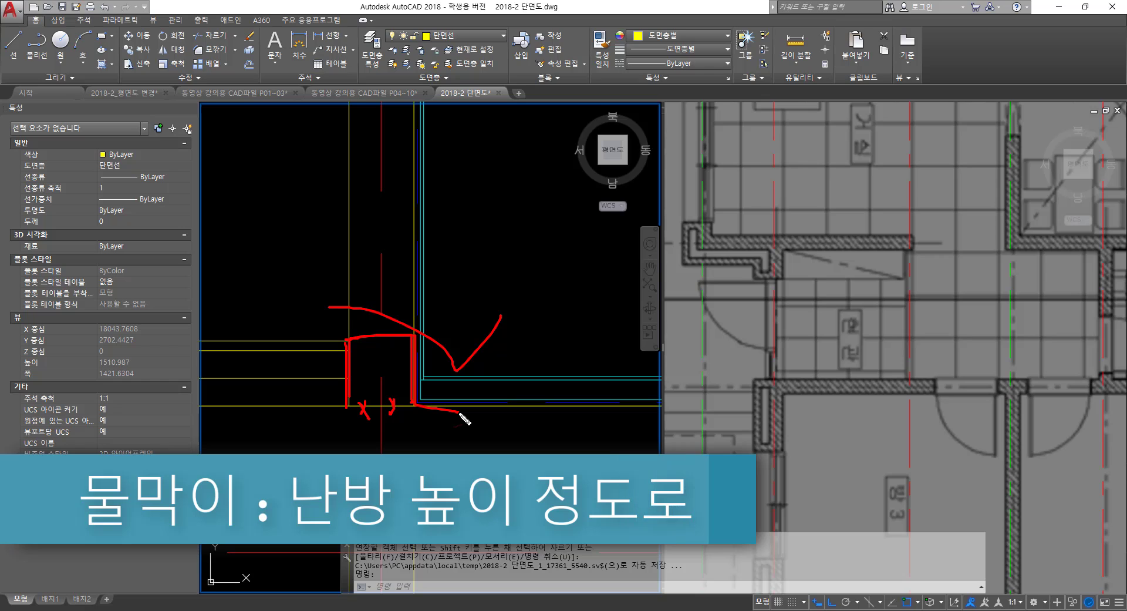
key(Escape)
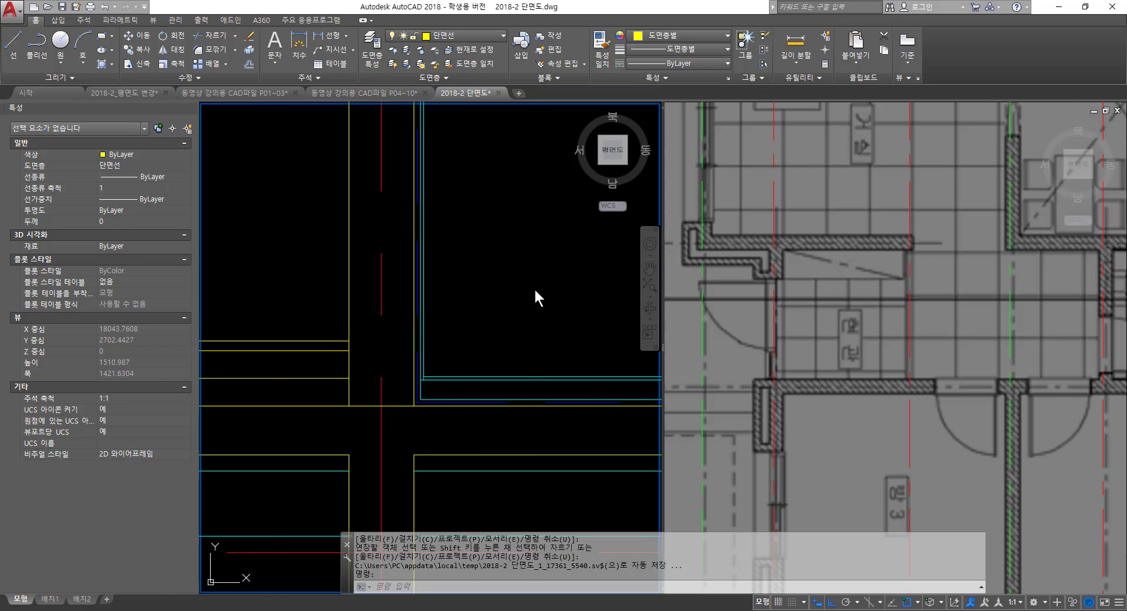
- Draw a horizontal line 200 long across the interior wall, level with the top line of the raised floor left of it
text(l)
key(Return)
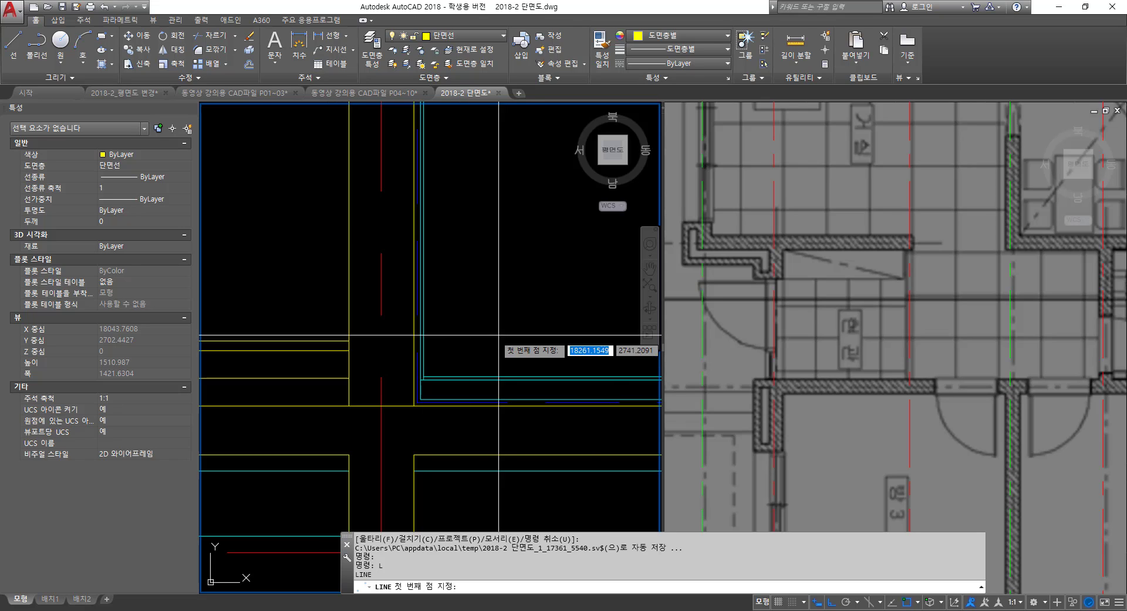
click(349, 340)
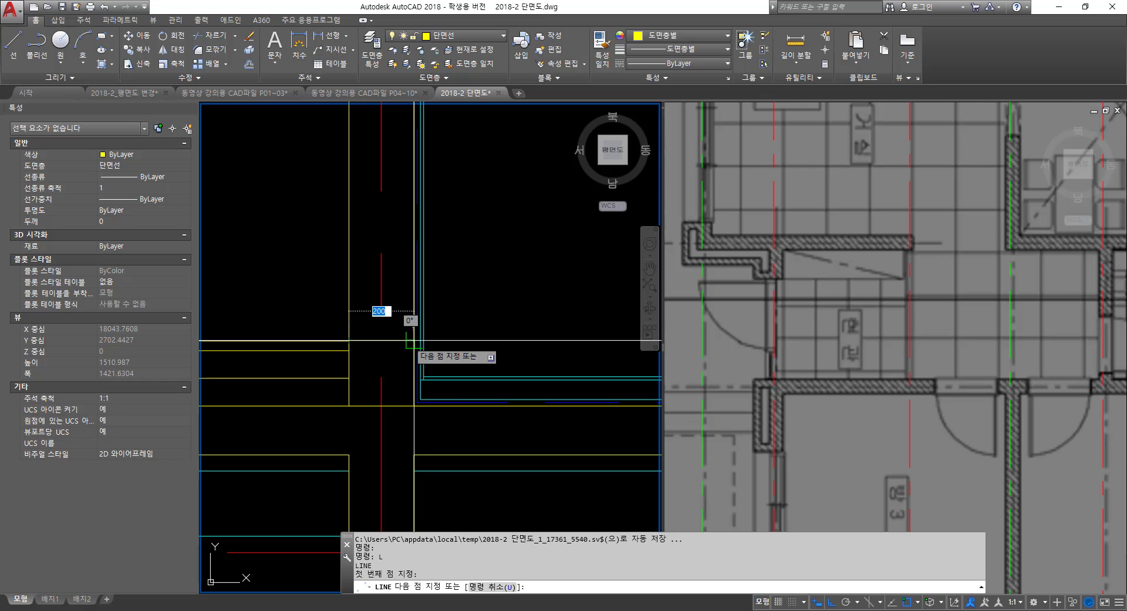
click(416, 340)
key(Return)
- Trim away the slab's top line between the two faces of the interior wall
text(tr)
key(space)
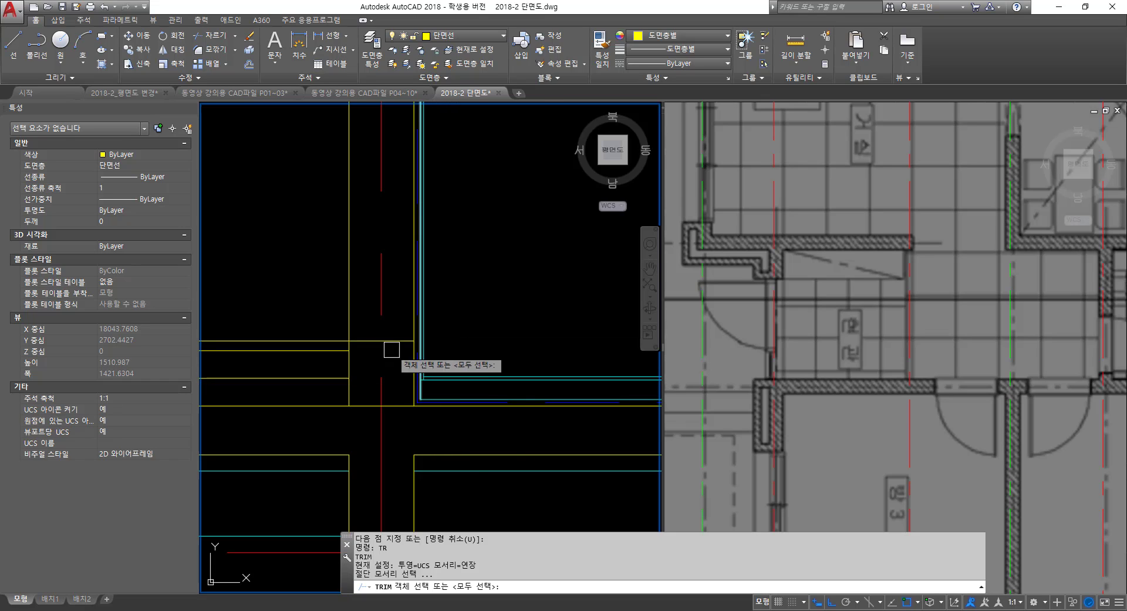
click(392, 343)
click(353, 396)
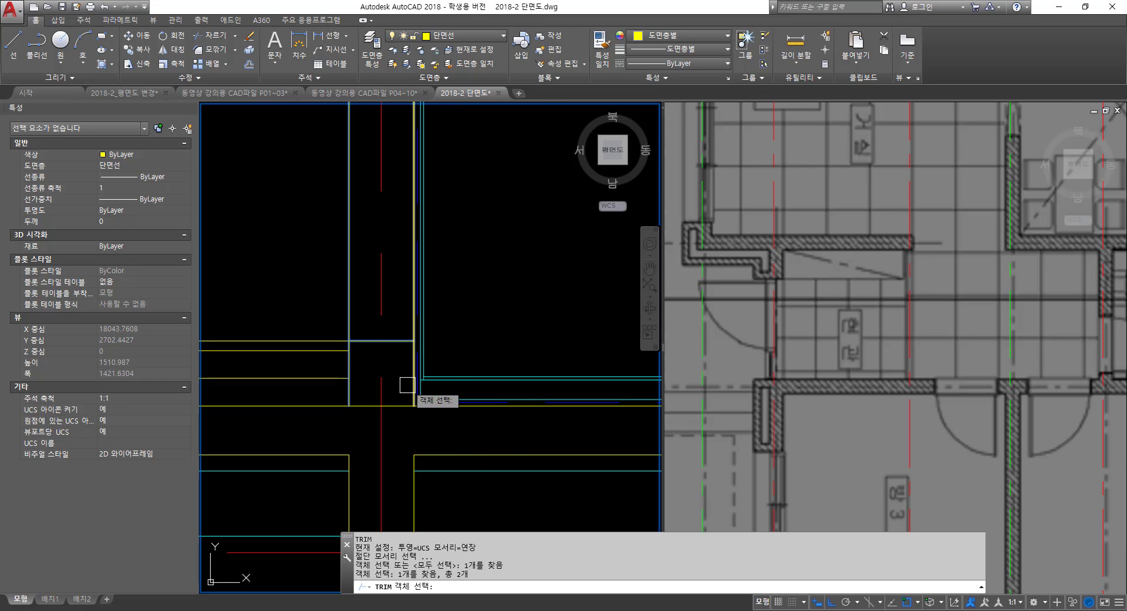
click(408, 386)
key(space)
click(402, 408)
key(space)
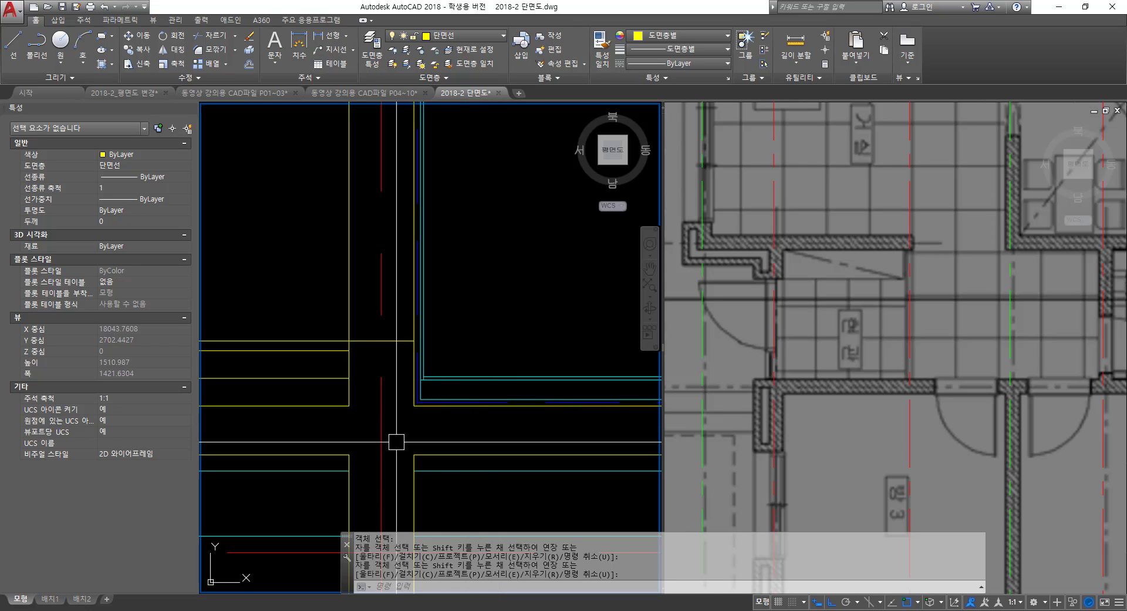
- Examine the bathroom wall and door in the reference floor plan and the matching interior wall in the section
scroll(415, 181, down, 5)
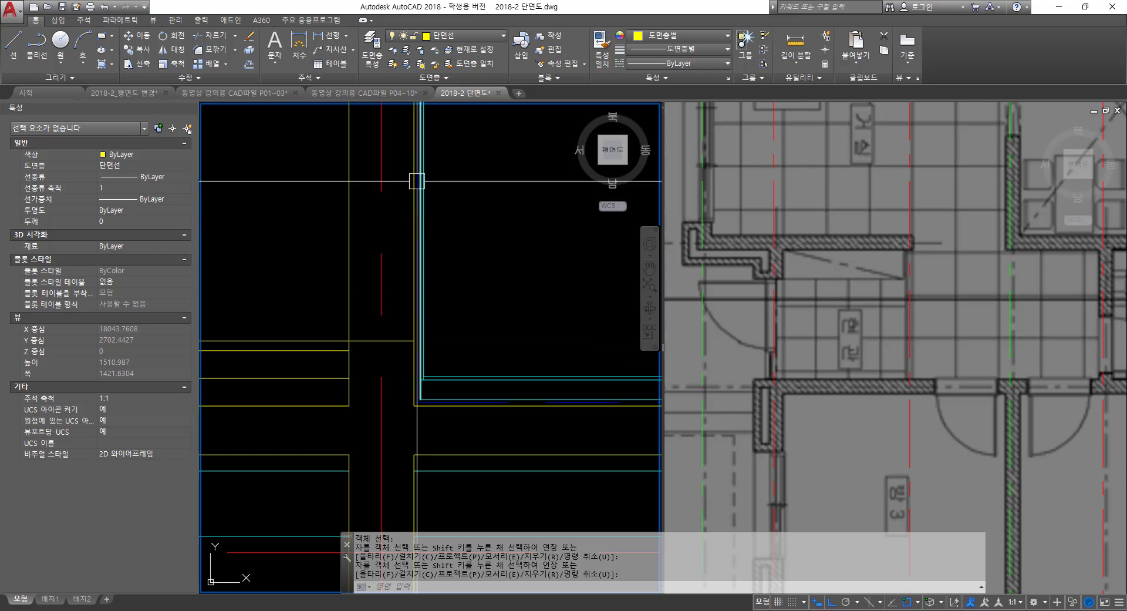
click(844, 299)
middle_drag(1084, 321, 853, 348)
scroll(914, 352, down, 3)
scroll(930, 345, up, 3)
scroll(851, 329, up, 4)
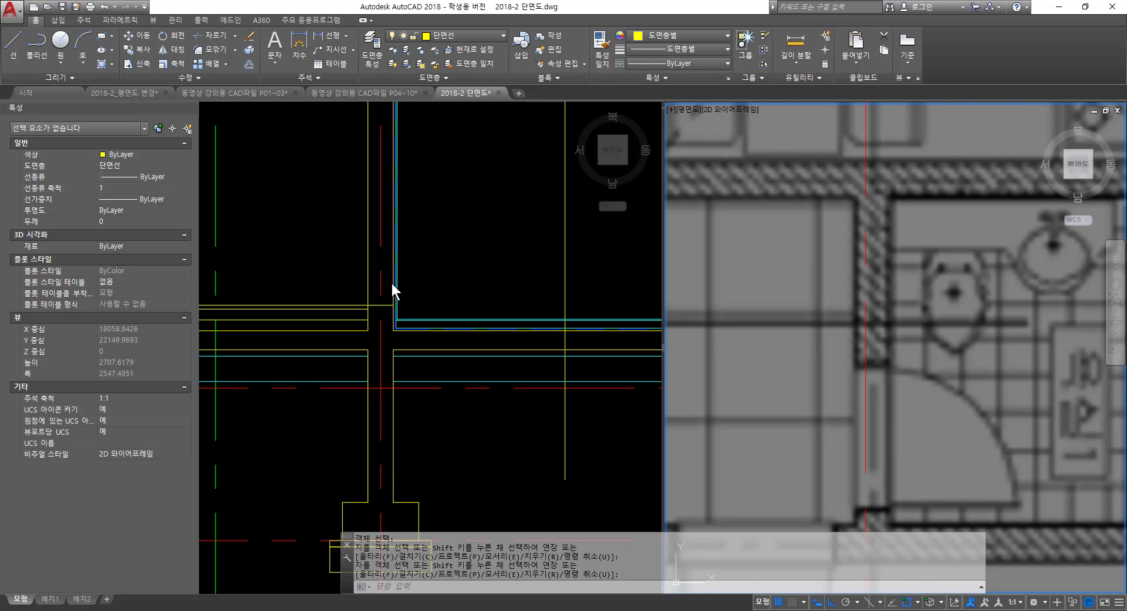
click(423, 243)
middle_drag(423, 244, 390, 330)
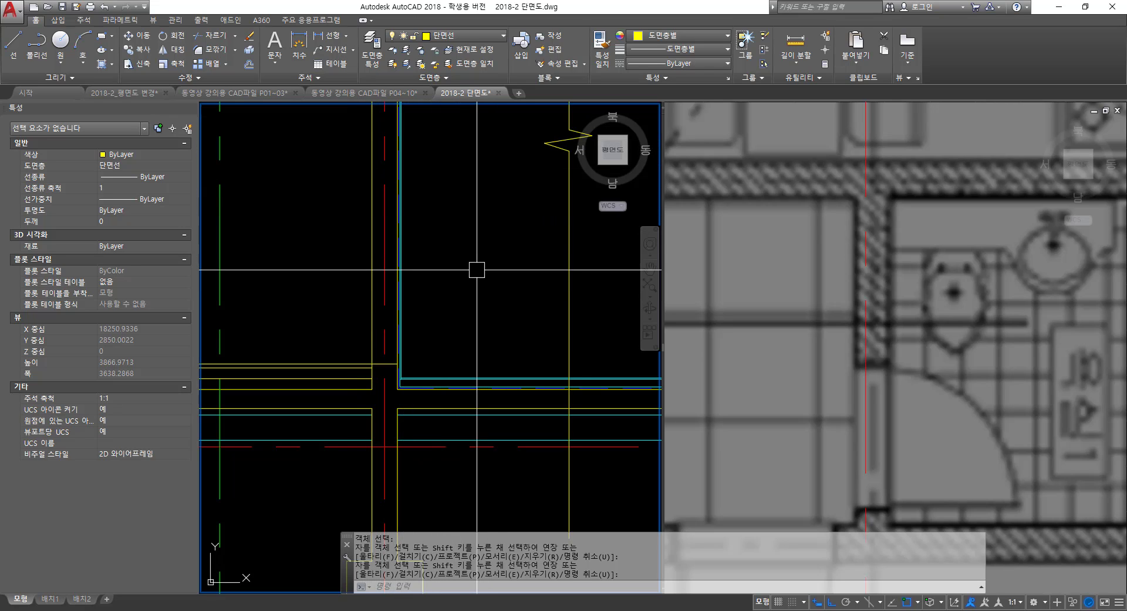
scroll(474, 270, down, 2)
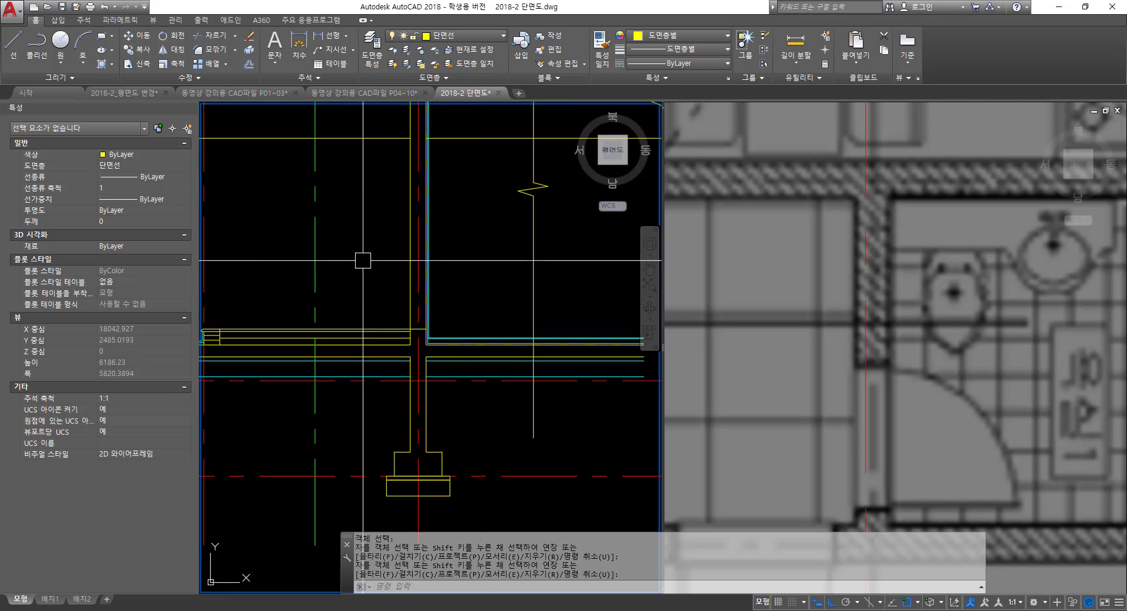
scroll(570, 285, down, 3)
scroll(570, 285, up, 5)
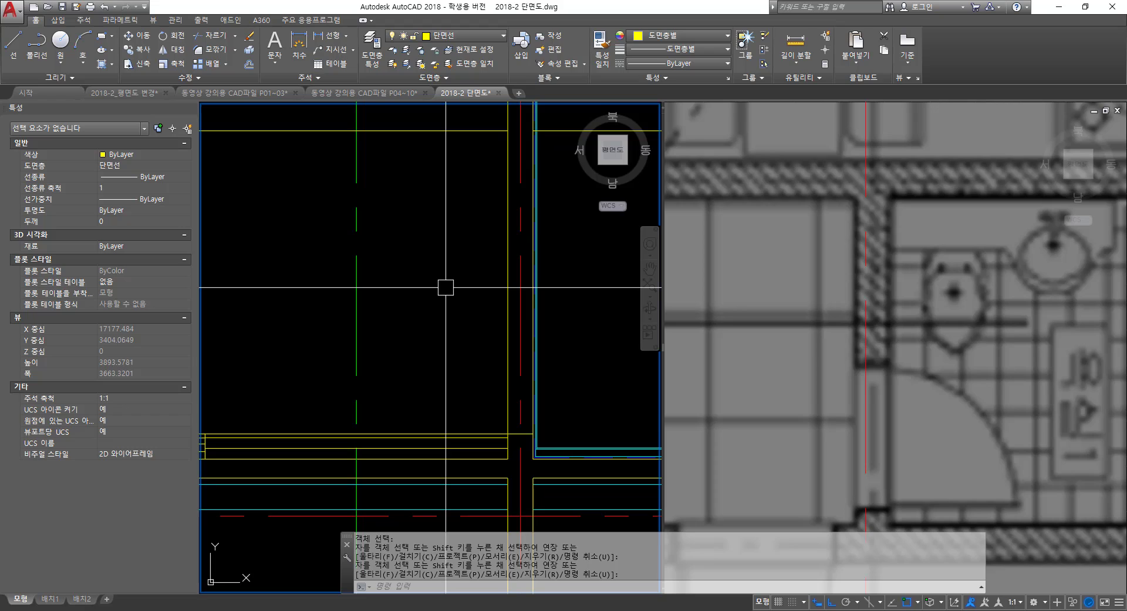
- Offset the interior wall's left face line outward to the left by 20
text(o)
key(Return)
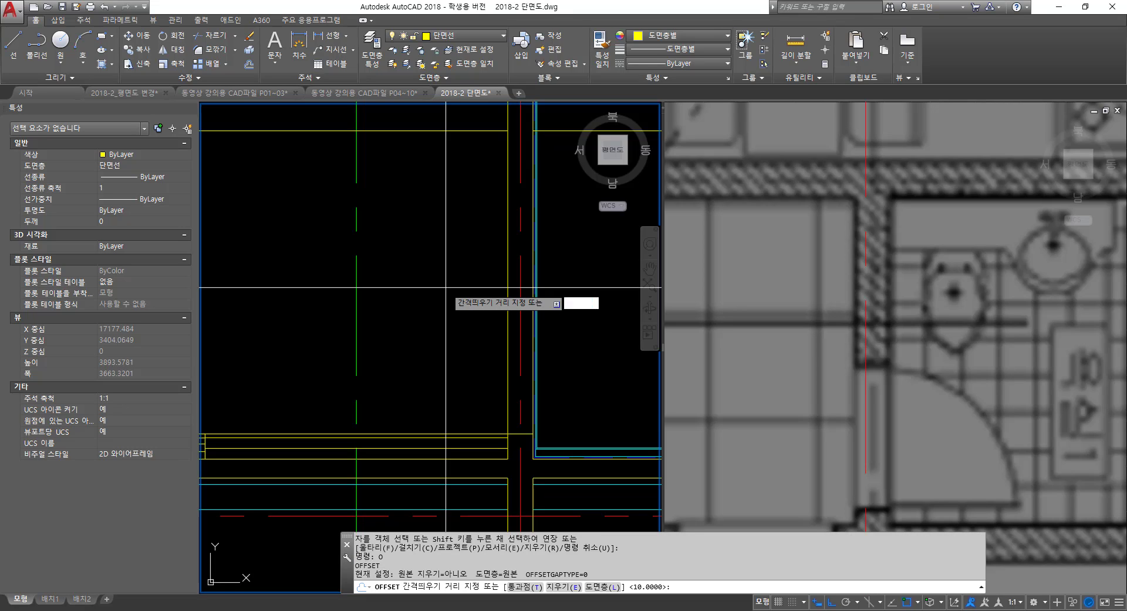
key(Return)
scroll(505, 405, up, 2)
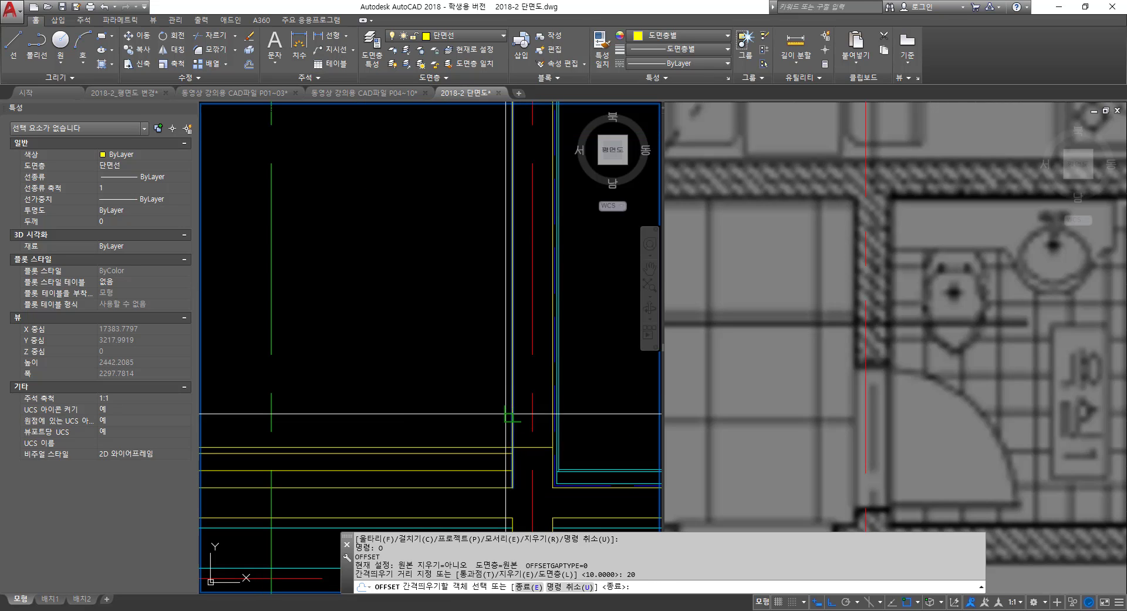
click(512, 408)
click(464, 410)
- Trim the new line left of the interior wall where it runs below the raised floor's top line
scroll(493, 455, up, 2)
key(Return)
text(tr)
key(Return)
click(508, 479)
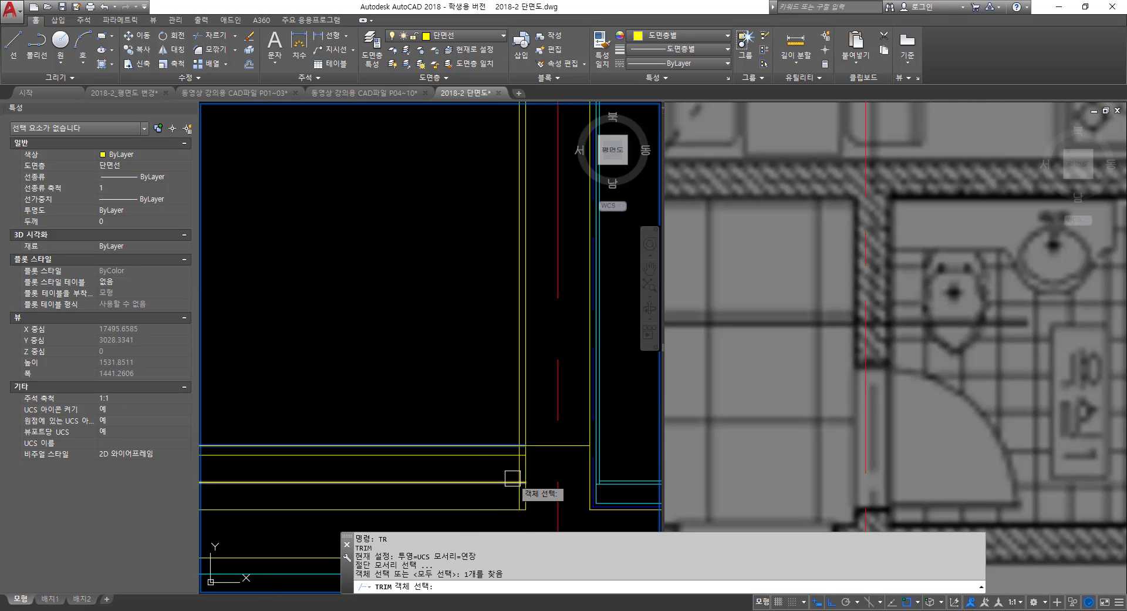
key(Return)
key(Escape)
key(Escape)
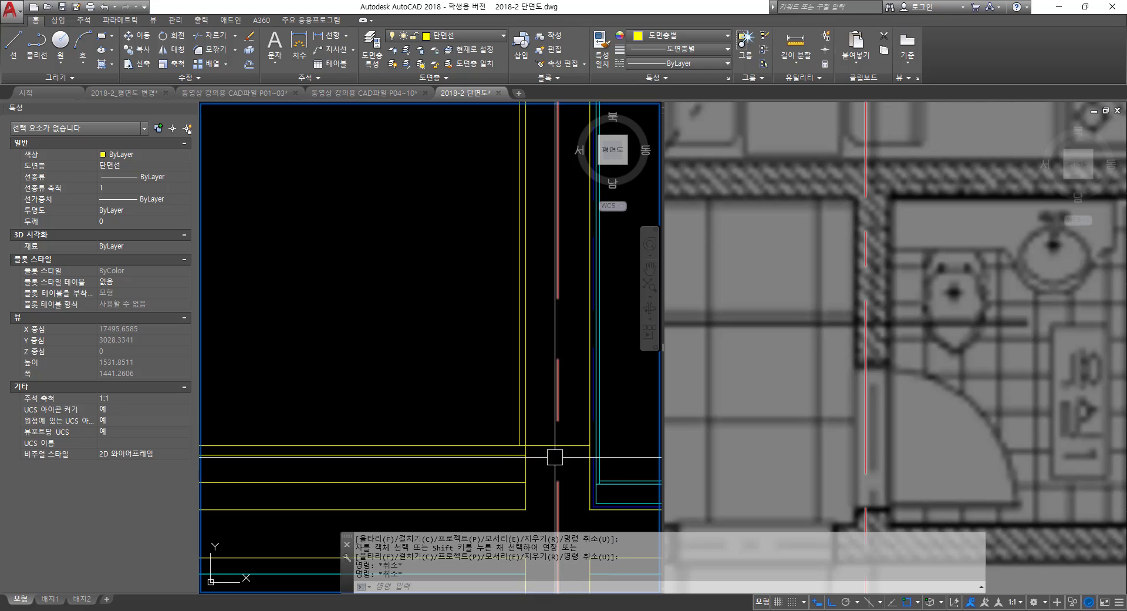
- Match the properties of the new line left of the interior wall to the cyan finish line right of the wall
text(ma)
key(Return)
click(598, 398)
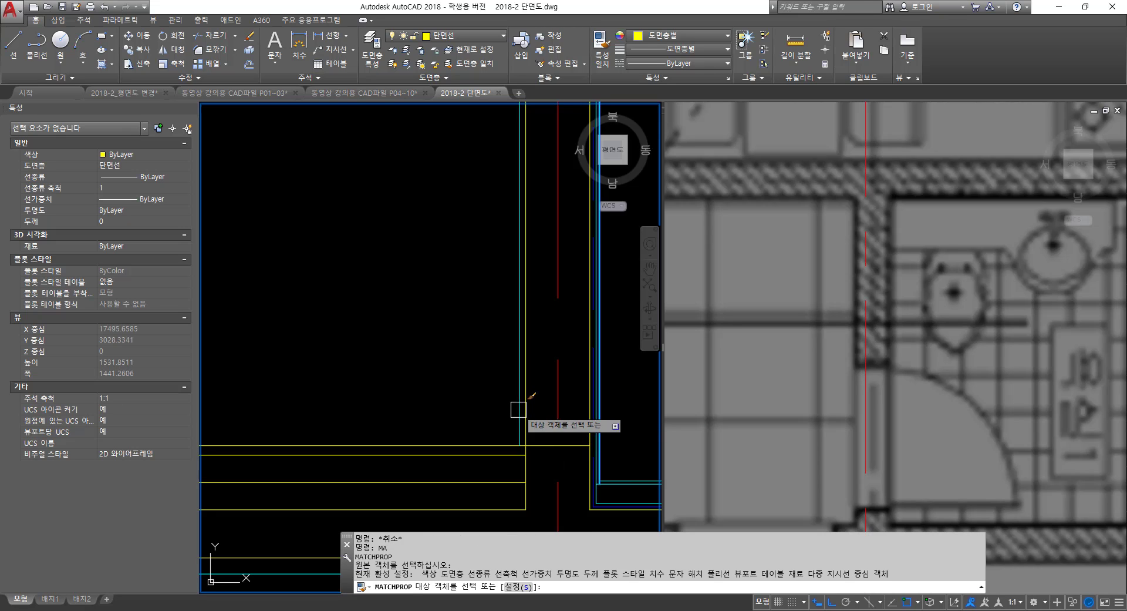
click(555, 470)
key(Return)
- Set the horizontal ceiling line right of the interior wall as a cutting edge for Trim
scroll(522, 458, up, 6)
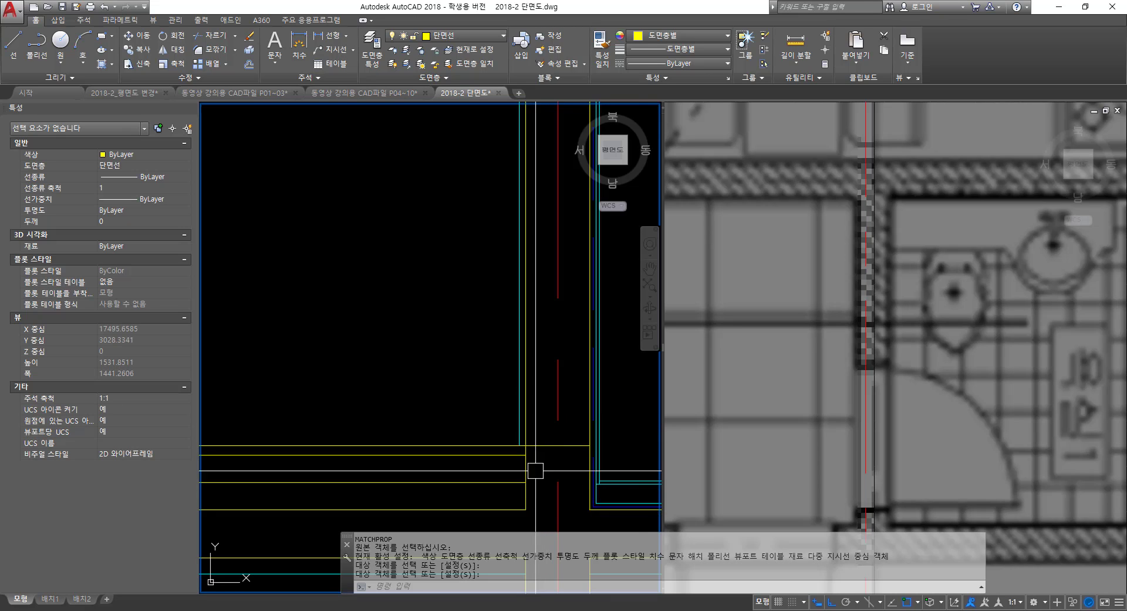
scroll(516, 436, down, 8)
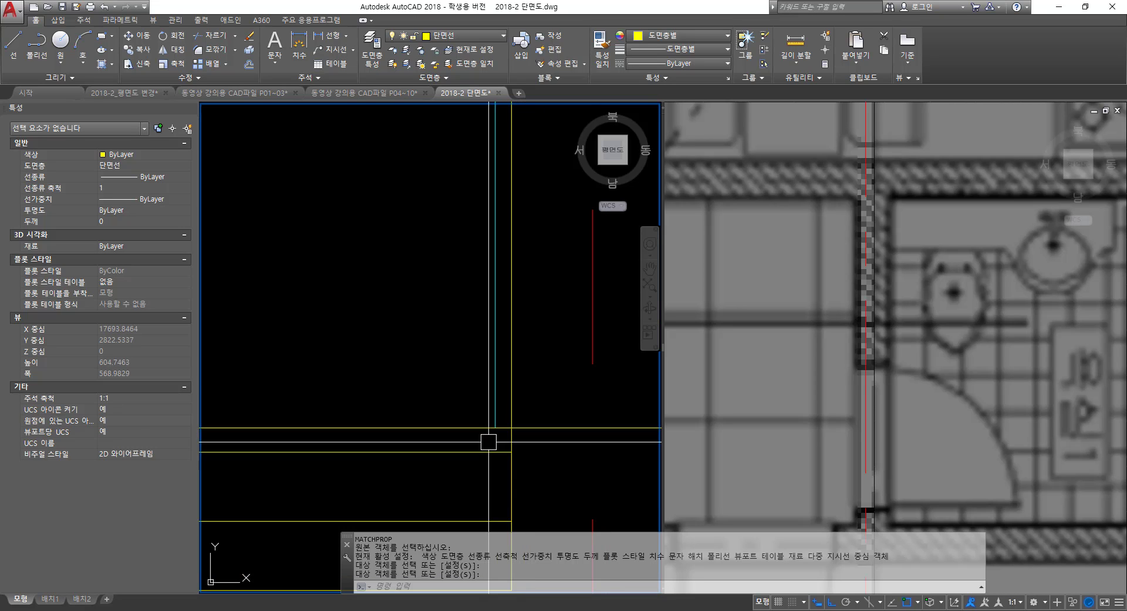
middle_drag(522, 400, 535, 353)
scroll(523, 337, down, 7)
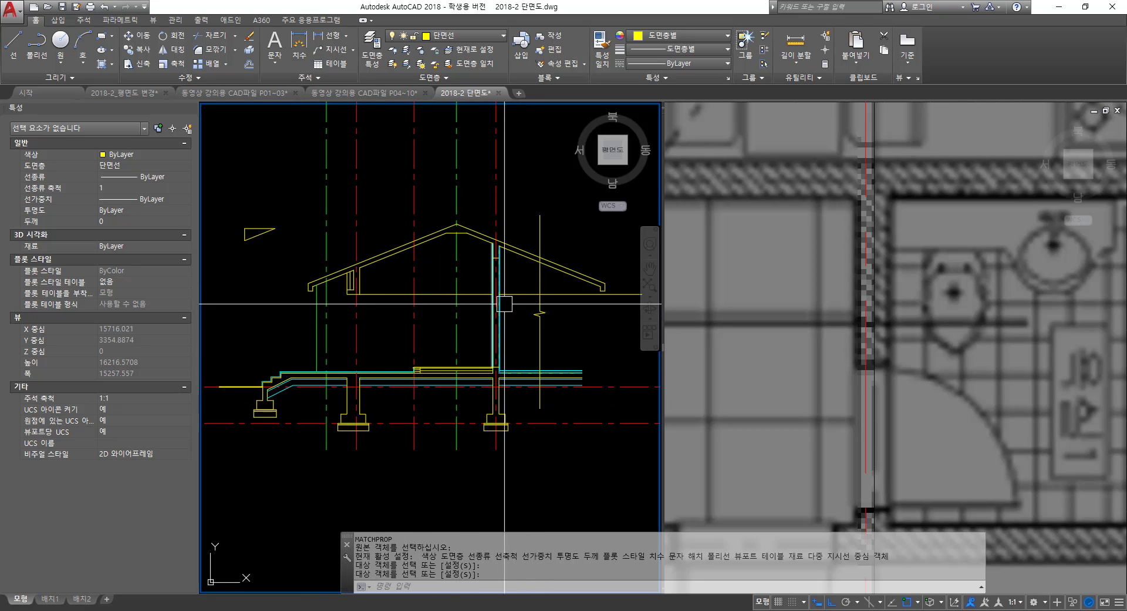
scroll(511, 305, up, 9)
text(tr)
key(Return)
click(470, 299)
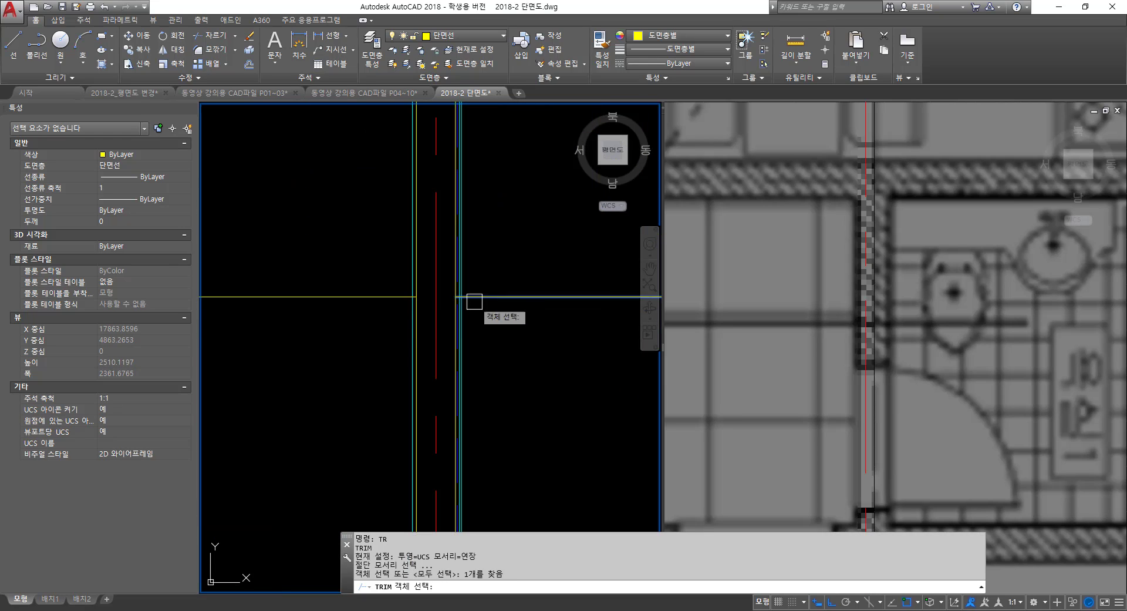
- Trim the cyan and blue wall finish lines above the horizontal ceiling lines on both sides of the interior wall
click(405, 299)
scroll(405, 302, up, 4)
key(Return)
click(401, 259)
click(523, 253)
click(519, 253)
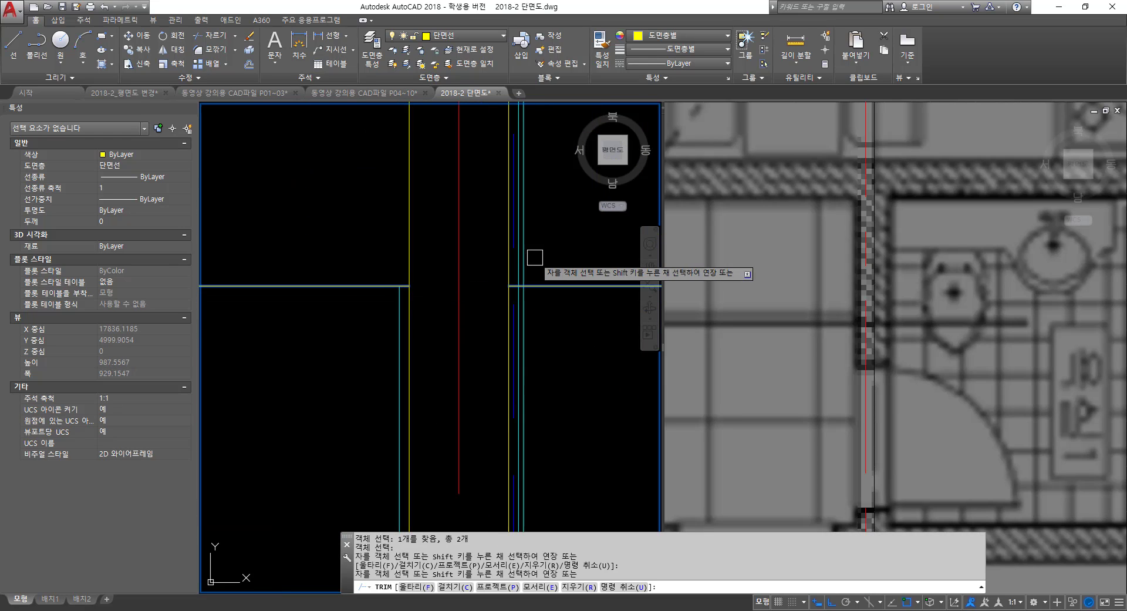
click(516, 255)
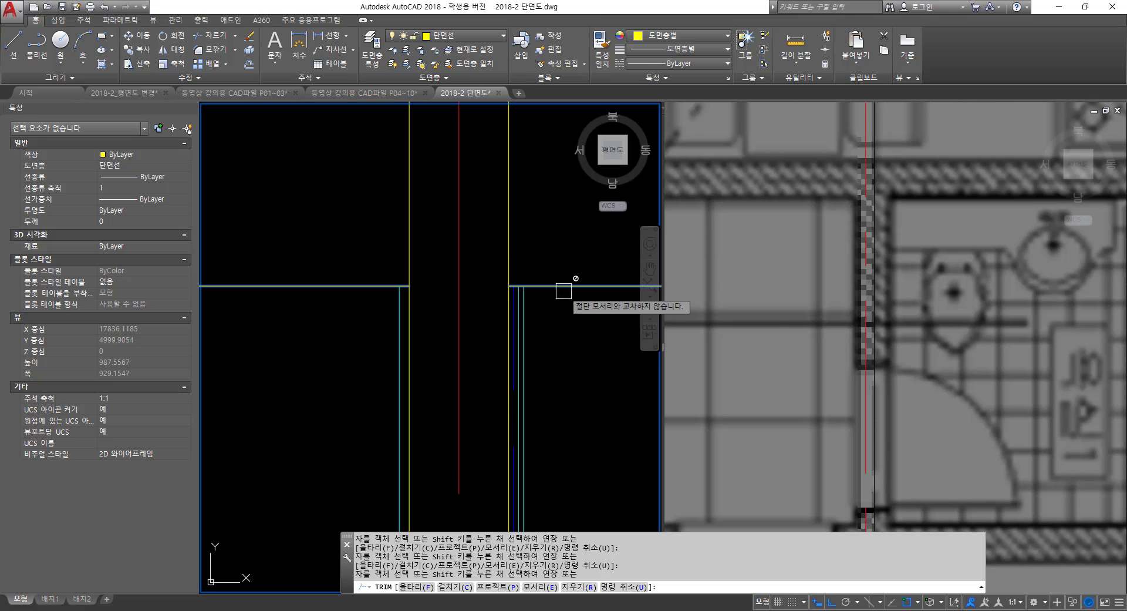
key(Return)
scroll(403, 335, down, 10)
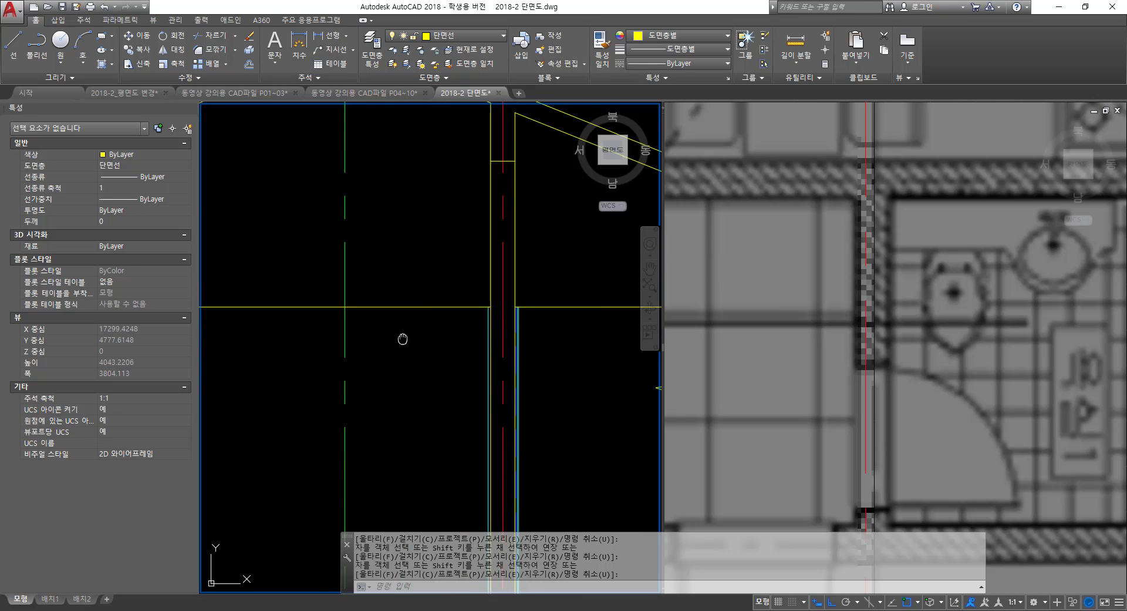
scroll(401, 306, up, 2)
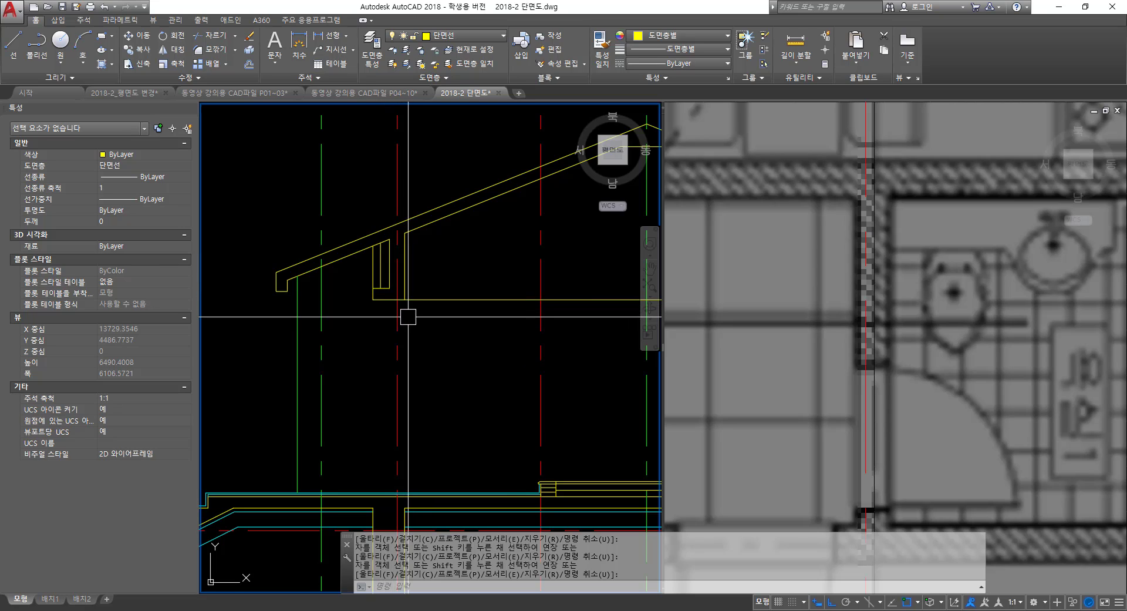
key(ctrl+2)
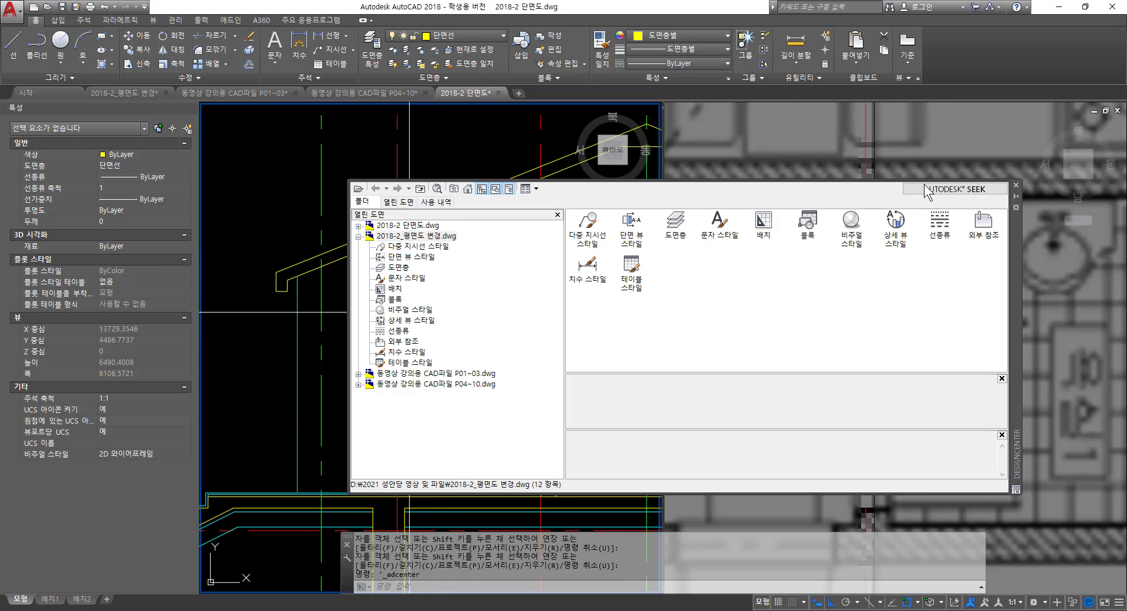
click(1016, 185)
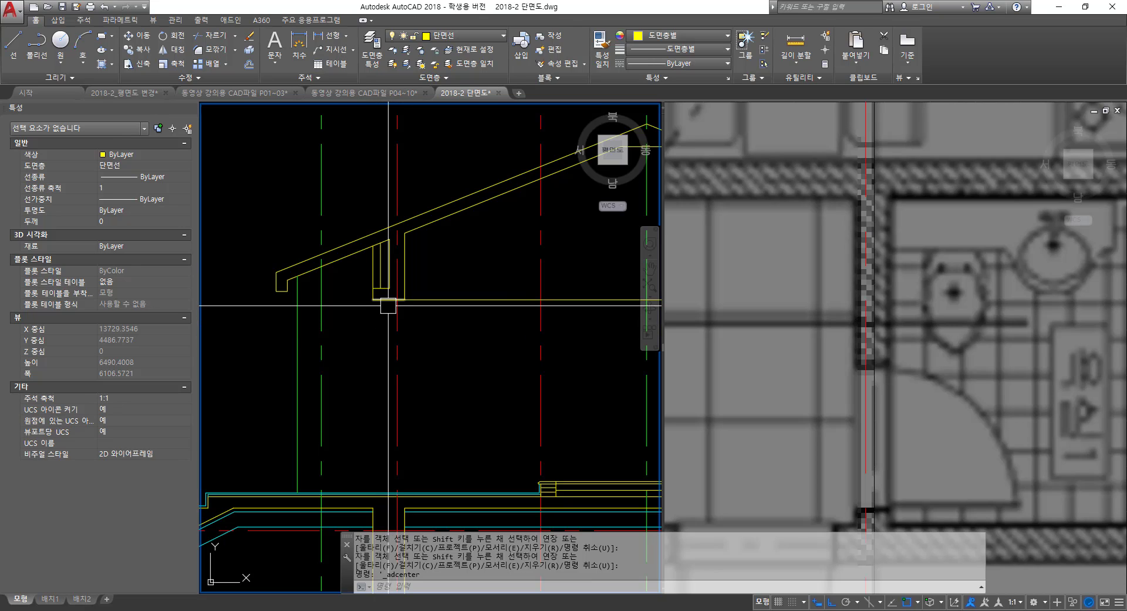
- Draw a vertical line 2550 long from the lower outer corner under the eaves-side wall head down to the floor line
scroll(386, 303, up, 2)
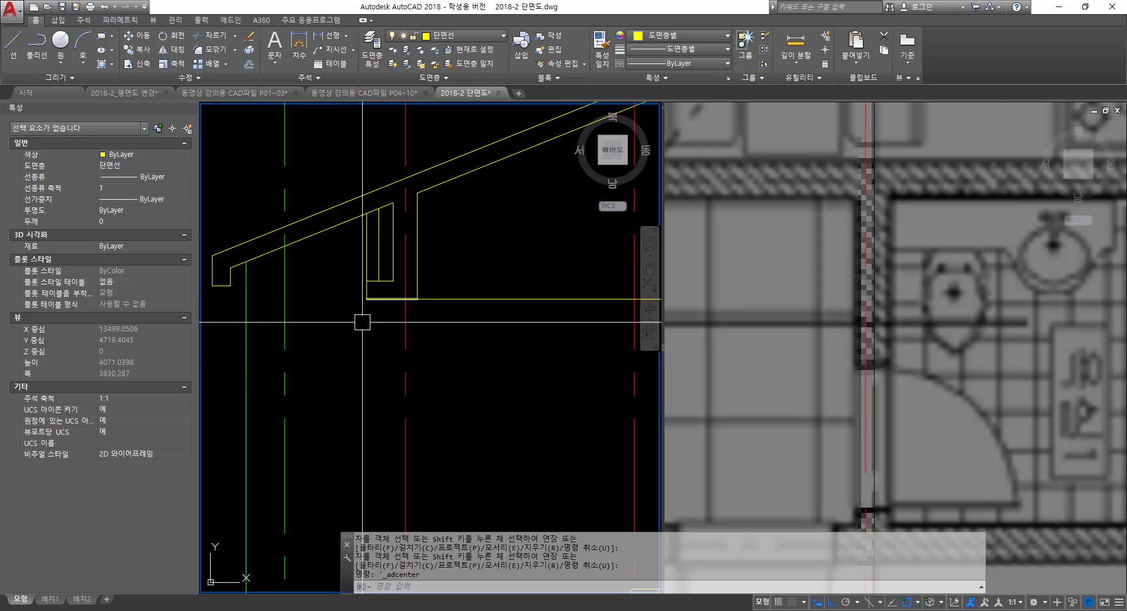
text(l)
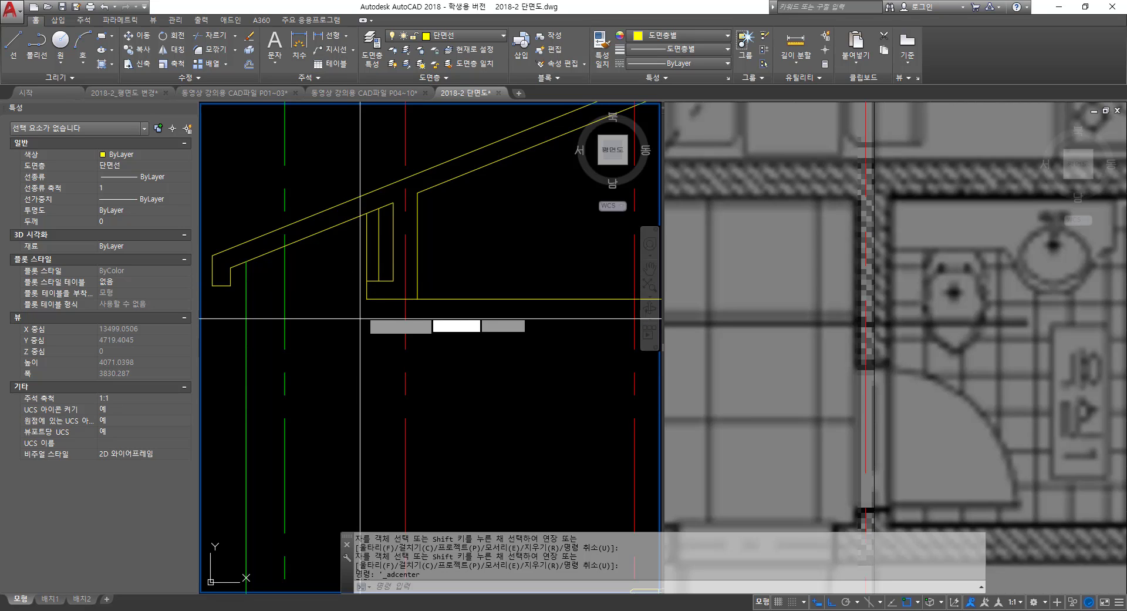
key(Return)
click(366, 299)
middle_drag(393, 428, 380, 269)
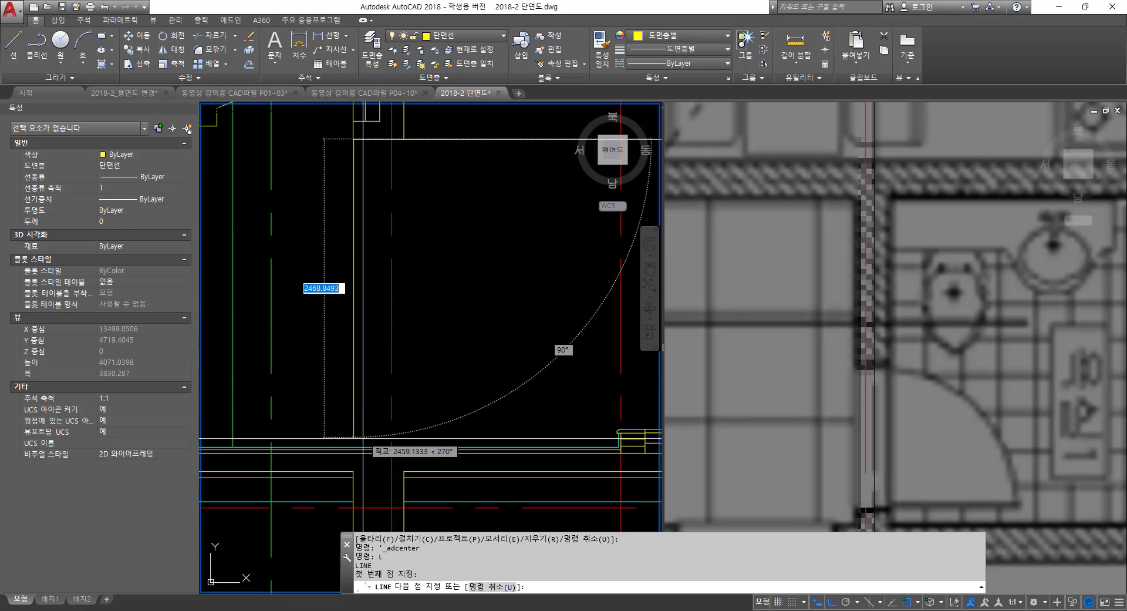
click(353, 447)
key(space)
- Draw a second vertical line 2700 long from the lower inner corner of the small box above the ceiling line down to the floor
middle_drag(473, 268, 478, 307)
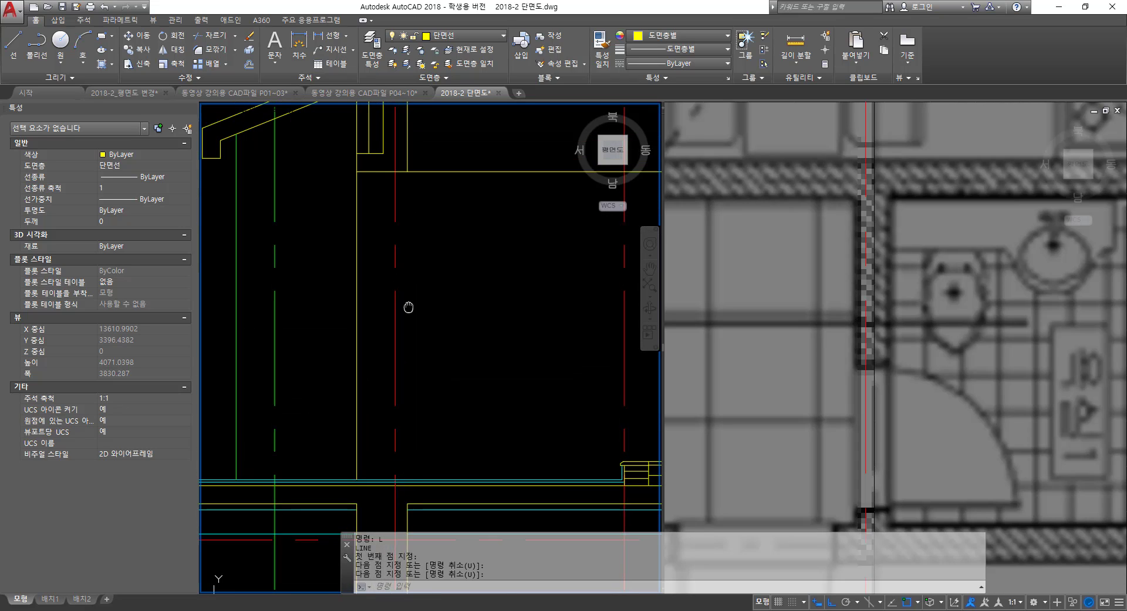
text(l)
key(Return)
click(356, 158)
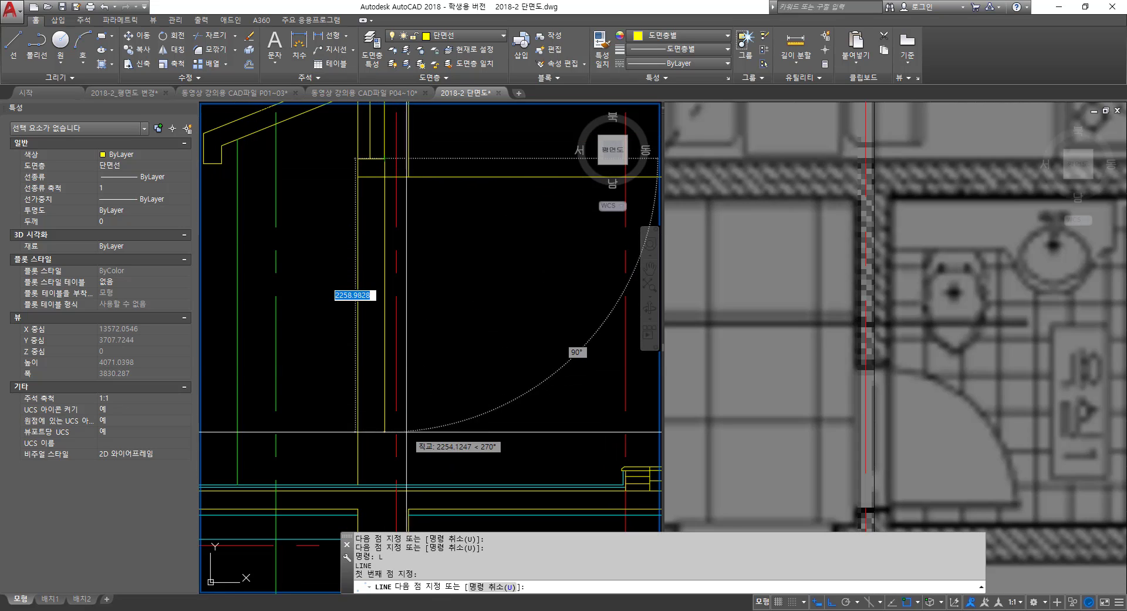
click(385, 484)
key(space)
- Shorten the inner vertical line by stretching its upper end down to the horizontal ceiling line
middle_drag(406, 266, 413, 309)
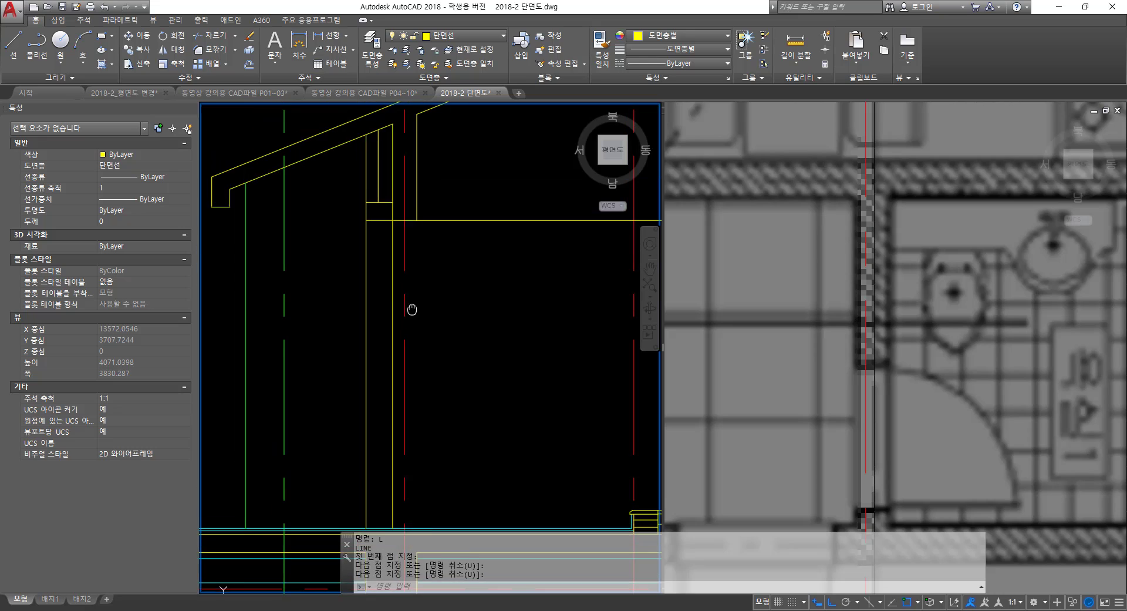
scroll(376, 186, up, 4)
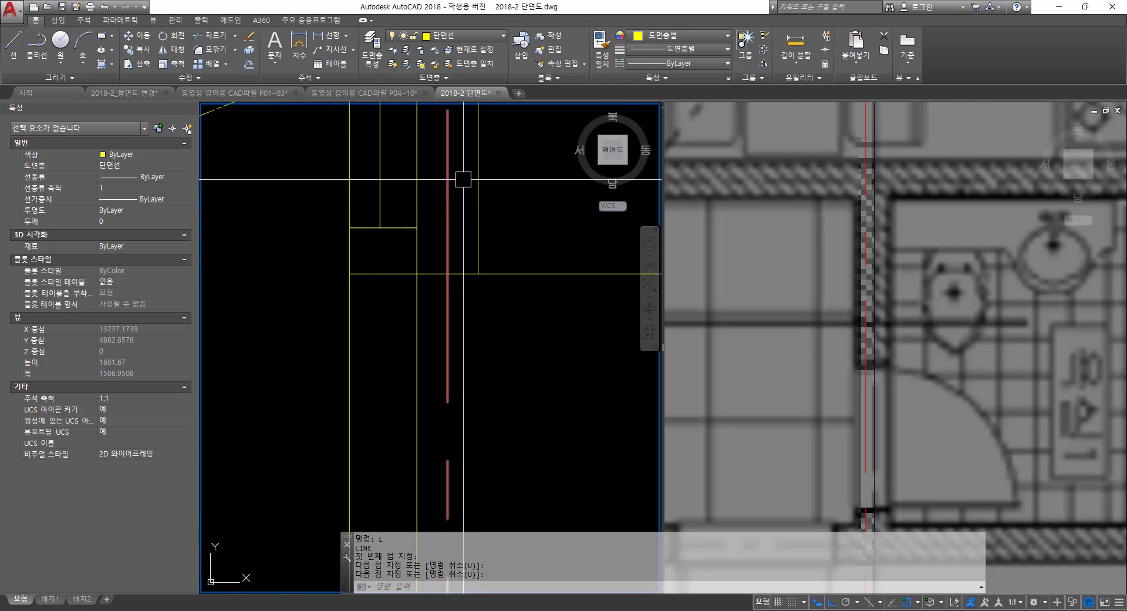
click(417, 251)
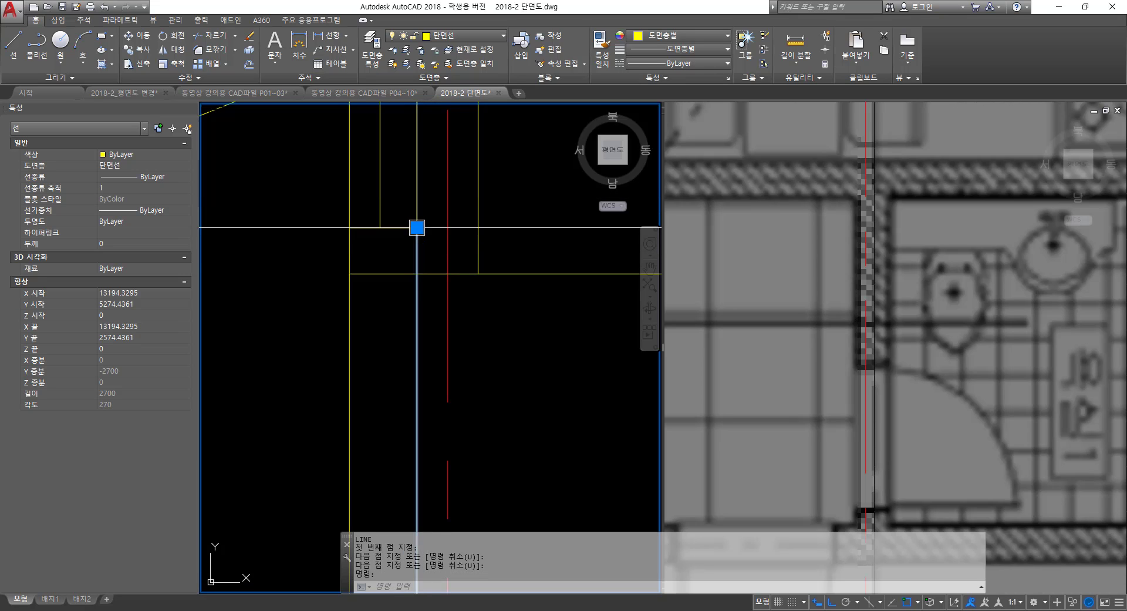
click(416, 228)
click(417, 273)
key(Escape)
key(Escape)
- Move both new vertical wall lines below the ceiling line to the 입면선 layer
click(421, 317)
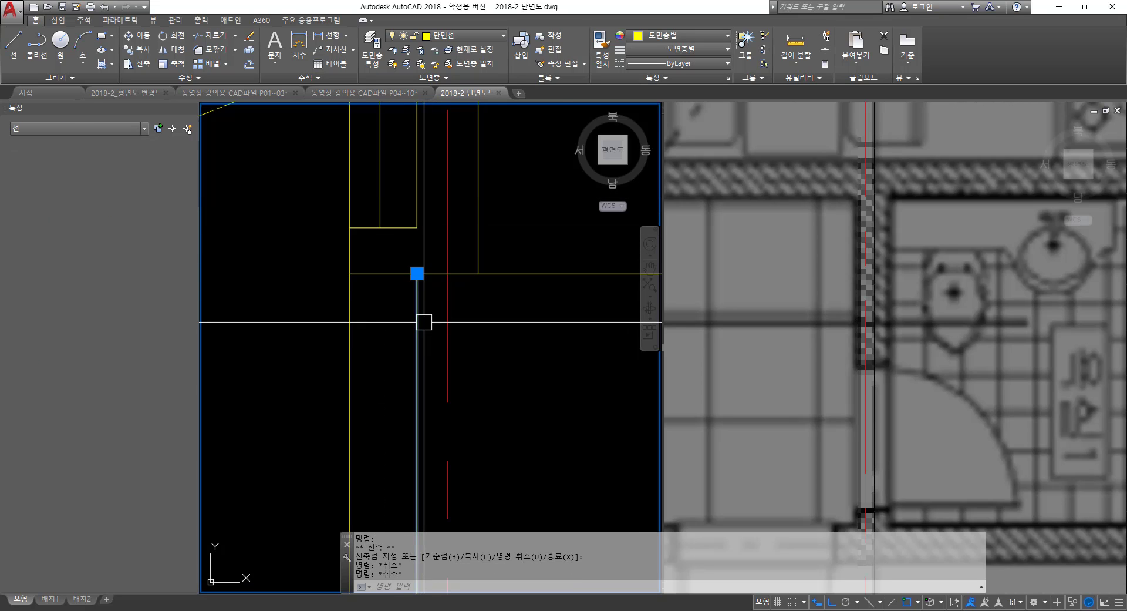
click(351, 327)
click(447, 35)
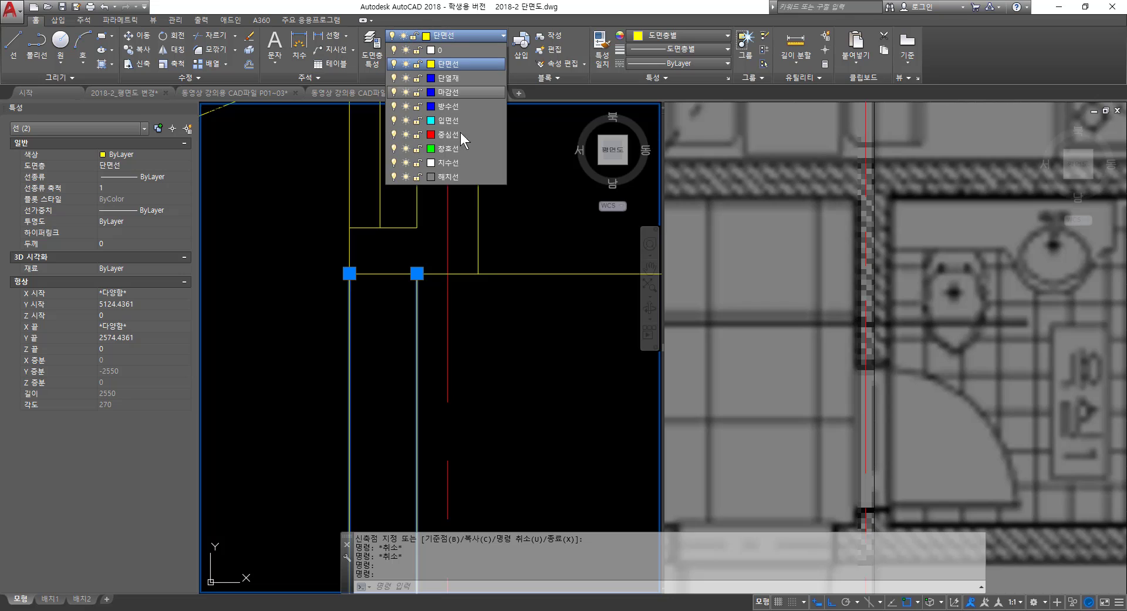
click(461, 122)
key(Escape)
key(Escape)
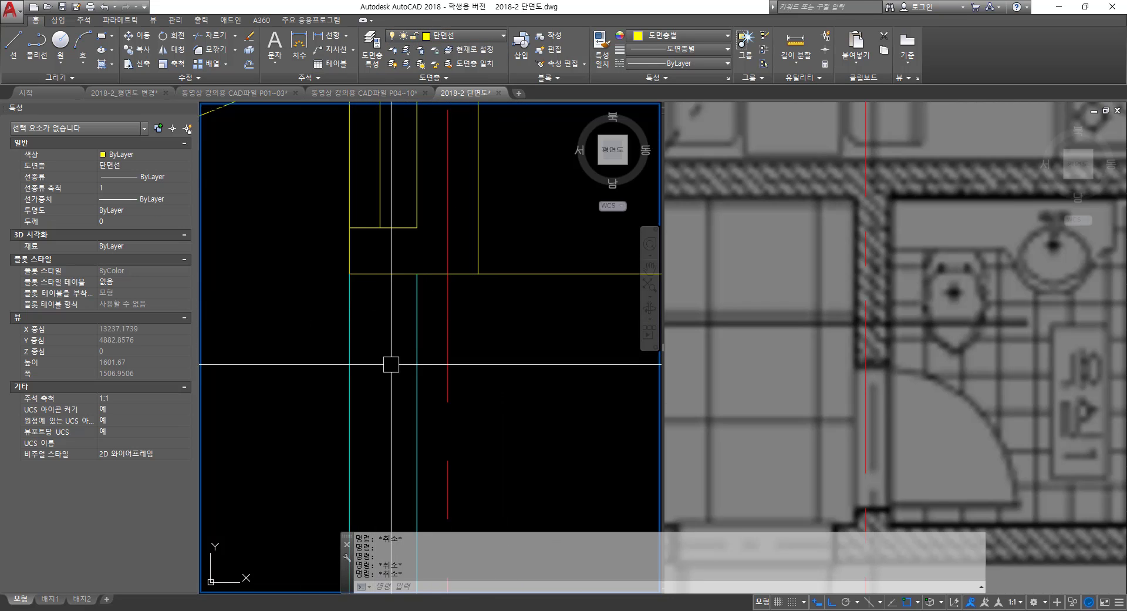
- Examine the wall corners at the living room and kitchen in the floor plan that appear in elevation in the section
scroll(337, 288, down, 5)
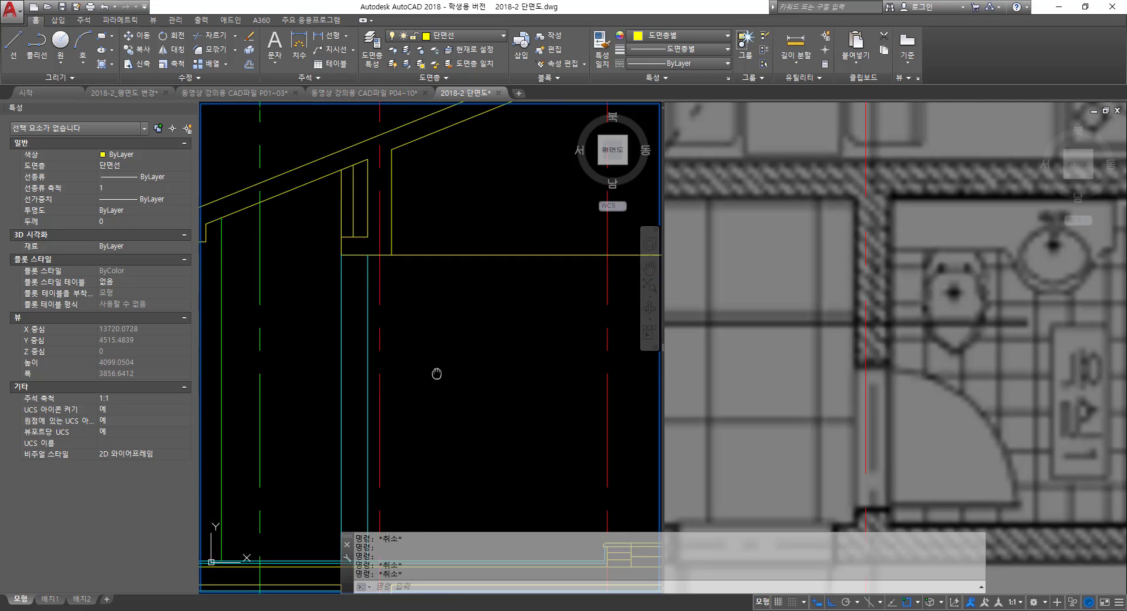
scroll(420, 276, down, 5)
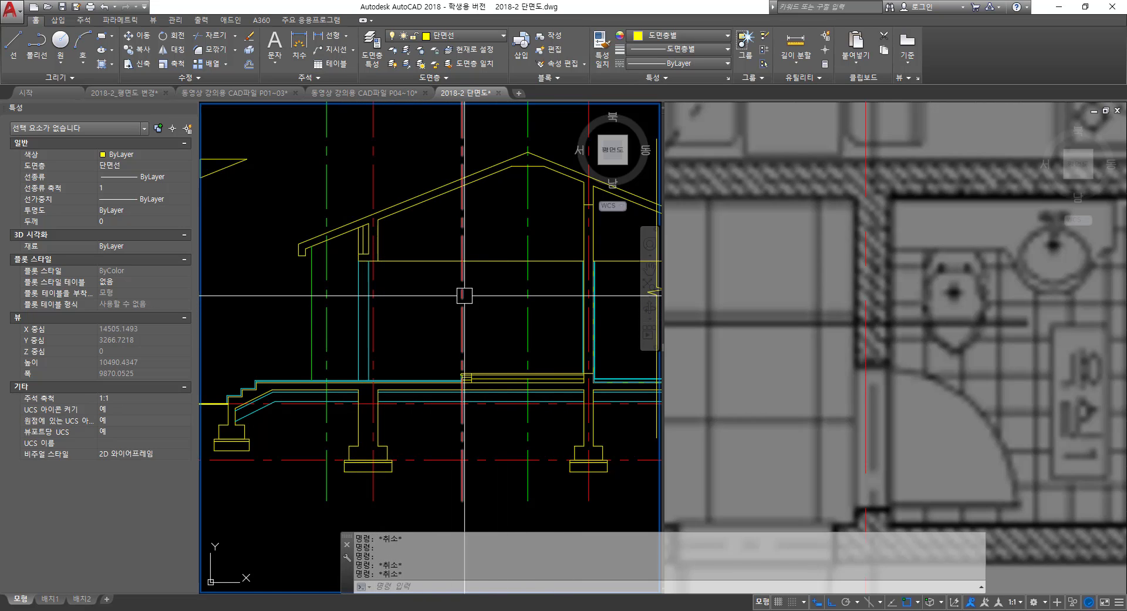
click(791, 295)
scroll(791, 295, down, 10)
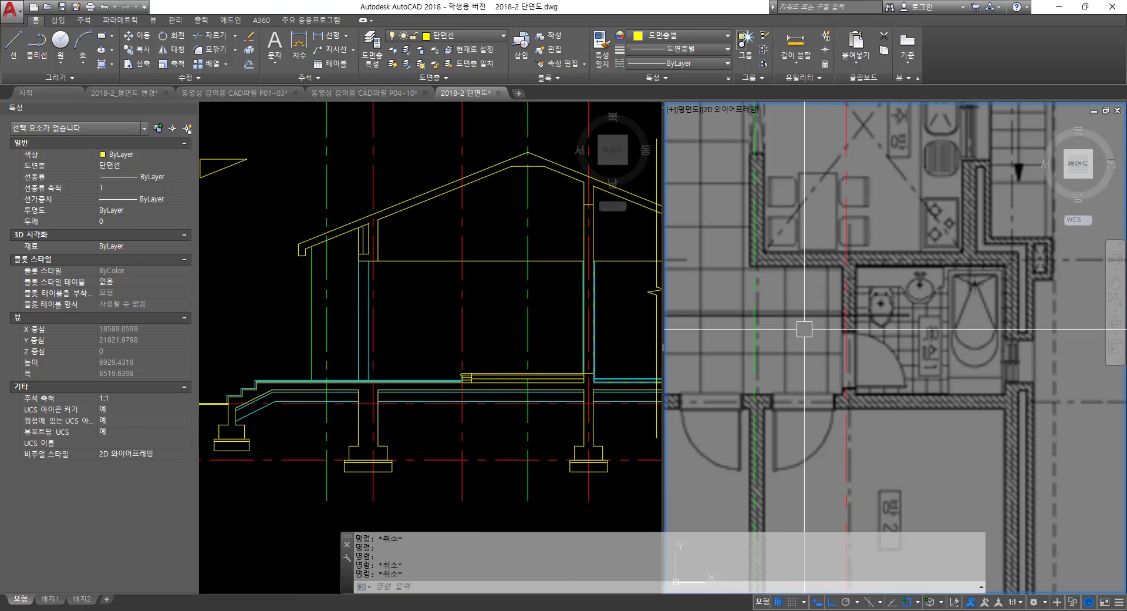
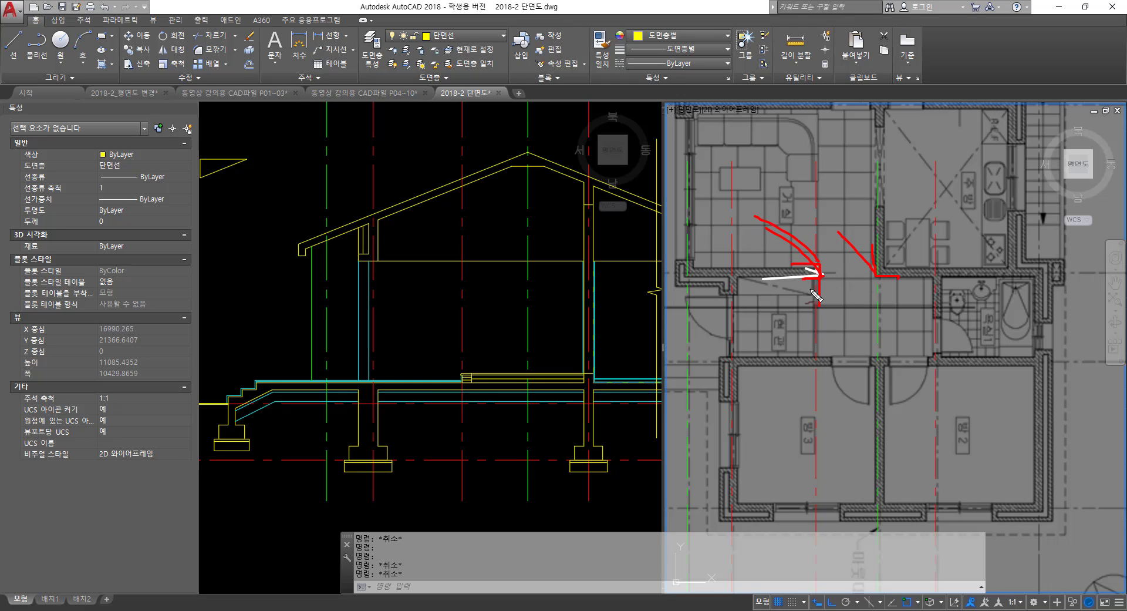
mouse_move(844, 320)
mouse_down()
mouse_move(846, 252)
mouse_move(796, 242)
mouse_up()
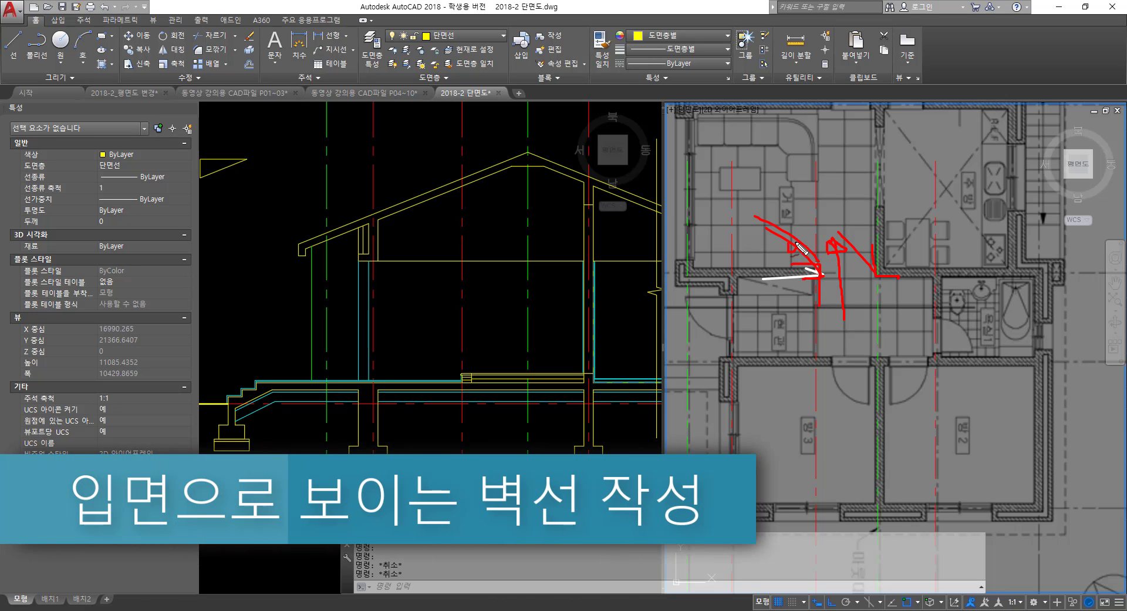
drag(859, 257, 852, 259)
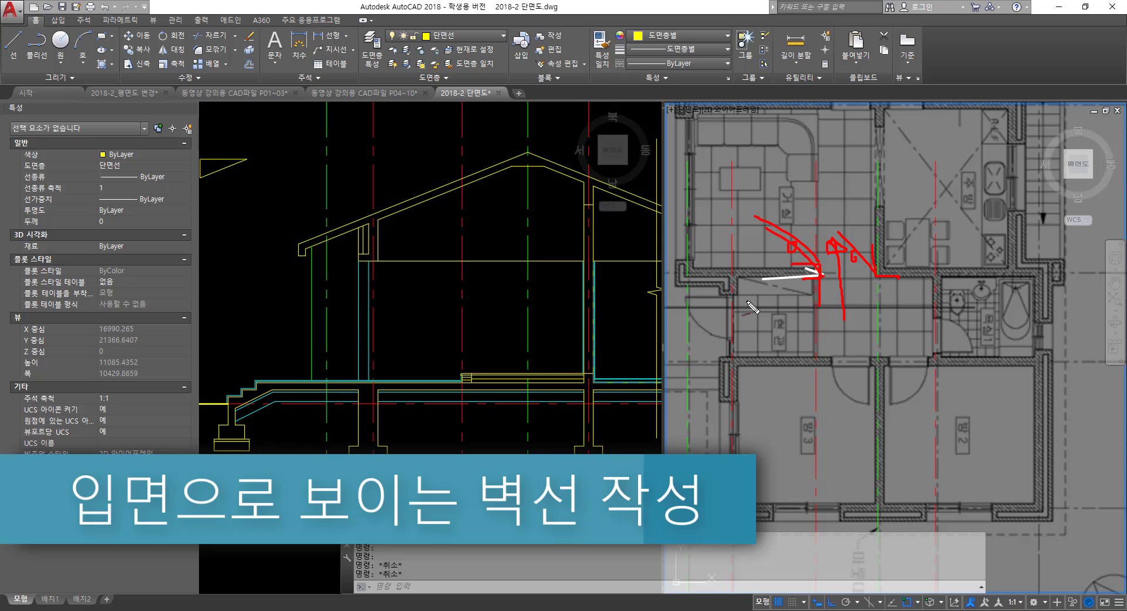
drag(879, 287, 883, 300)
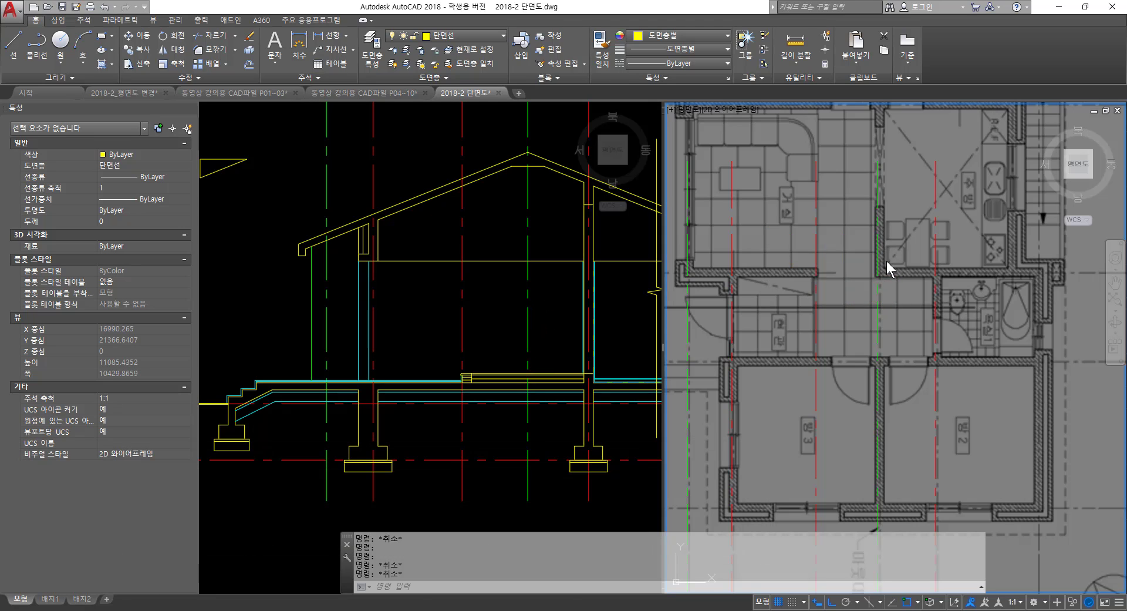
- Offset the green centre line under the roof ridge by 100 to its left
scroll(887, 264, up, 6)
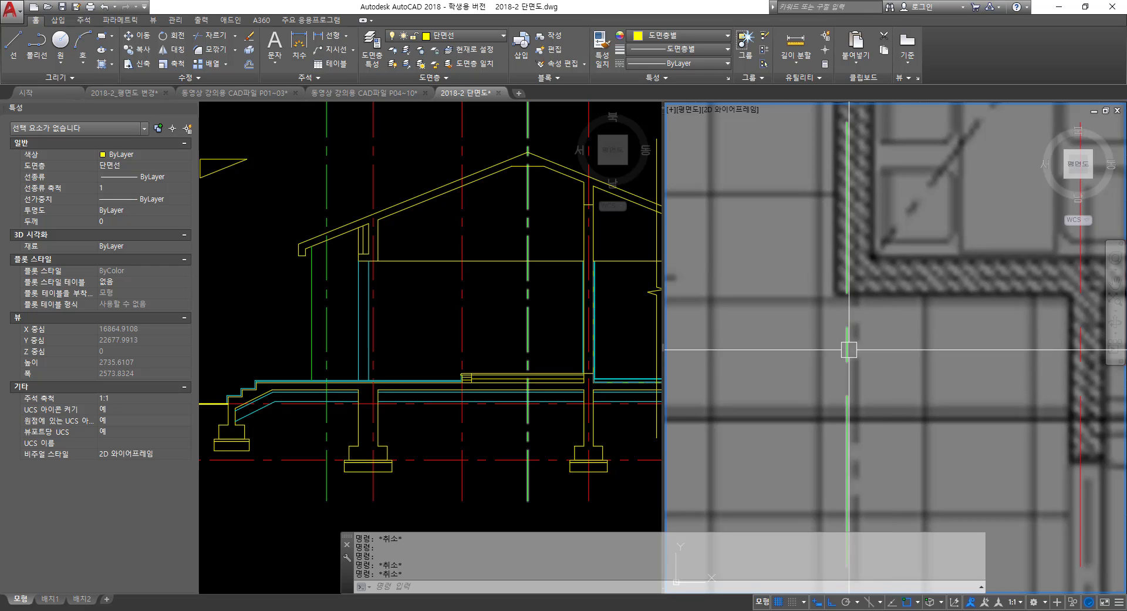
click(541, 329)
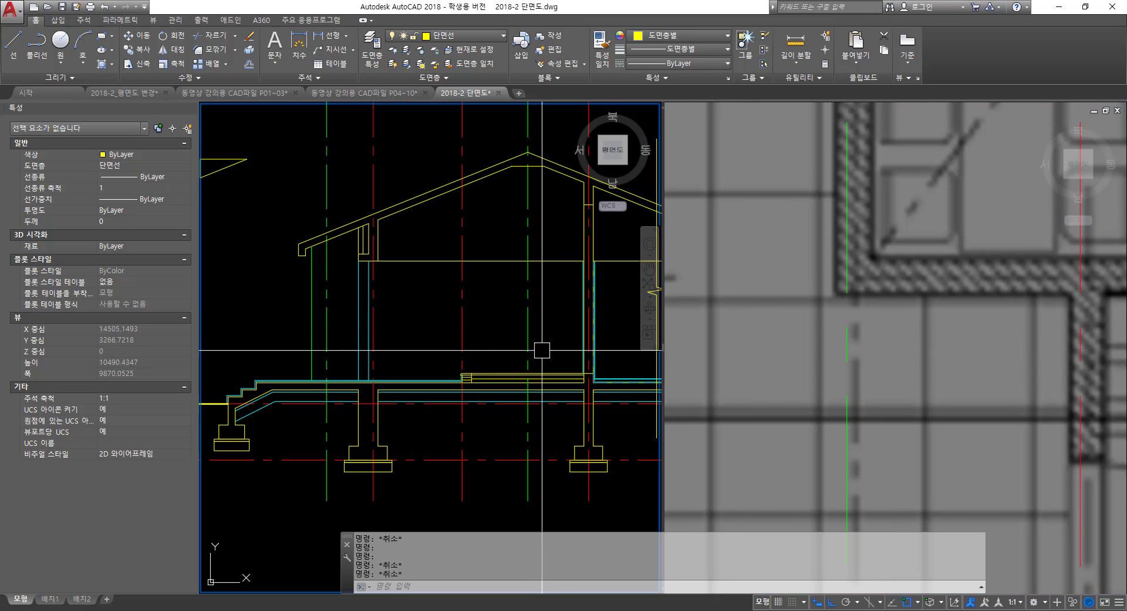
text(100)
key(Return)
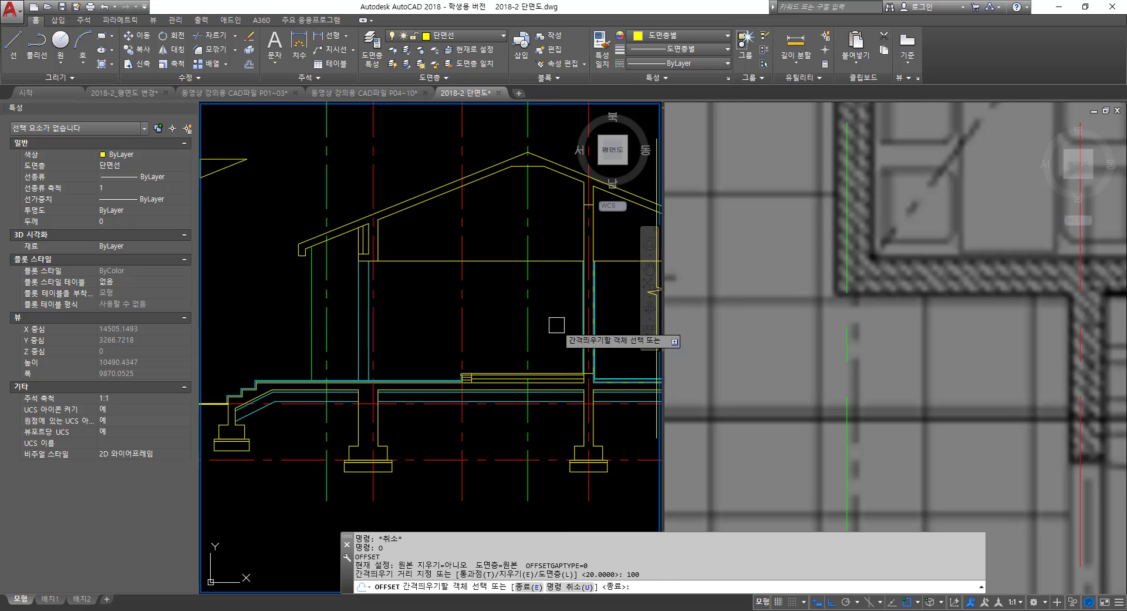
click(526, 322)
click(503, 332)
key(Return)
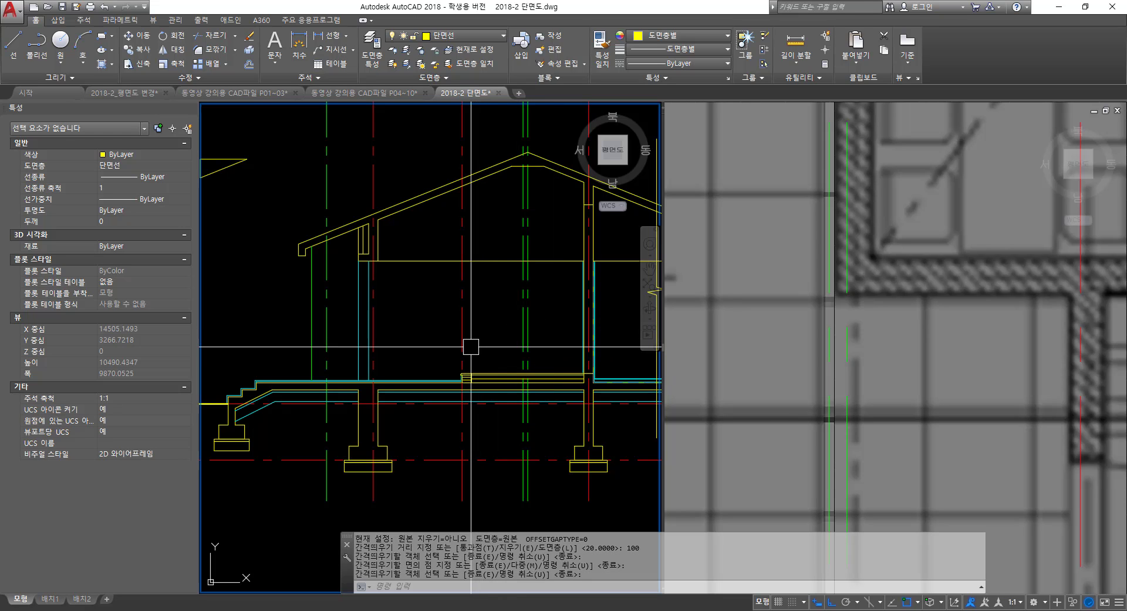
- Match the properties of the offset line to the cyan vertical line of the eaves-side wall
text(ma)
key(Return)
click(359, 329)
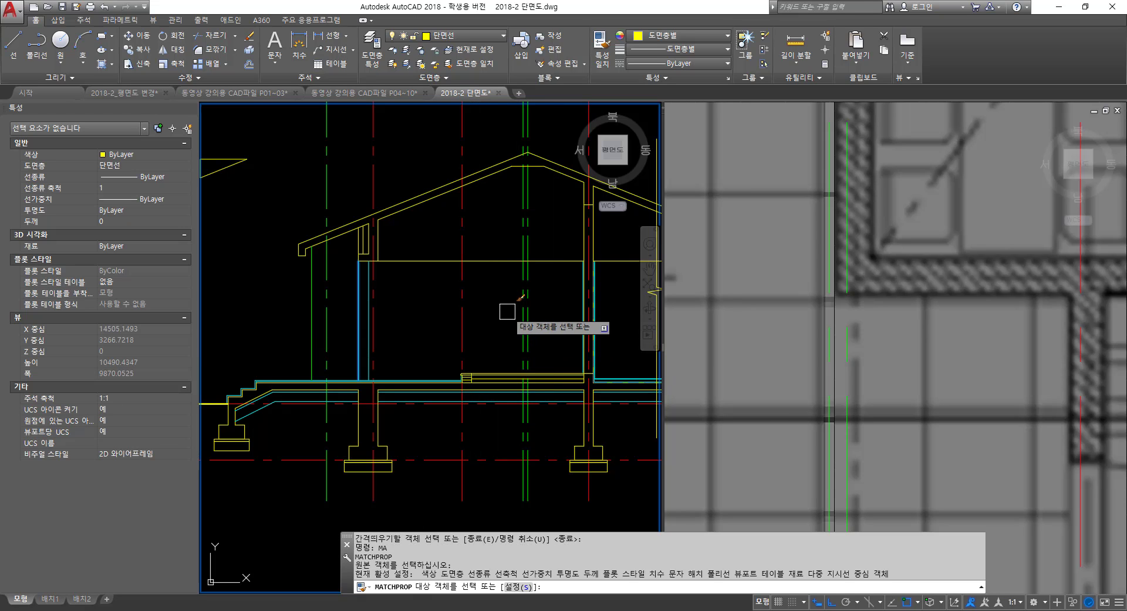
click(522, 311)
key(Return)
- Trim the part of the offset wall line above the horizontal ceiling line
text(tr)
key(Return)
click(549, 258)
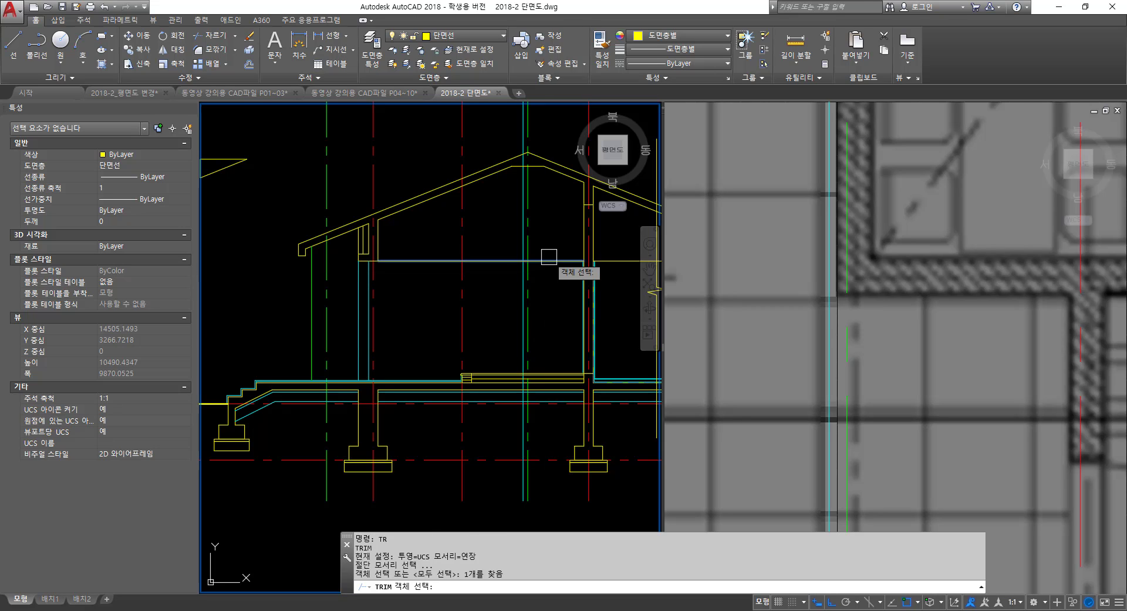
key(Return)
click(526, 249)
key(Return)
- Trim the part of the offset wall line below the top line of the raised room floor
key(Return)
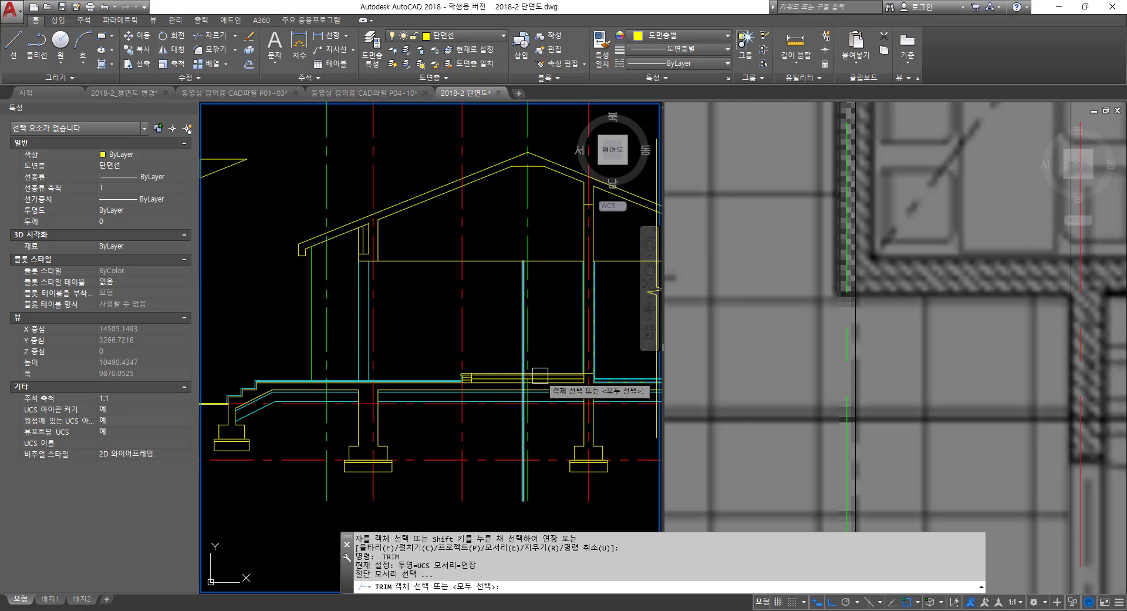
click(522, 375)
scroll(527, 370, up, 4)
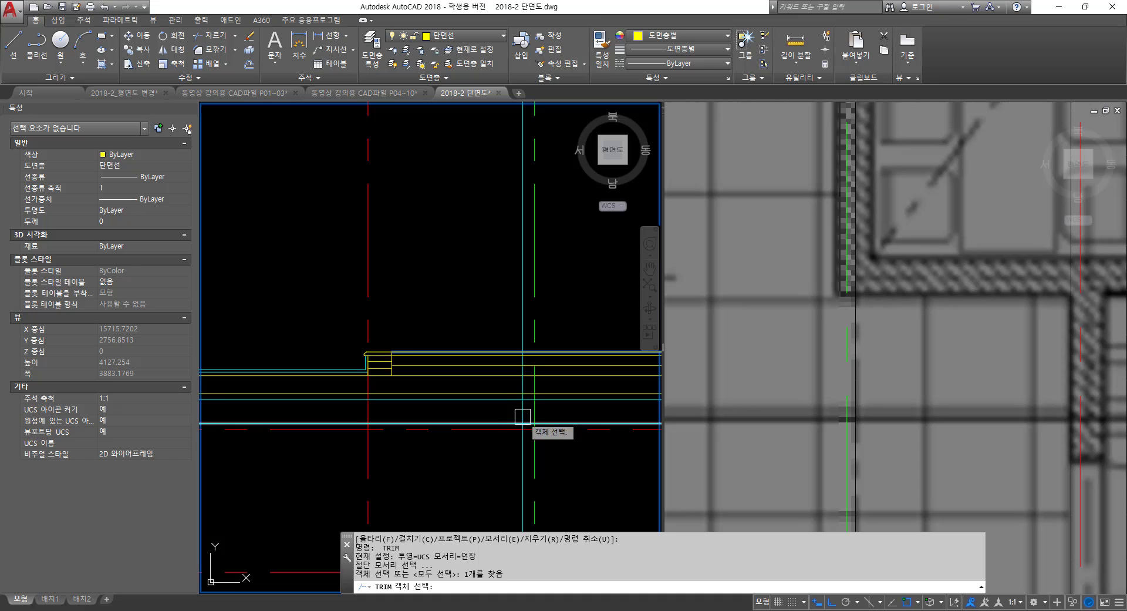
scroll(529, 365, up, 4)
key(Return)
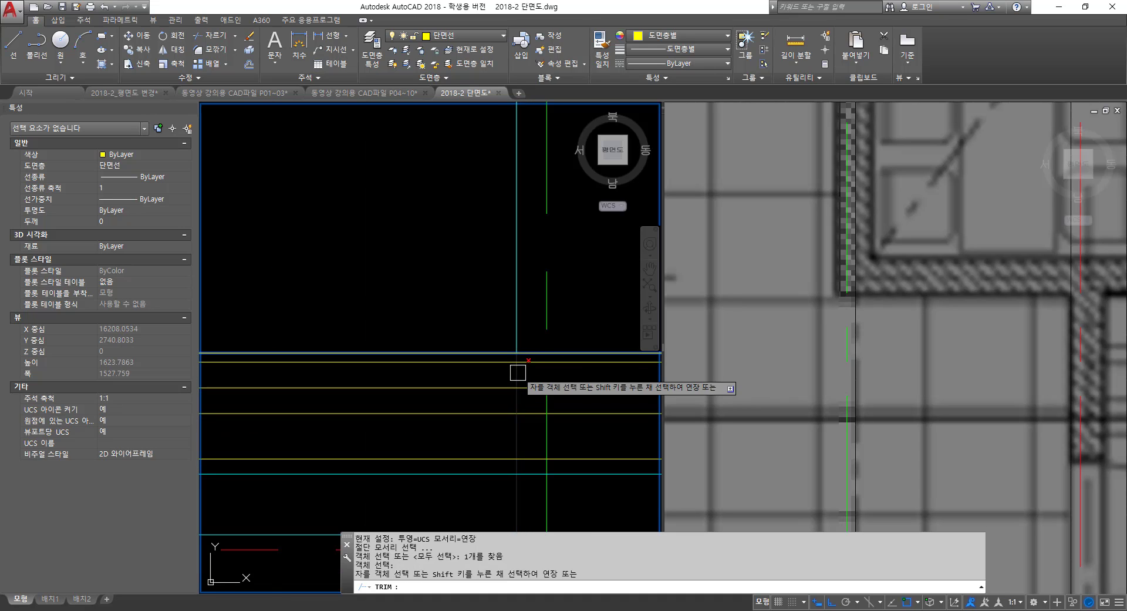
scroll(544, 378, down, 4)
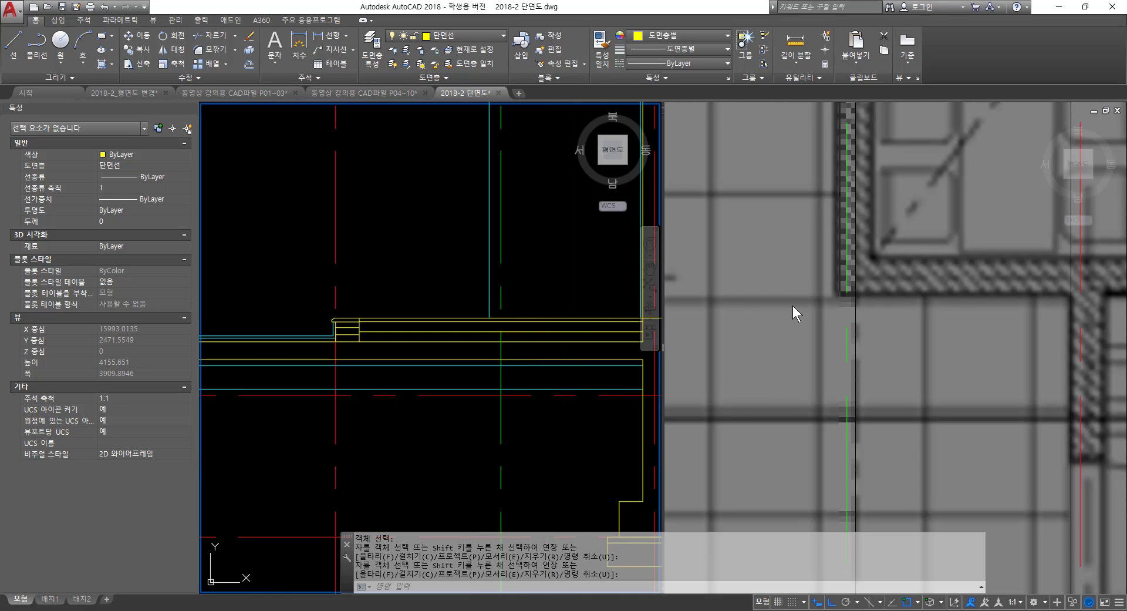
- Offset the red centre line at the front edge of the raised room floor by 50 to its right
click(827, 332)
scroll(850, 349, down, 4)
middle_drag(822, 354, 916, 358)
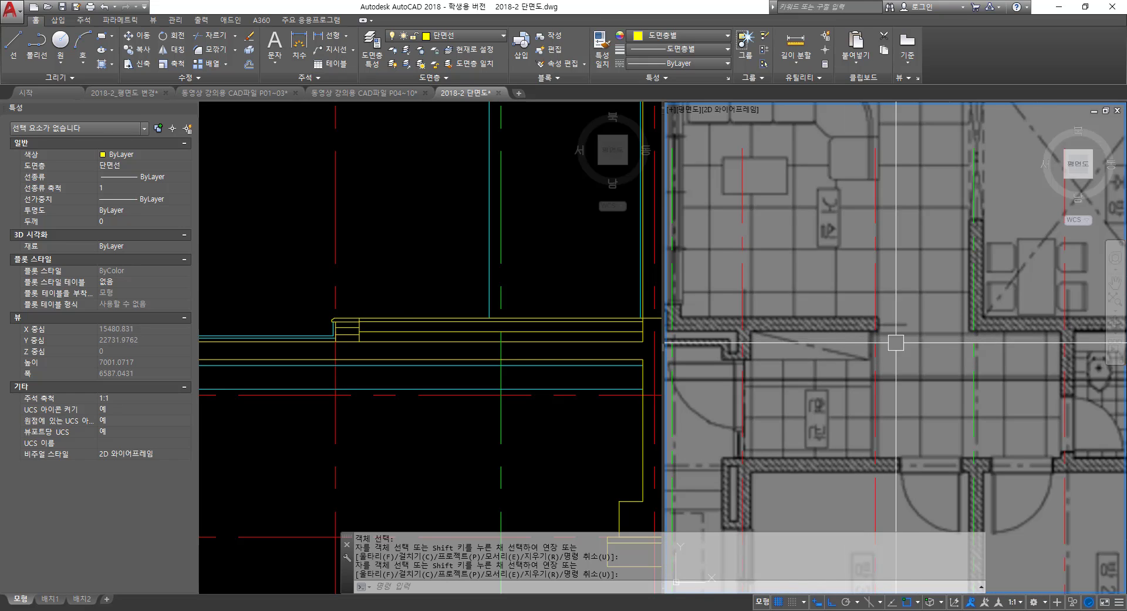
click(382, 285)
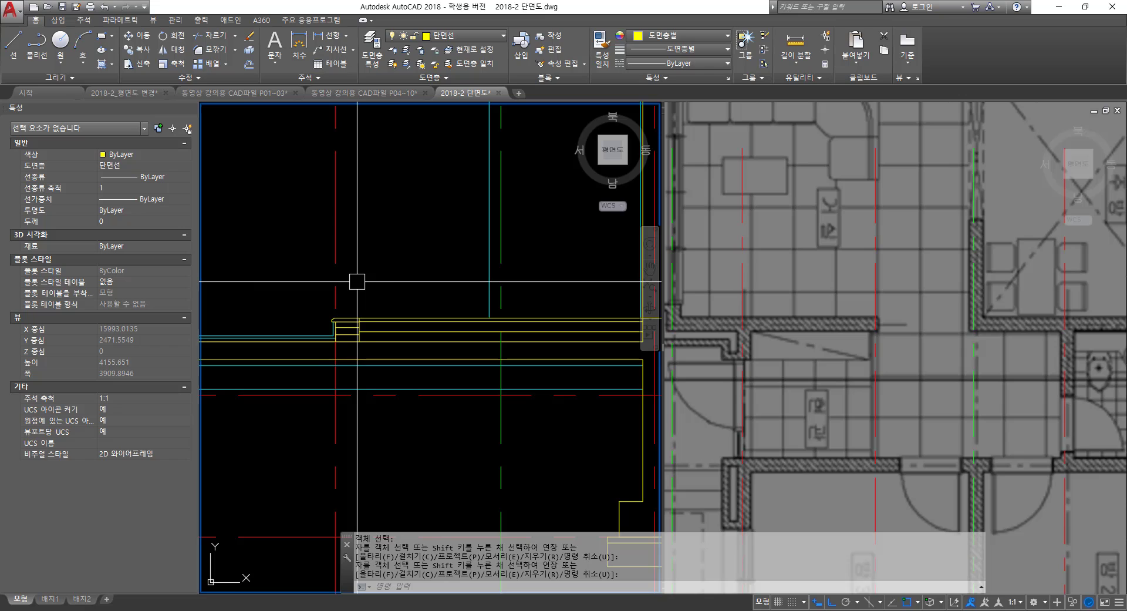
text(o)
key(Return)
text(50)
key(Return)
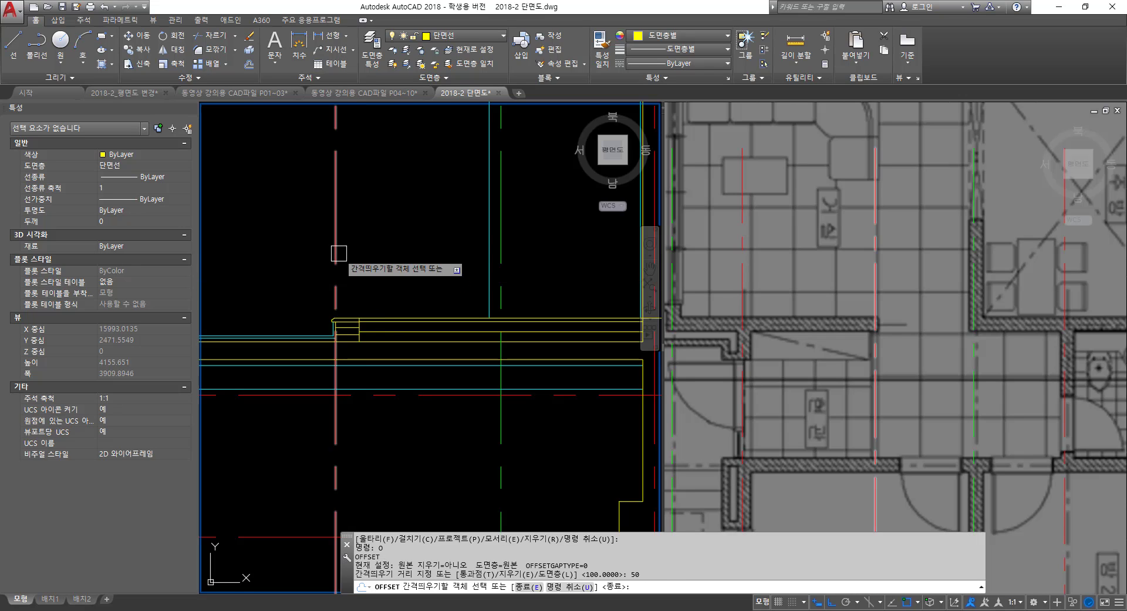
click(336, 252)
click(369, 268)
key(Escape)
key(Escape)
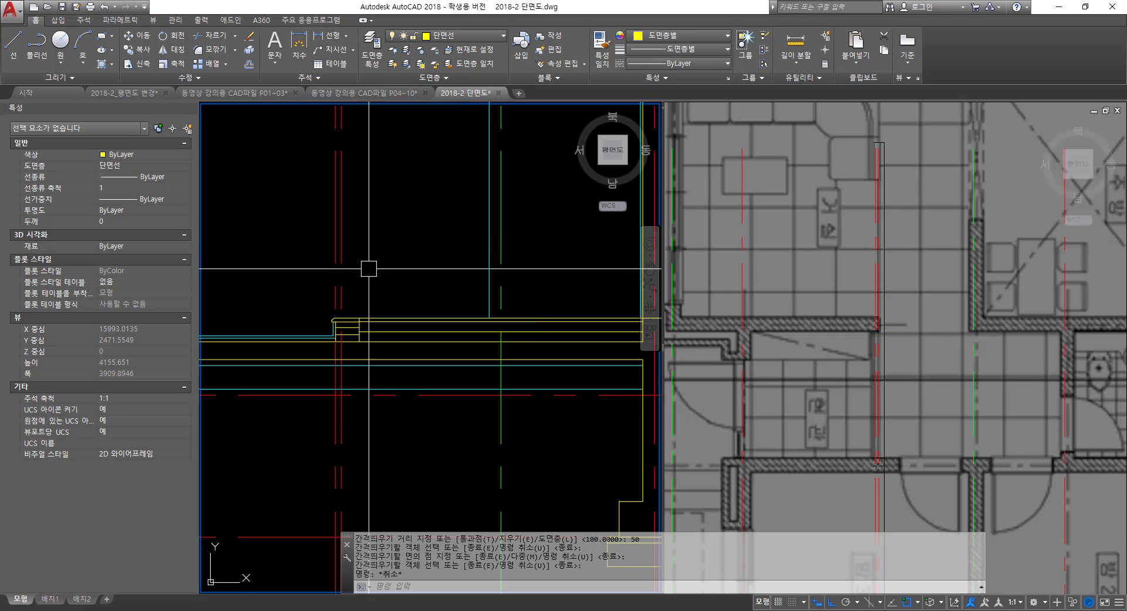
- Match the properties of the new offset line at the floor edge to the cyan wall line near the ridge
text(ma)
key(Return)
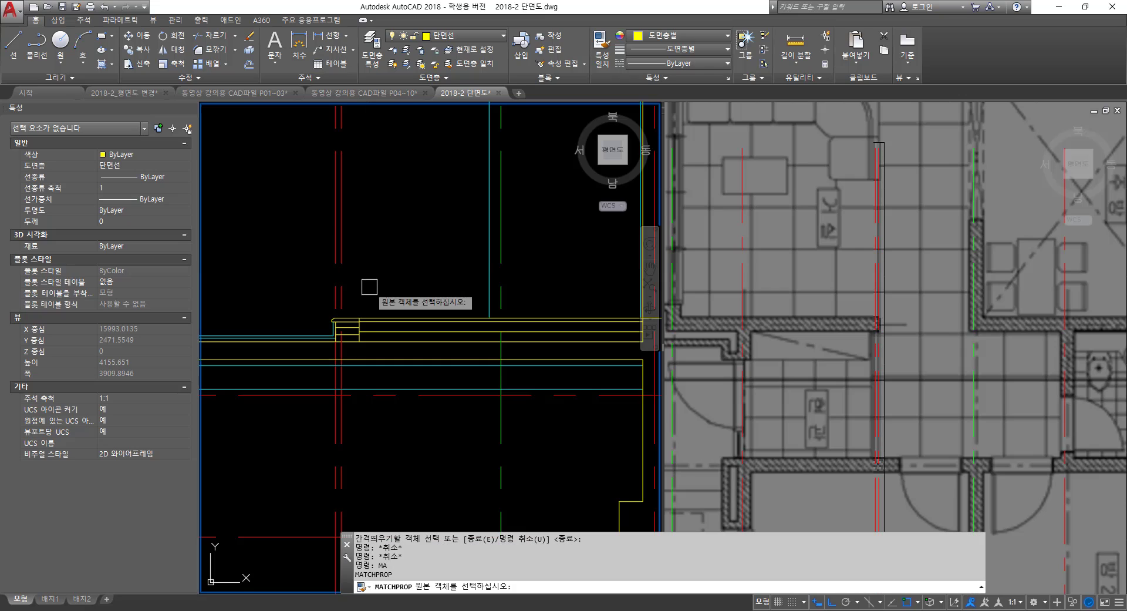
click(489, 284)
click(342, 265)
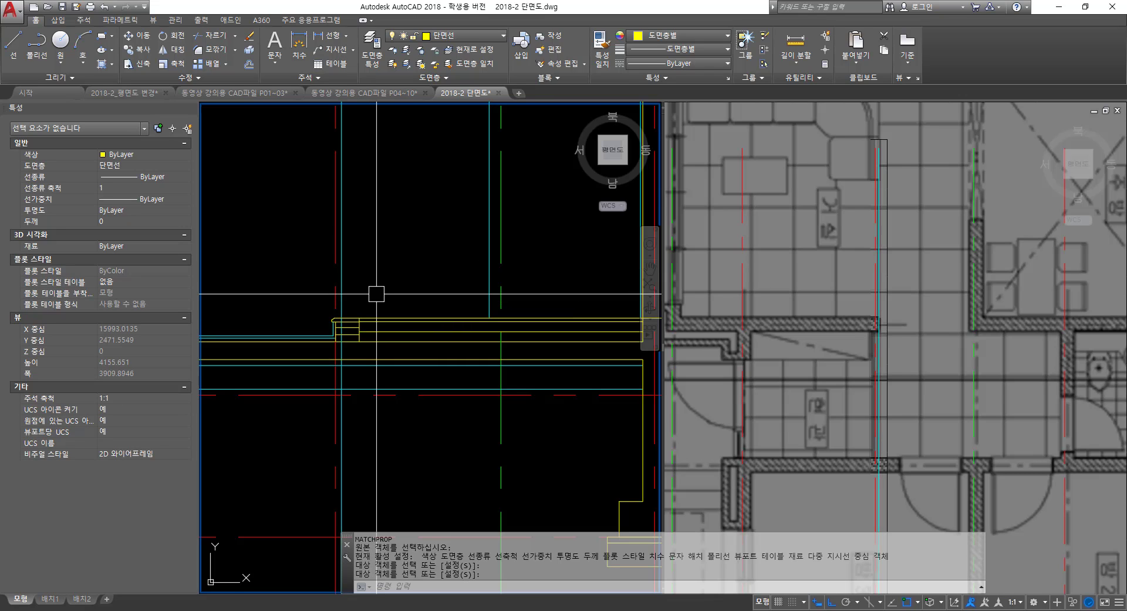
key(Return)
- Trim the part of the new cyan wall line that crosses the edge piece on top of the raised floor
text(tr)
key(Return)
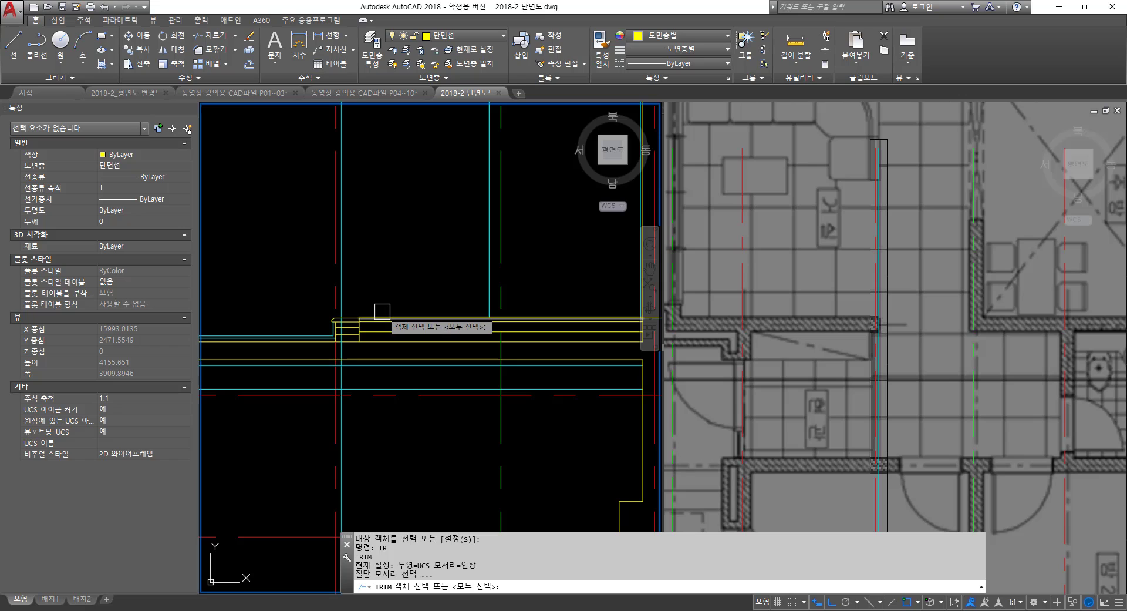
click(342, 324)
scroll(346, 323, up, 8)
key(Return)
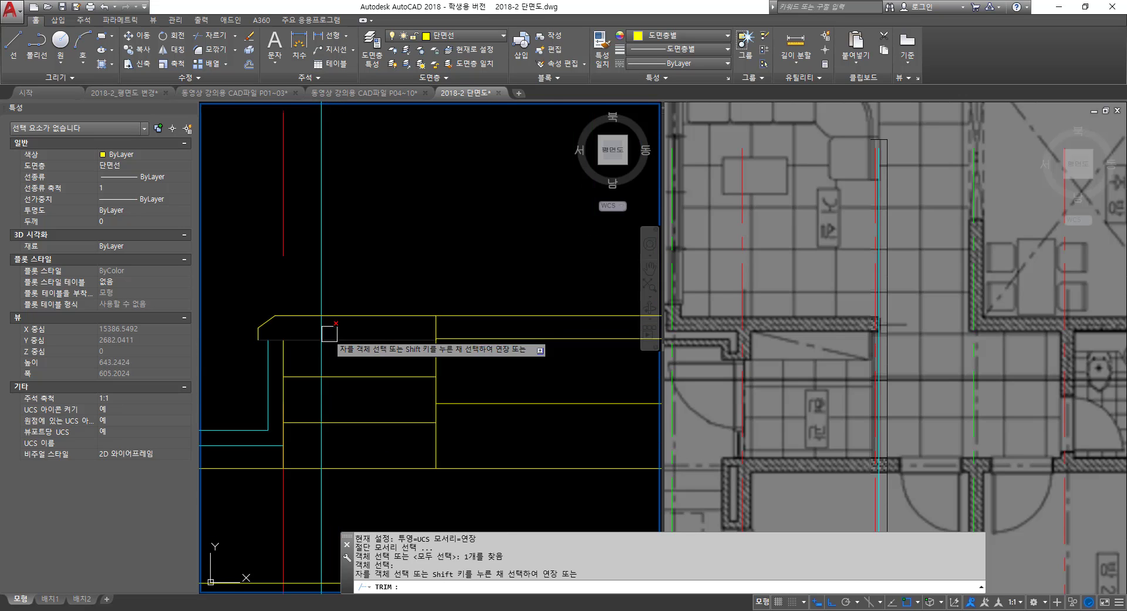
click(322, 334)
key(ctrl+z)
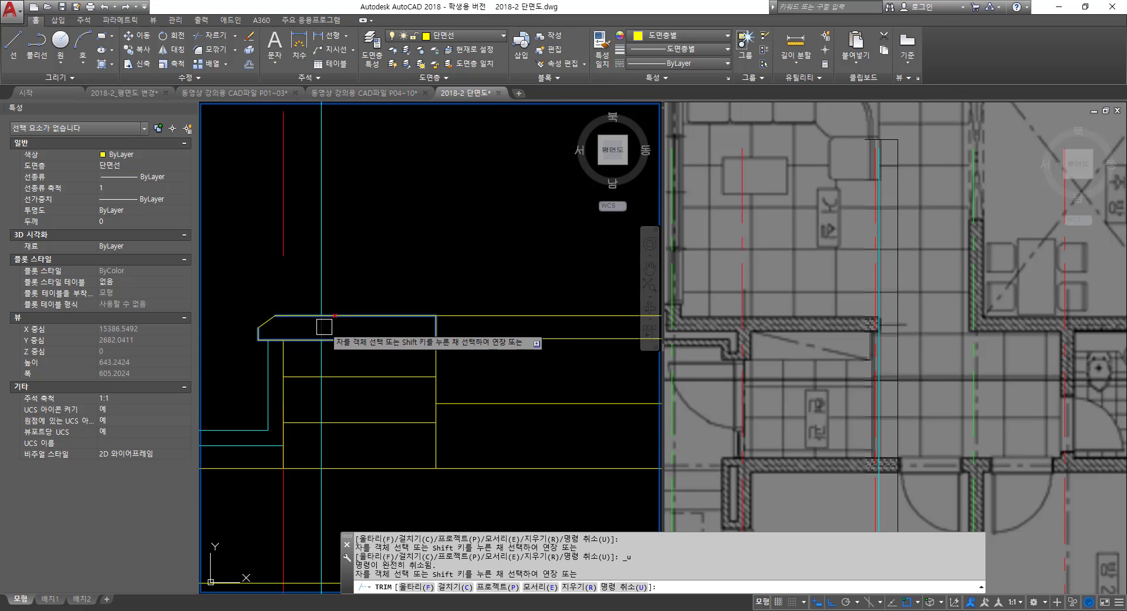
click(324, 327)
key(Return)
- Erase the leftover part of the wall line below the raised floor's edge piece
click(322, 367)
text(e)
key(Return)
scroll(370, 381, down, 10)
middle_drag(373, 380, 401, 325)
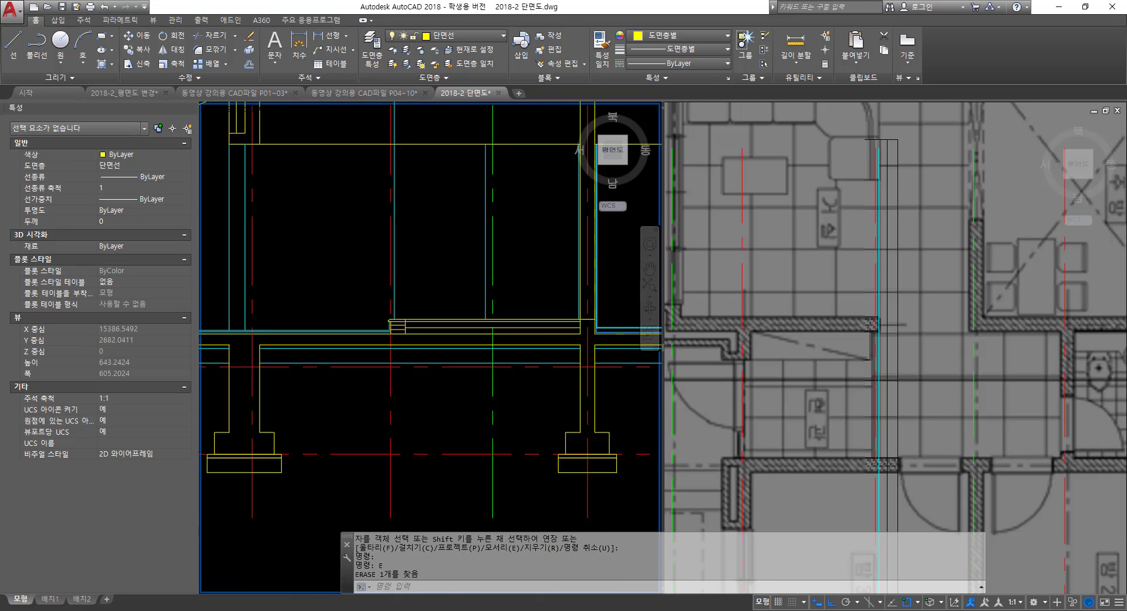
- Trim the part of the new wall line above the horizontal ceiling line
scroll(426, 173, down, 2)
middle_drag(426, 173, 424, 342)
scroll(420, 342, up, 4)
text(tr)
key(Return)
click(413, 298)
key(Return)
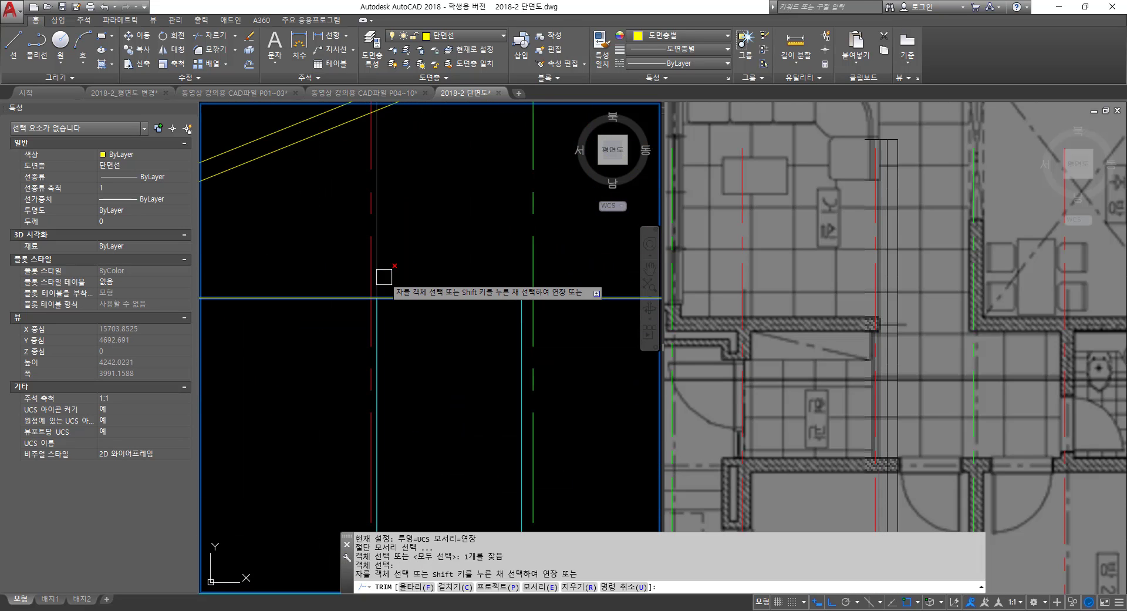
click(384, 276)
key(Return)
scroll(421, 332, down, 2)
middle_drag(452, 396, 446, 341)
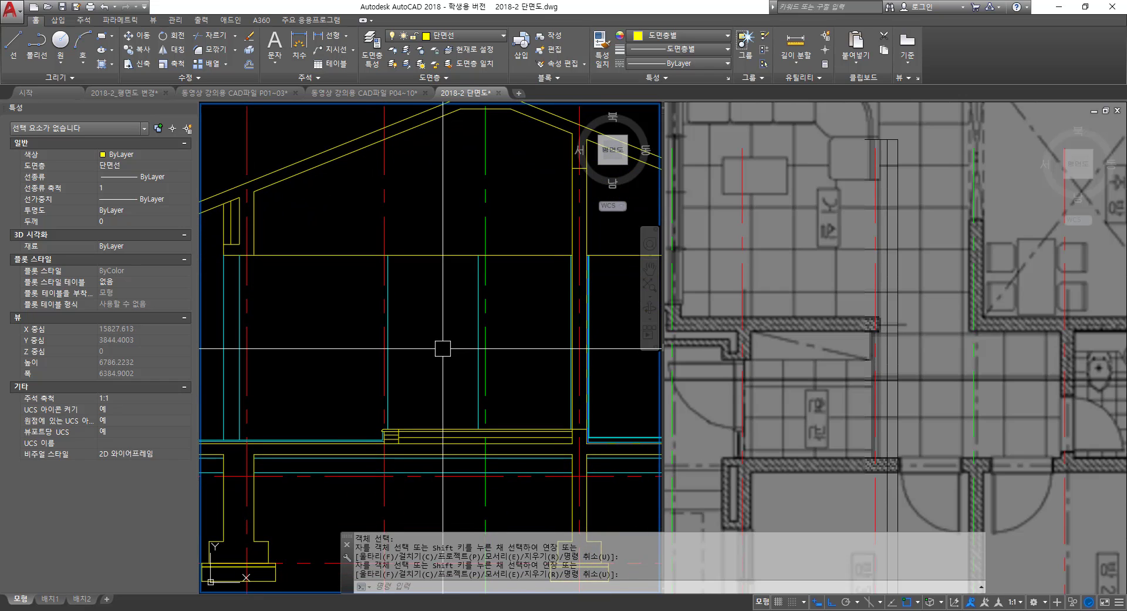
- Examine the floor plan around the entrance and the two entrance door elevations drawn beside the section
scroll(443, 348, down, 4)
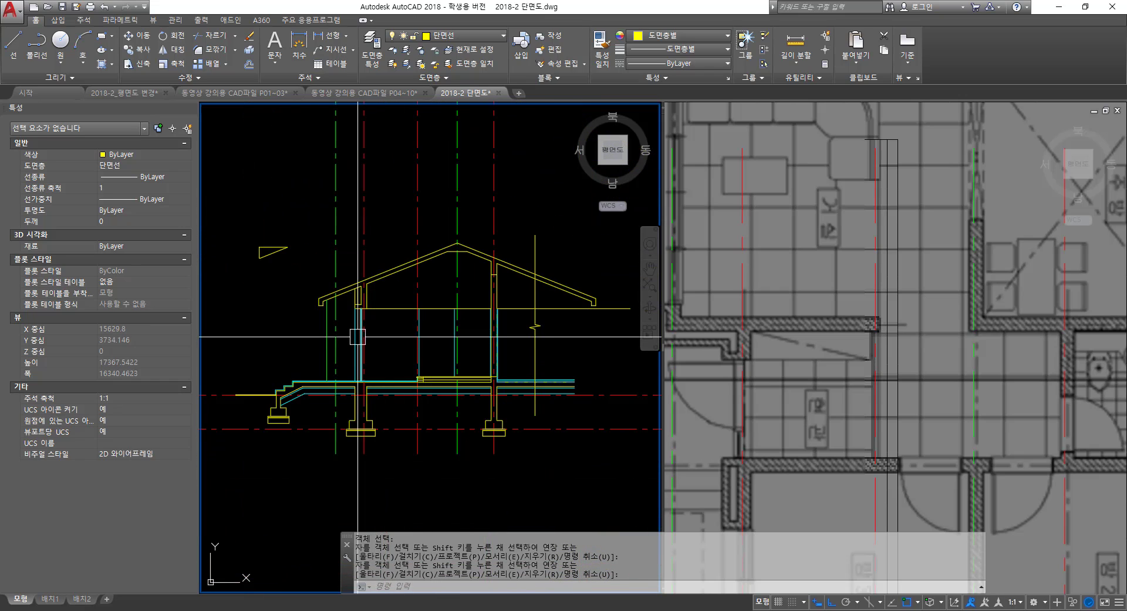
click(850, 340)
scroll(848, 392, down, 2)
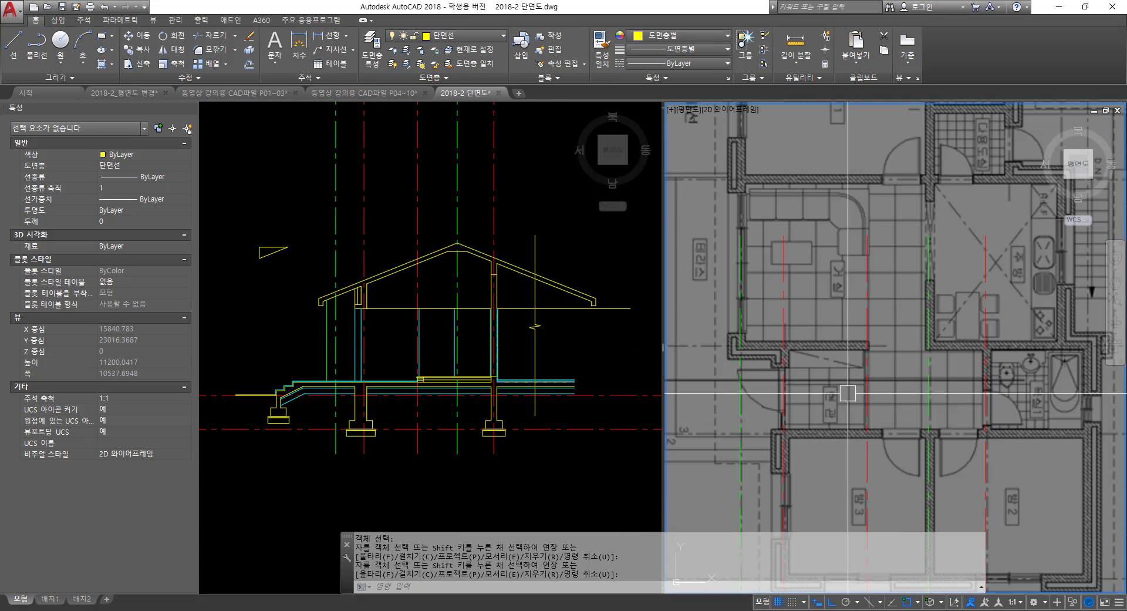
middle_drag(848, 395, 832, 322)
middle_drag(701, 320, 743, 315)
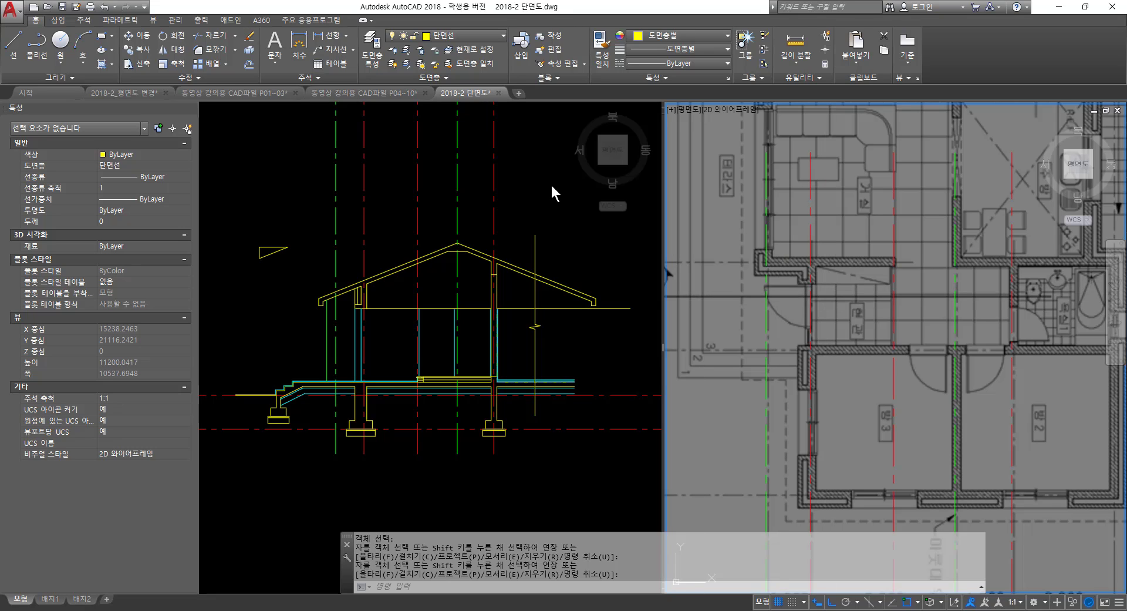
click(542, 221)
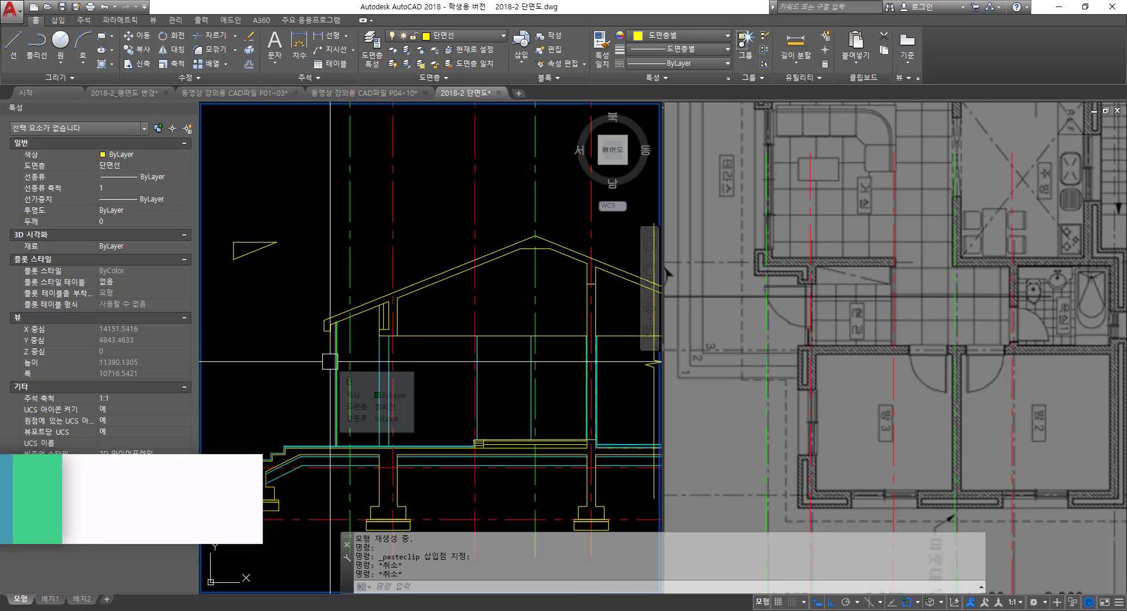
scroll(330, 361, down, 5)
middle_drag(335, 353, 385, 353)
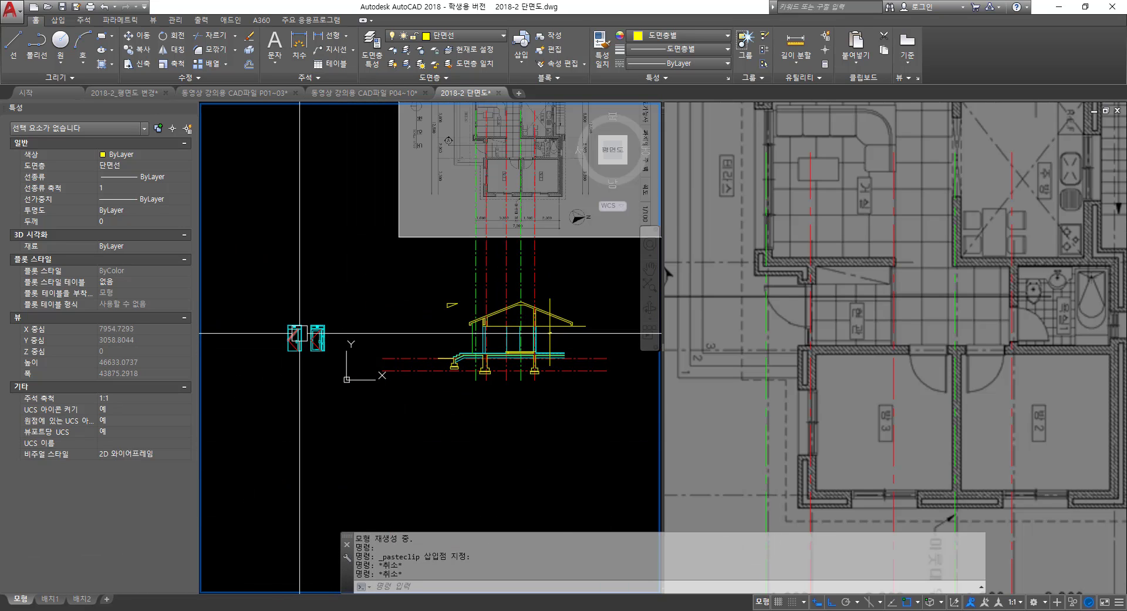
scroll(261, 340, up, 8)
scroll(524, 304, up, 4)
scroll(536, 308, down, 2)
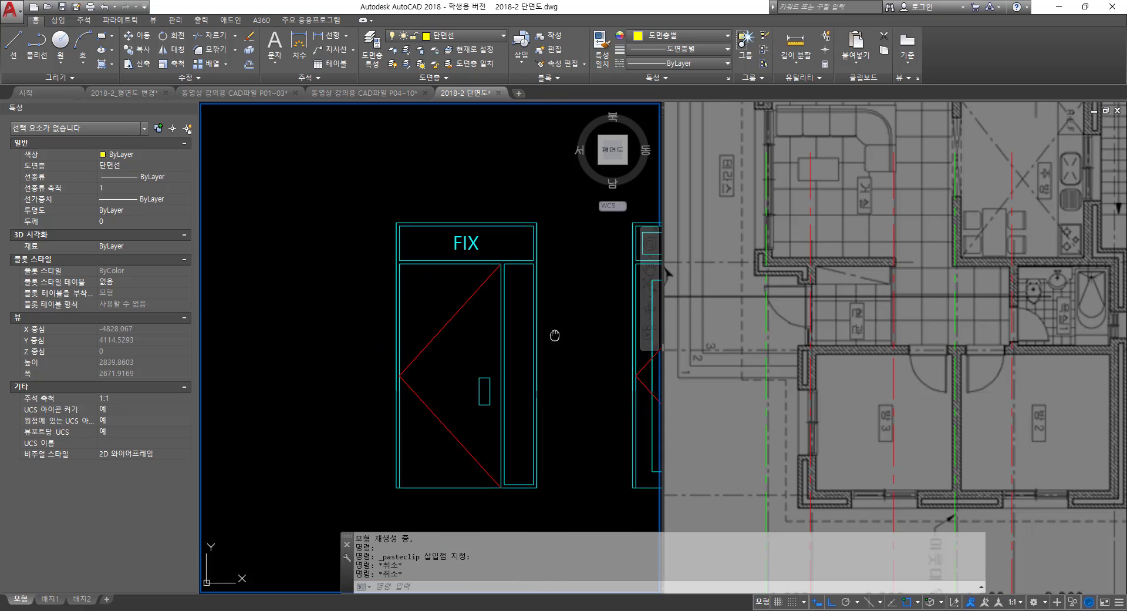
middle_drag(548, 329, 519, 309)
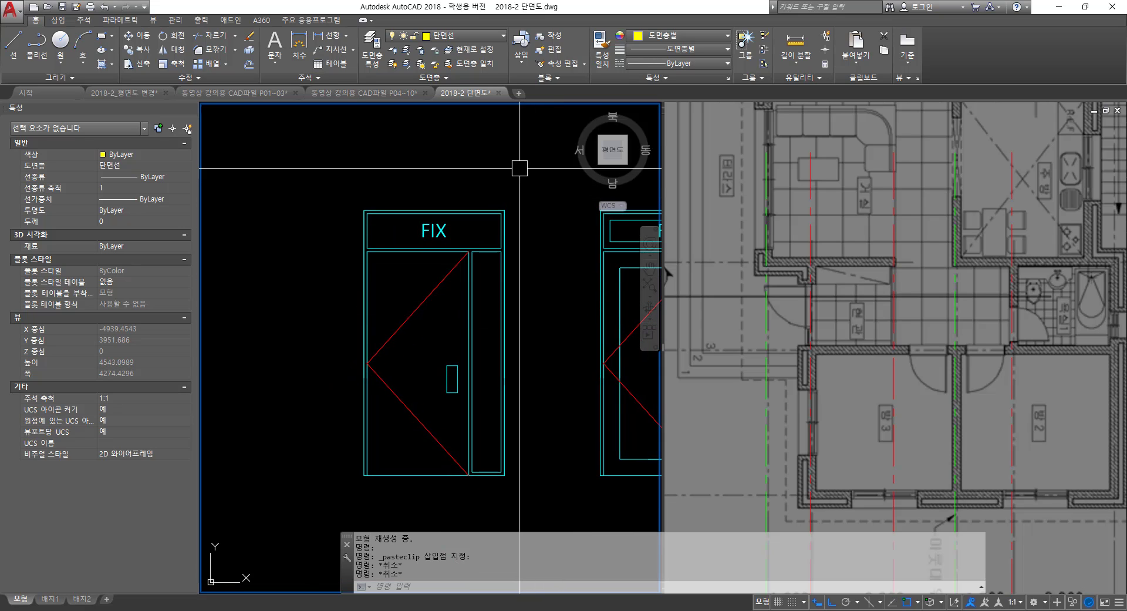
mouse_move(572, 377)
middle_down()
mouse_move(329, 377)
mouse_move(502, 377)
middle_up()
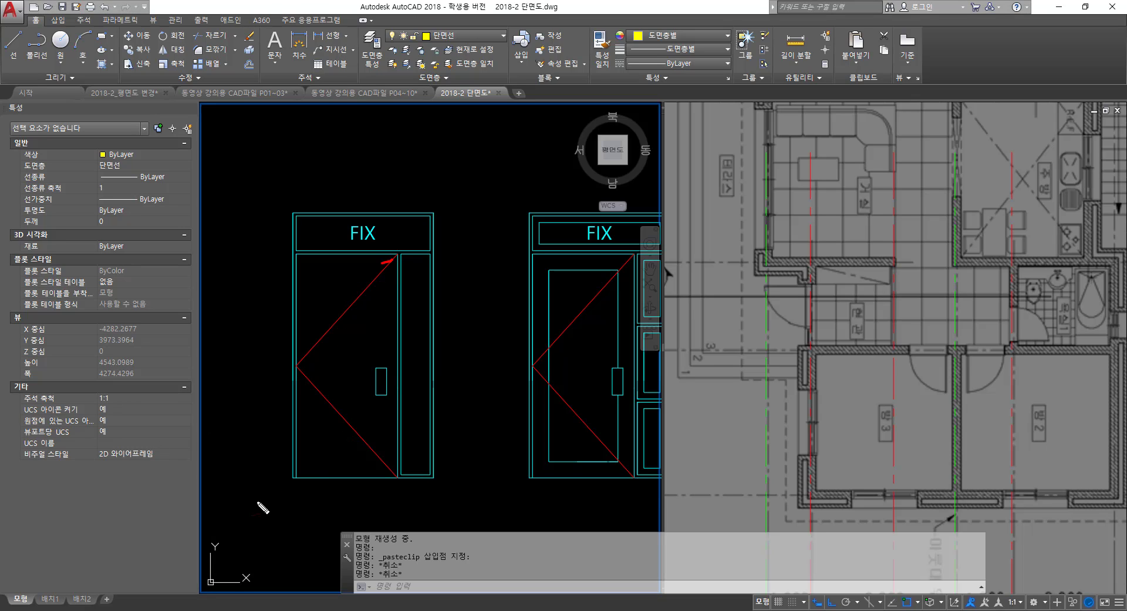
mouse_move(259, 504)
mouse_down()
mouse_move(213, 530)
mouse_move(290, 485)
mouse_up()
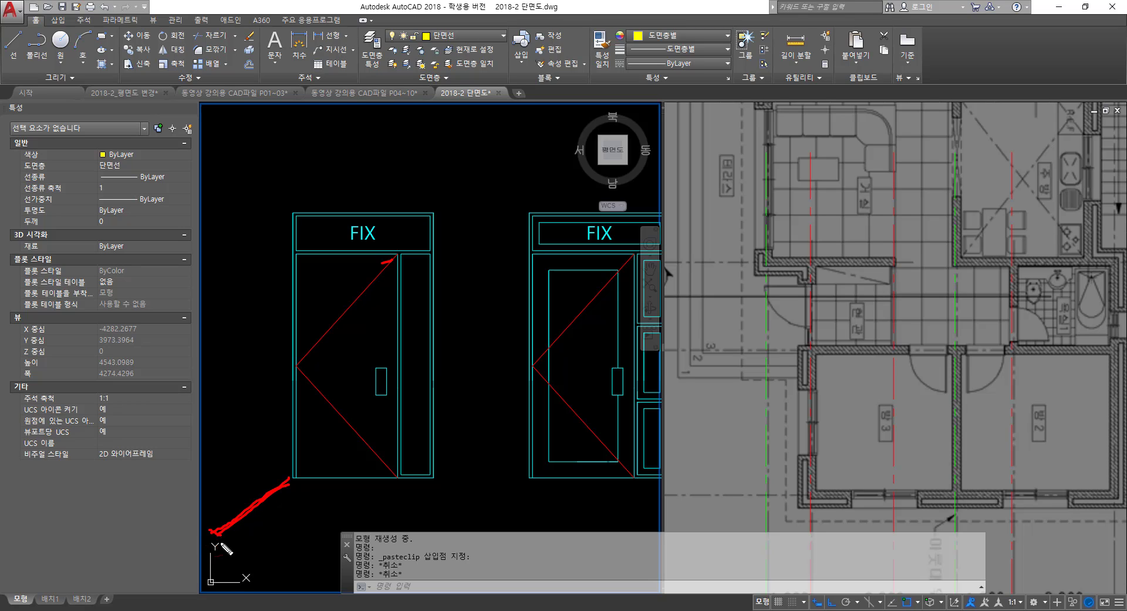
mouse_move(221, 543)
mouse_down()
mouse_move(381, 527)
mouse_move(402, 492)
mouse_up()
drag(423, 393, 429, 389)
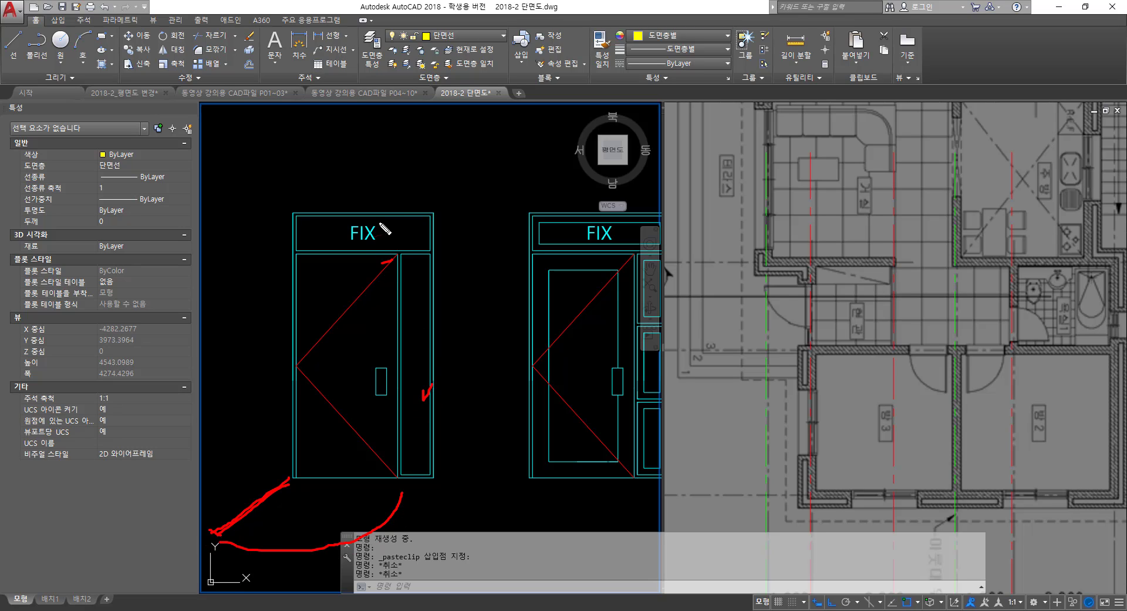
drag(383, 231, 411, 208)
drag(408, 306, 418, 317)
key(Escape)
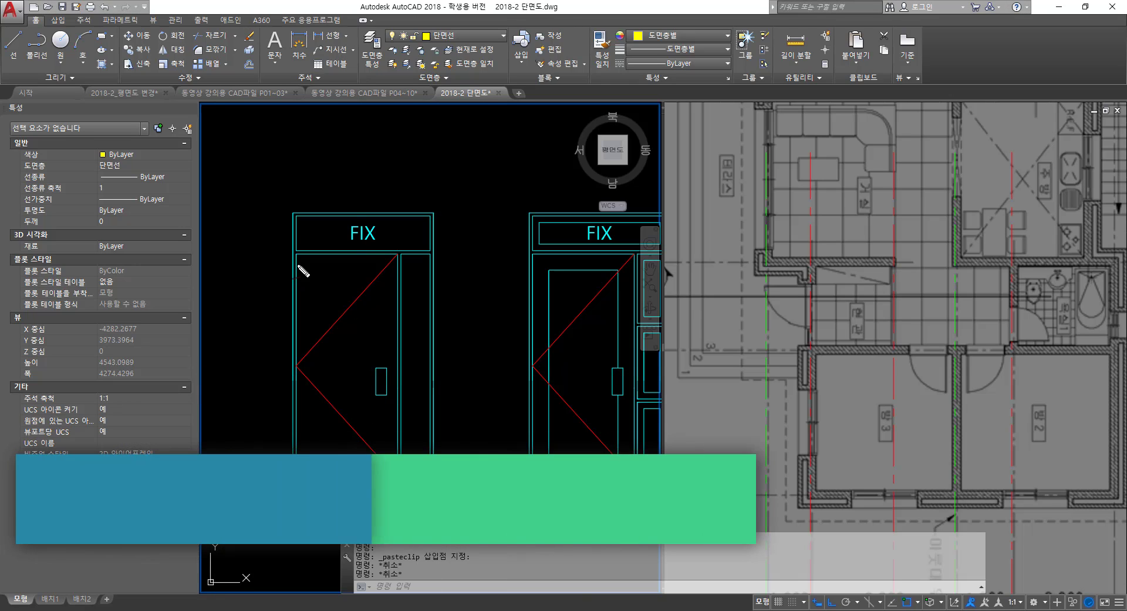
mouse_move(279, 253)
mouse_down()
mouse_move(313, 253)
mouse_move(263, 453)
mouse_up()
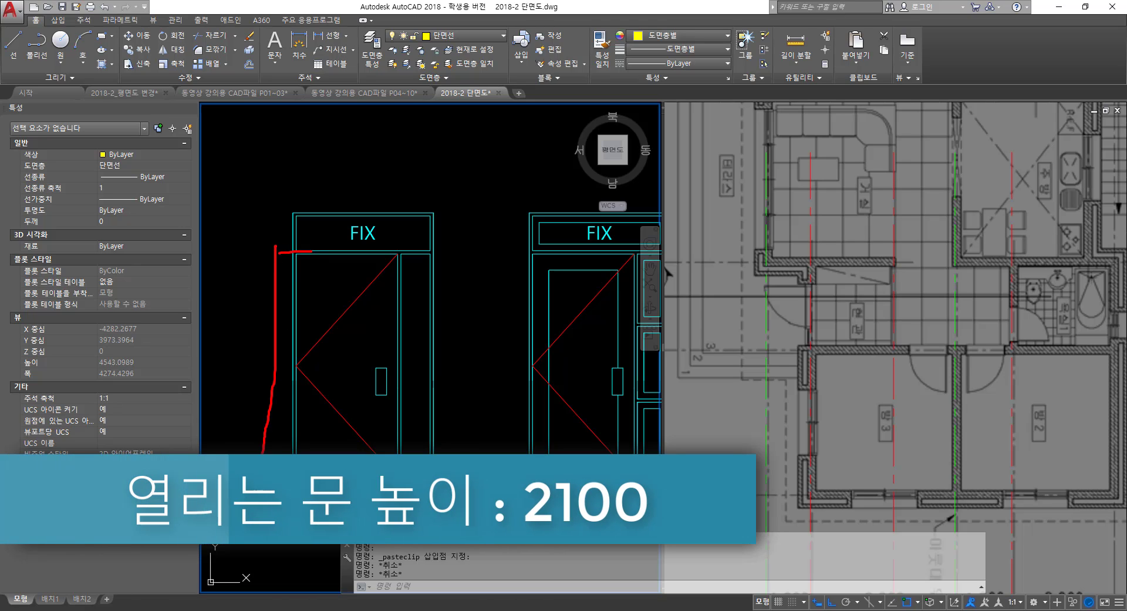
drag(263, 269, 275, 251)
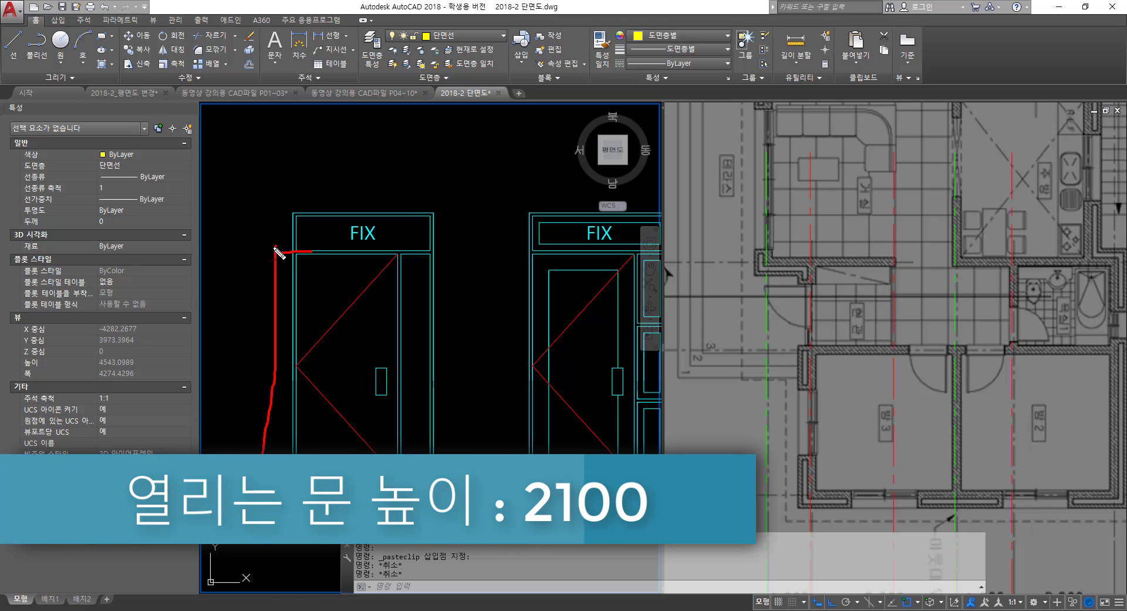
mouse_move(266, 211)
mouse_down()
mouse_move(295, 207)
mouse_move(278, 267)
mouse_up()
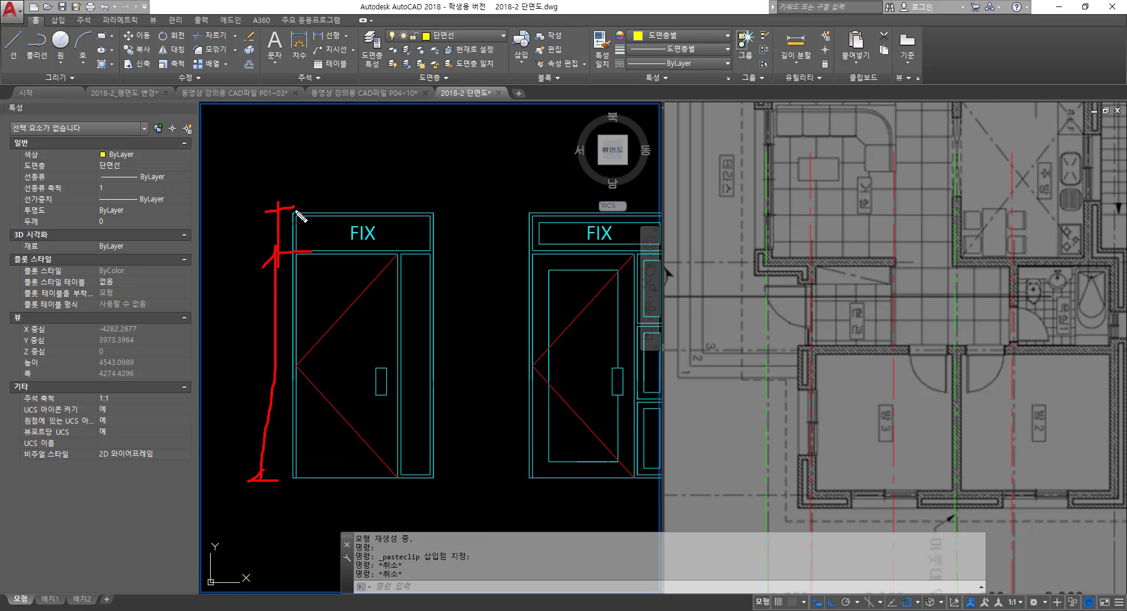
drag(294, 208, 290, 141)
drag(429, 211, 431, 155)
drag(294, 207, 405, 209)
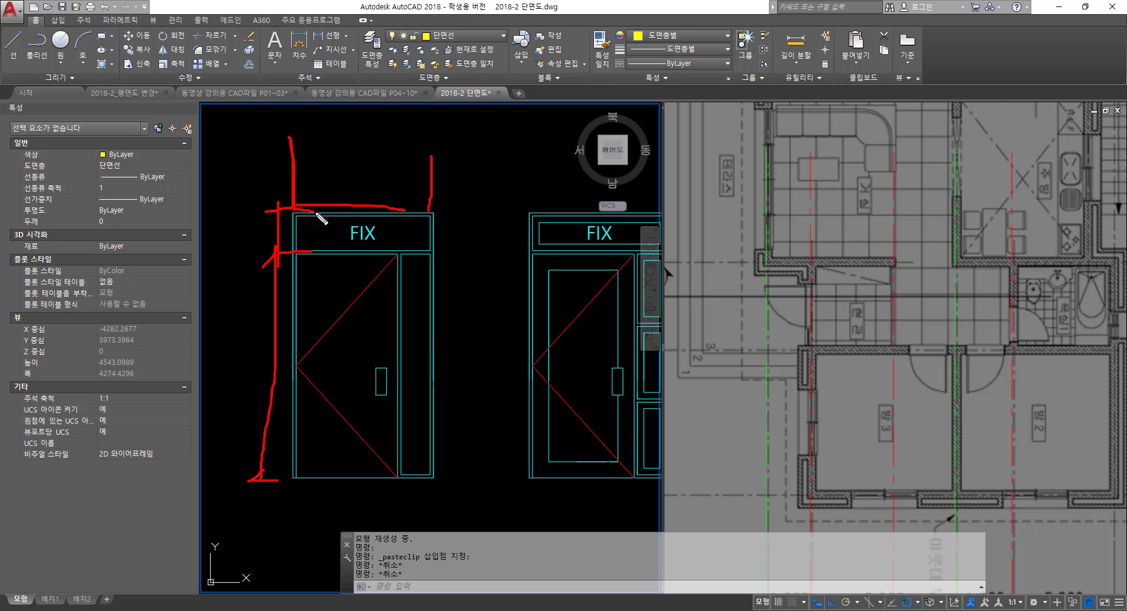
key(Escape)
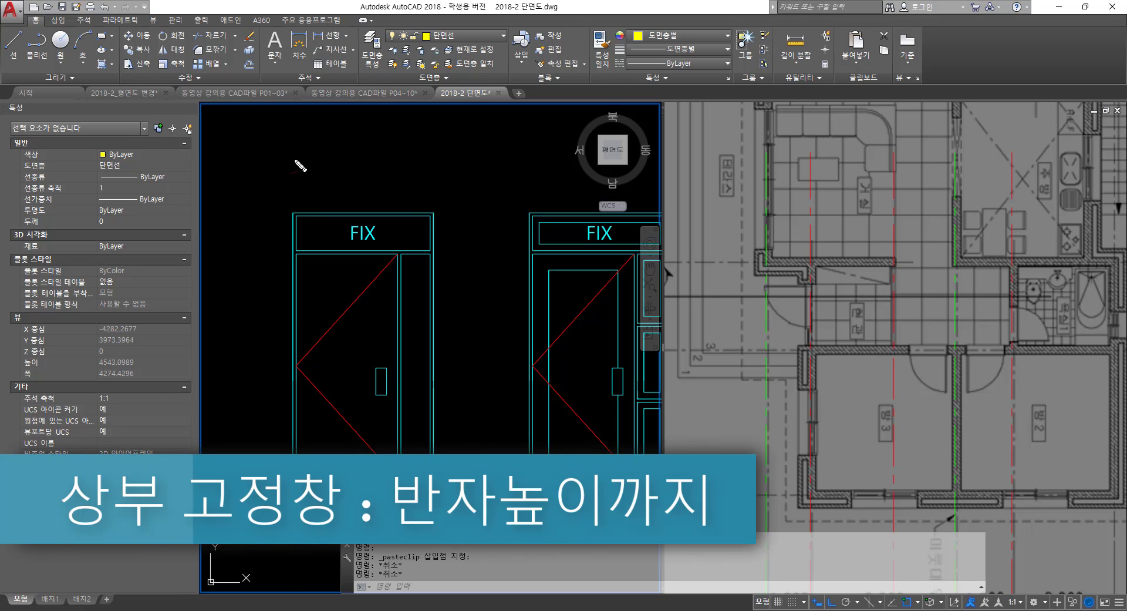
mouse_move(293, 175)
mouse_down()
mouse_move(289, 197)
mouse_move(263, 196)
mouse_move(258, 212)
mouse_move(329, 214)
mouse_up()
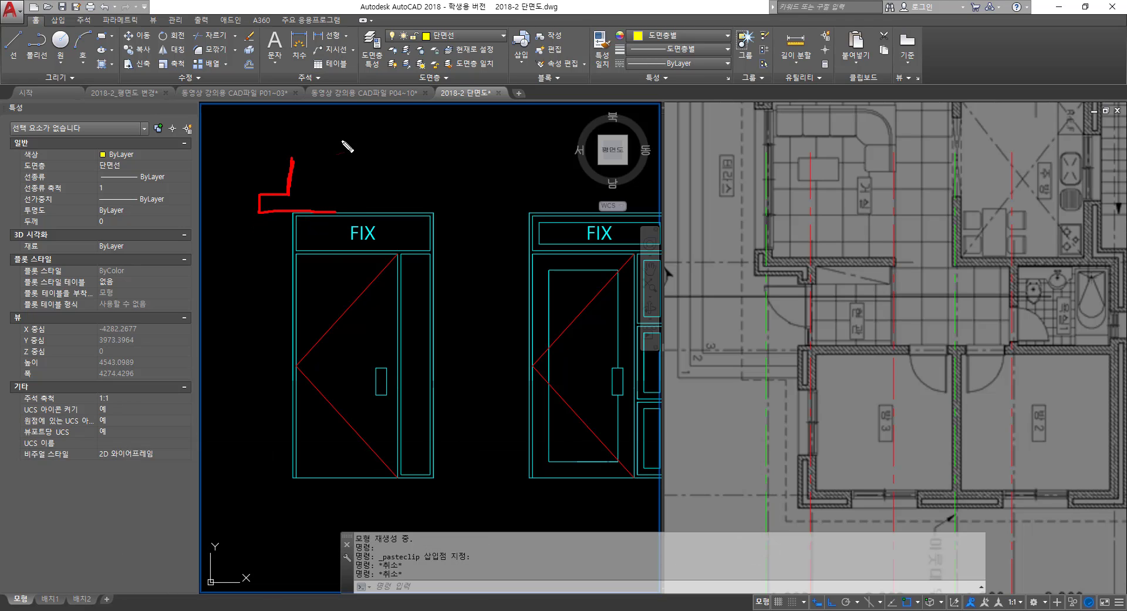
drag(340, 127, 341, 210)
drag(288, 169, 287, 177)
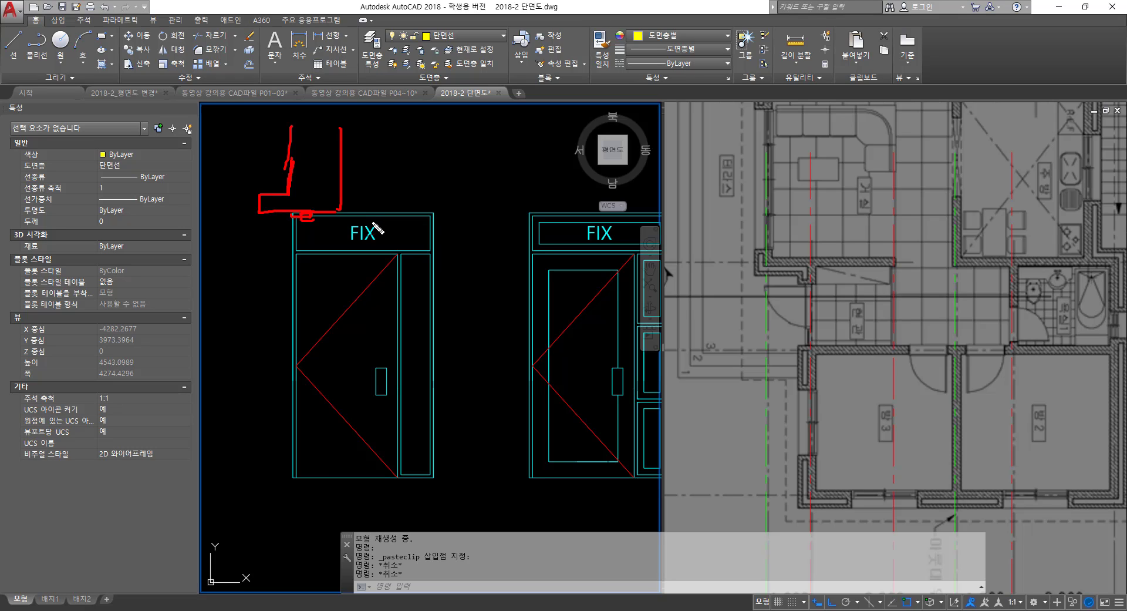
key(Escape)
- Draw a long vertical line in the empty area beside the two entrance door elevations
scroll(474, 229, down, 3)
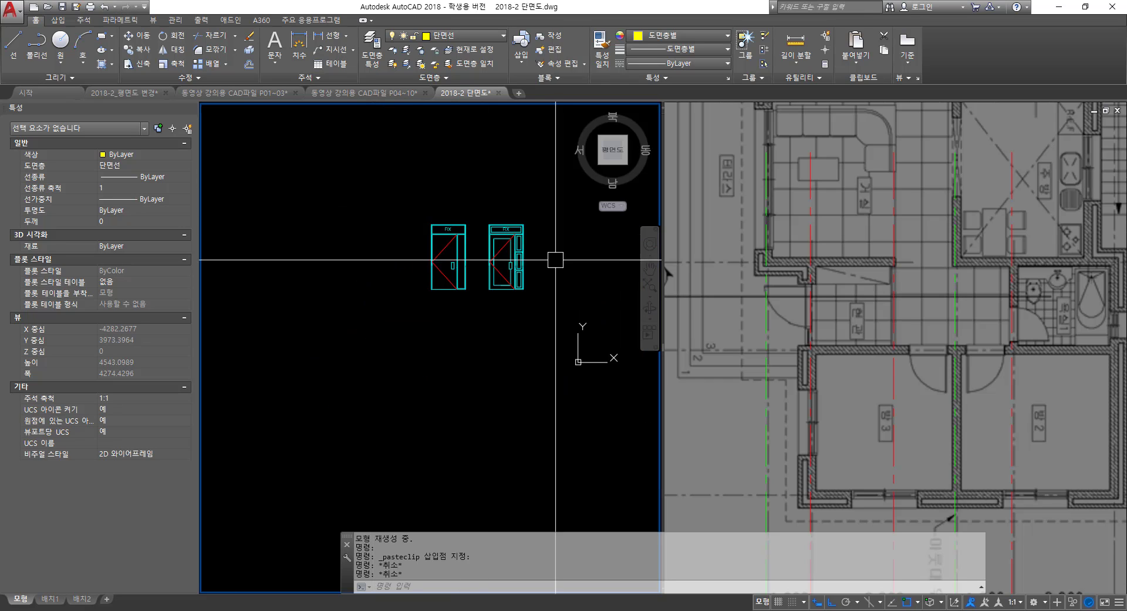
middle_drag(532, 260, 342, 307)
scroll(405, 309, down, 2)
scroll(530, 295, up, 5)
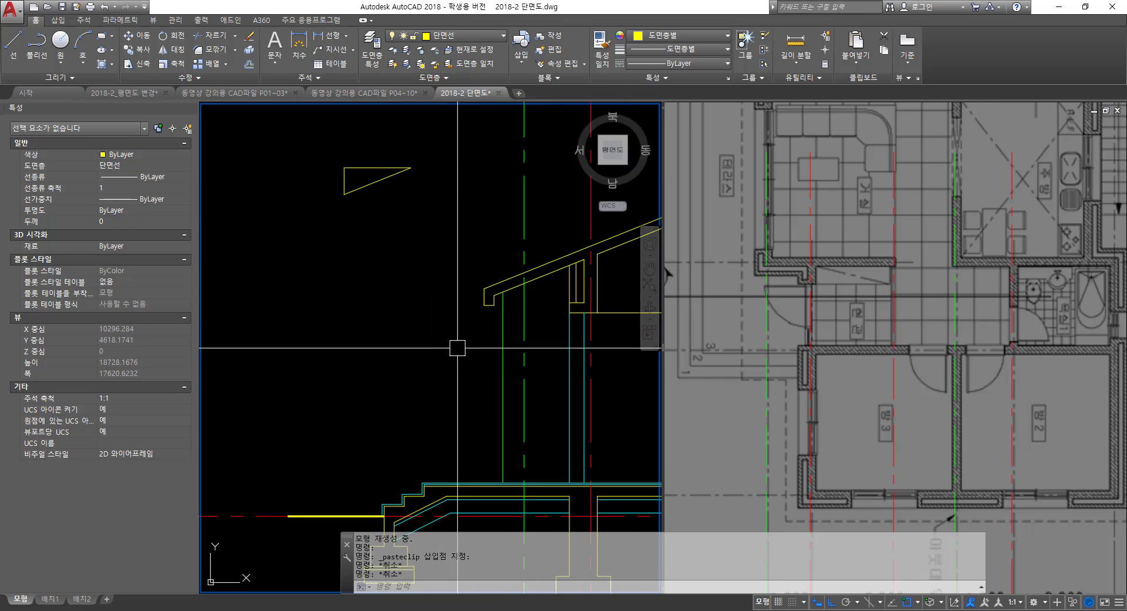
middle_drag(264, 364, 491, 380)
scroll(418, 333, down, 3)
scroll(273, 323, up, 4)
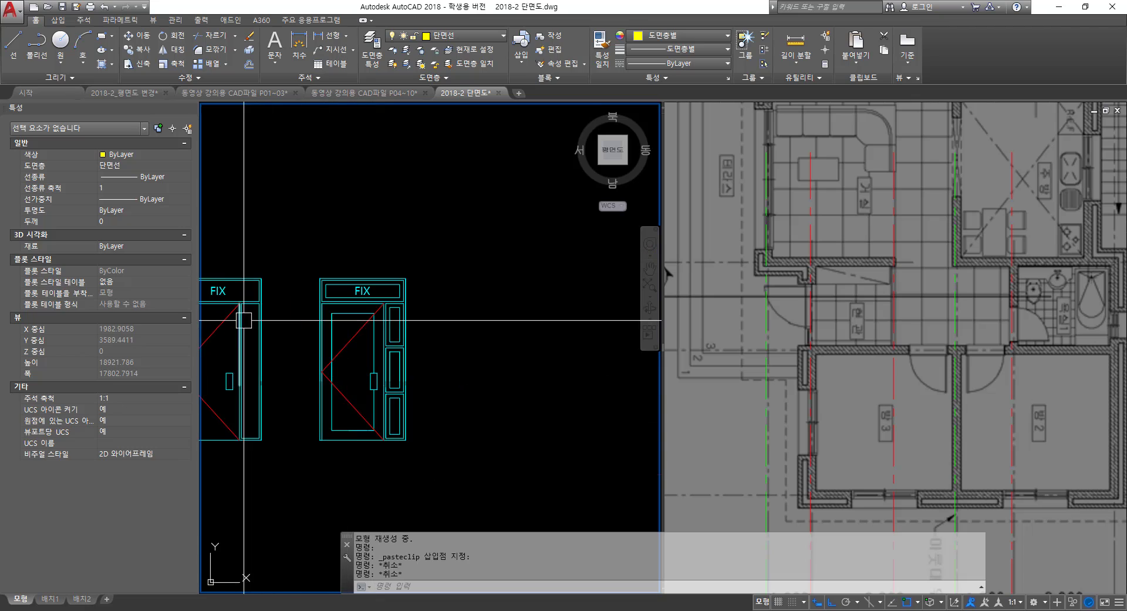
middle_drag(245, 320, 545, 319)
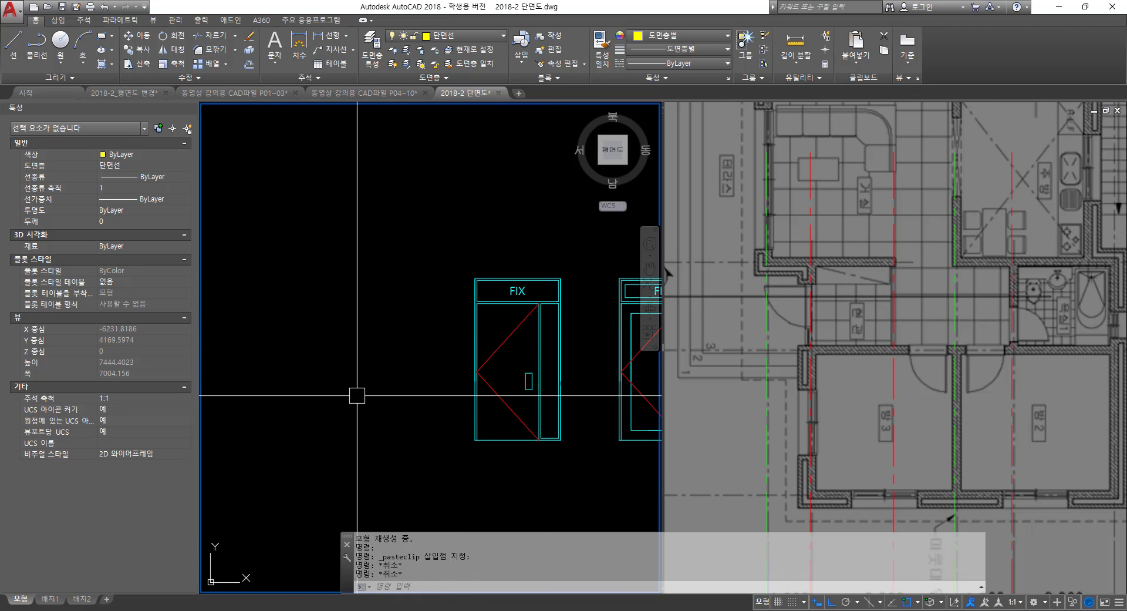
text(L)
key(Return)
click(315, 405)
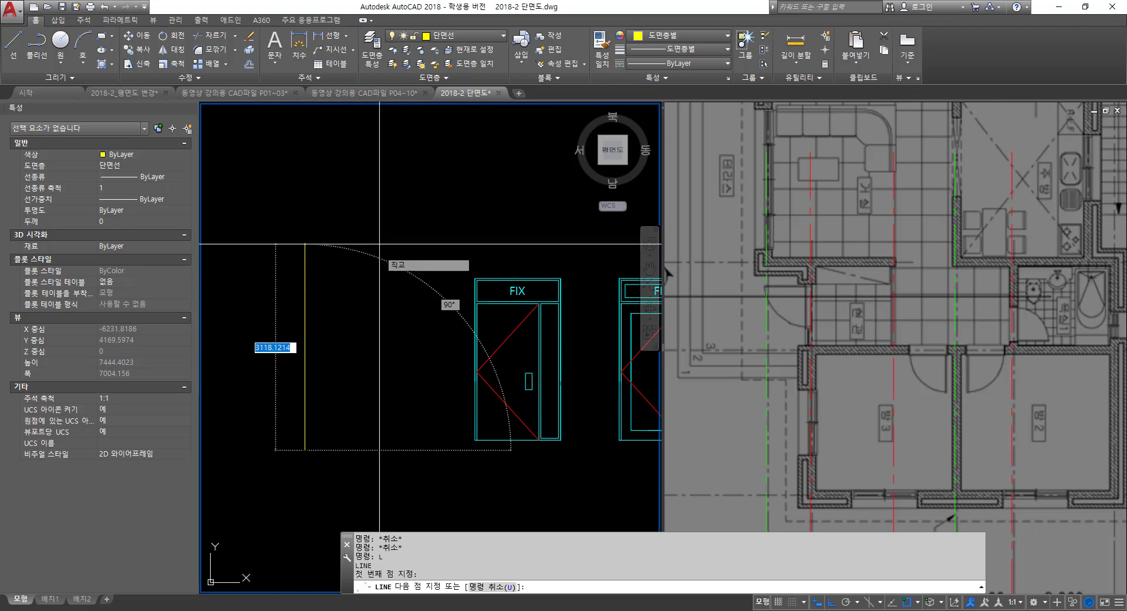
click(398, 200)
key(space)
- Draw a horizontal line about 1740 long across the lower end of the vertical line
key(space)
click(271, 435)
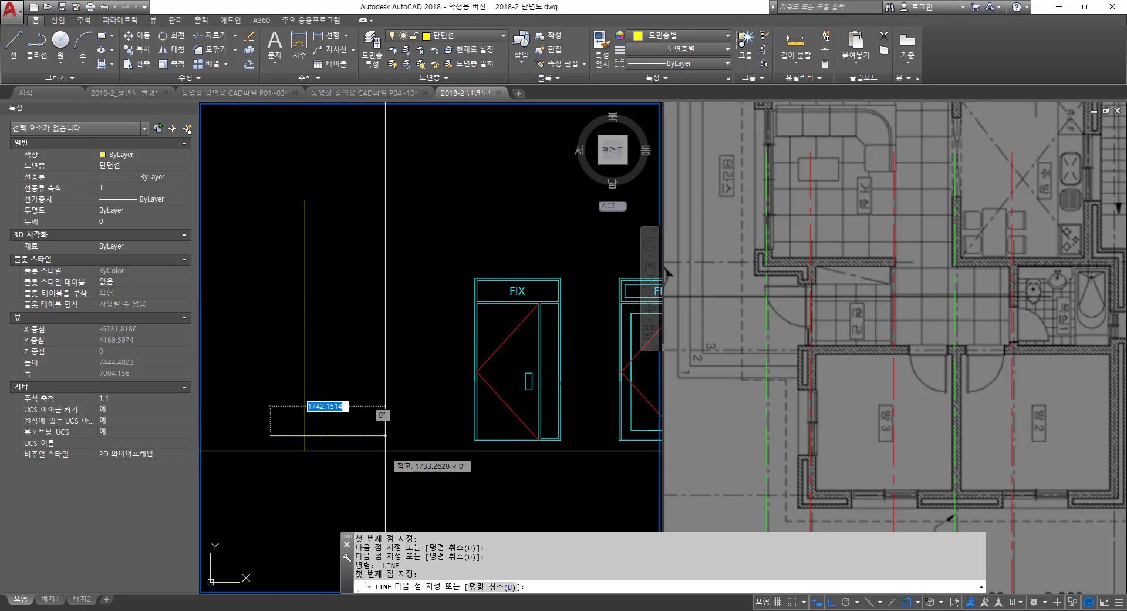
click(385, 445)
key(Escape)
key(Escape)
text(o)
key(Return)
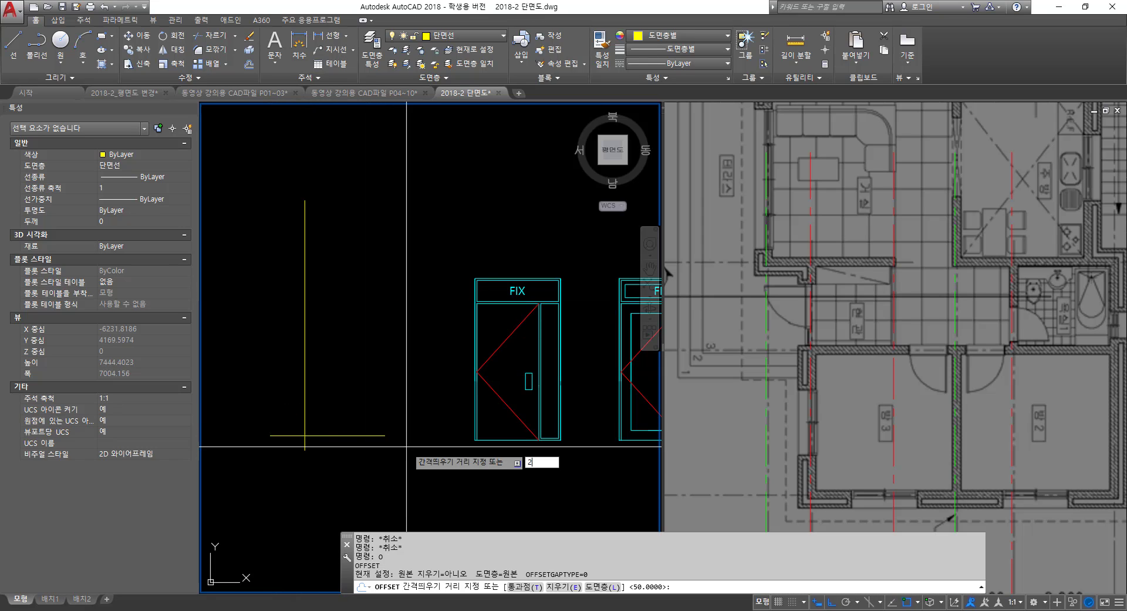
text(200)
key(Return)
key(Escape)
key(Escape)
- Offset the horizontal line 2100 upward to set the door opening height
key(space)
text(2100)
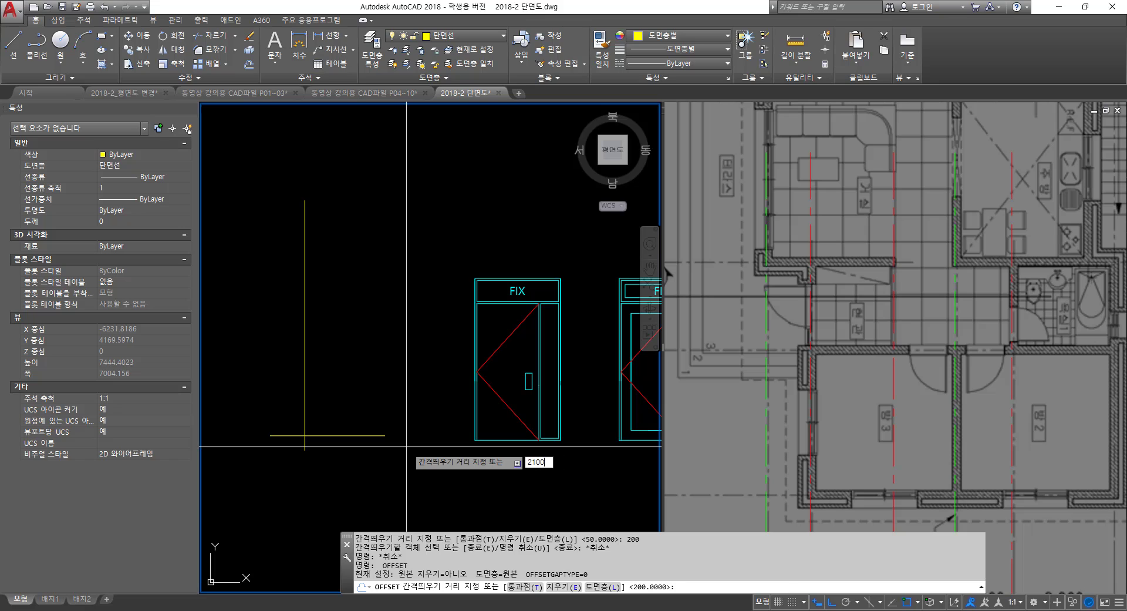
key(Return)
click(376, 435)
click(365, 357)
key(space)
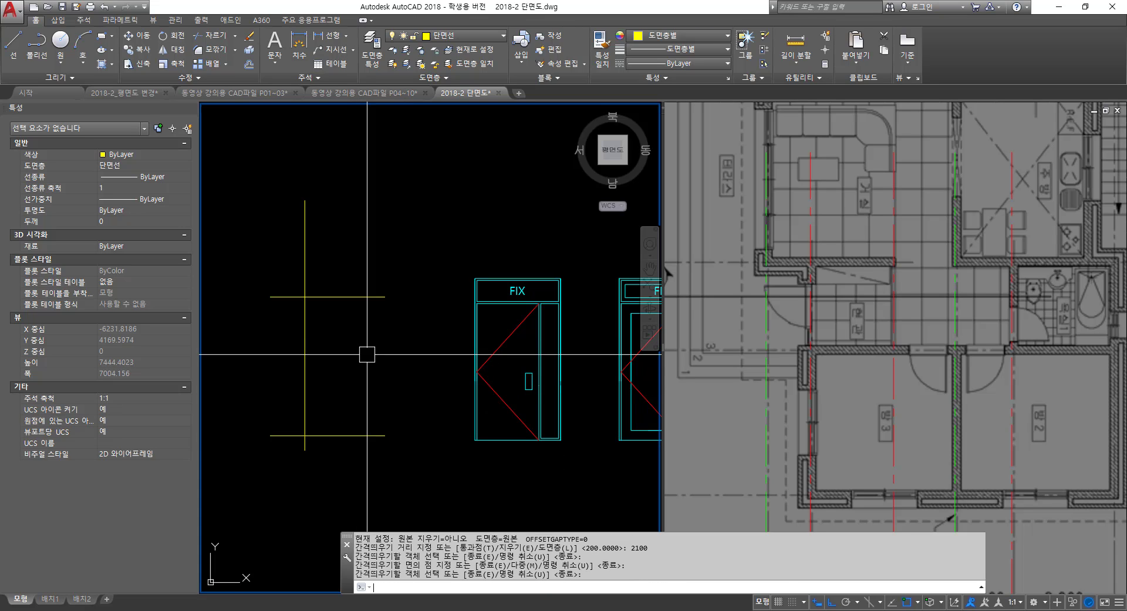
- Offset the vertical line 200 to the right
text(o)
key(space)
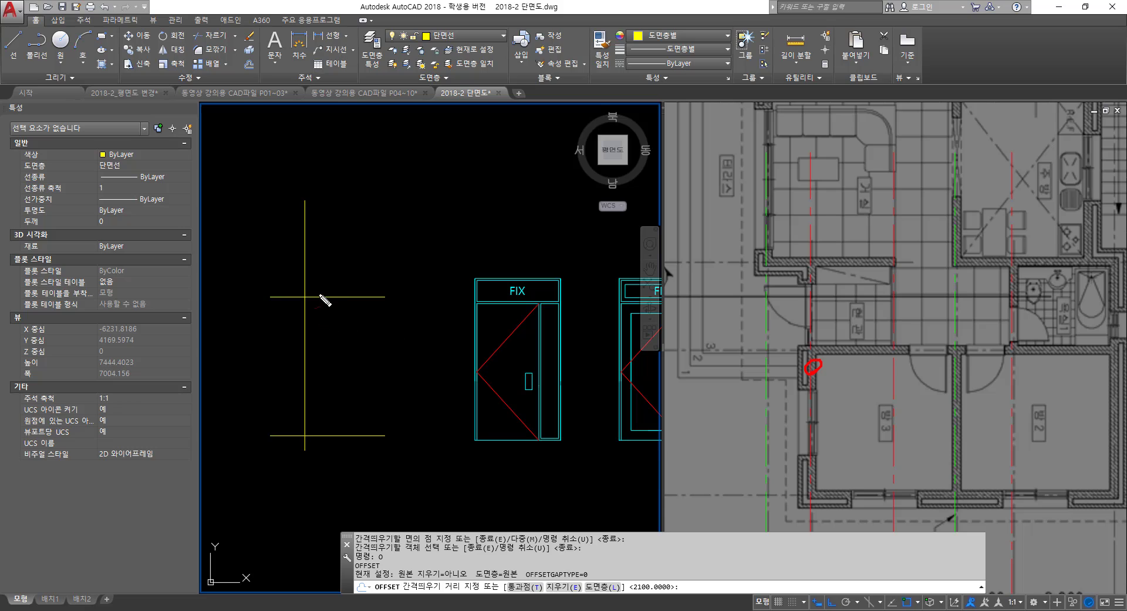
drag(317, 261, 315, 436)
text(o)
key(Return)
text(200)
key(Return)
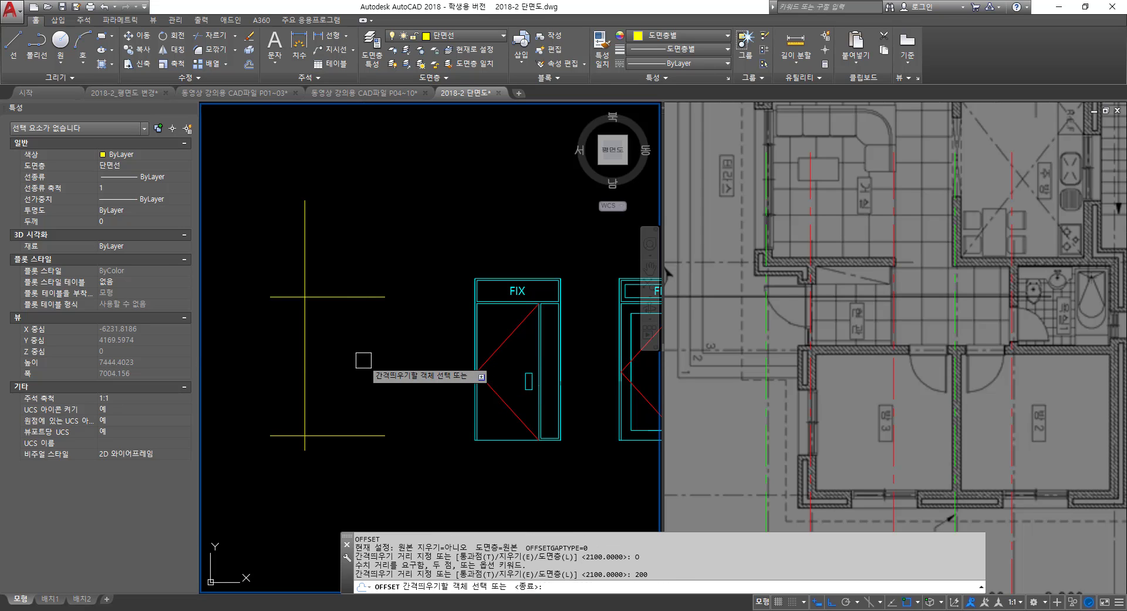
click(305, 367)
click(356, 371)
scroll(336, 342, up, 2)
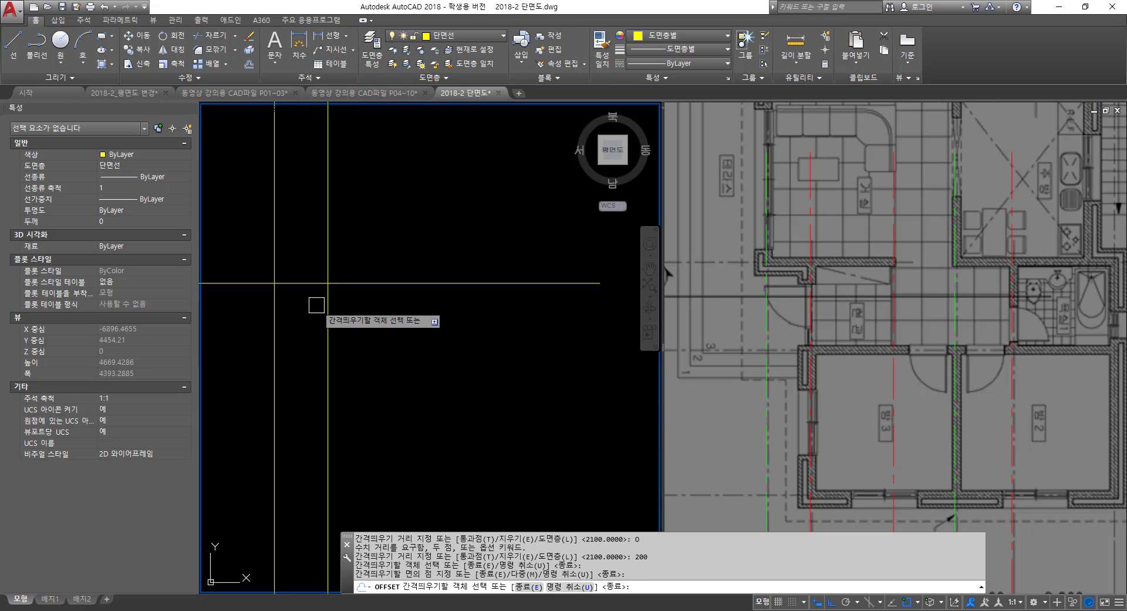
key(Return)
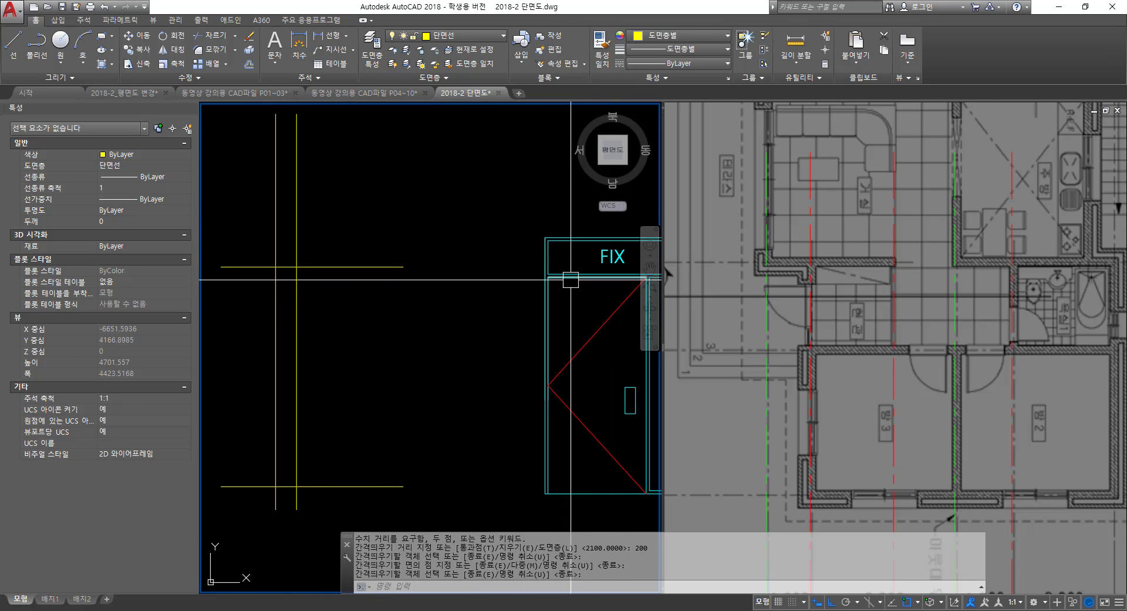
- Offset the upper horizontal line 45 downward
scroll(377, 335, up, 2)
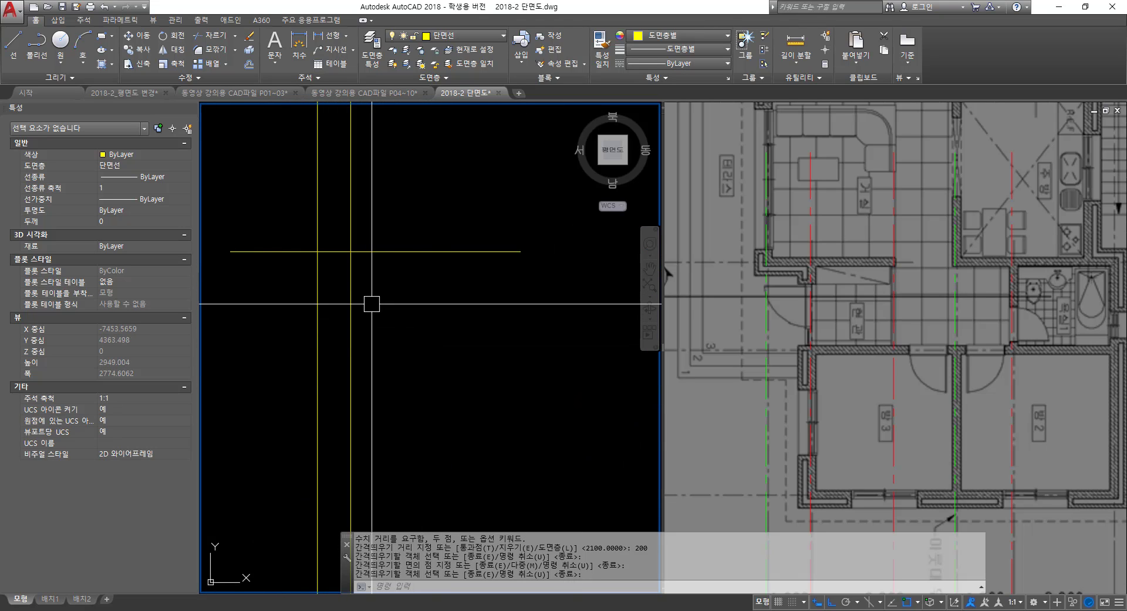
text(o)
key(Return)
text(45)
key(Return)
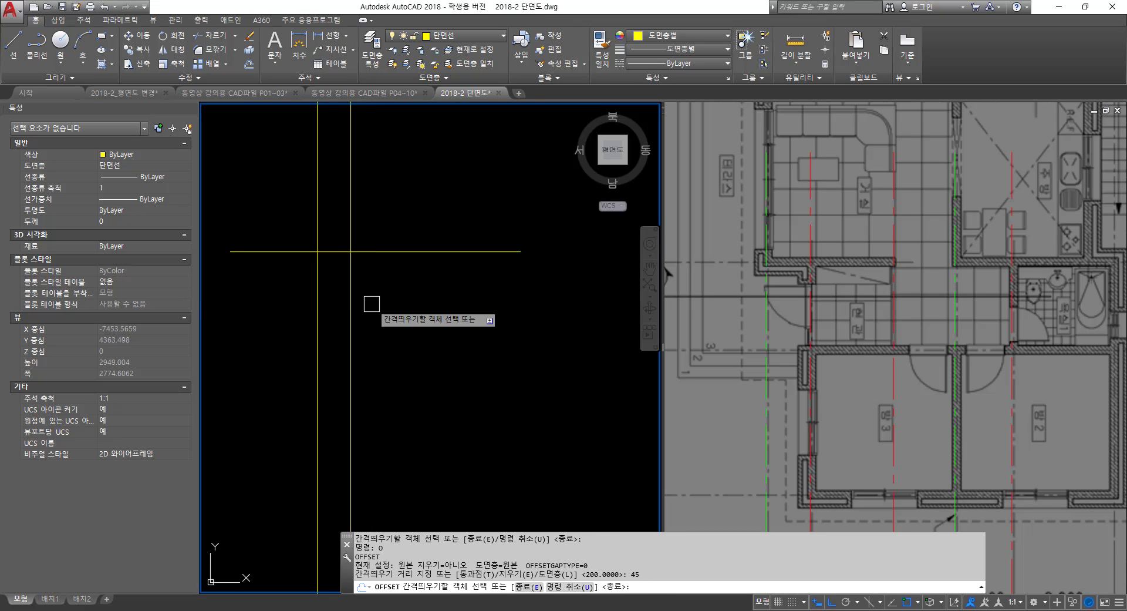
click(441, 251)
scroll(292, 253, up, 4)
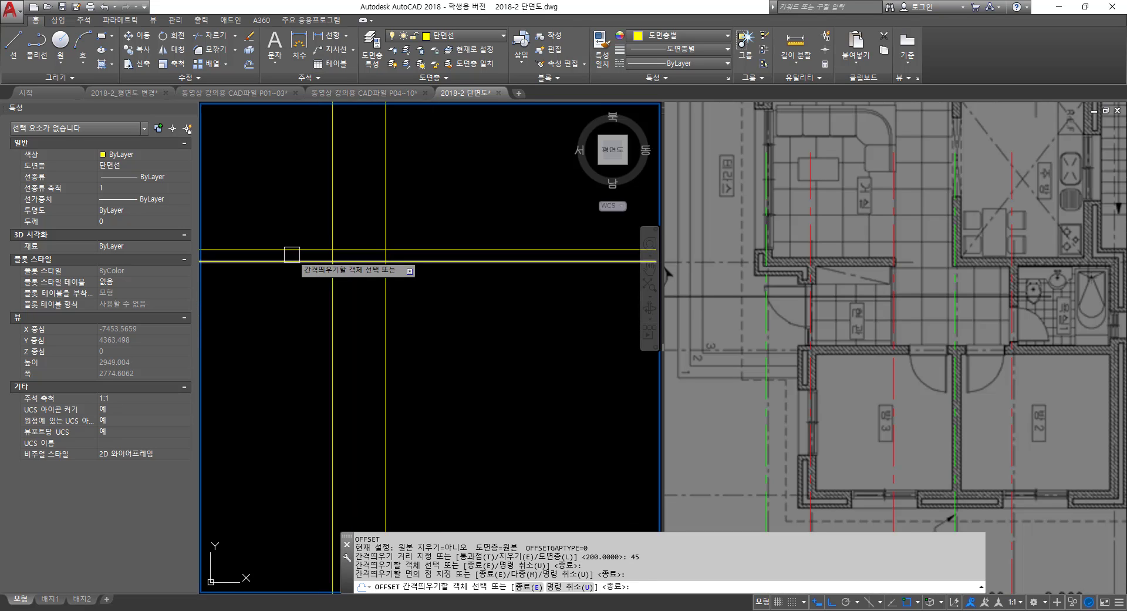
click(345, 317)
key(Return)
key(Return)
key(Escape)
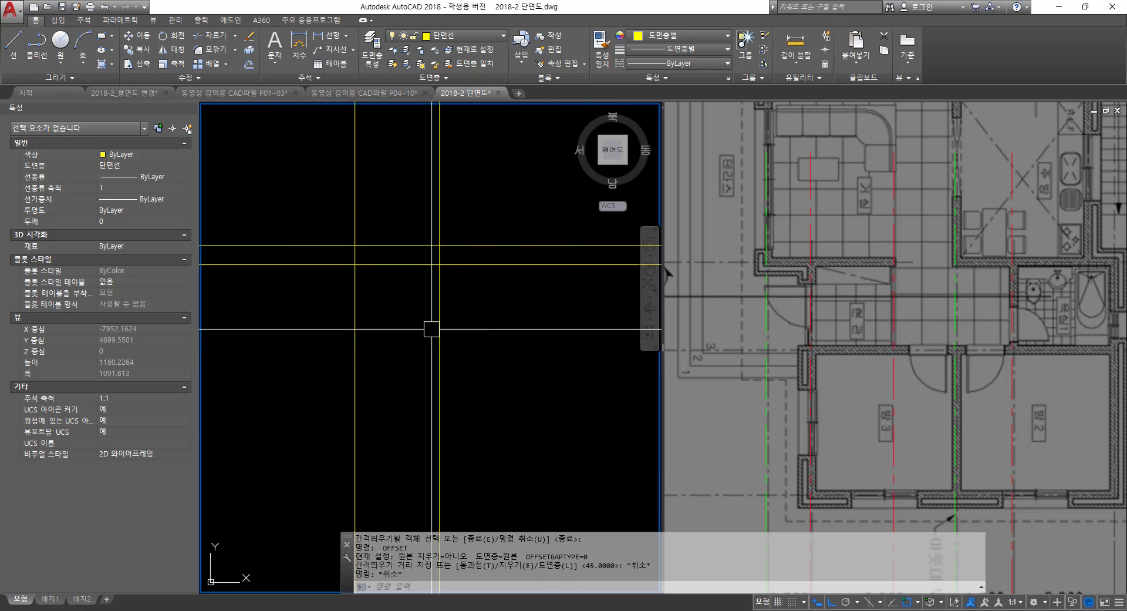
- Erase the offset line just below the upper horizontal line
click(504, 264)
text(e)
key(Return)
- Offset the upper horizontal line 45 downward again for the door frame thickness
text(o)
key(Return)
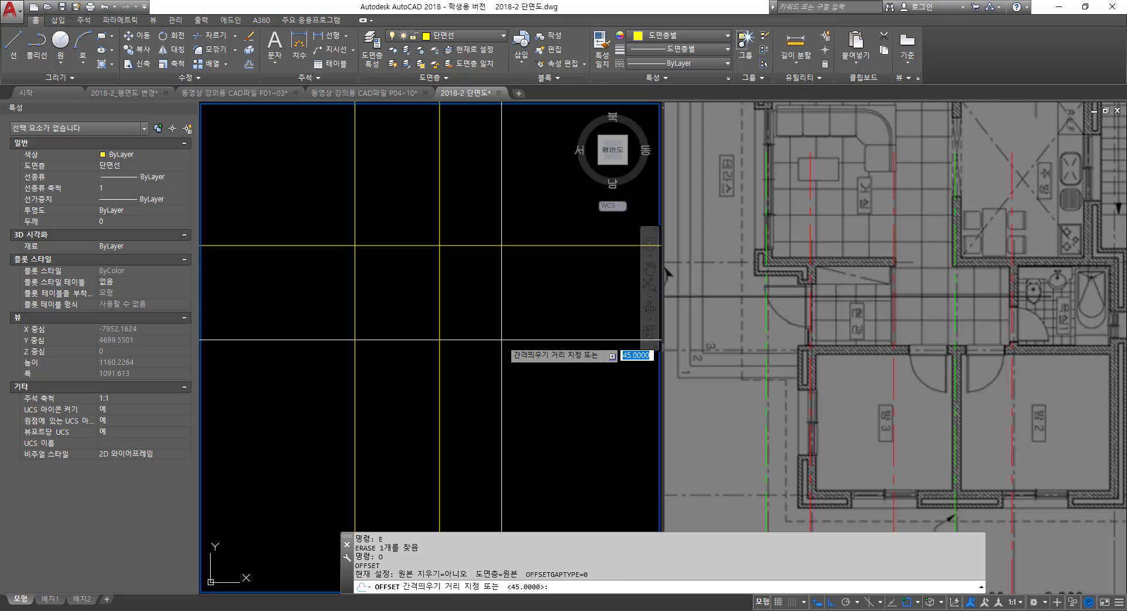
text(45)
key(Return)
click(557, 245)
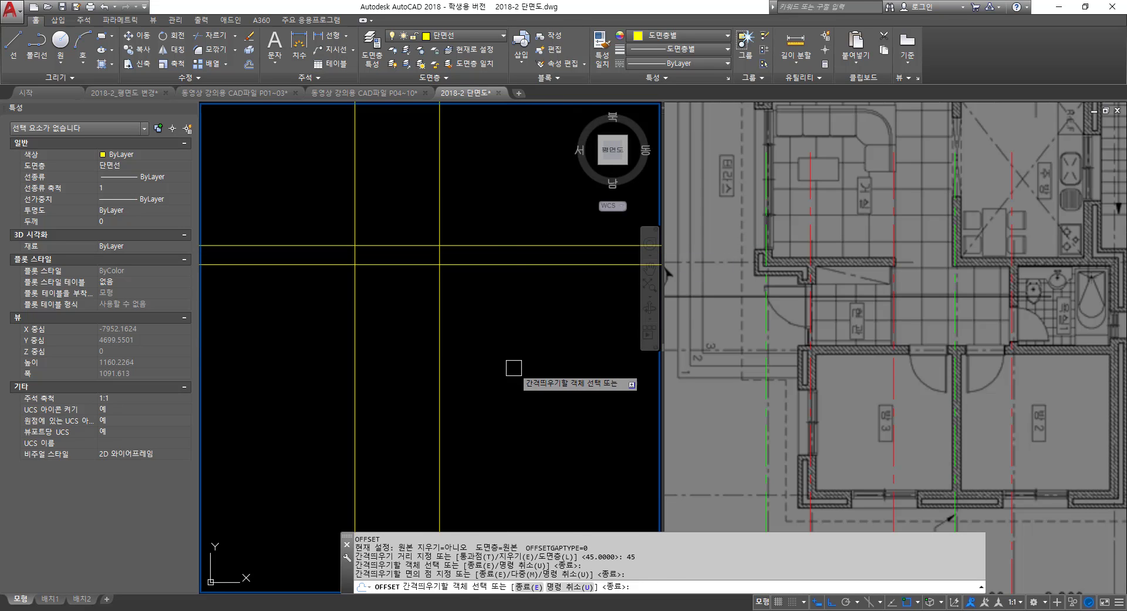
click(505, 361)
key(Return)
key(Return)
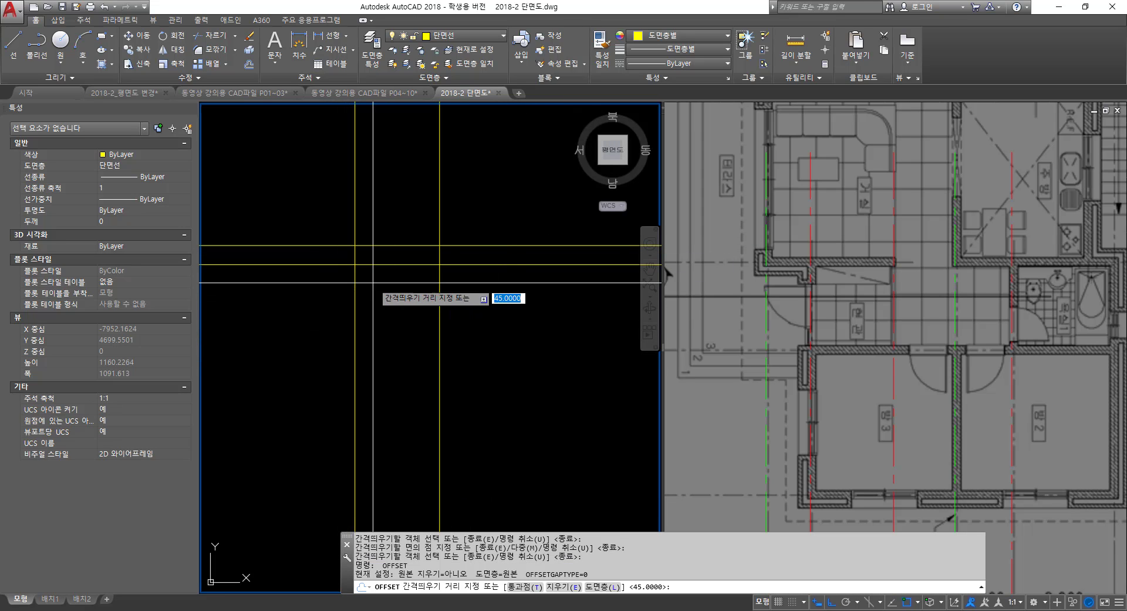
key(ctrl+2)
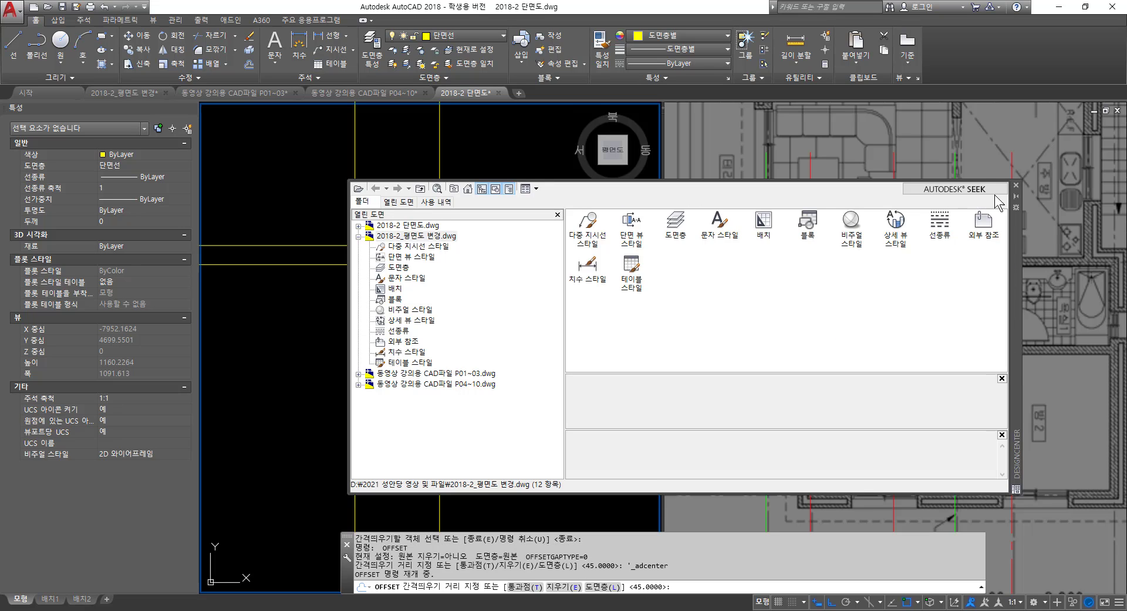
click(1017, 185)
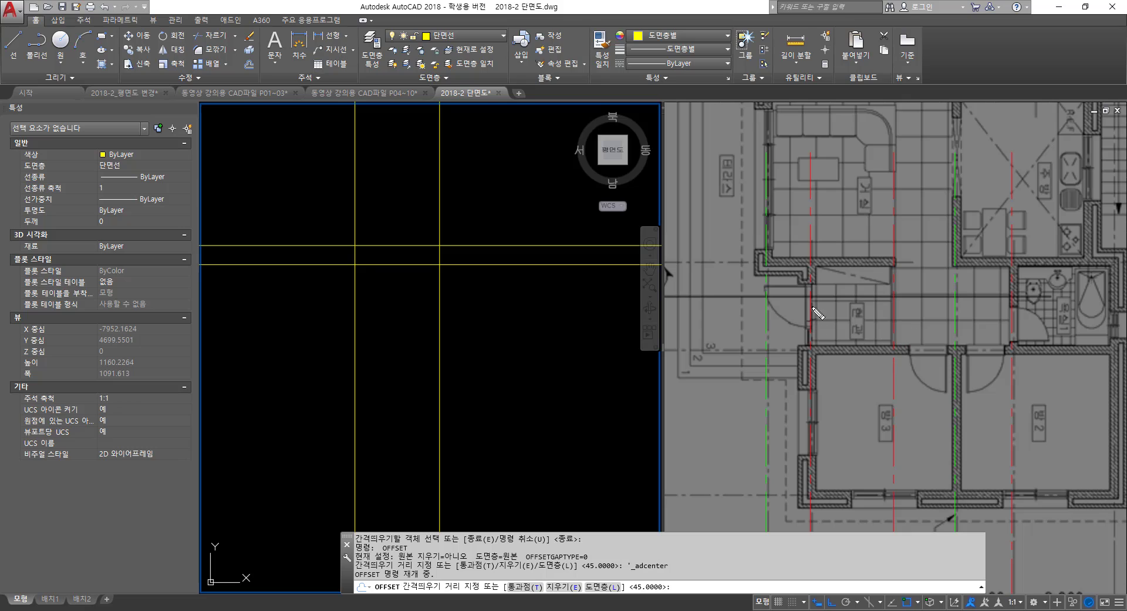
mouse_move(796, 286)
mouse_down()
mouse_move(753, 287)
mouse_move(802, 333)
mouse_up()
mouse_move(352, 255)
mouse_down()
mouse_move(374, 254)
mouse_move(353, 304)
mouse_up()
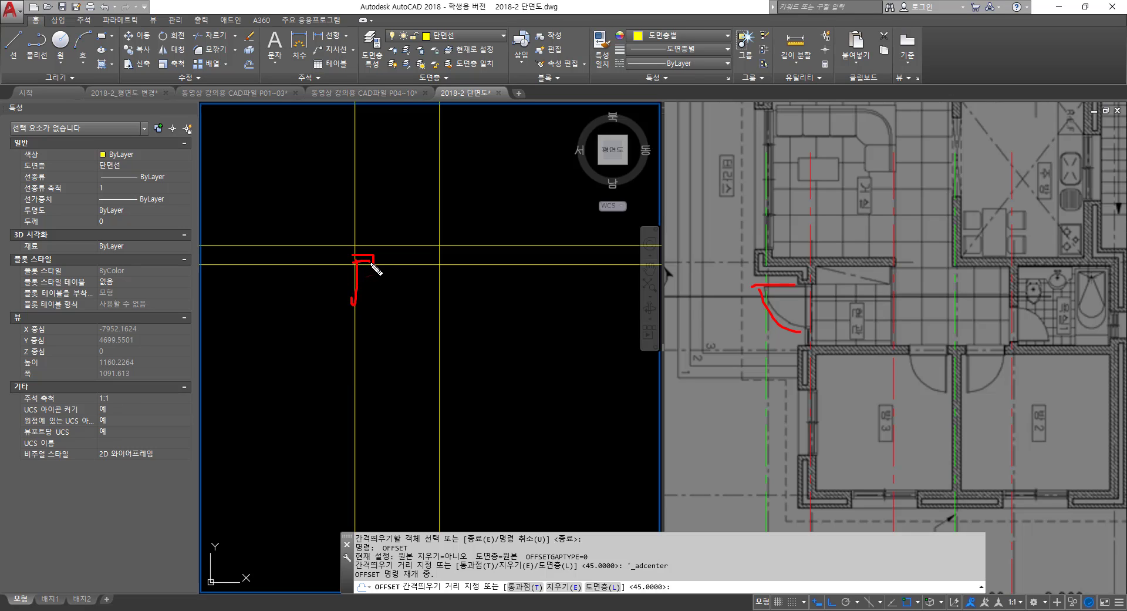
drag(373, 259, 366, 344)
mouse_move(694, 297)
mouse_down()
mouse_move(924, 299)
mouse_move(933, 263)
mouse_move(907, 271)
mouse_up()
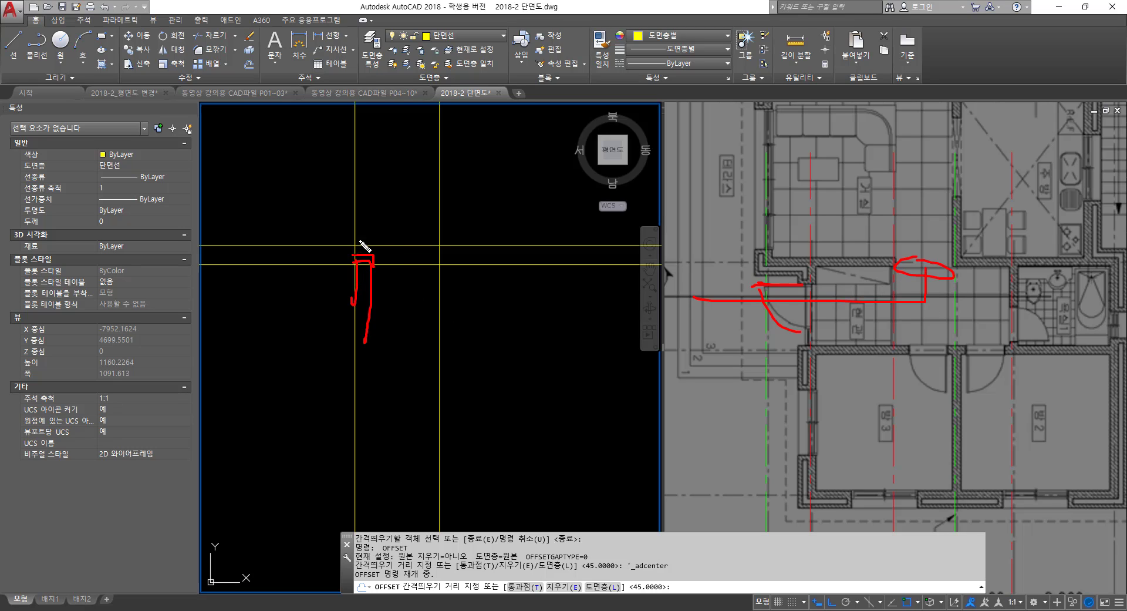
mouse_move(359, 244)
mouse_down()
mouse_move(417, 246)
mouse_move(434, 275)
mouse_move(362, 249)
mouse_up()
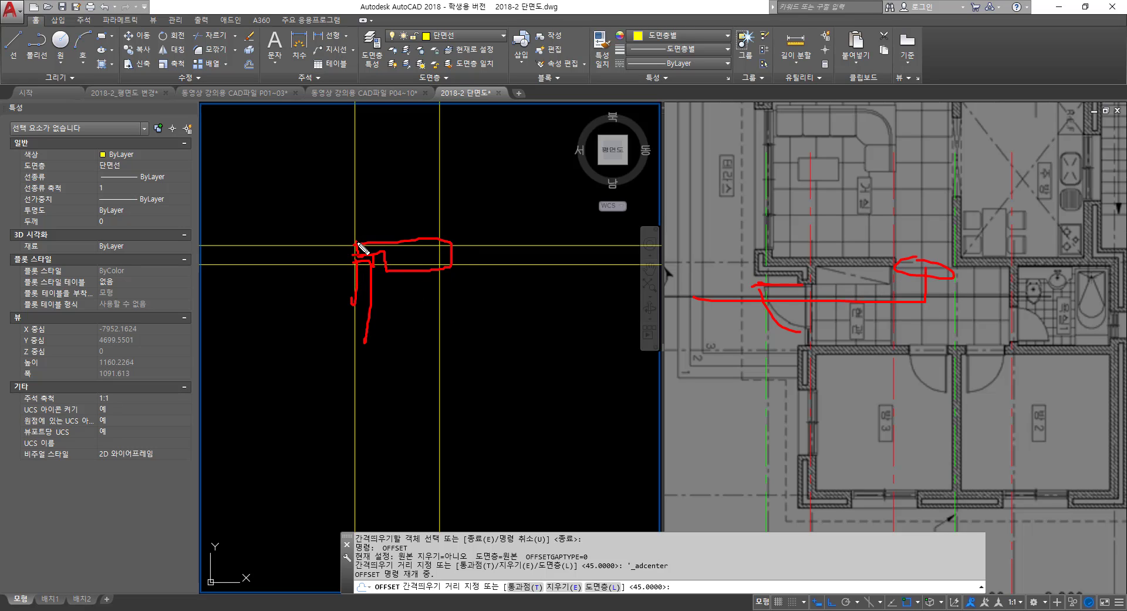
drag(352, 319, 310, 331)
mouse_move(322, 316)
mouse_down()
mouse_move(320, 348)
mouse_move(325, 330)
mouse_up()
key(Escape)
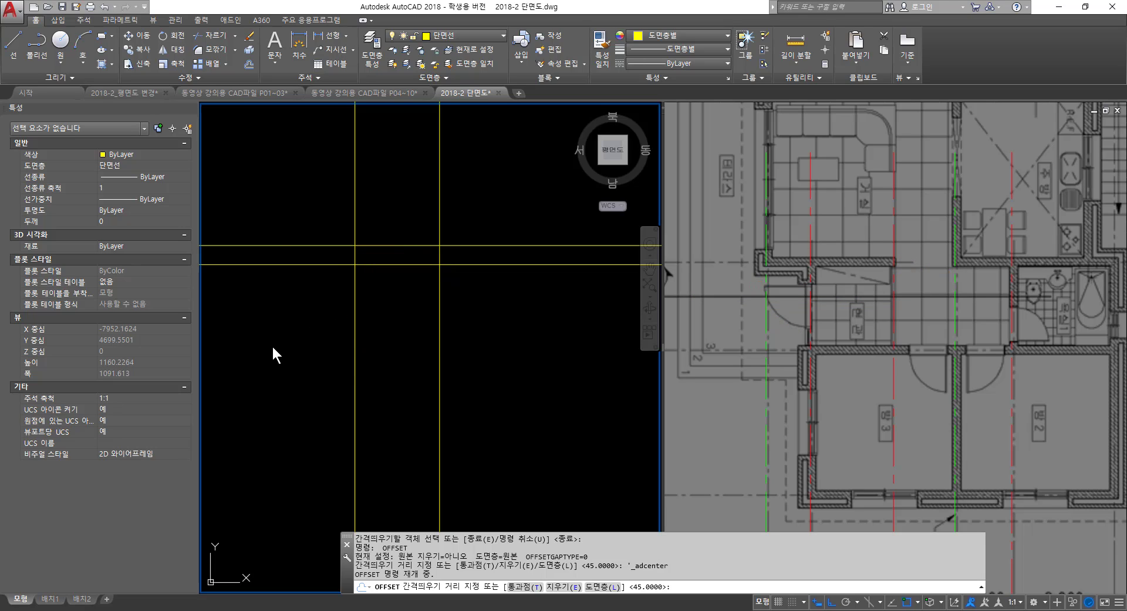
key(Escape)
key(Escape)
text(o)
key(Return)
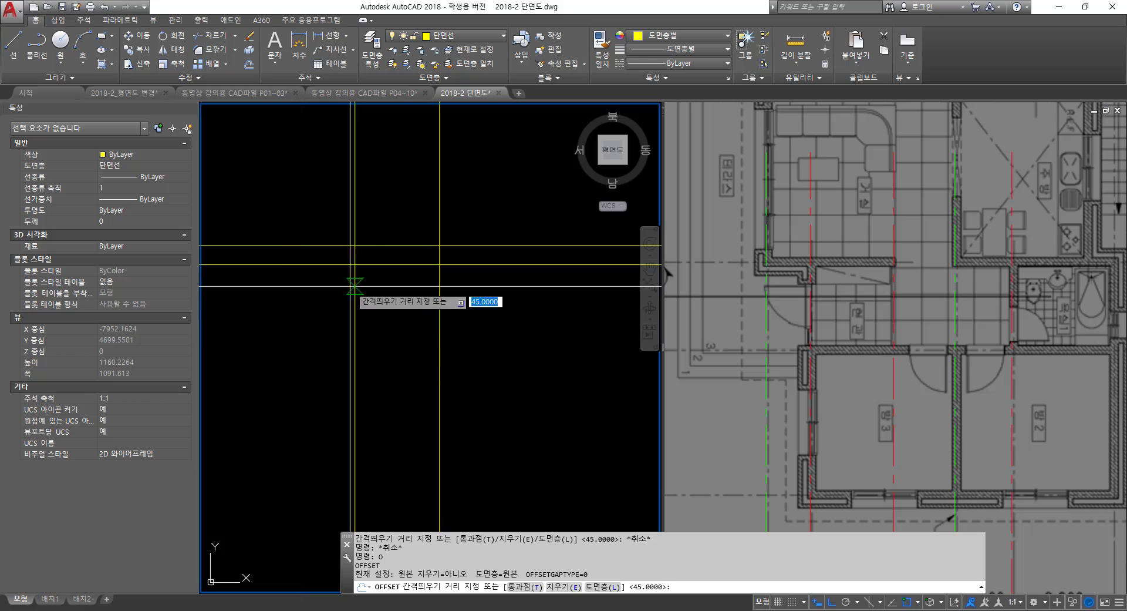
text(1)
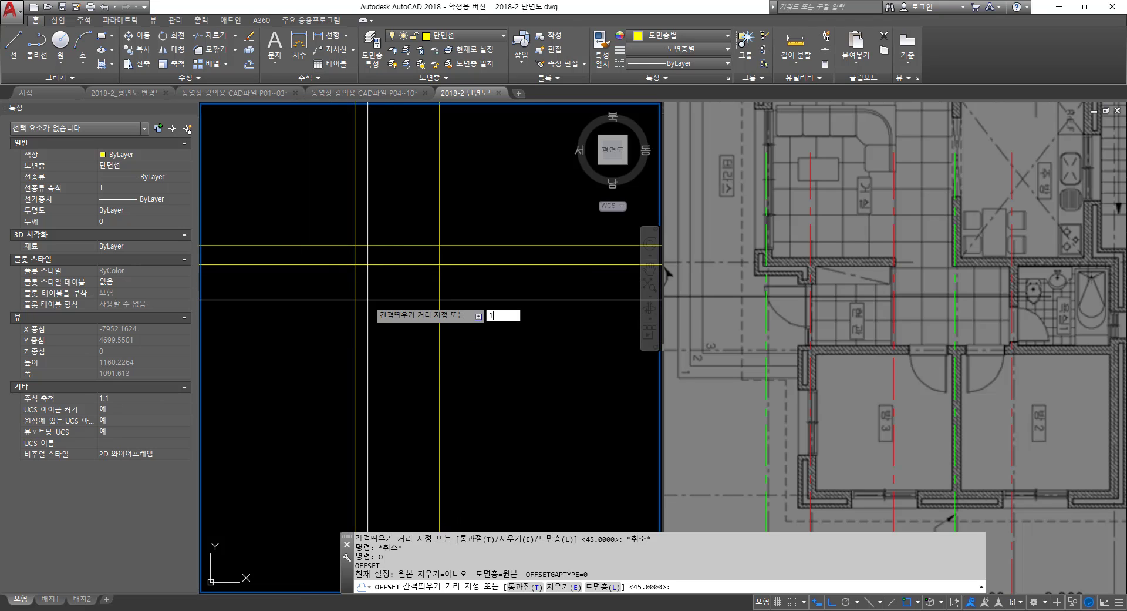
text(0)
key(Return)
key(Escape)
key(Escape)
- Offset the lower of the two frame lines 10 upward
key(Return)
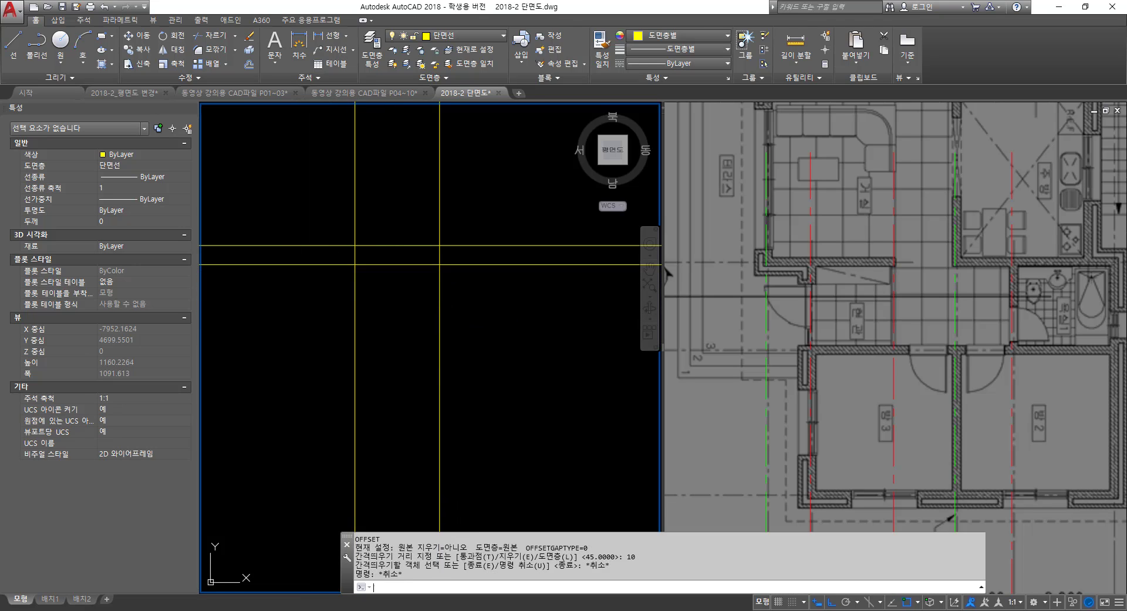
text(10)
key(Return)
click(318, 263)
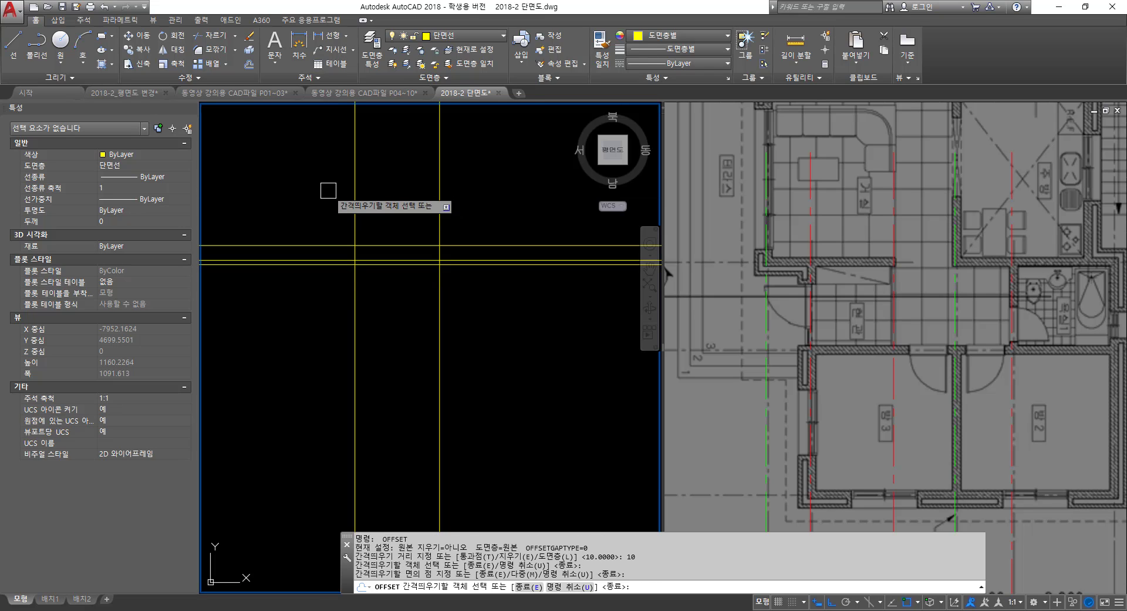
click(326, 239)
key(Escape)
- Erase the line 10 above the lower frame line
scroll(327, 247, up, 2)
text(e)
key(Return)
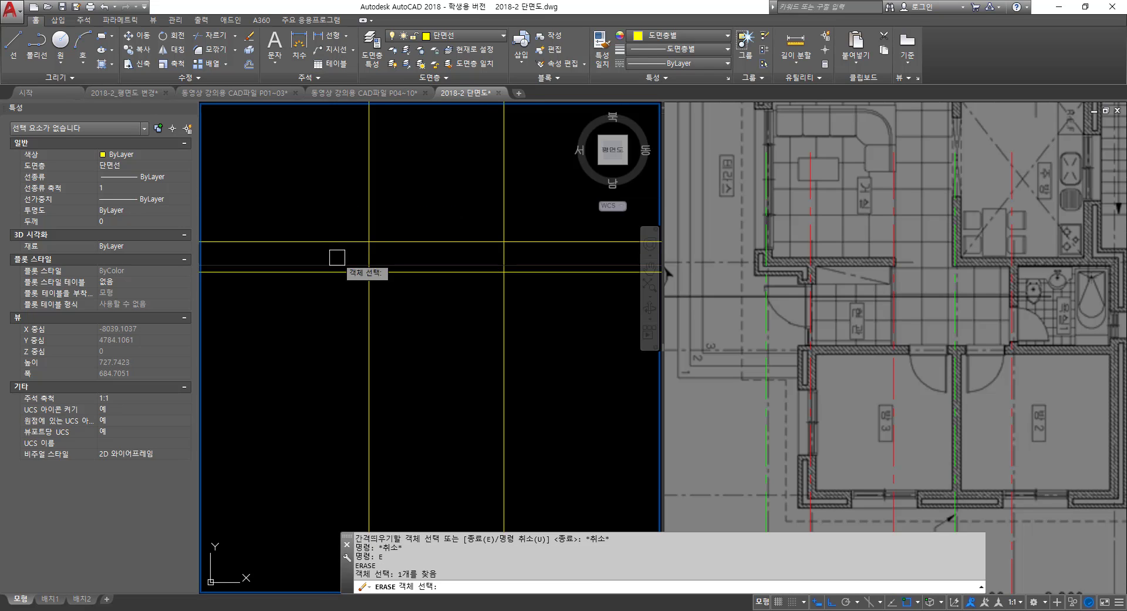
click(338, 260)
key(Return)
- Offset the lower frame line 15 upward to form the door stop rebate
text(o)
key(Return)
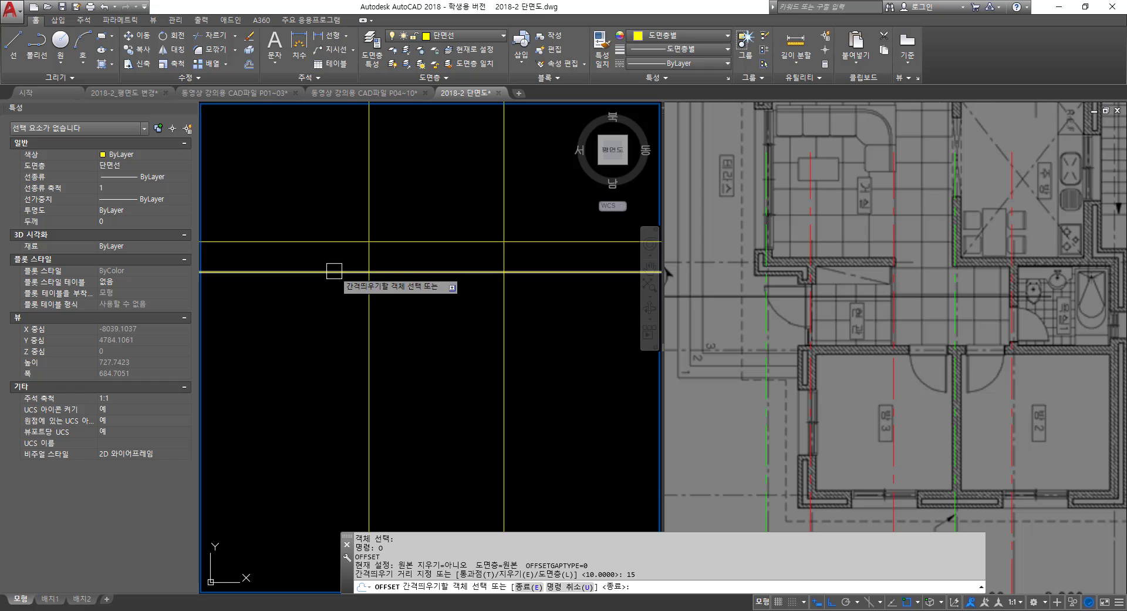
click(331, 270)
click(313, 142)
key(space)
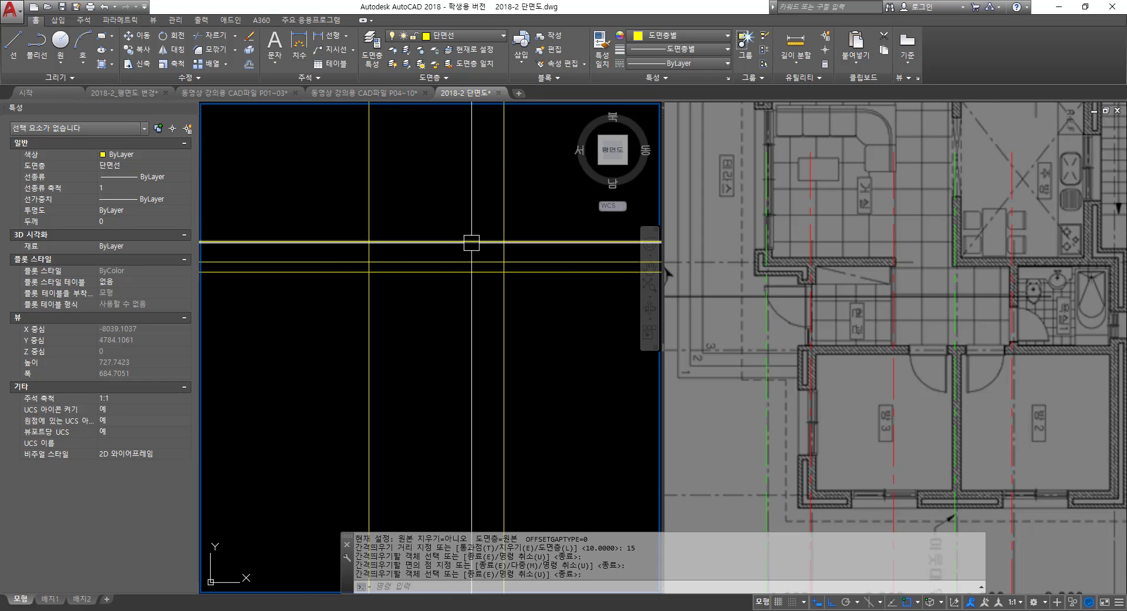
key(space)
key(space)
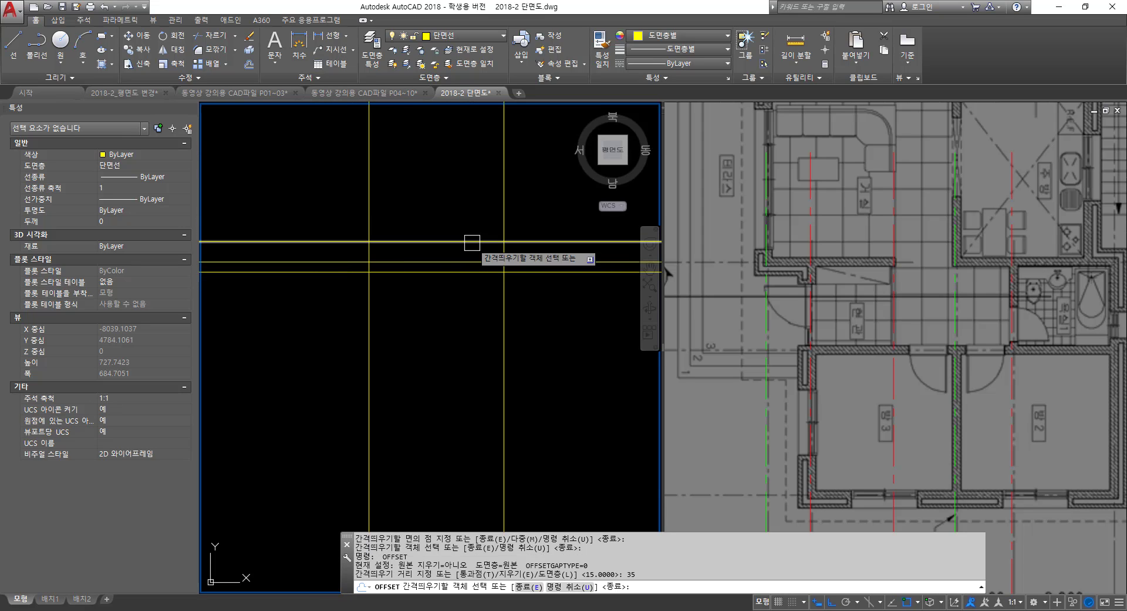
key(Escape)
- Offset the frame's outer-left vertical line 35 to the right to set the door stop rebate width
key(space)
text(3)
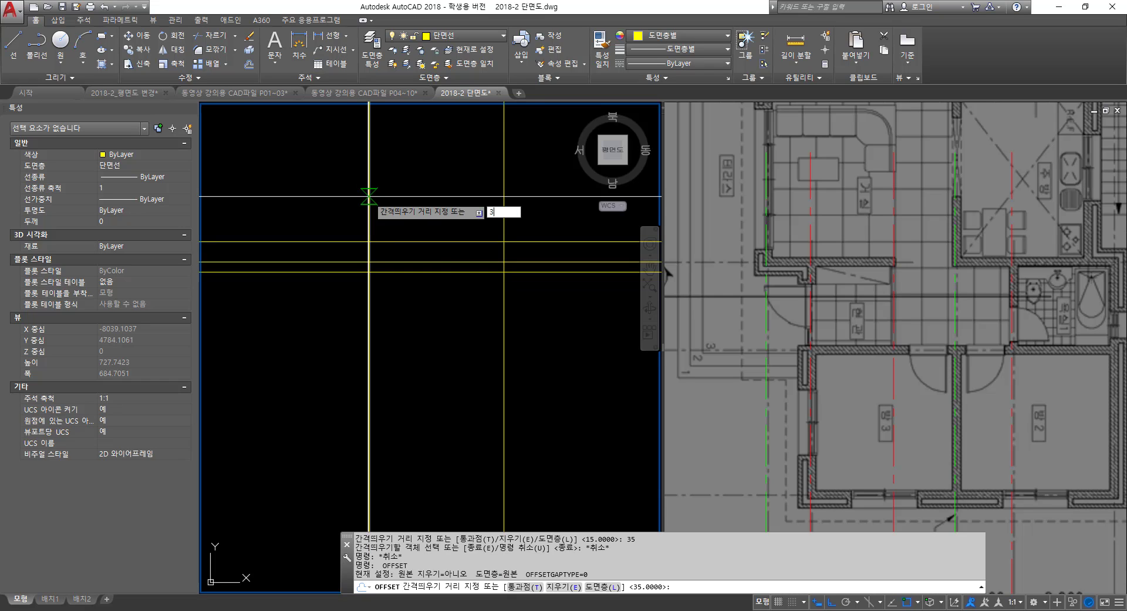
text(5)
key(space)
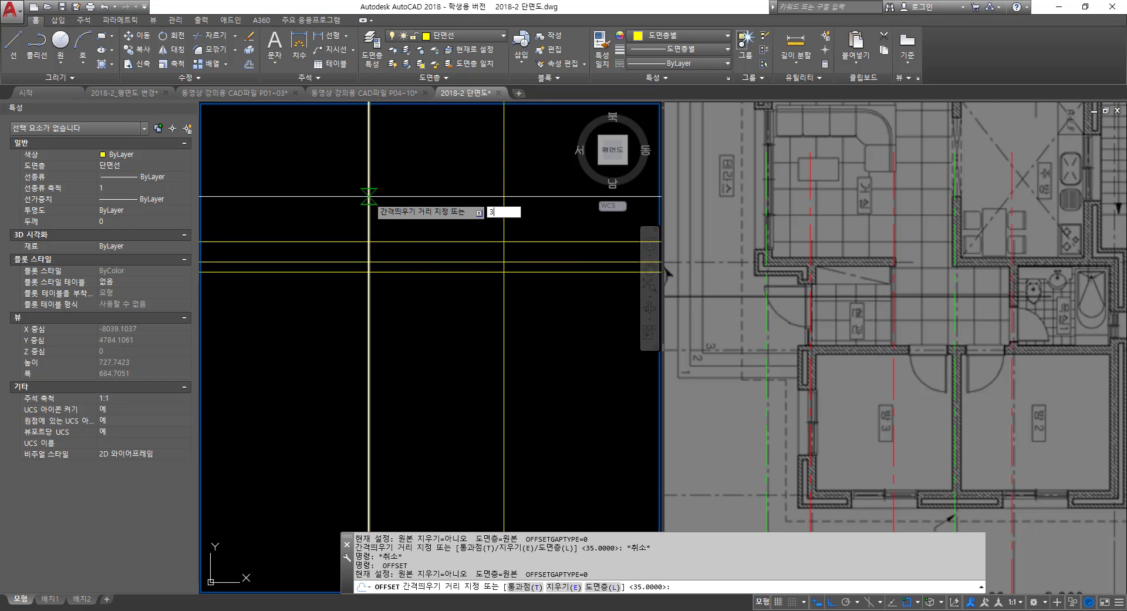
click(369, 196)
click(438, 195)
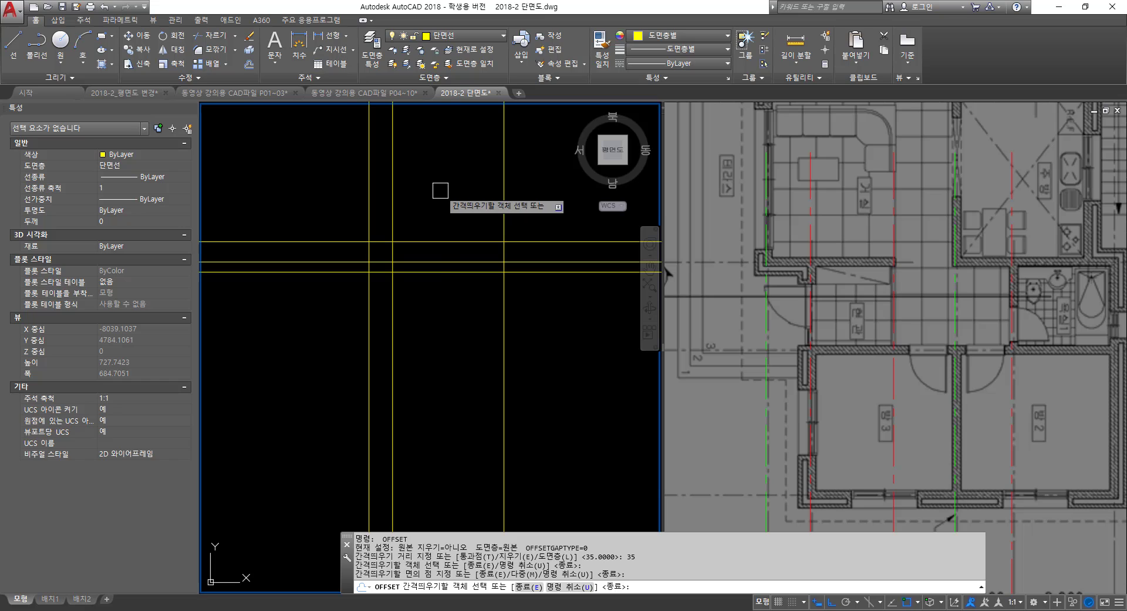
key(space)
text(TR)
key(space)
key(Escape)
key(Escape)
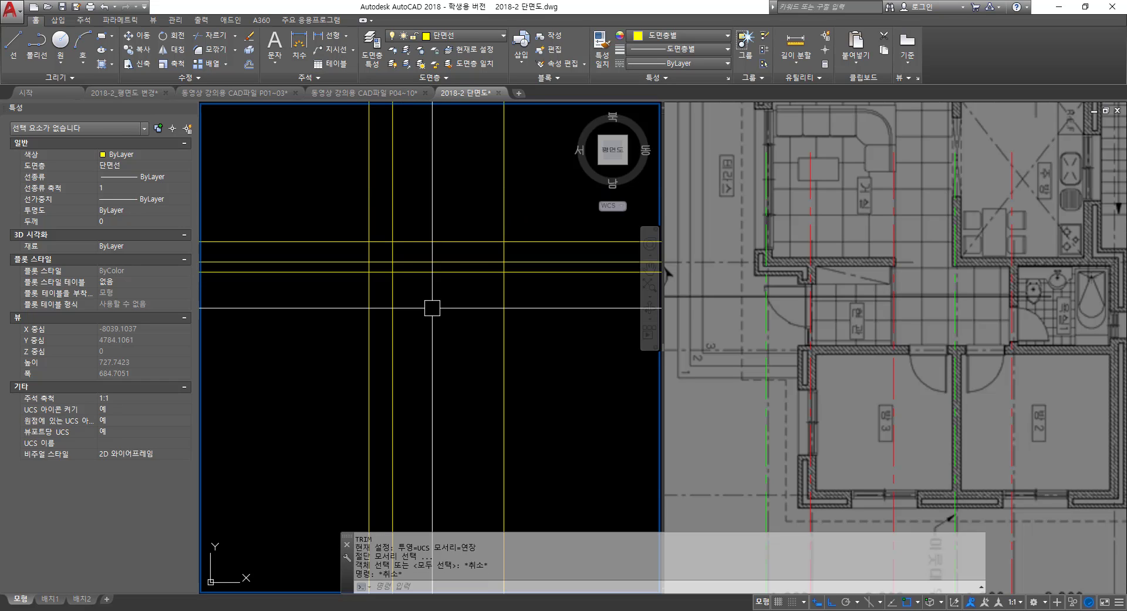
- Draw rectangles over the construction line intersections for the full frame outline and for the 35 by 15 rebate at its lower-left corner
text(REC)
key(space)
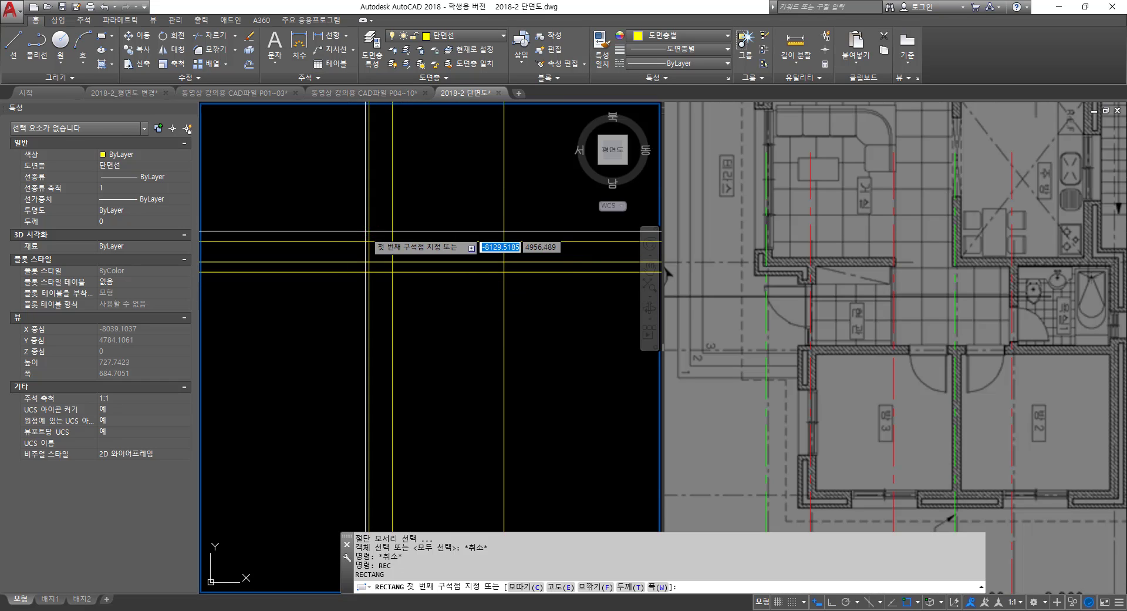
click(369, 241)
click(504, 262)
key(space)
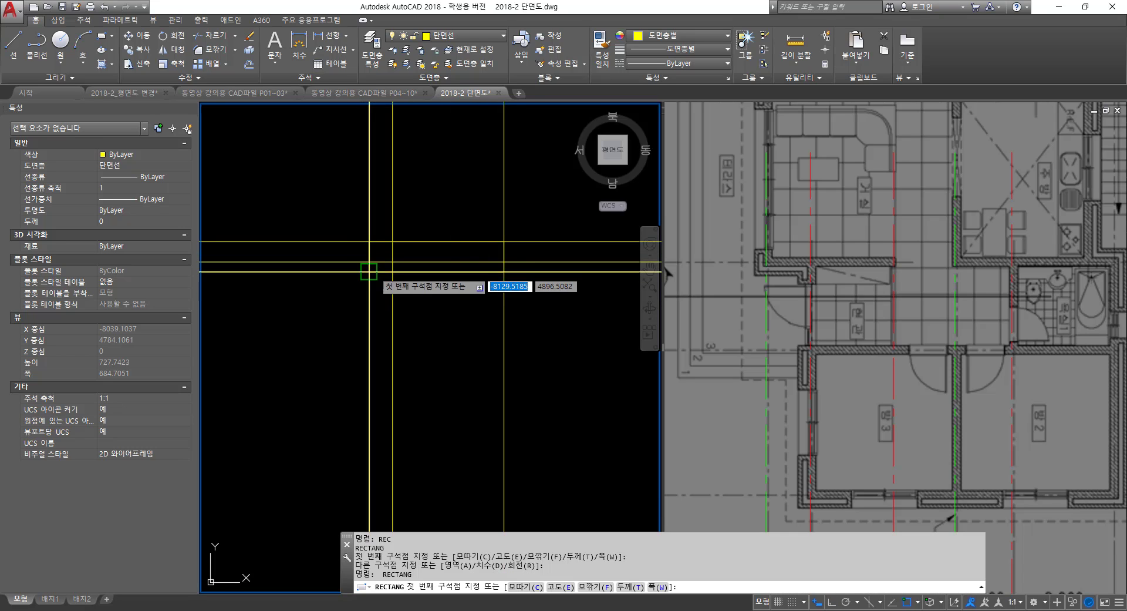
click(369, 262)
click(392, 278)
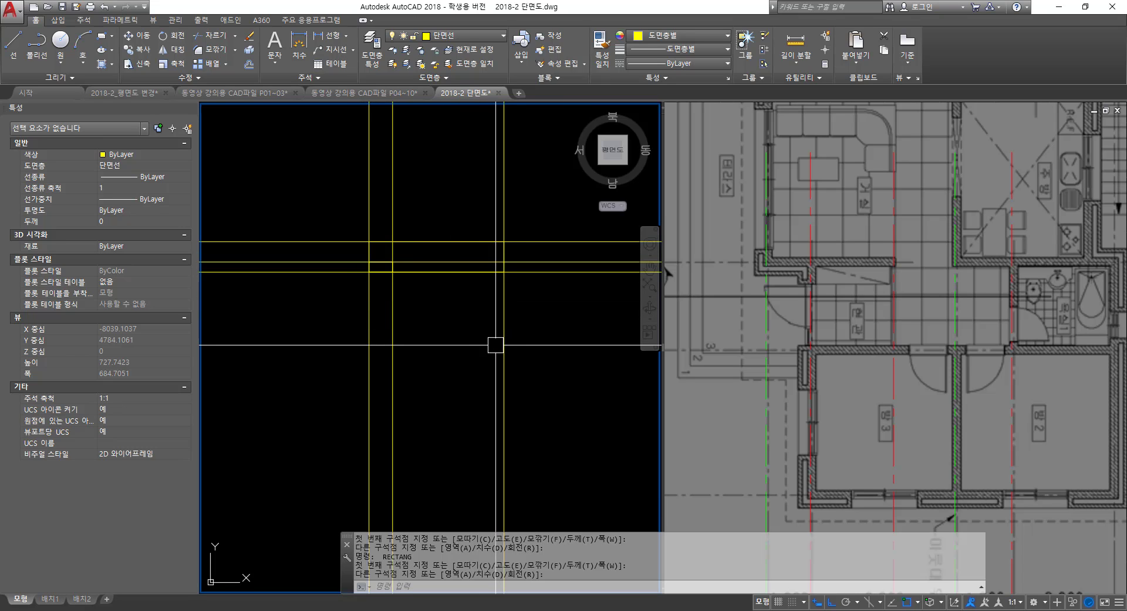
- Erase the three vertical and three horizontal construction lines, keeping only the frame and rebate rectangles
text(E)
key(space)
drag(540, 357, 302, 403)
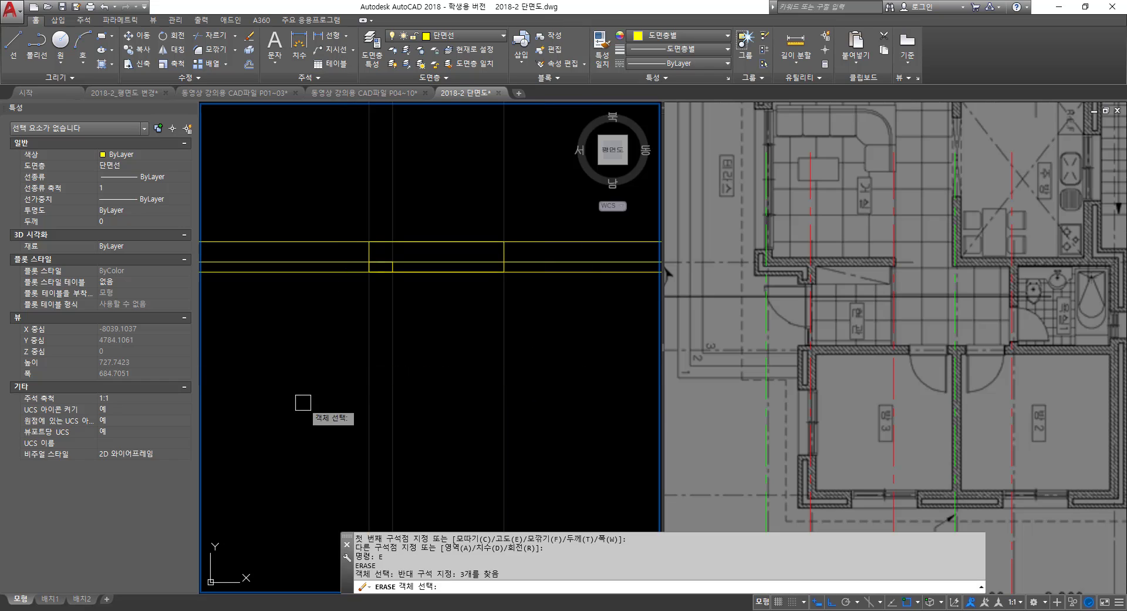
key(space)
text(E)
key(space)
click(327, 389)
click(276, 139)
key(space)
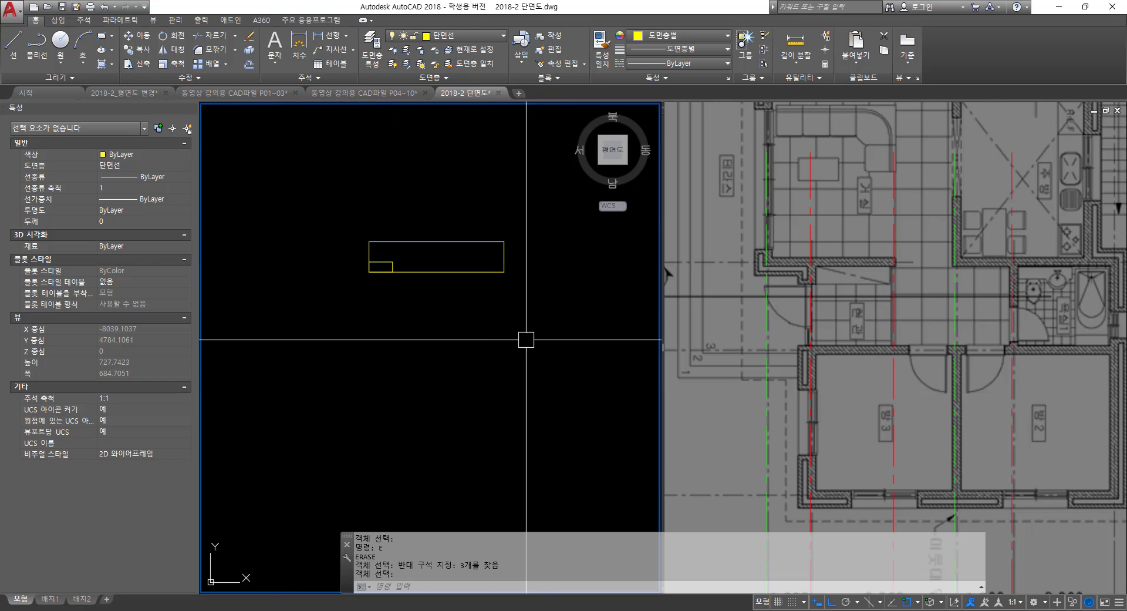
- Trim the overlapping edges at the frame's lower-left corner so the rebate is notched out of the profile
text(TR)
click(516, 376)
click(323, 229)
key(space)
scroll(384, 296, up, 4)
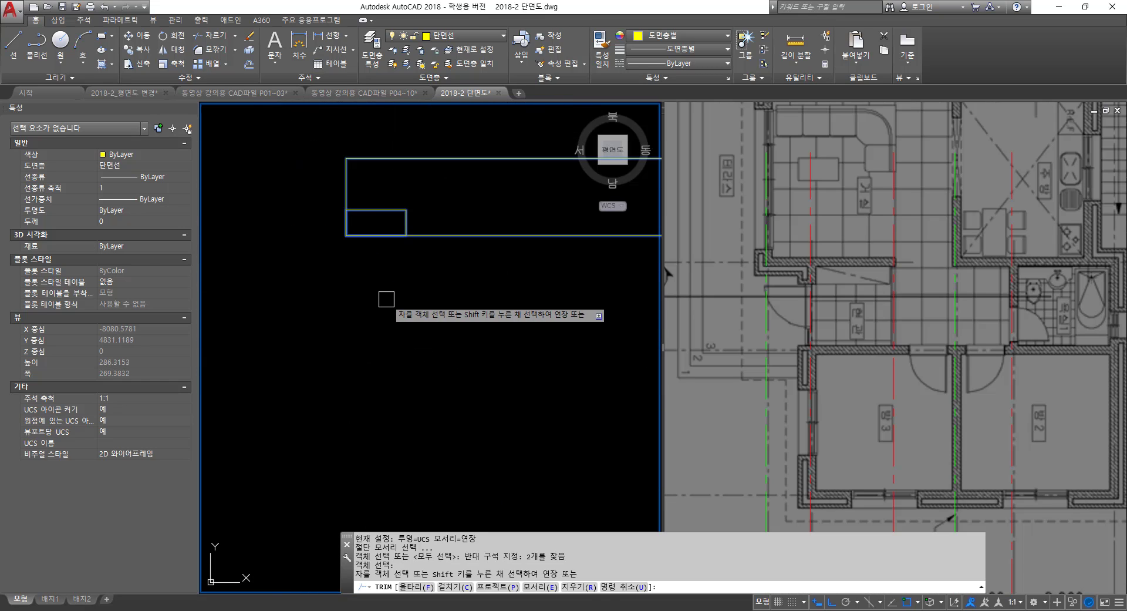
click(385, 300)
click(309, 229)
key(space)
scroll(289, 269, down, 5)
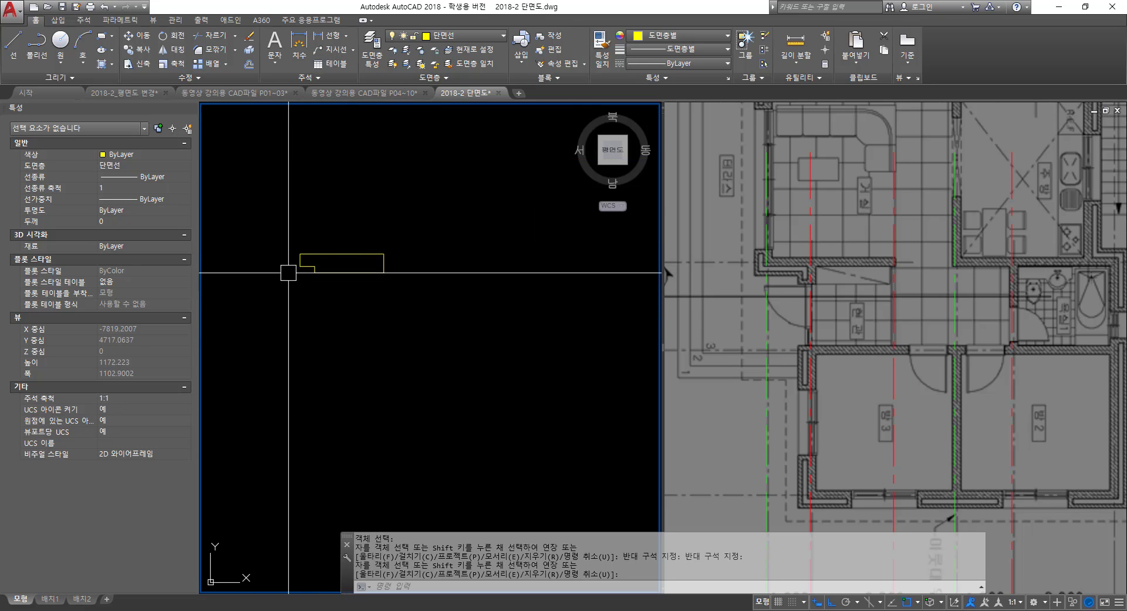
scroll(289, 290, up, 3)
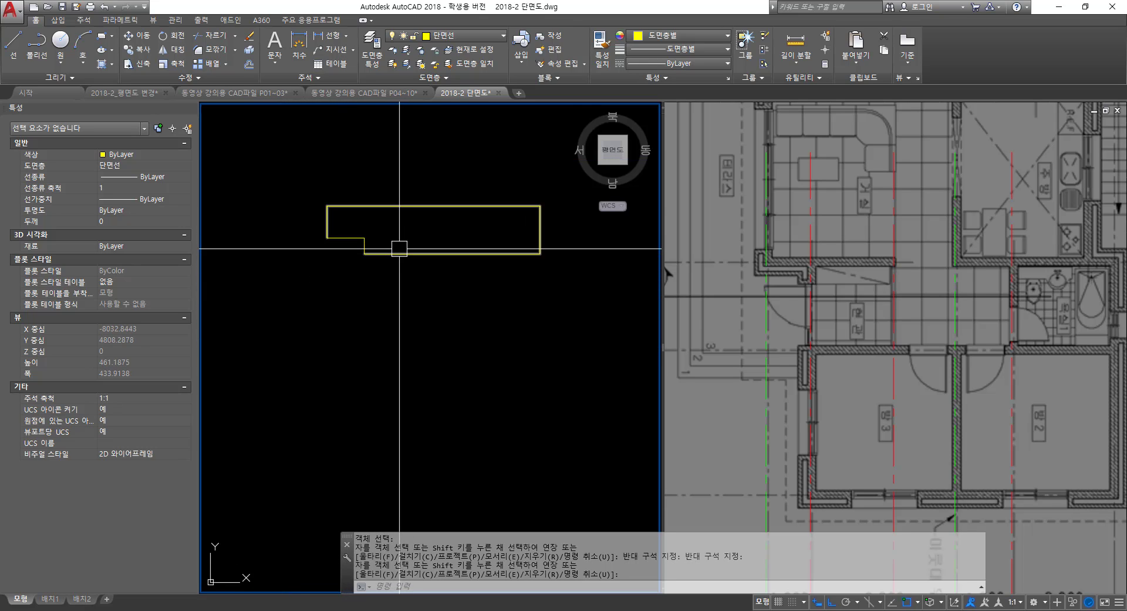
scroll(399, 249, down, 2)
text(MI)
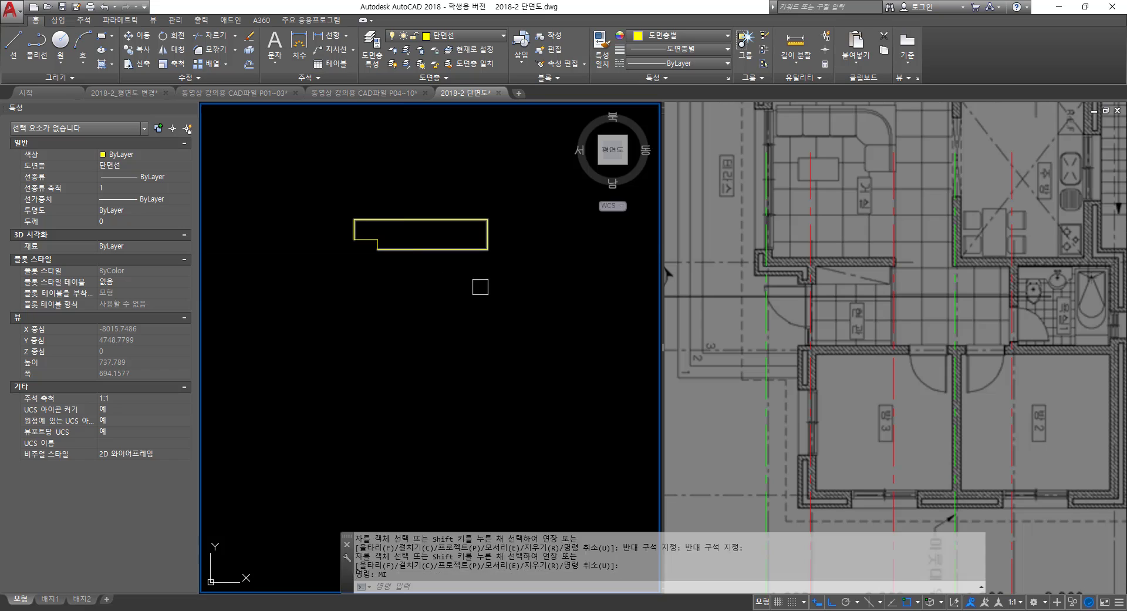
key(Return)
key(Escape)
key(Escape)
- Draw a vertical line from the outer-left corner of the frame's rebate straight down to the floor line
scroll(349, 235, down, 3)
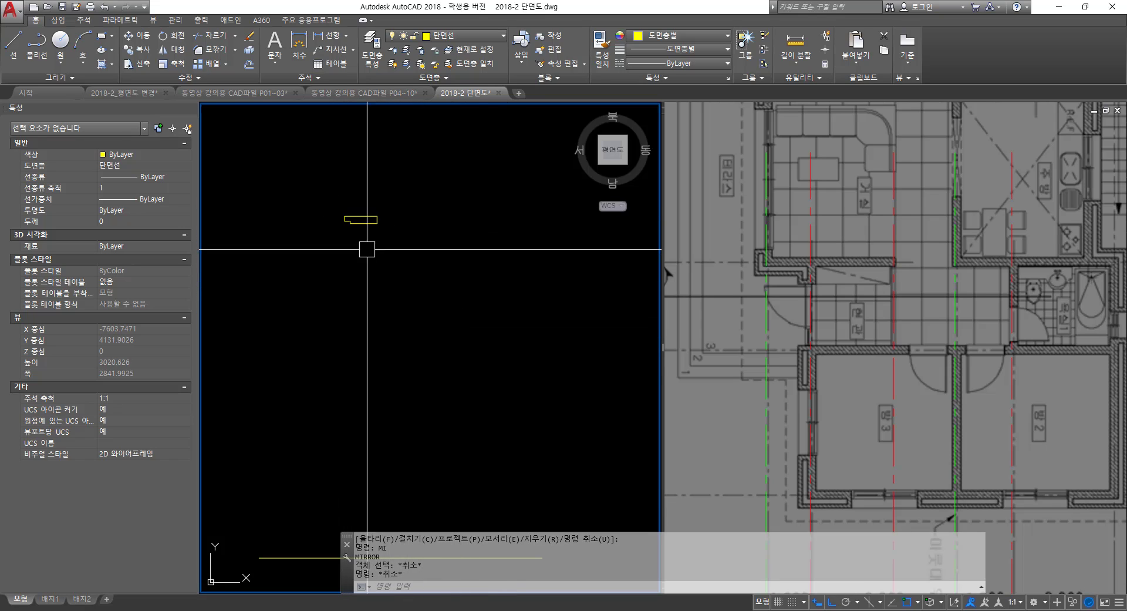
scroll(366, 278, down, 1)
middle_drag(374, 315, 377, 234)
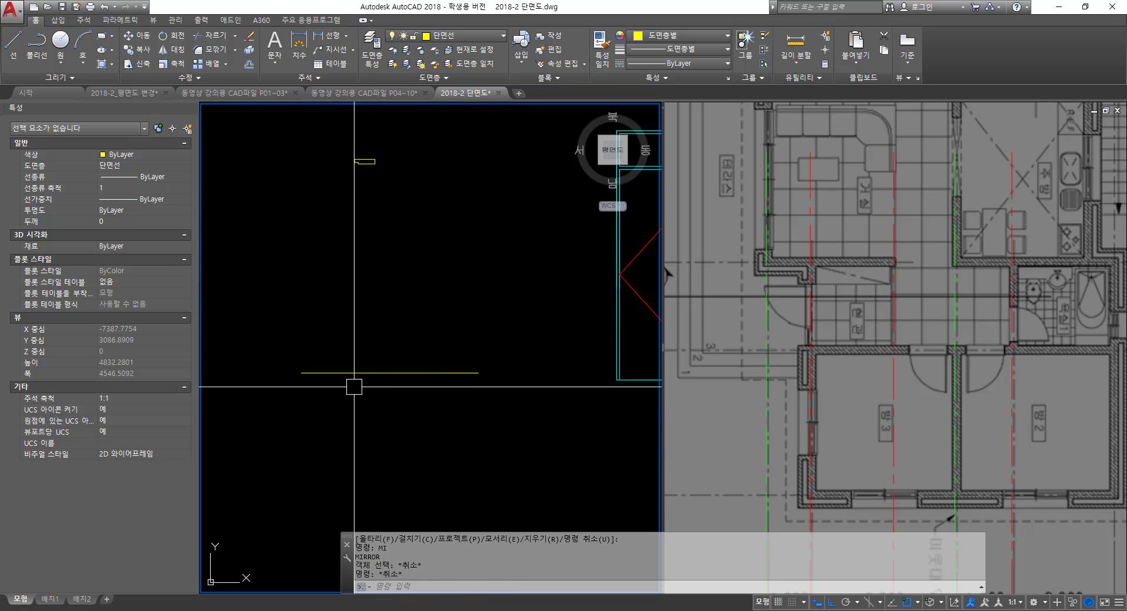
text(L)
key(Return)
scroll(344, 127, up, 4)
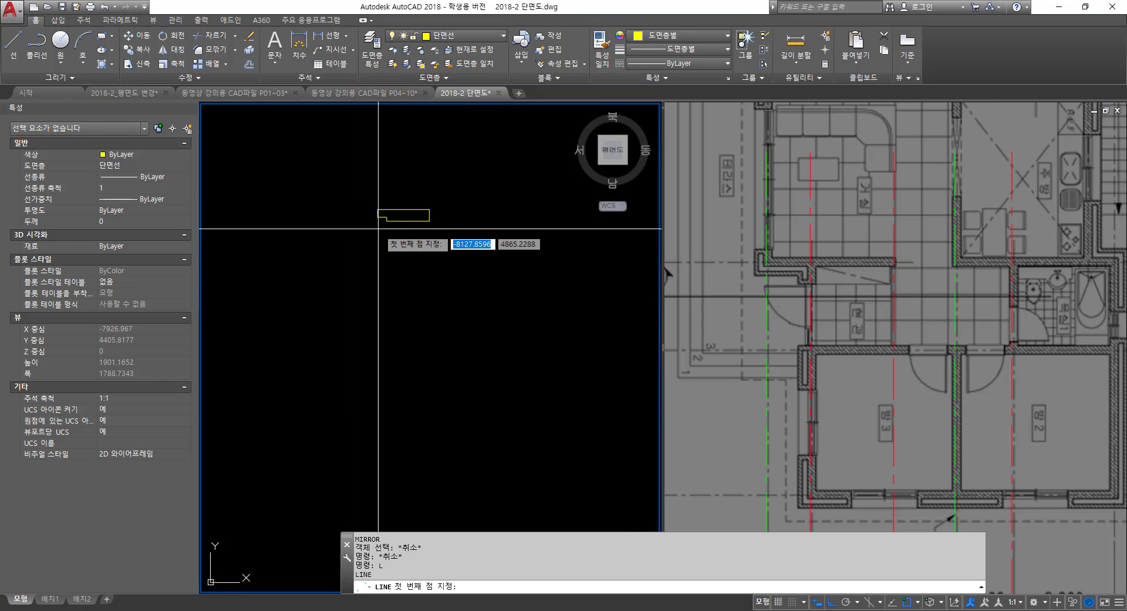
click(378, 216)
scroll(377, 217, down, 4)
middle_drag(392, 271, 390, 166)
click(411, 426)
middle_drag(424, 238, 429, 313)
scroll(391, 191, up, 2)
scroll(391, 194, up, 2)
key(Return)
key(Return)
key(Escape)
key(Escape)
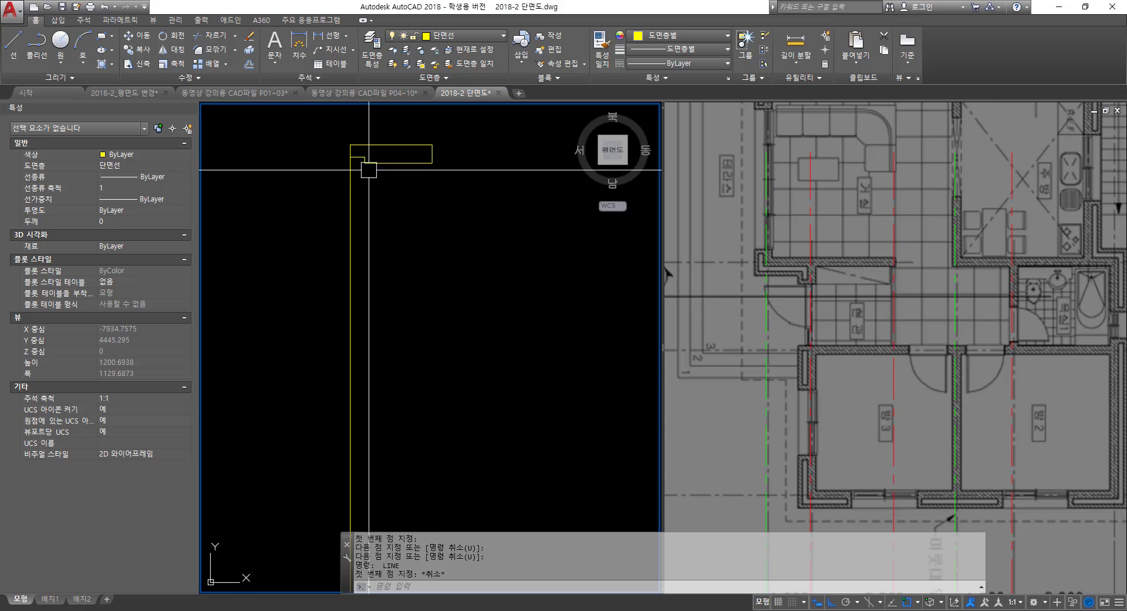
scroll(374, 150, up, 3)
text(TR)
key(Return)
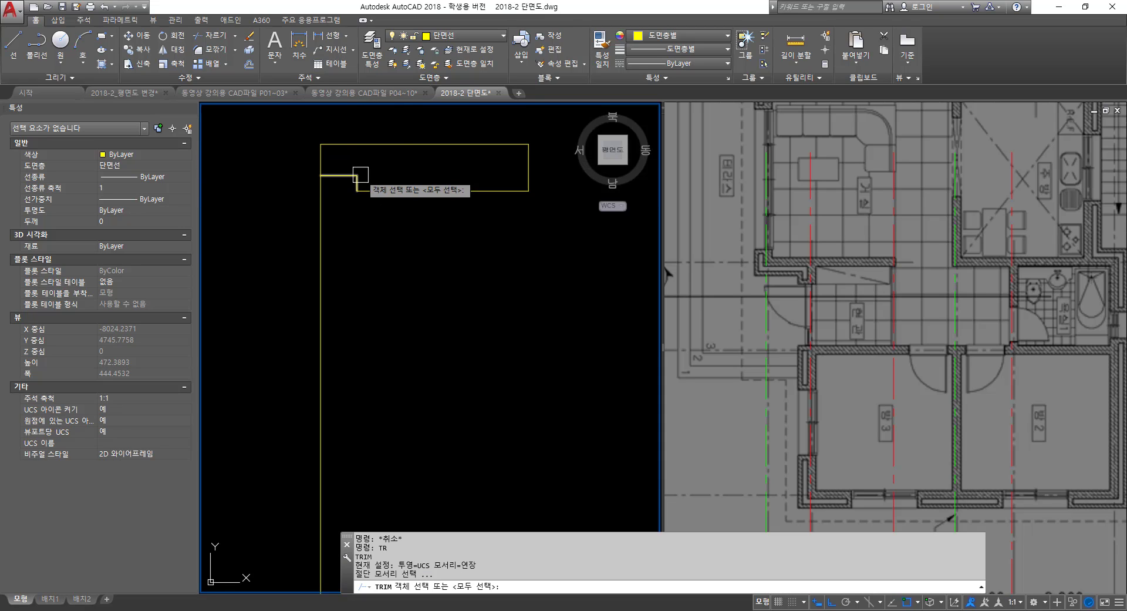
key(Escape)
text(TR)
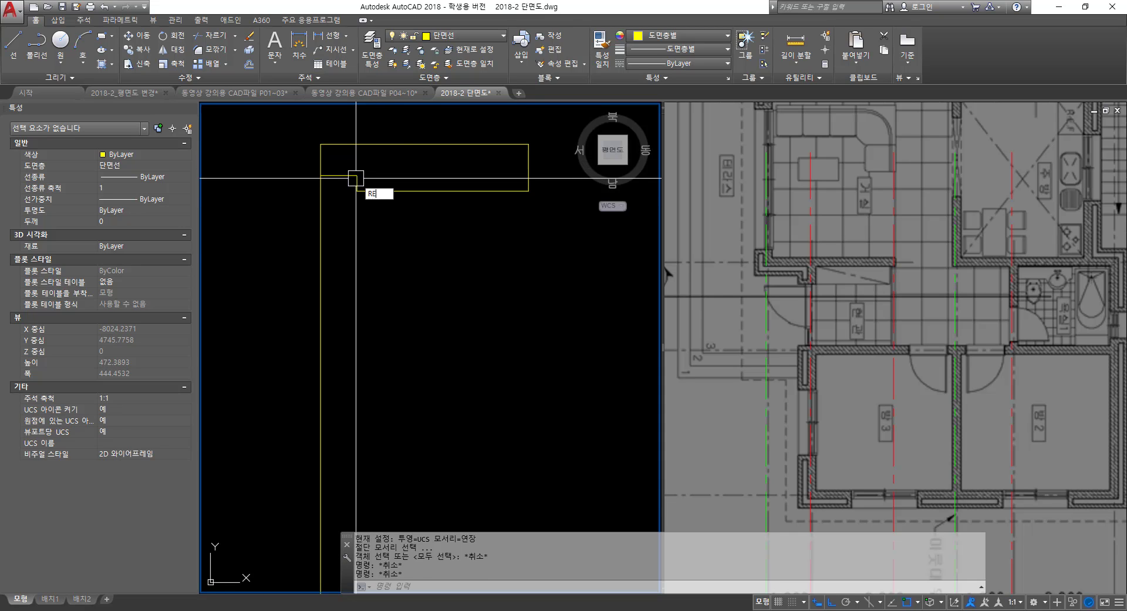
text(RE)
key(Return)
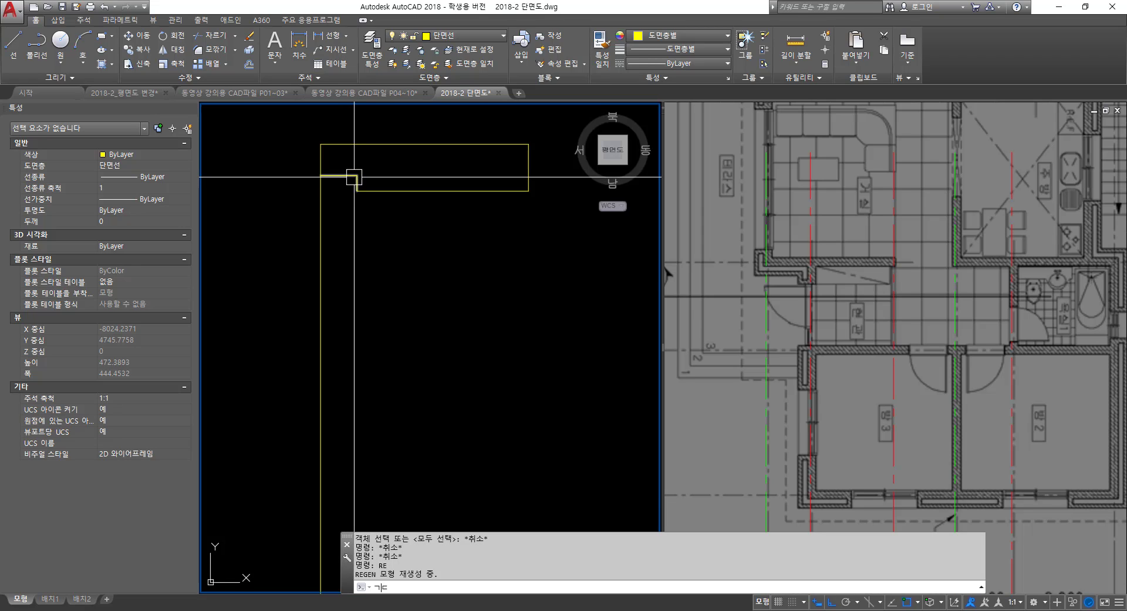
text(ㄱㄷ)
key(Return)
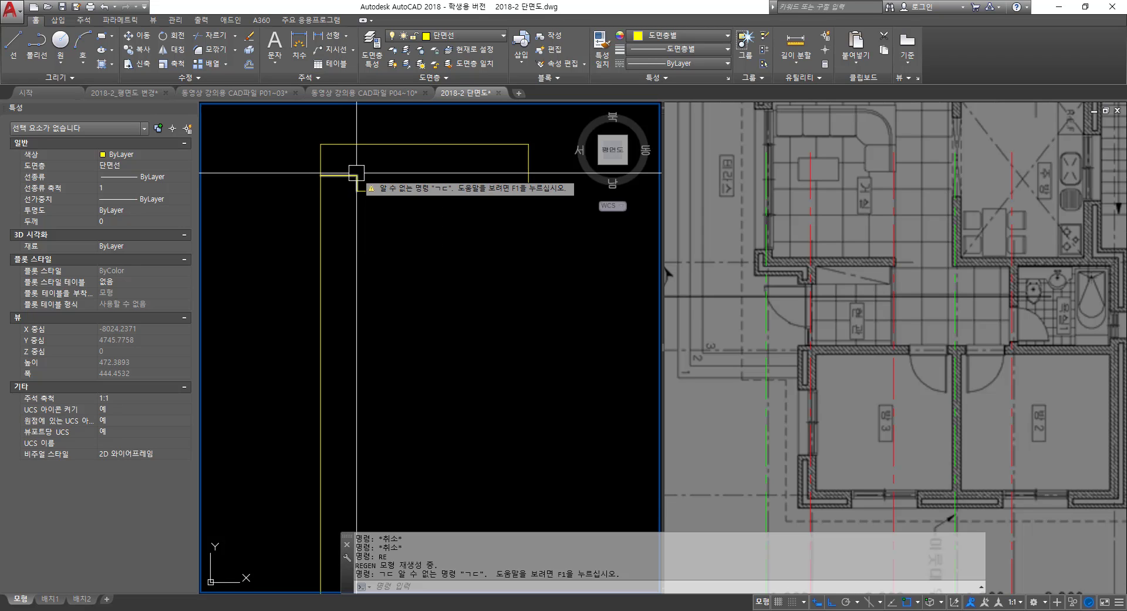
- Draw the door leaf as a 35 by 2070 rectangle from the rebate's inner corner down to the floor line
text(RECTANG 첫 번째 구석점 지정 또는 :)
key(Return)
mouse_move(356, 173)
middle_down()
mouse_move(440, 376)
mouse_move(436, 240)
middle_up()
scroll(376, 438, down, 4)
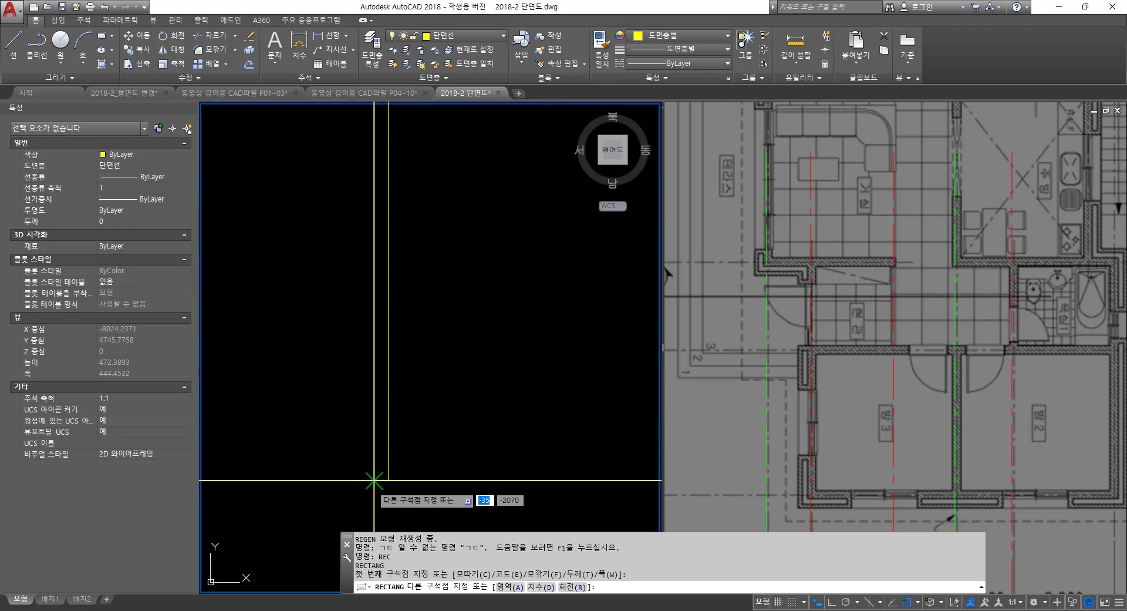
click(376, 480)
key(Escape)
key(Escape)
- Erase the helper vertical line that coincides with the door leaf's left edge
click(374, 482)
text(e)
key(Return)
scroll(493, 411, down, 2)
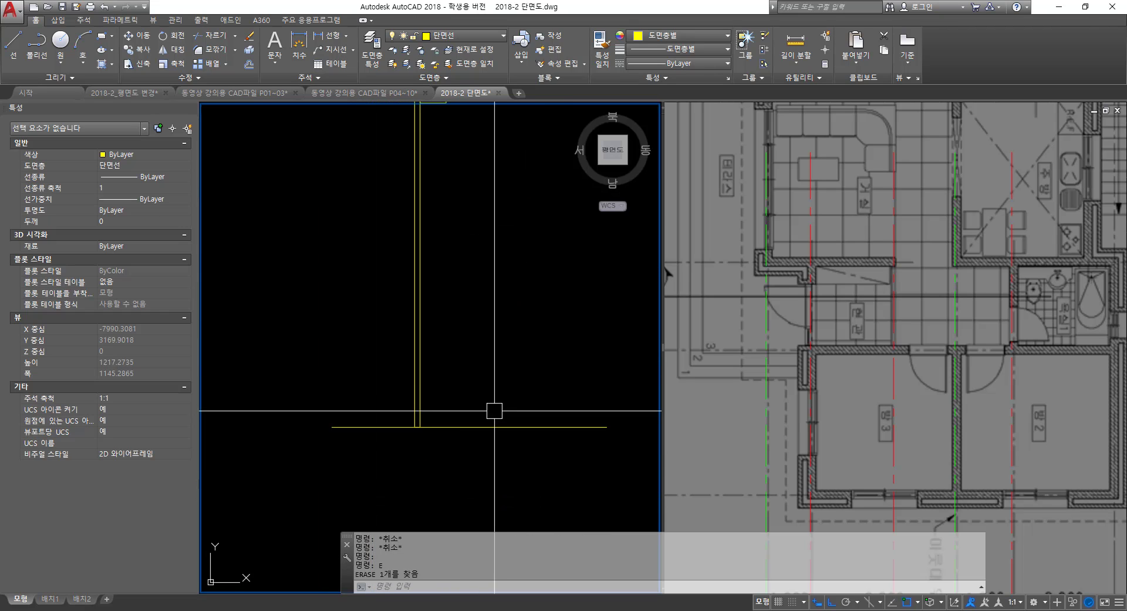
middle_drag(493, 411, 470, 421)
scroll(470, 421, down, 2)
text(e)
key(Return)
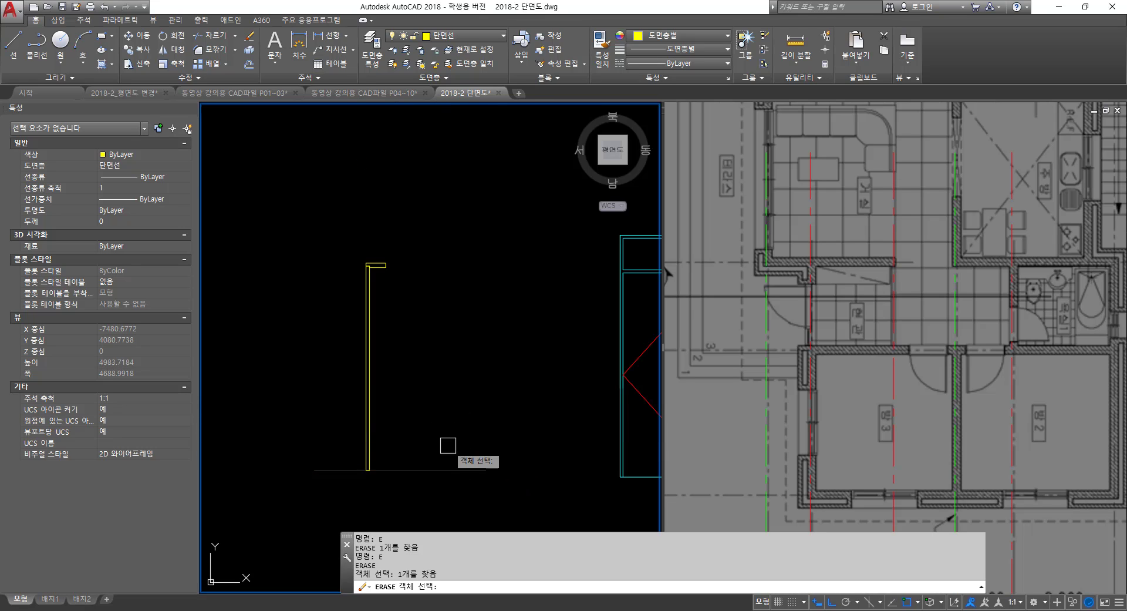
key(Escape)
- Check the handle's height above the bottom edge of the entrance door elevation
text(o)
key(Return)
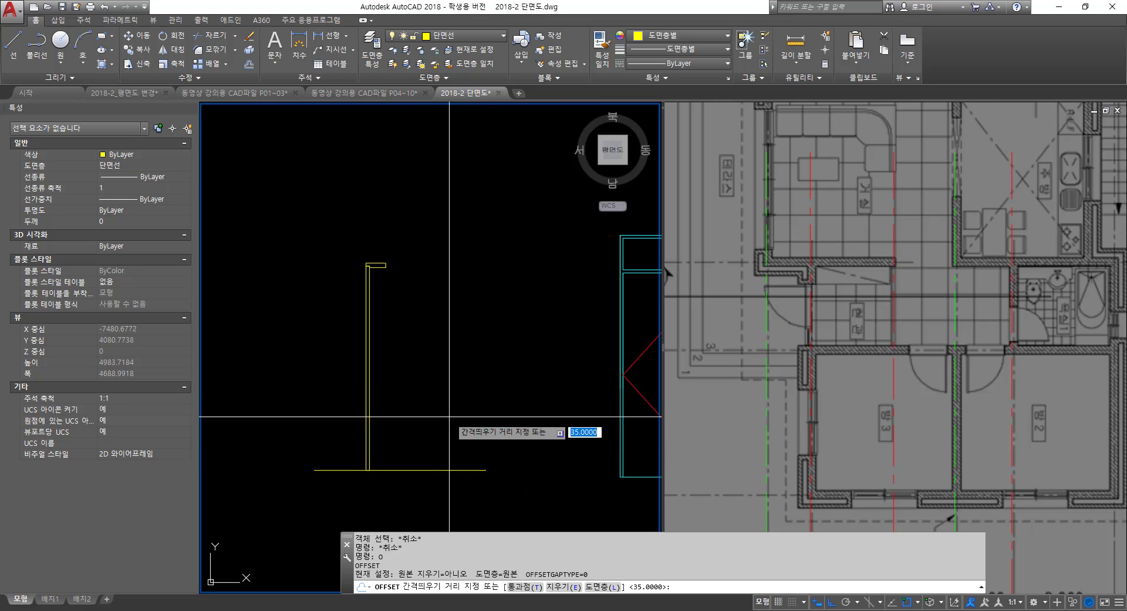
scroll(449, 415, down, 3)
scroll(423, 405, up, 4)
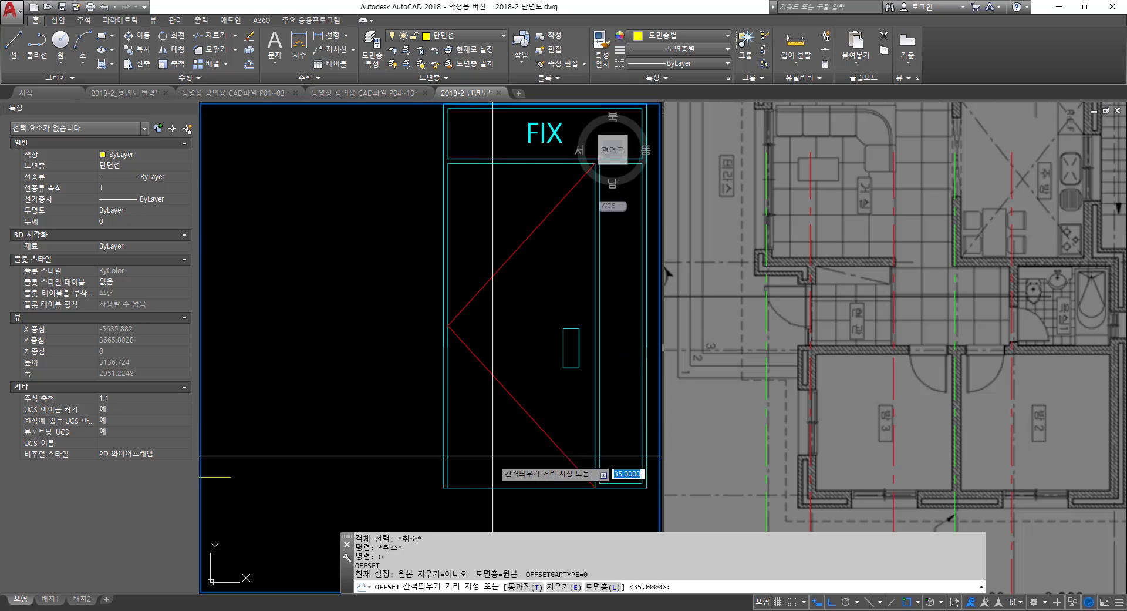
click(569, 487)
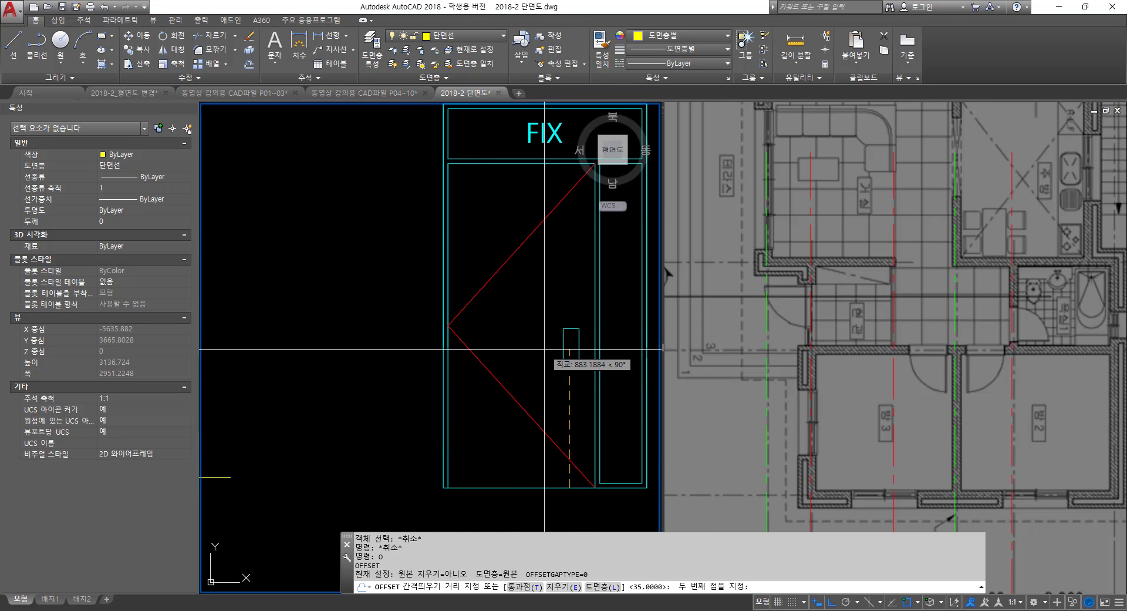
key(Escape)
key(Escape)
key(Escape)
scroll(544, 349, down, 4)
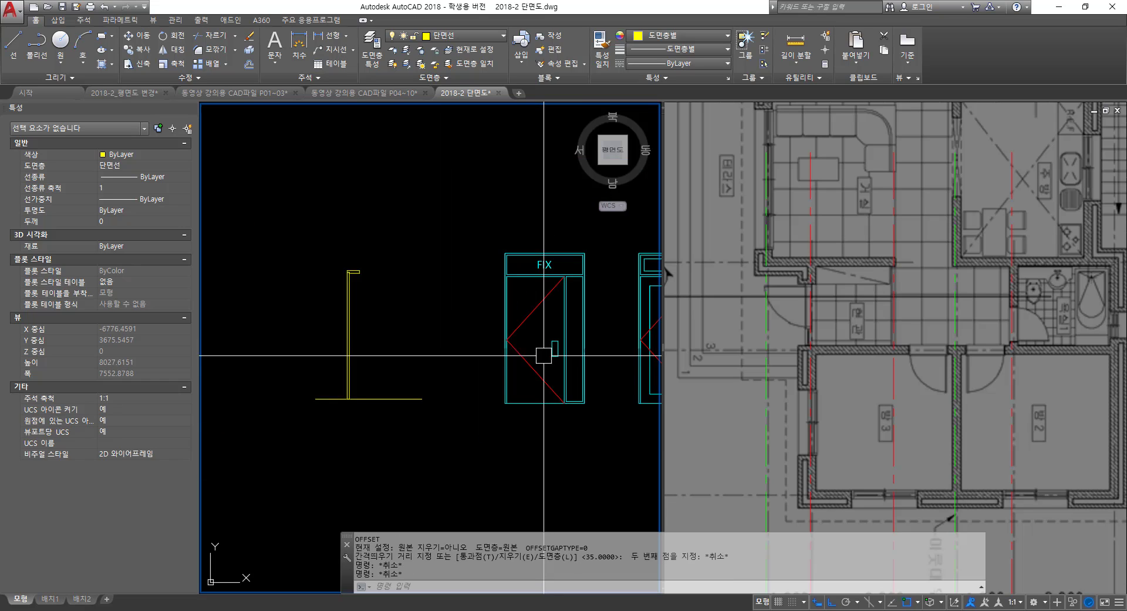
scroll(545, 355, up, 4)
key(Return)
click(574, 423)
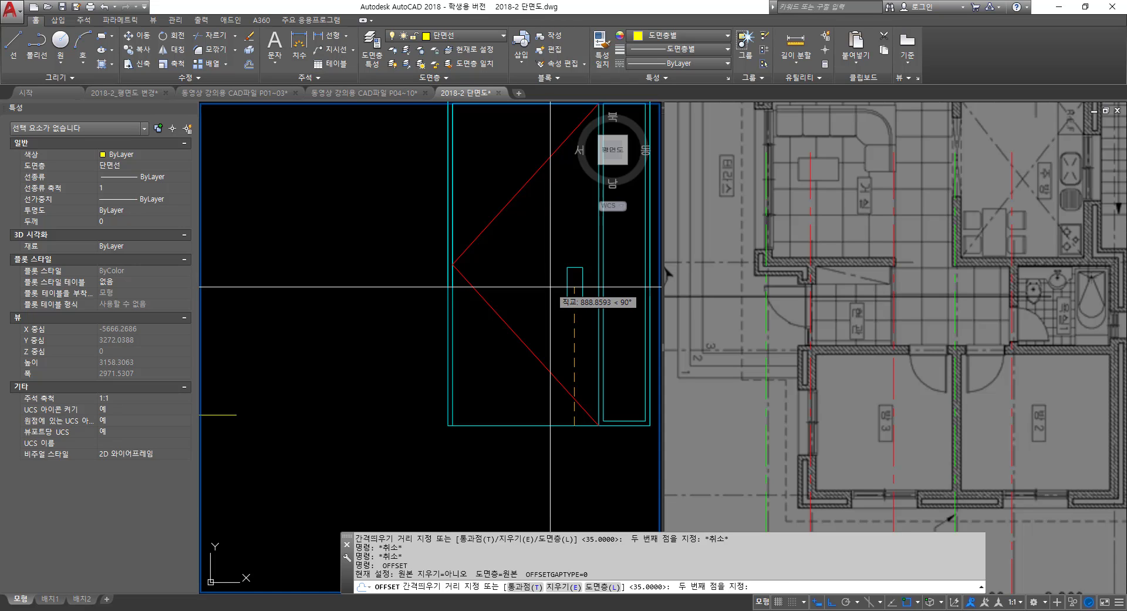
key(Escape)
- Try offsetting the floor line 85 upward, and undo that offset
scroll(402, 290, down, 4)
middle_drag(350, 315, 452, 320)
text(O)
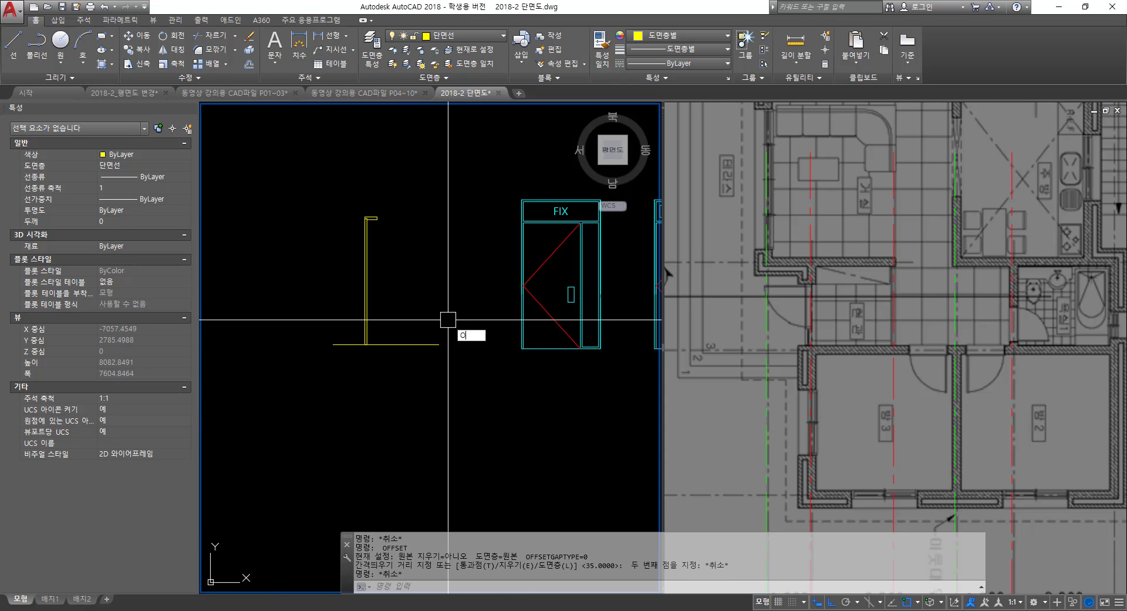
key(Return)
text(85)
key(Return)
click(391, 343)
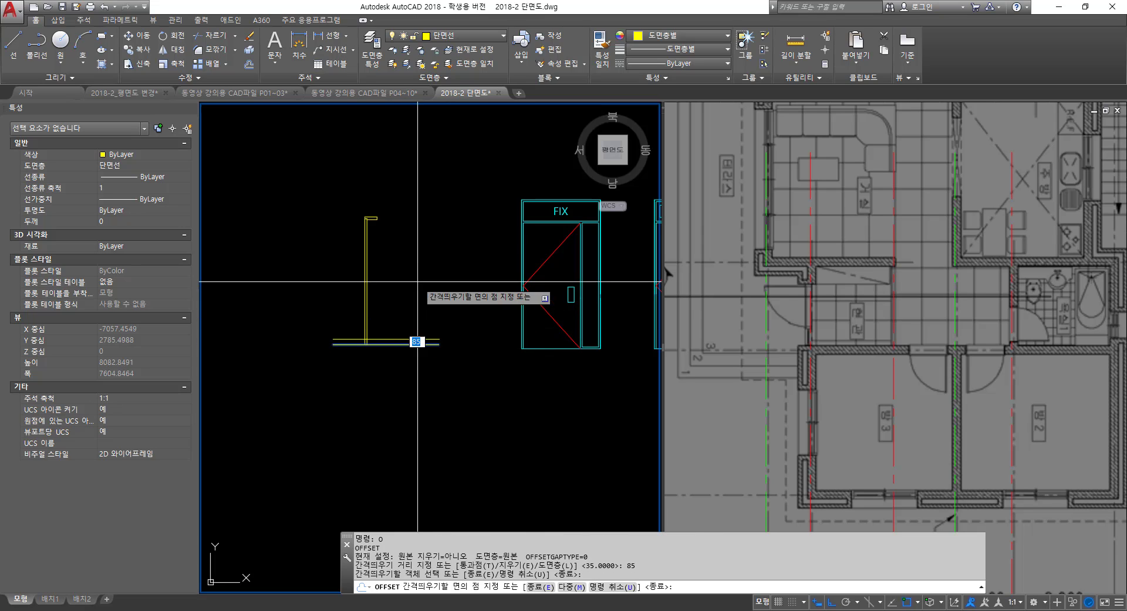
click(415, 320)
key(ctrl+z)
key(Escape)
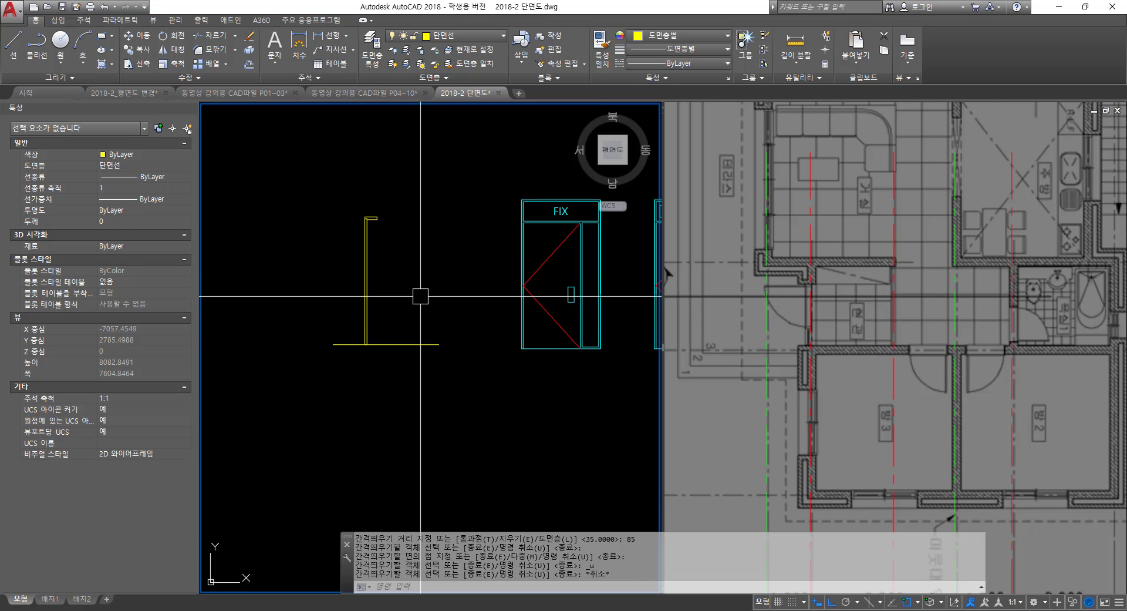
- Offset the floor line 850 upward to mark the door handle height on the leaf
text(O)
key(Return)
text(850)
key(Return)
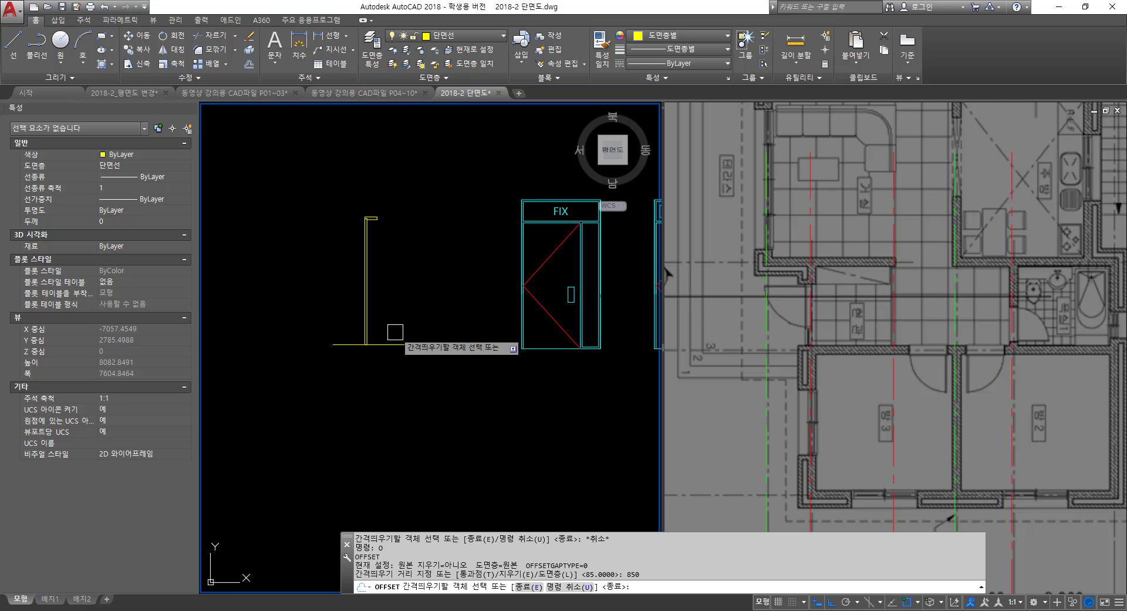
click(395, 343)
click(403, 270)
key(Return)
scroll(367, 292, up, 5)
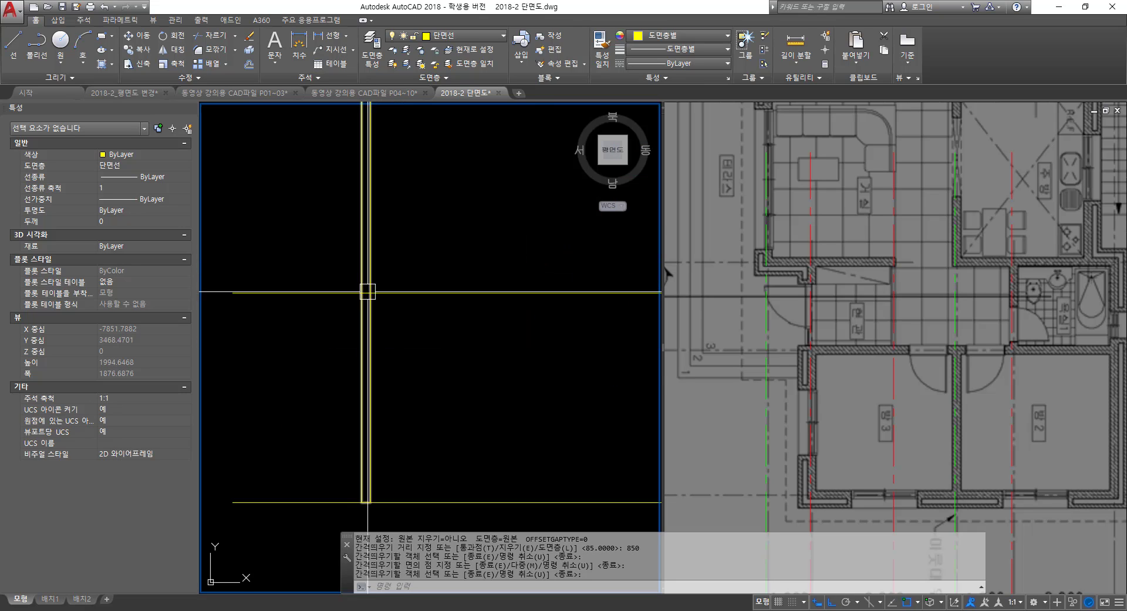
scroll(346, 297, down, 2)
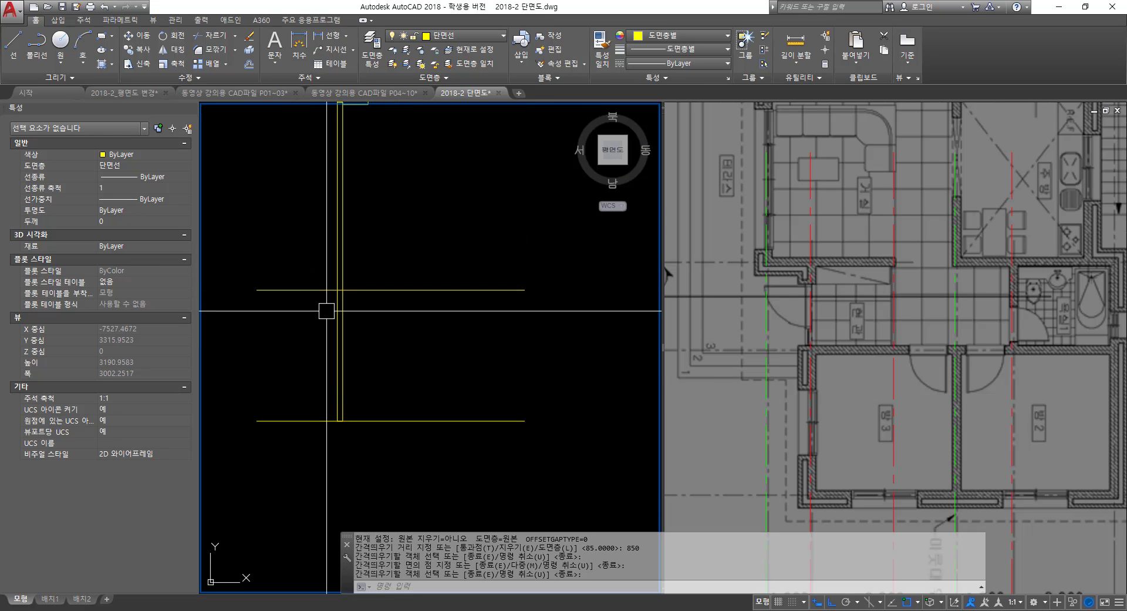
text(REC)
key(Return)
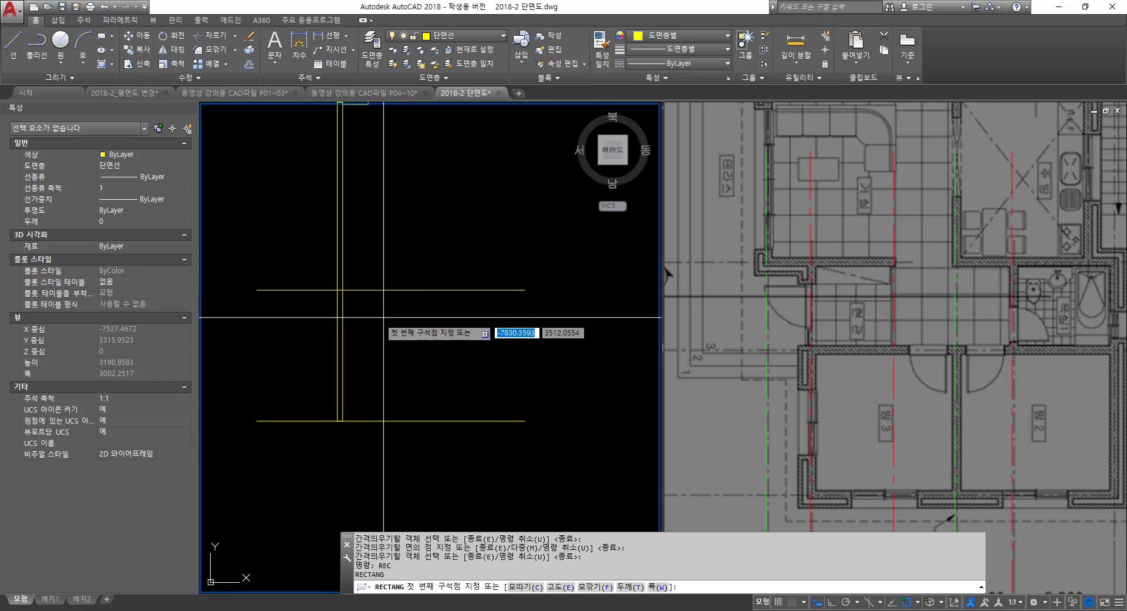
scroll(328, 281, up, 2)
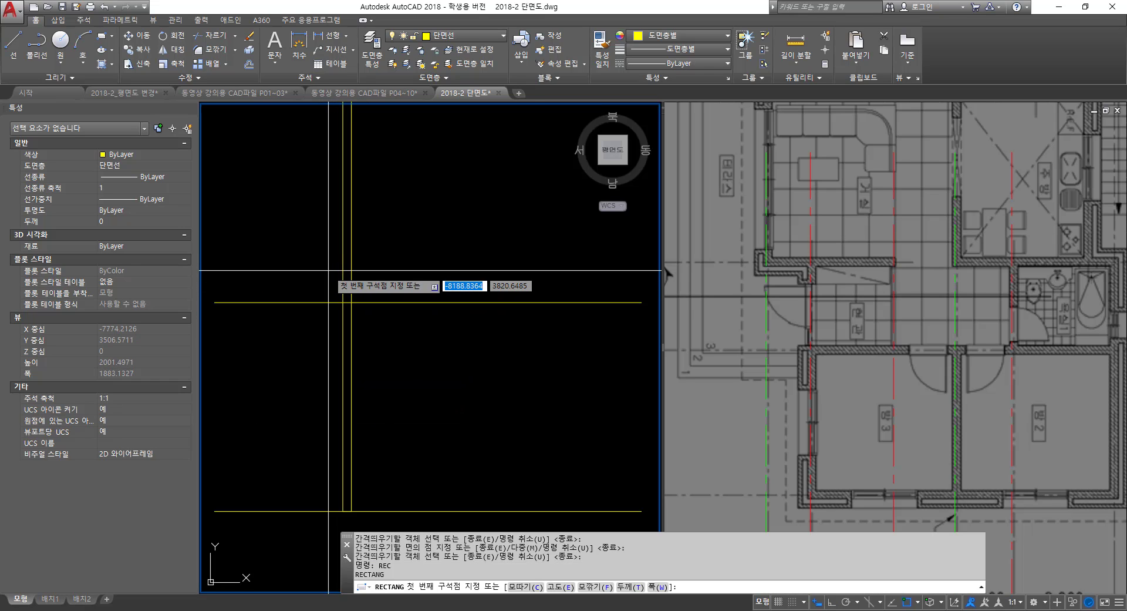
scroll(318, 279, down, 8)
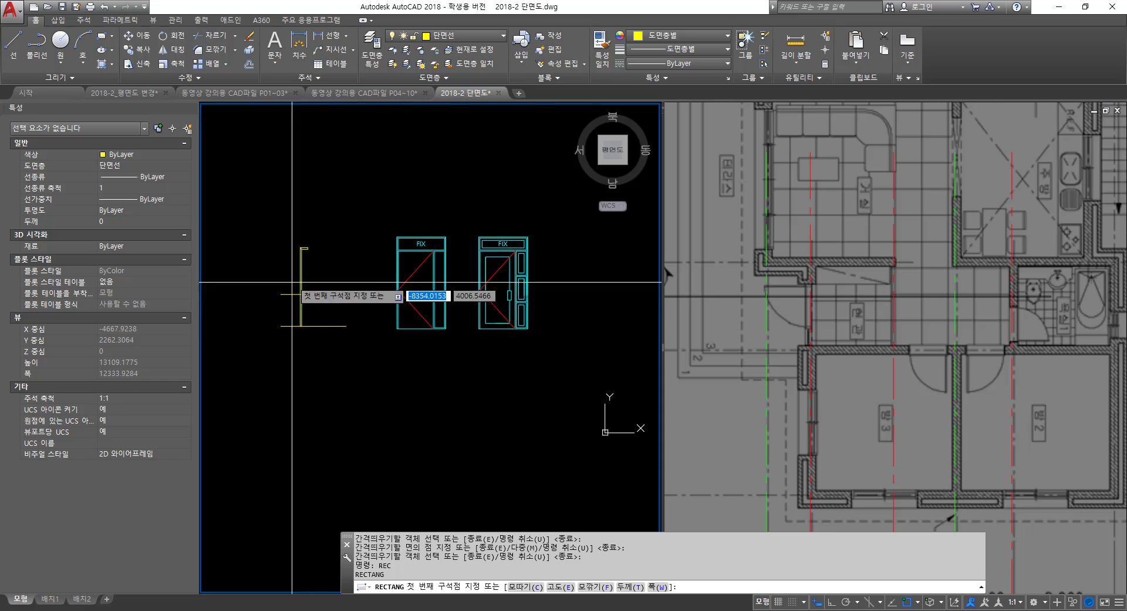
scroll(299, 291, up, 4)
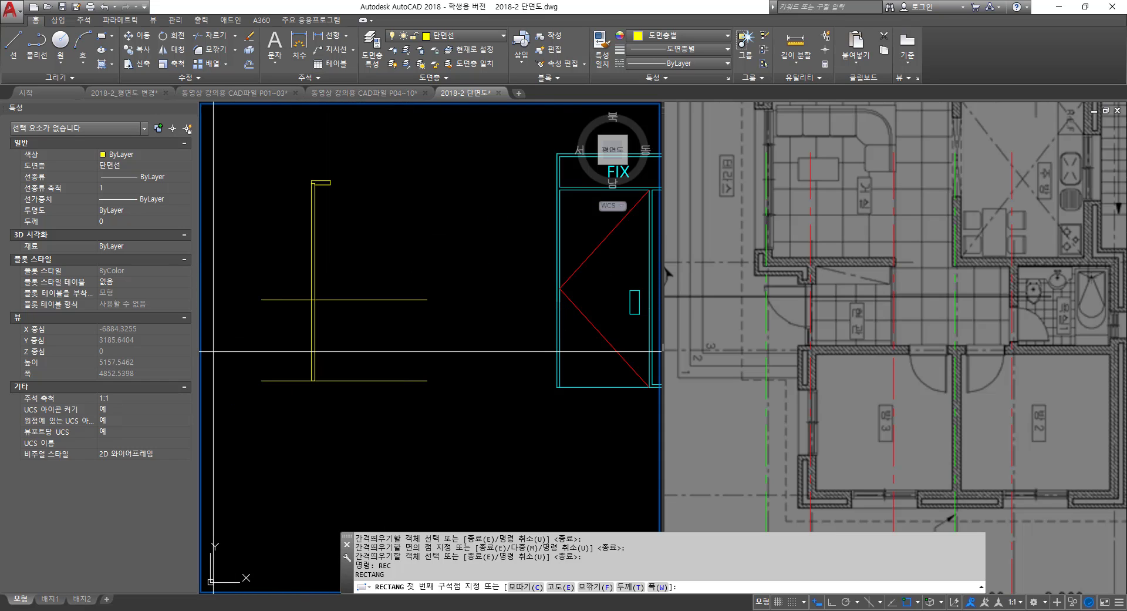
key(Escape)
- Draw an upright rectangle about 44 by 223 just left of the door leaf, straddling the handle height line
scroll(241, 401, up, 4)
text(rec)
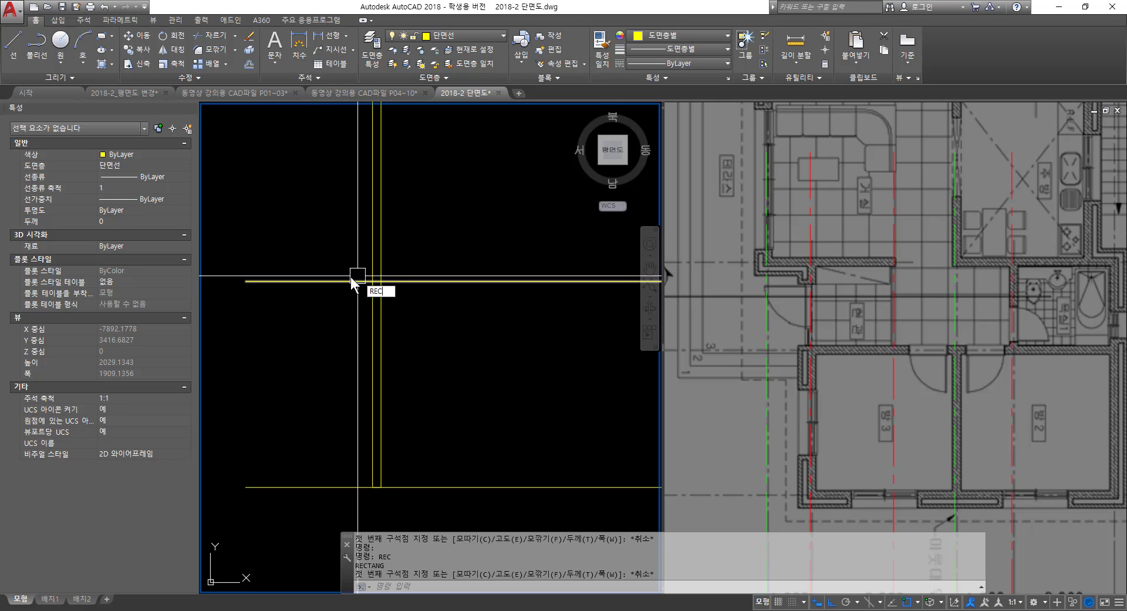
key(Return)
click(345, 254)
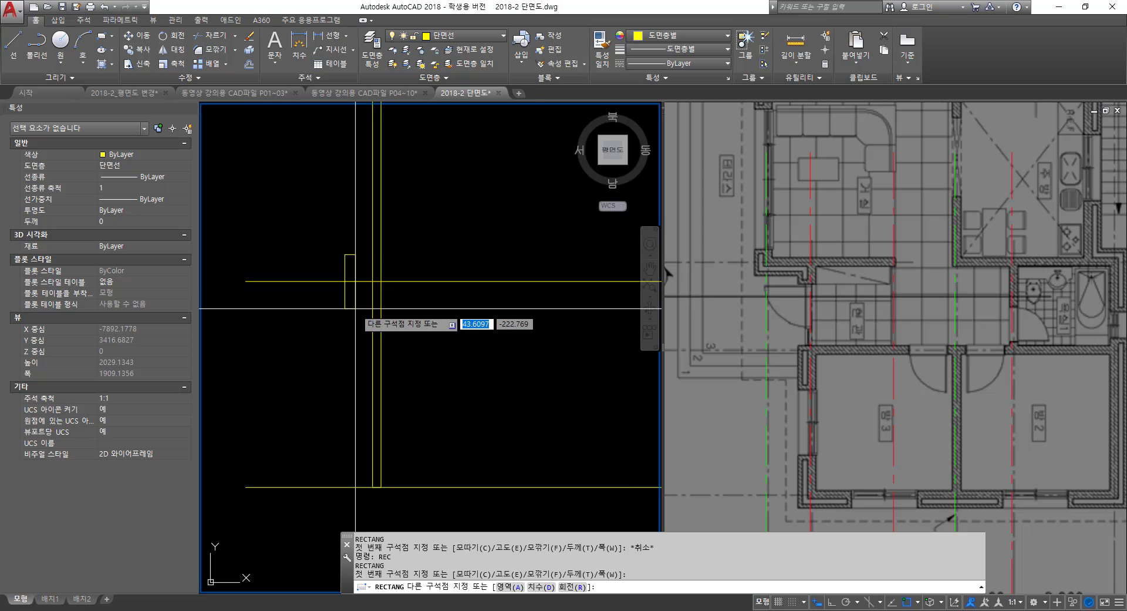
click(355, 309)
- Move the handle rectangle horizontally about 34 toward the door leaf
text(m)
key(space)
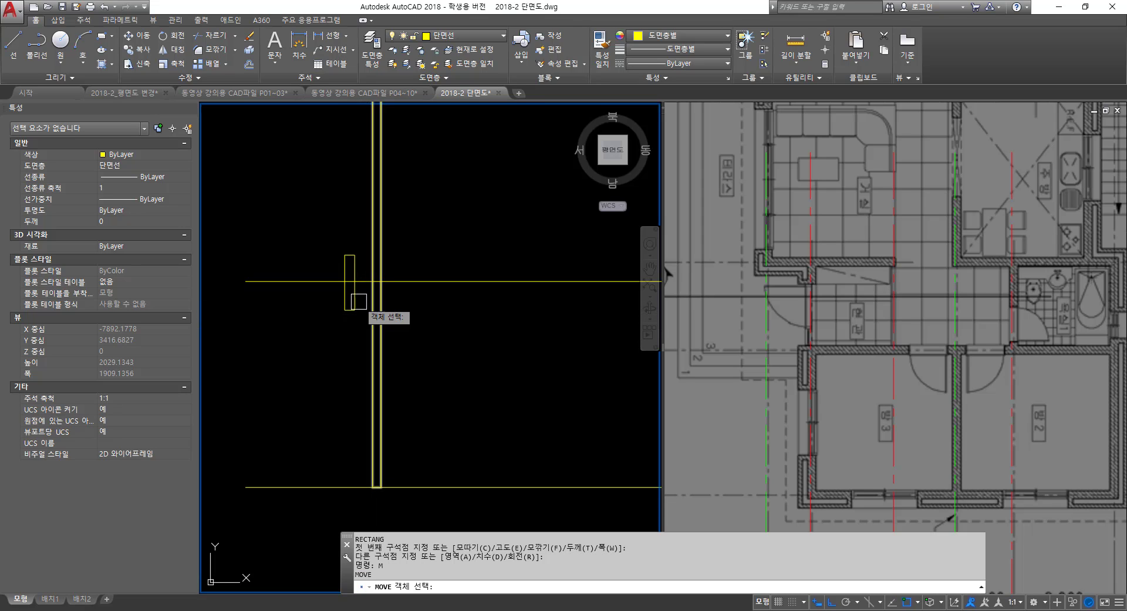
click(357, 302)
key(space)
click(457, 366)
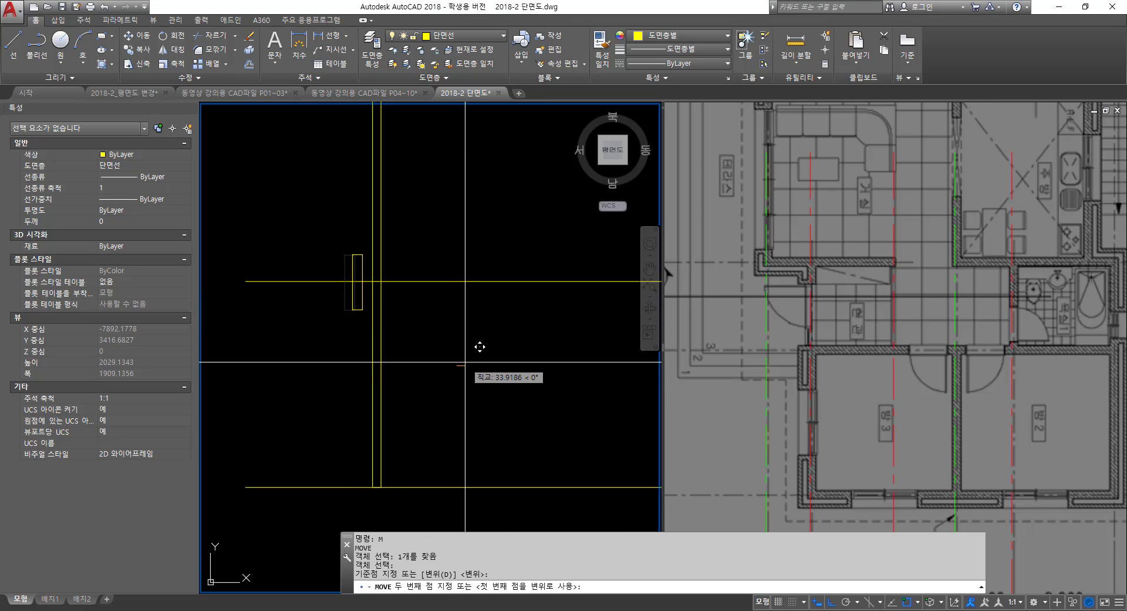
click(465, 362)
- Mirror the handle rectangle about the door leaf's vertical centreline, keeping the original
text(MI)
key(space)
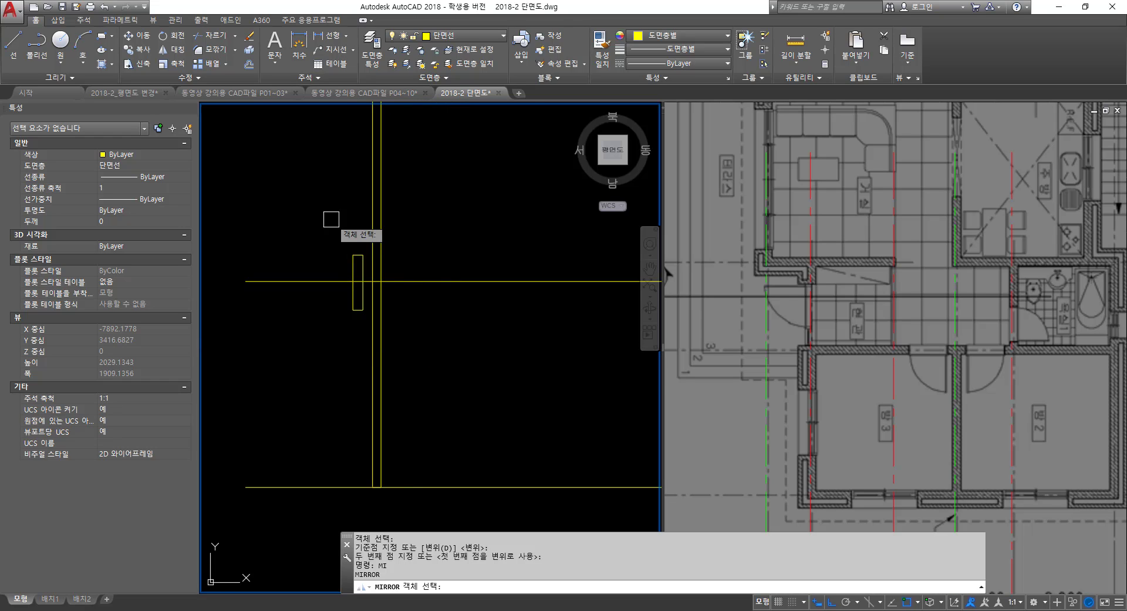
click(327, 219)
click(390, 382)
key(space)
click(377, 487)
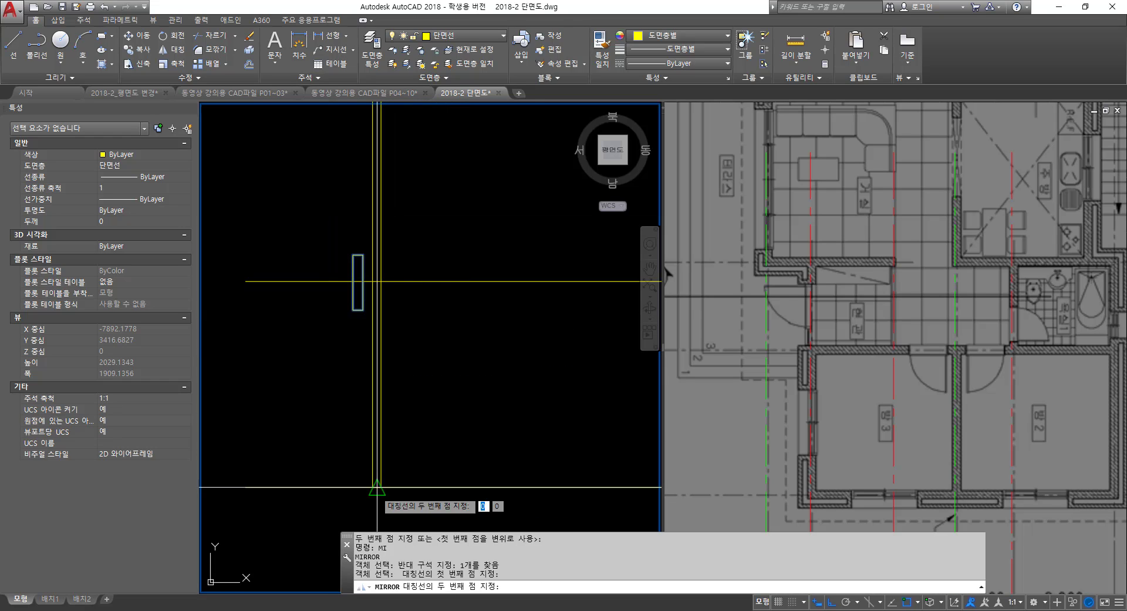
click(376, 281)
key(space)
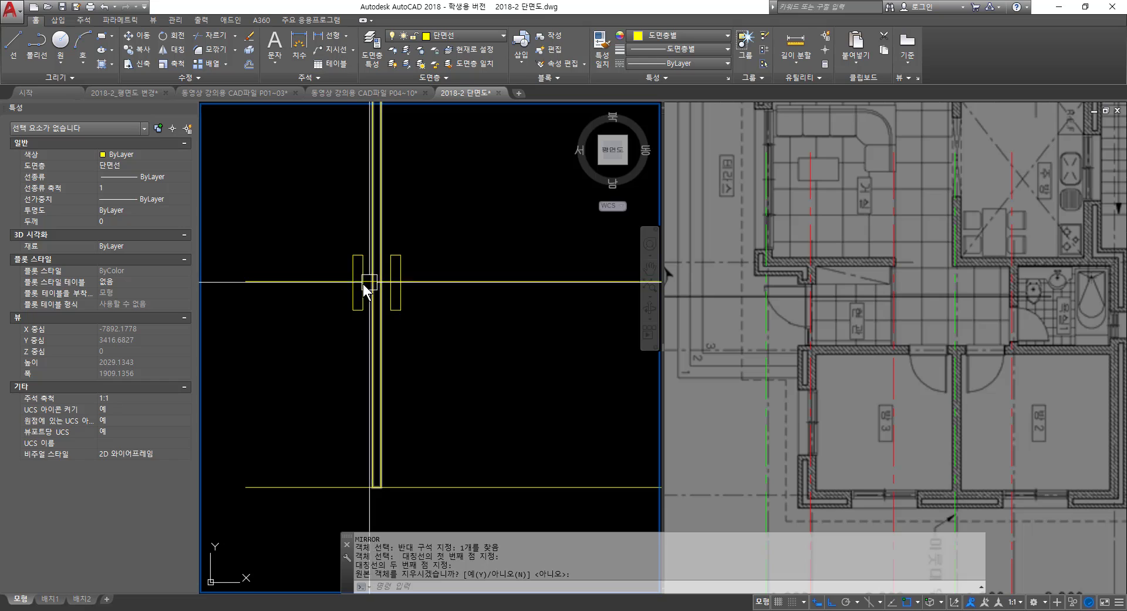
- Draw two horizontal lines joining the two handle rectangles, one above and one below the height line
scroll(357, 268, up, 2)
text(L)
key(space)
click(368, 273)
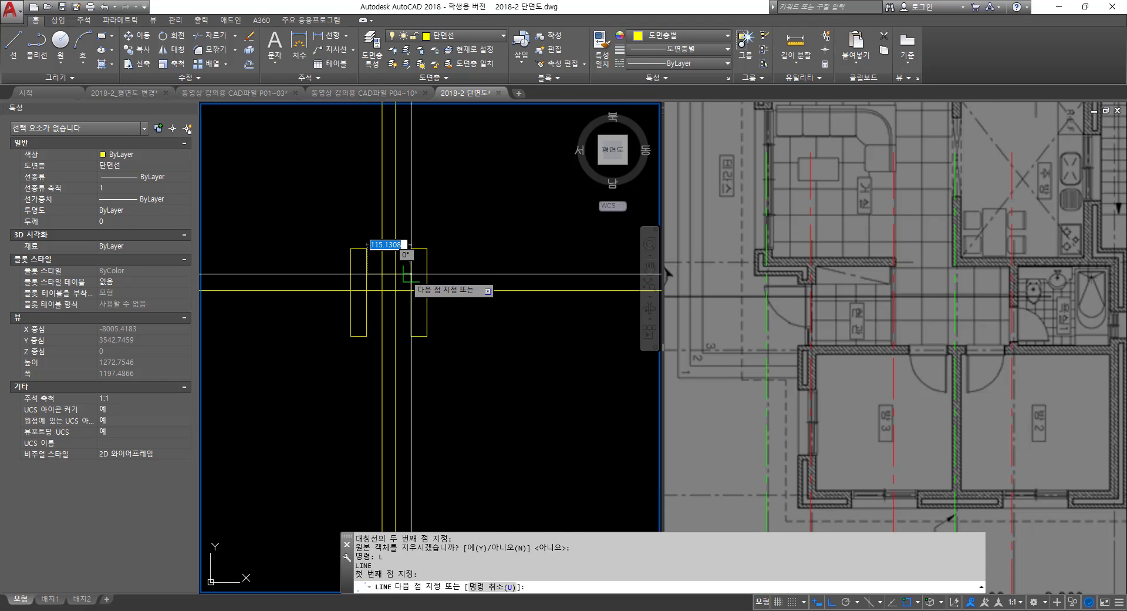
click(411, 274)
key(space)
key(space)
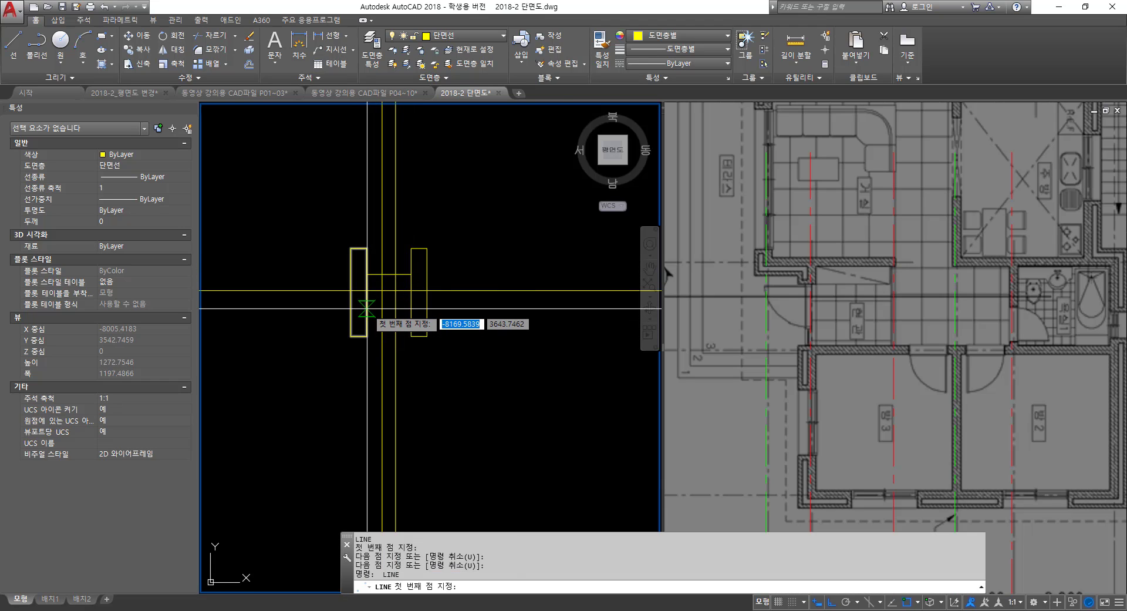
click(367, 308)
click(412, 307)
key(Escape)
key(Escape)
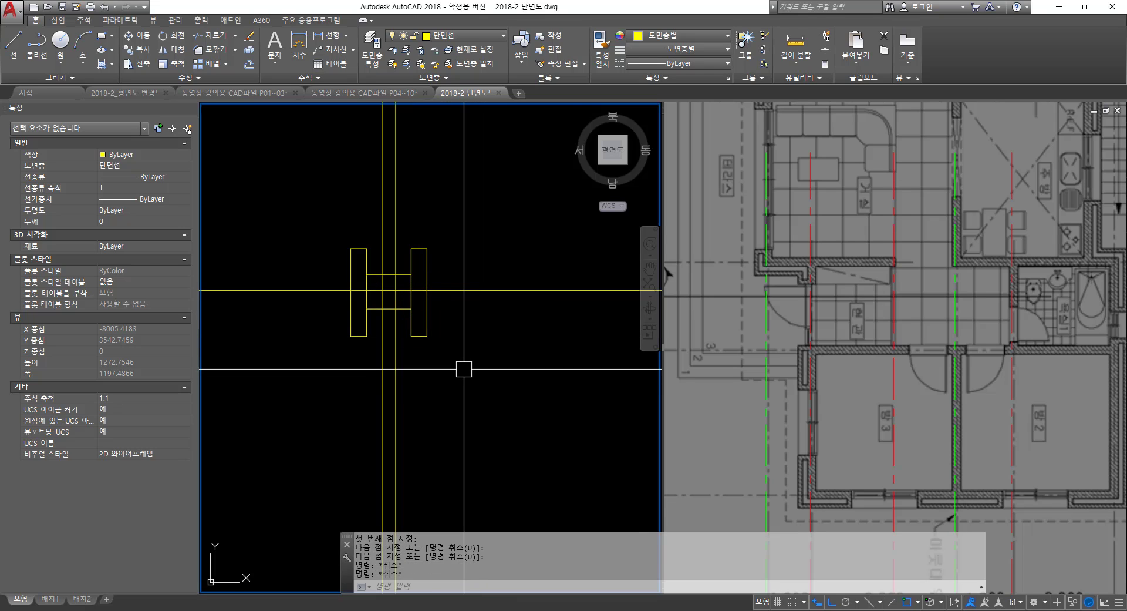
- Trim away the parts of both connecting lines that lie inside the door leaf
text(TR)
key(space)
click(393, 279)
scroll(392, 279, up, 4)
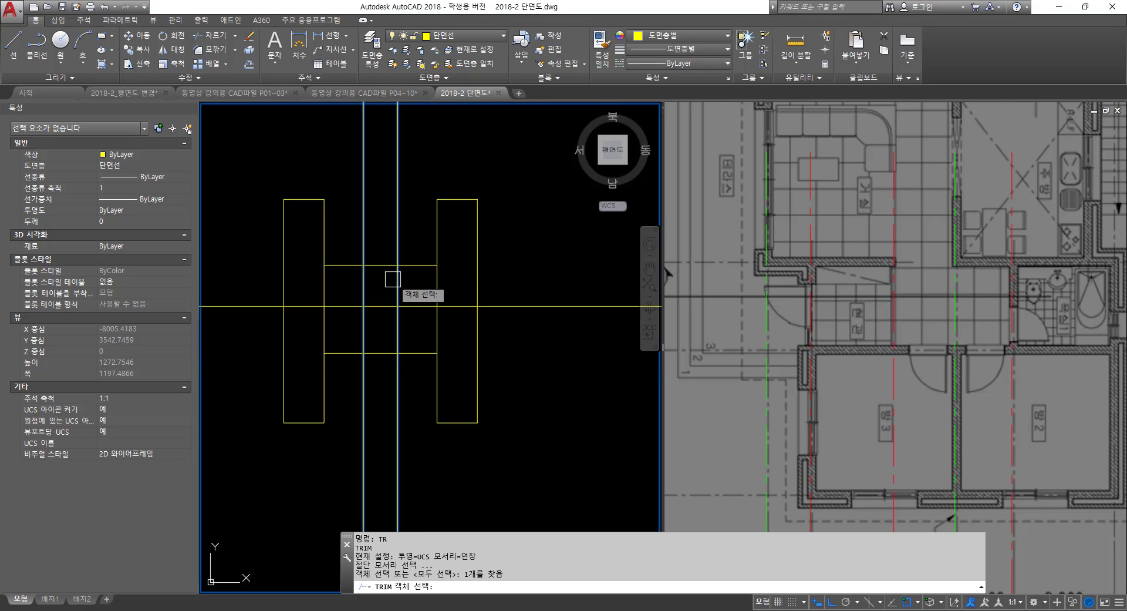
key(space)
click(378, 266)
click(378, 353)
key(space)
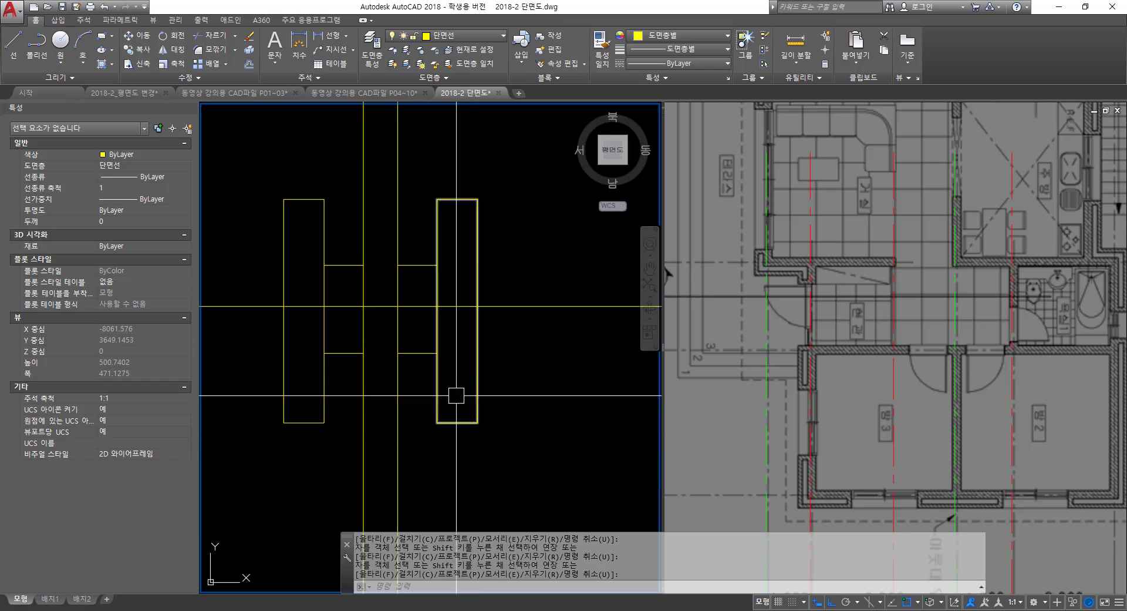
- Erase the horizontal guide line that marks the handle height
text(e)
key(space)
click(613, 400)
click(533, 297)
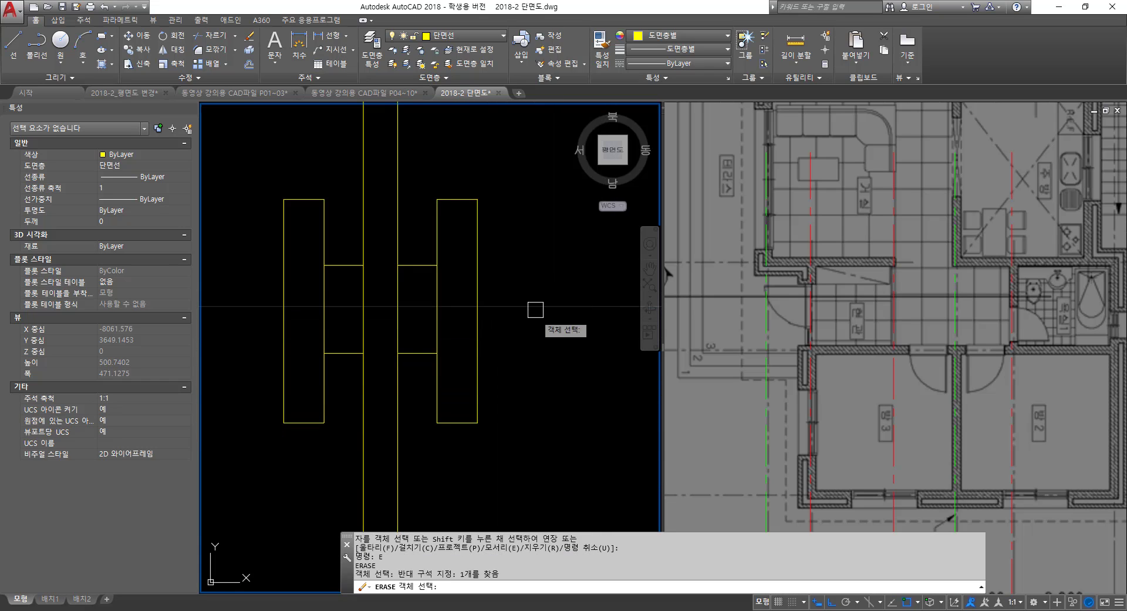
key(space)
key(Escape)
key(Escape)
- Put both handle rectangles and their connecting lines on the 창호선 layer
click(265, 159)
click(567, 485)
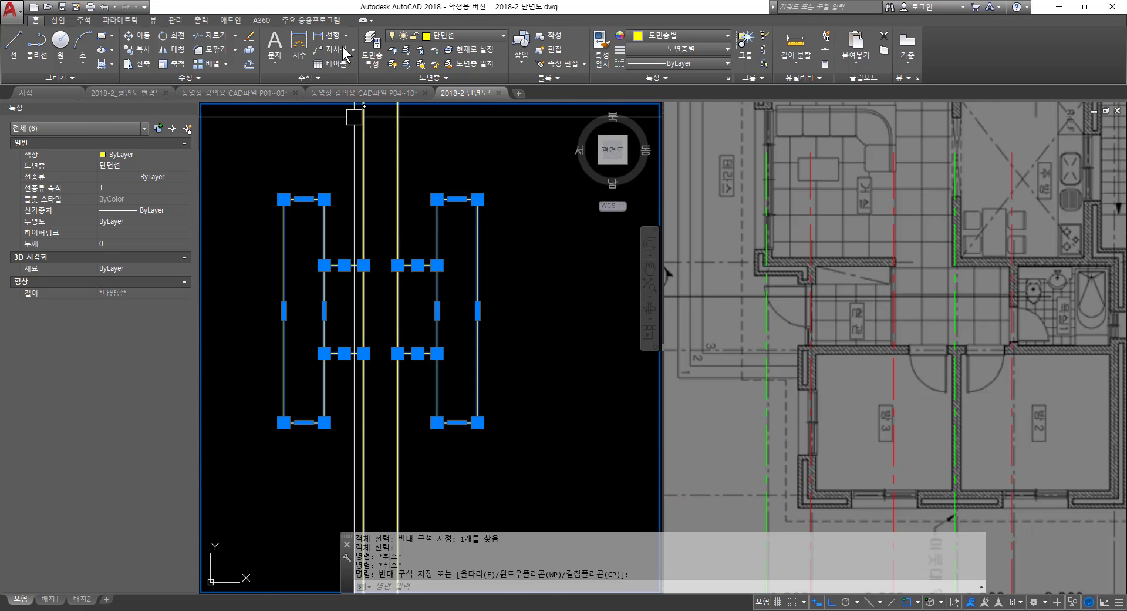
click(467, 37)
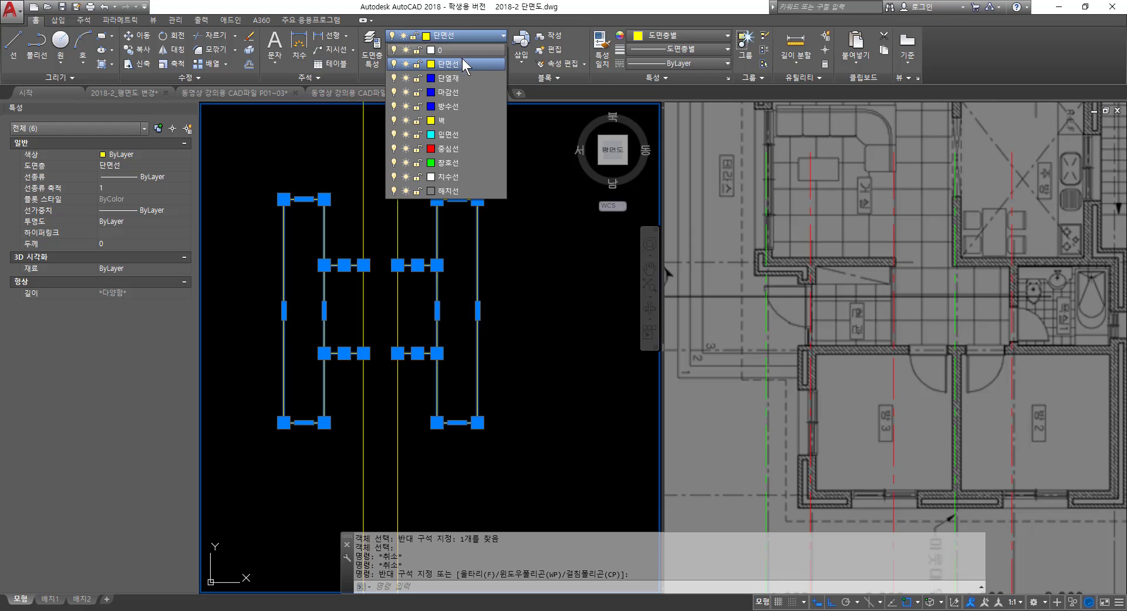
click(459, 163)
key(Escape)
scroll(516, 322, down, 5)
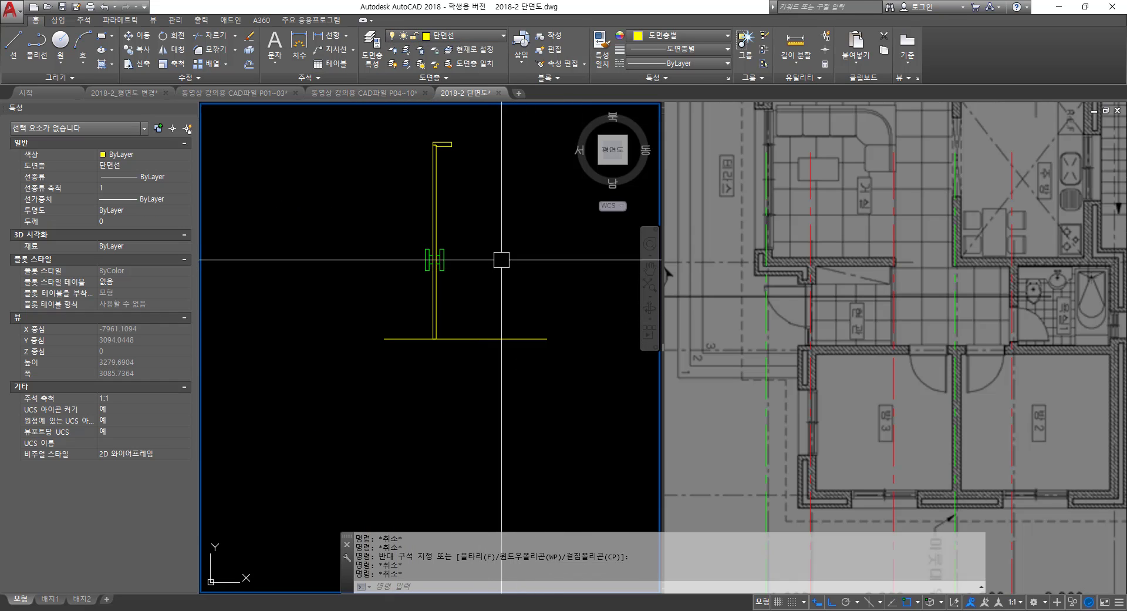
middle_drag(496, 243, 491, 265)
scroll(427, 265, up, 5)
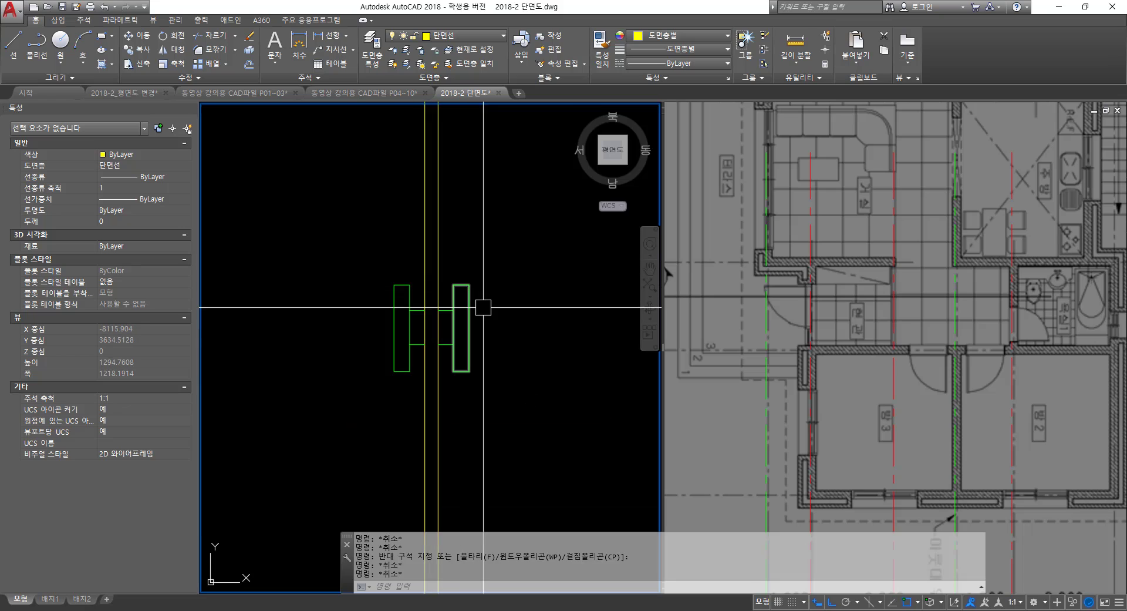
text(s)
key(Return)
click(502, 411)
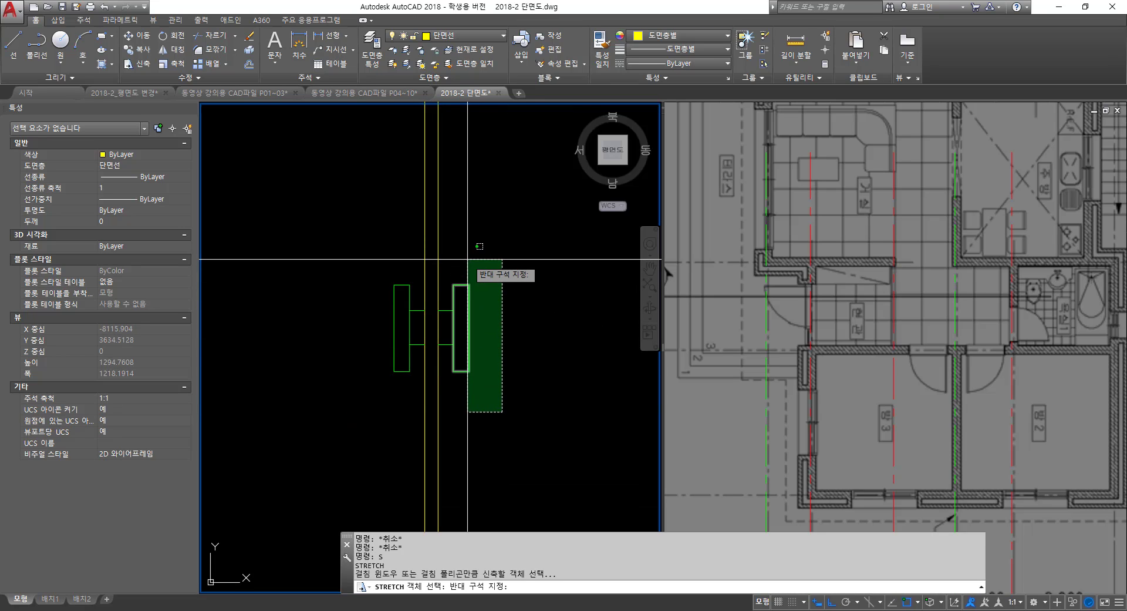
key(Escape)
key(Escape)
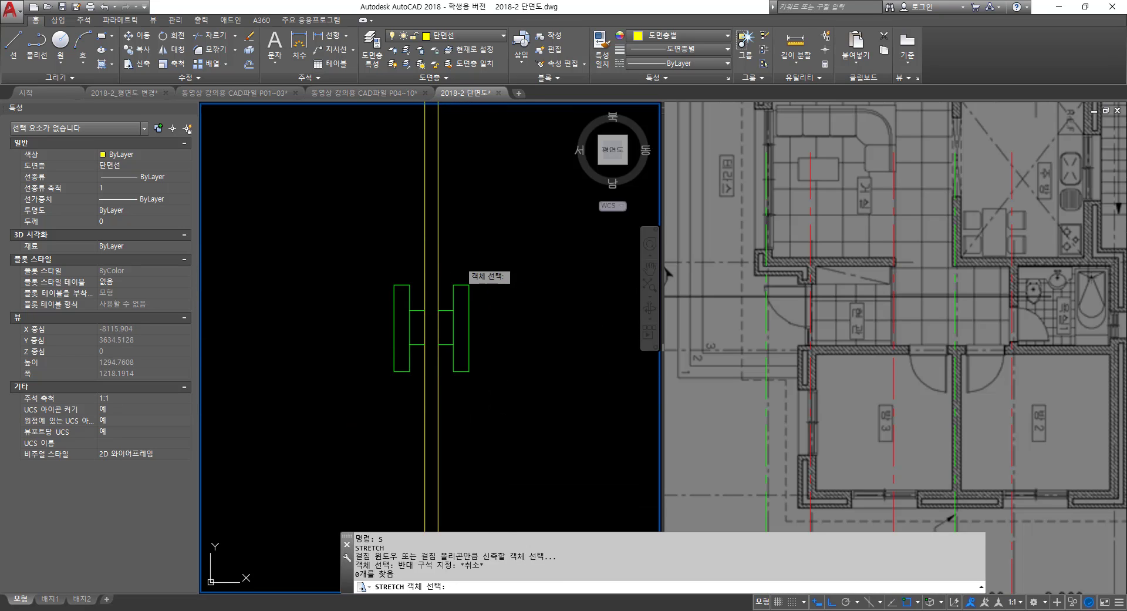
- Stretch the inner edge of the right handle rectangle toward the leaf to widen the rectangle
key(Return)
click(459, 260)
click(450, 401)
key(Return)
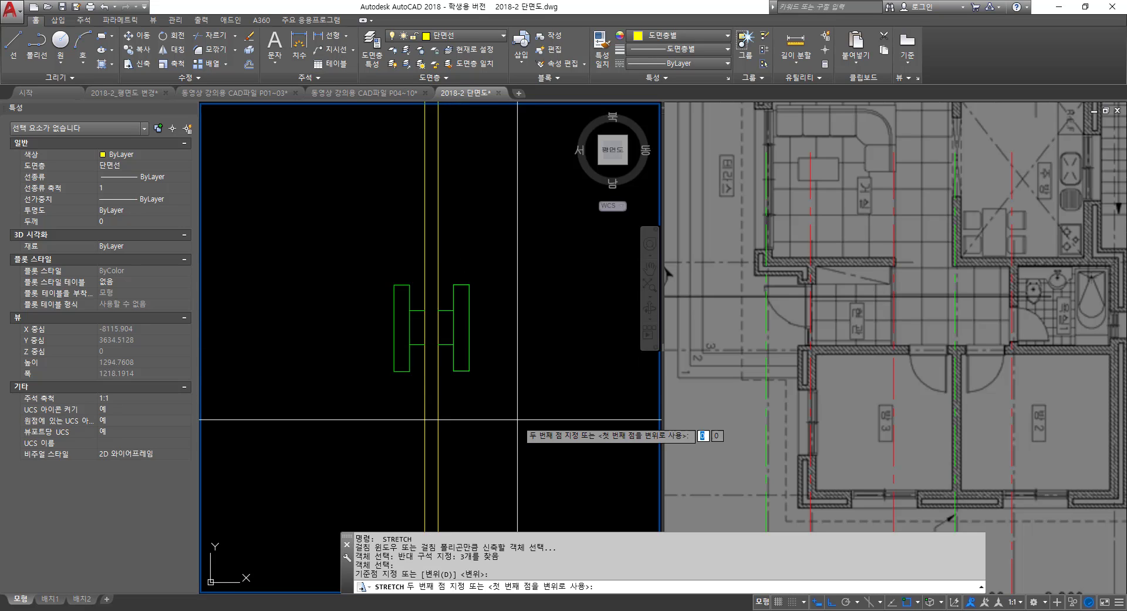
click(517, 420)
click(512, 423)
scroll(419, 377, up, 2)
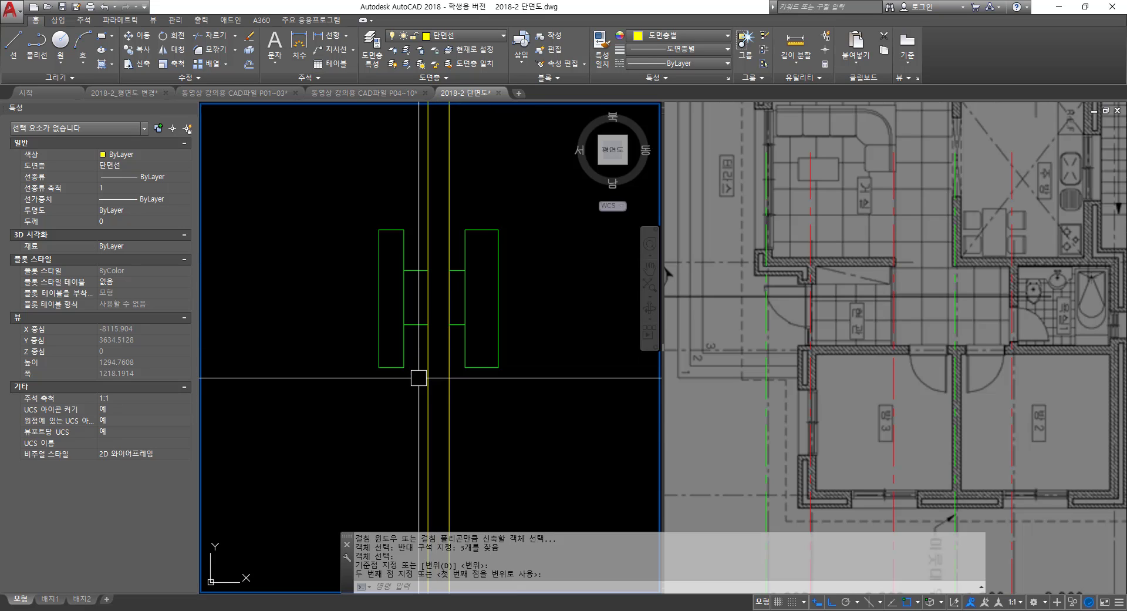
- Stretch the inner edge of the left handle rectangle toward the leaf to widen the rectangle
key(Return)
click(416, 399)
click(398, 202)
key(Return)
click(531, 204)
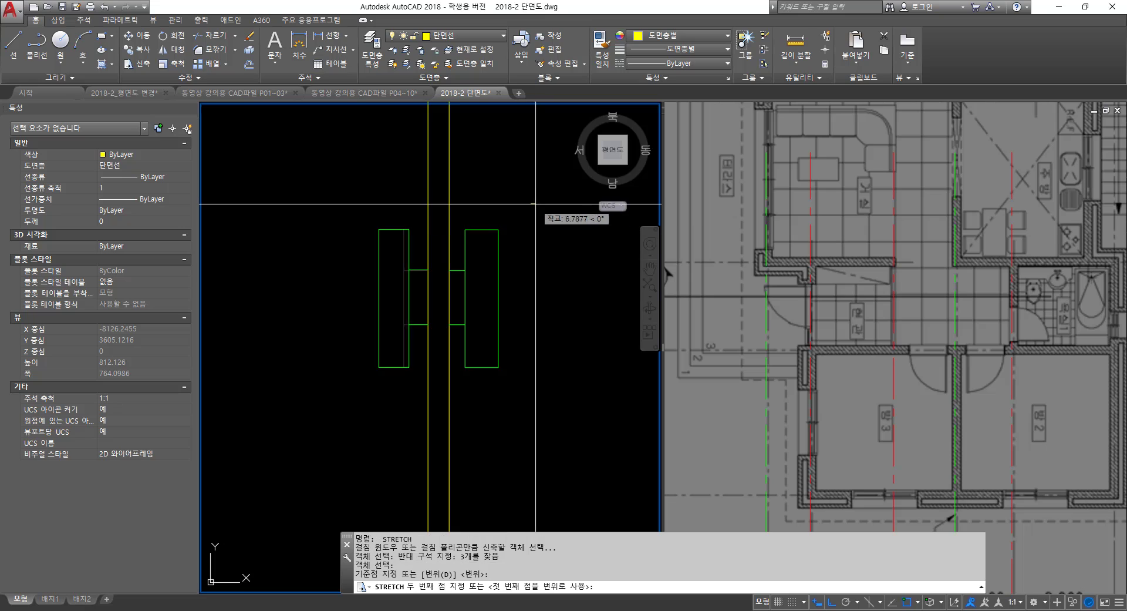
click(435, 304)
- Stretch the left handle rectangle's inner edge back away from the leaf by about 3
text(s)
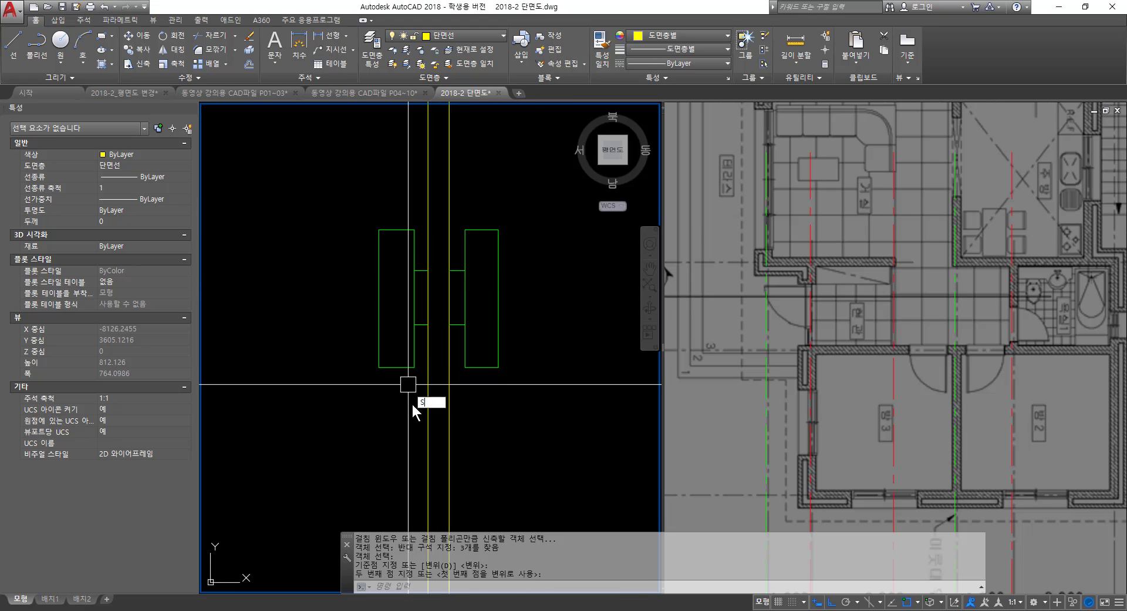
key(Return)
click(420, 402)
click(396, 225)
key(Return)
click(398, 201)
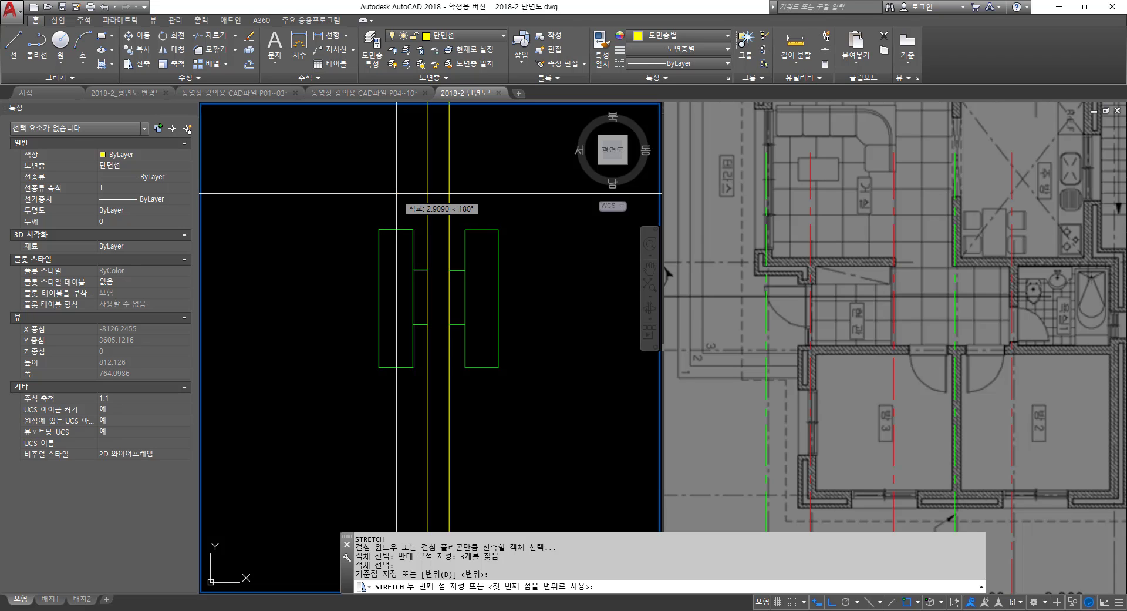
click(397, 192)
scroll(460, 354, down, 6)
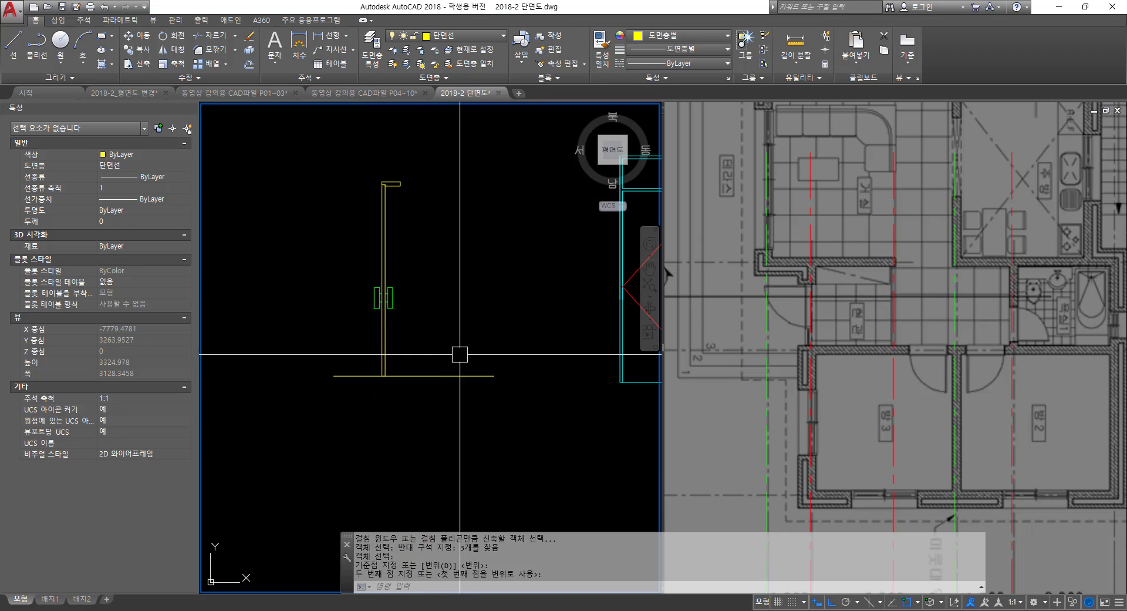
- Offset the floor line 2100 upward to mark the top of the door frame
scroll(375, 264, down, 3)
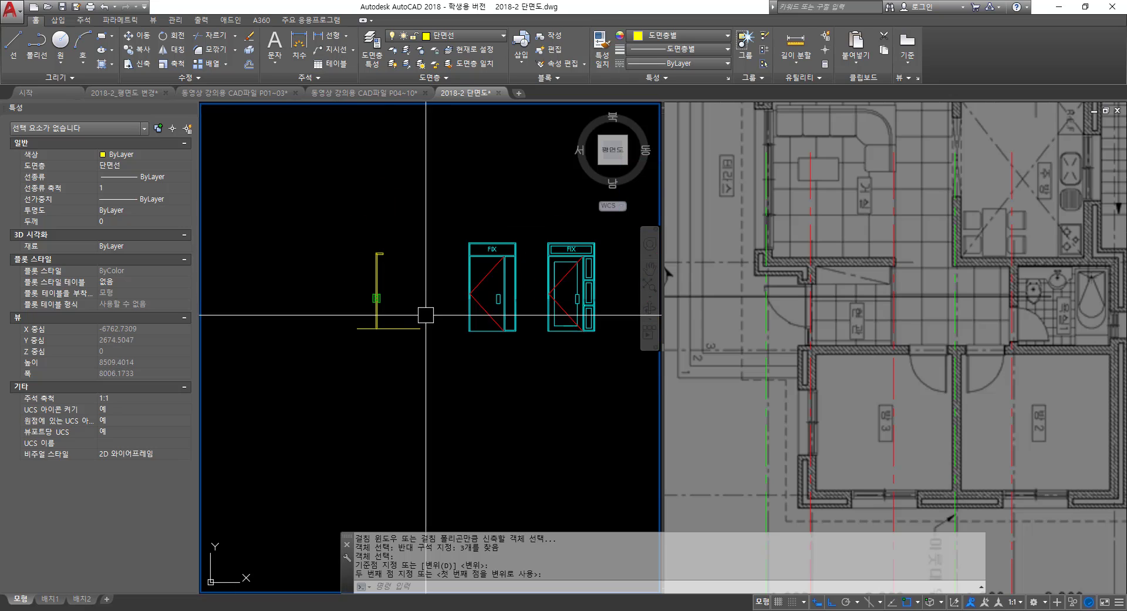
scroll(381, 253, up, 6)
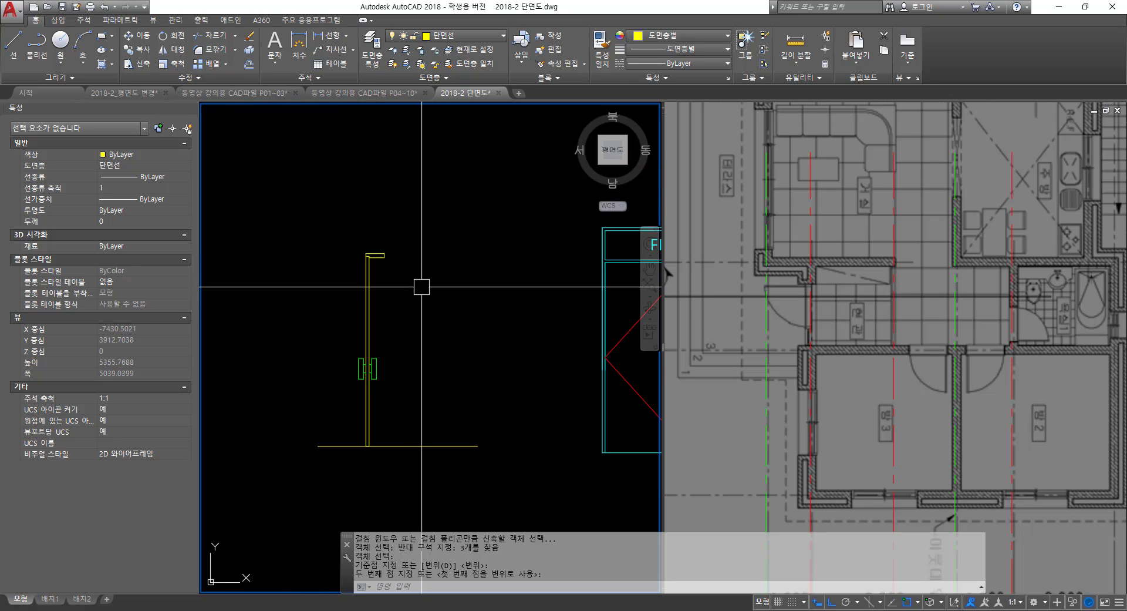
text(o)
key(Return)
text(2100)
key(Return)
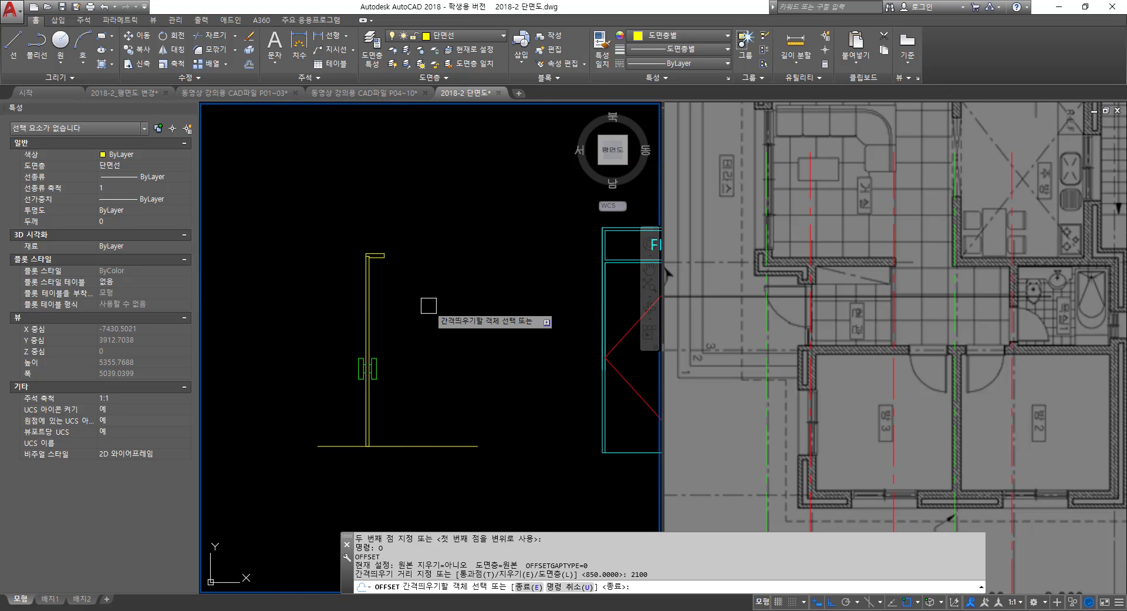
click(404, 450)
click(465, 219)
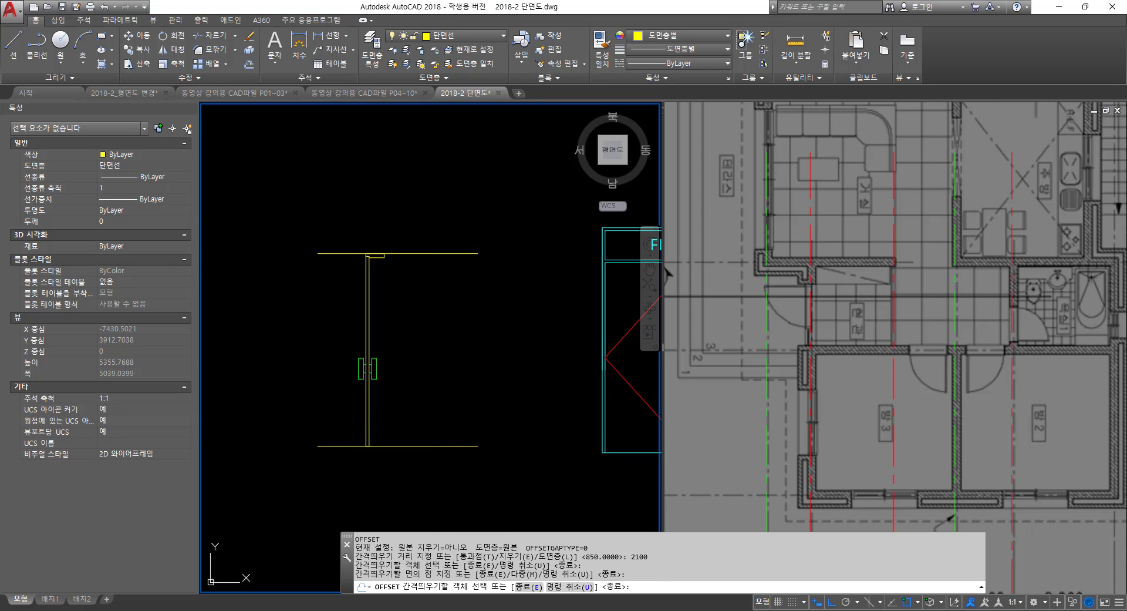
key(Return)
middle_drag(410, 247, 425, 300)
scroll(342, 278, down, 6)
middle_drag(513, 292, 317, 289)
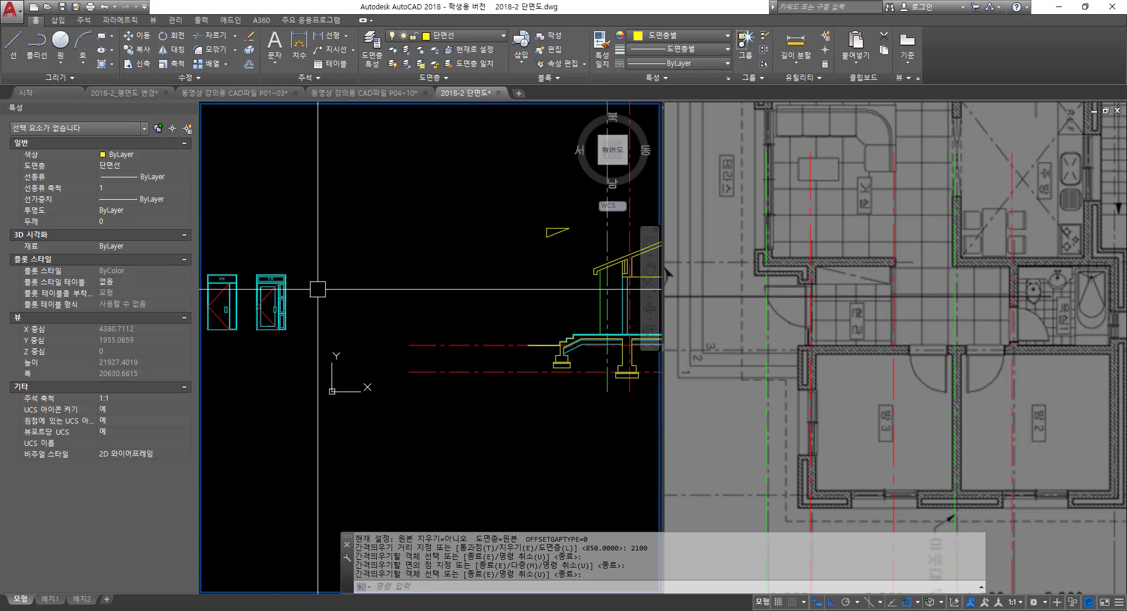
middle_drag(410, 298, 466, 299)
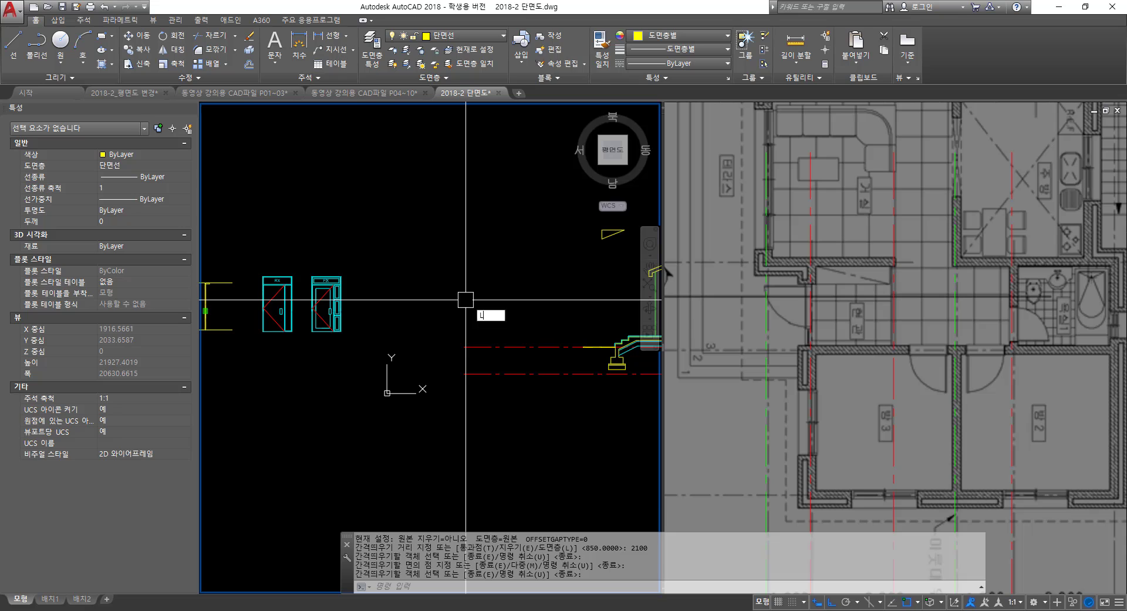
- Draw a horizontal line from the entrance floor finish in the house section out past the door drawings
key(Return)
scroll(651, 337, up, 10)
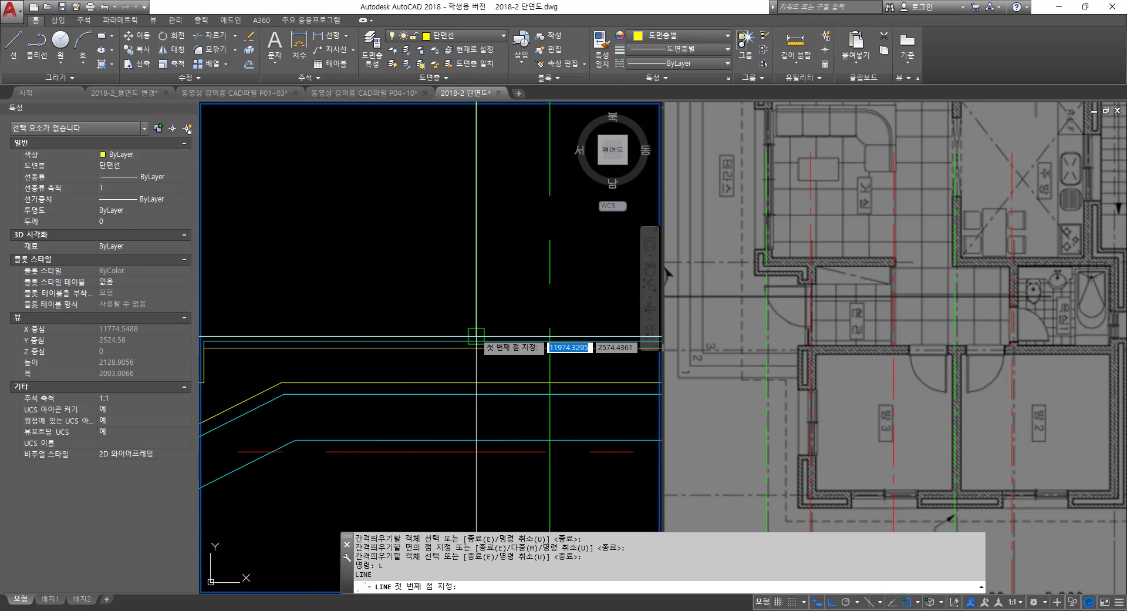
click(476, 336)
scroll(586, 330, down, 10)
click(270, 395)
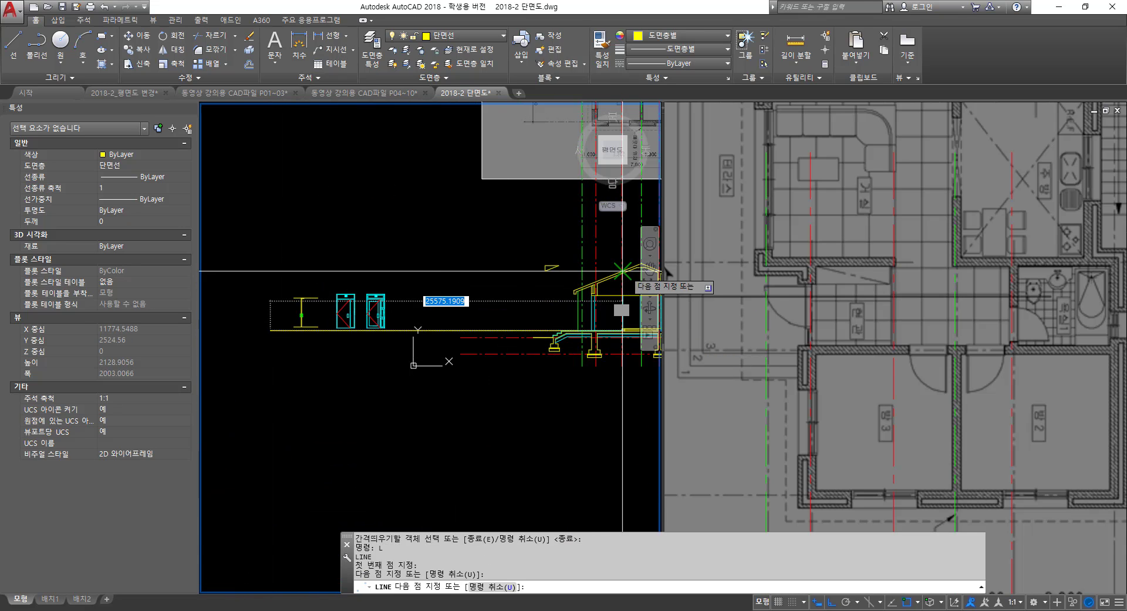
key(space)
- Draw a horizontal line from the head of the entrance opening in the house section out past the door drawings
scroll(604, 294, up, 10)
key(space)
click(550, 297)
scroll(593, 310, down, 8)
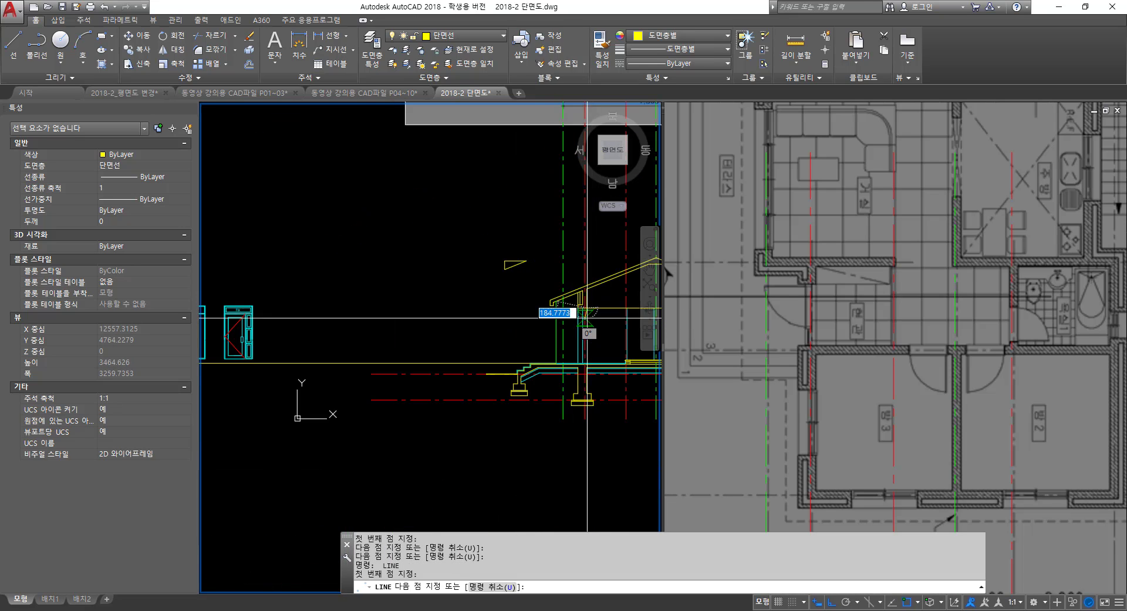
middle_drag(327, 402, 552, 364)
click(303, 389)
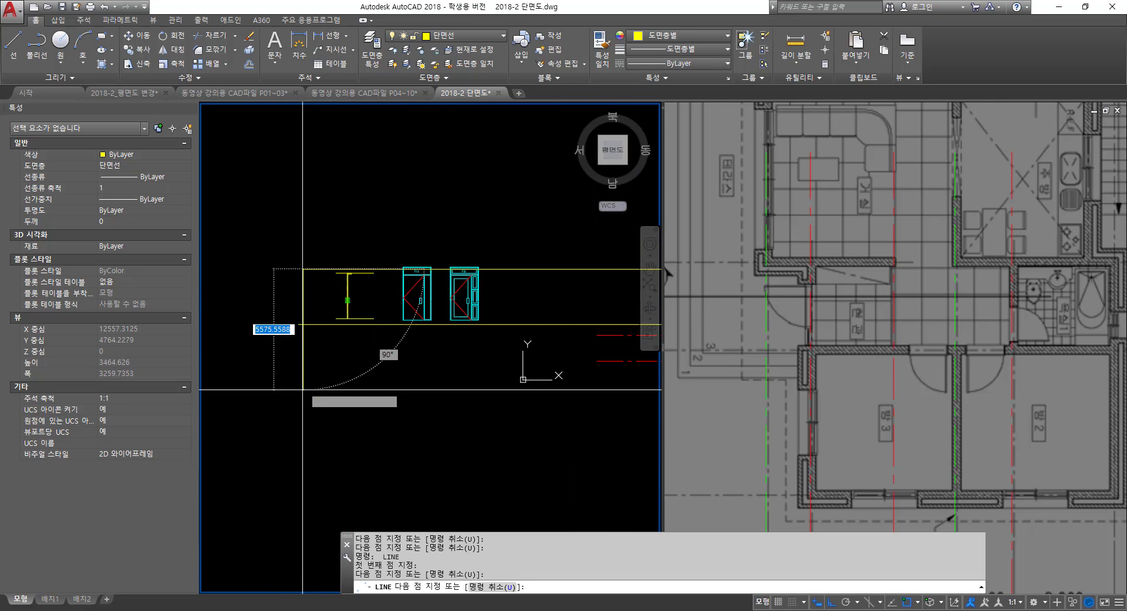
key(space)
- Erase the old floor line beneath the door section
scroll(347, 241, up, 3)
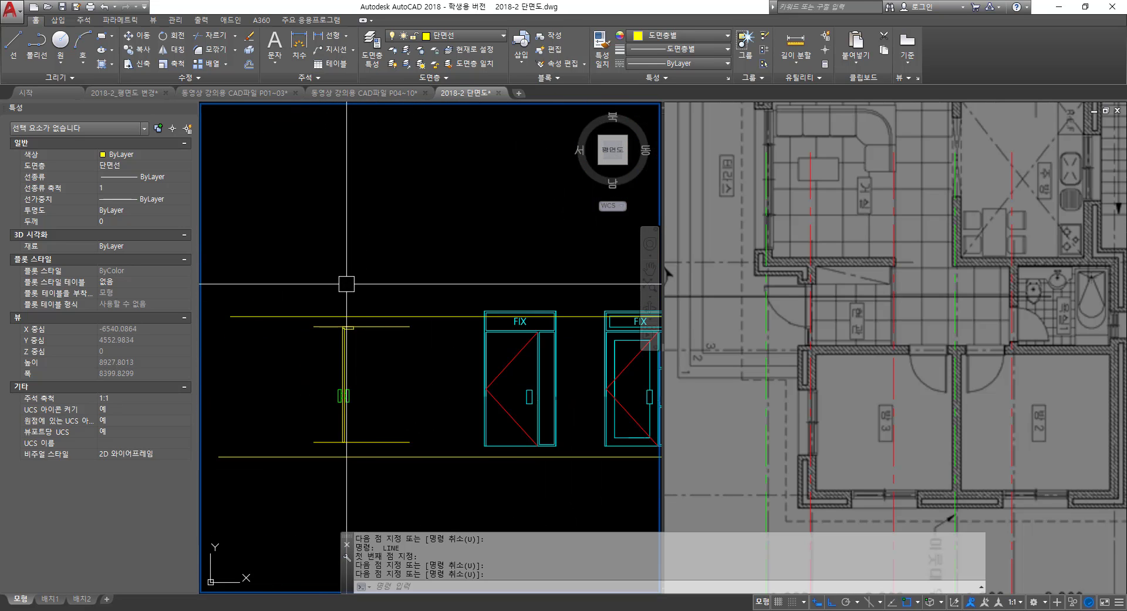
click(379, 441)
text(e)
key(Return)
- Move the whole door section with its head line down from the leaf's bottom corner onto the new floor line
text(m)
key(Return)
click(255, 221)
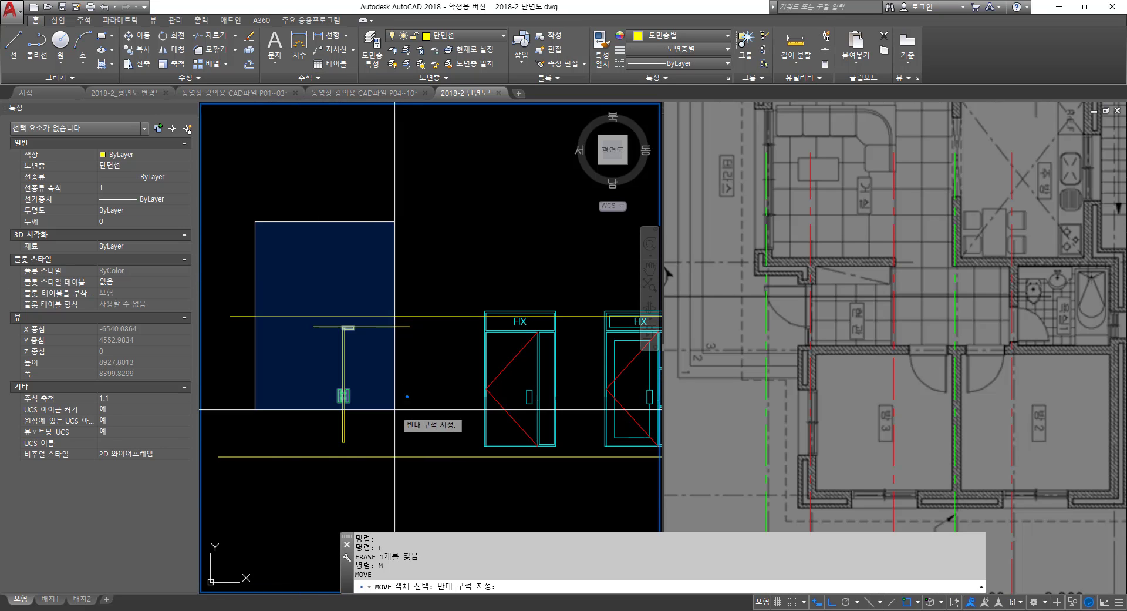
click(451, 498)
key(space)
scroll(358, 453, up, 3)
click(320, 424)
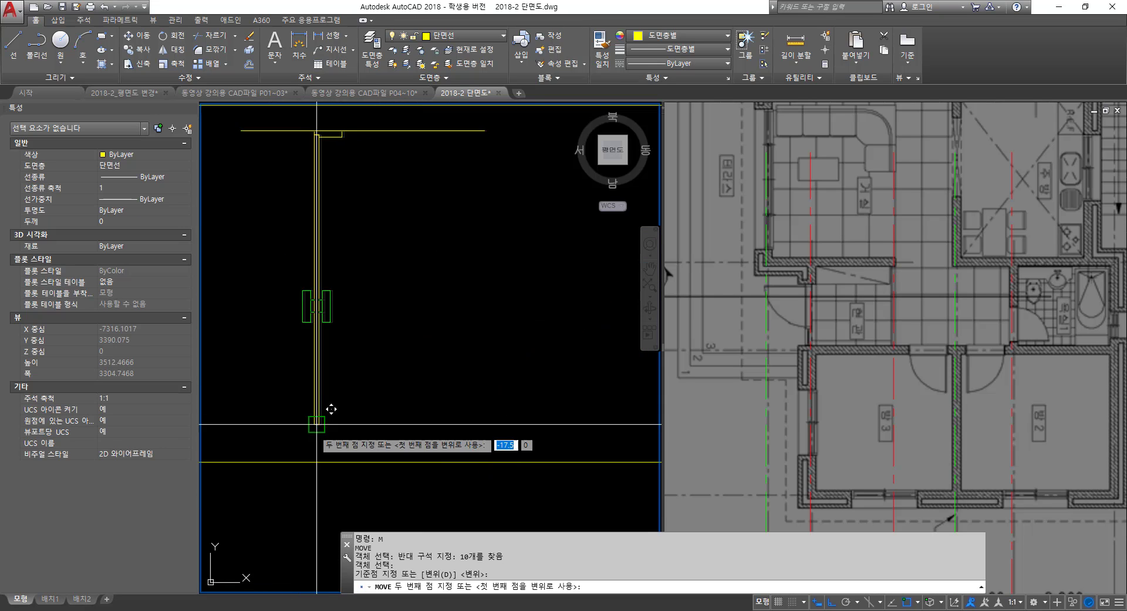
click(319, 462)
scroll(391, 335, down, 2)
middle_drag(354, 252, 385, 326)
key(Escape)
key(Escape)
key(Escape)
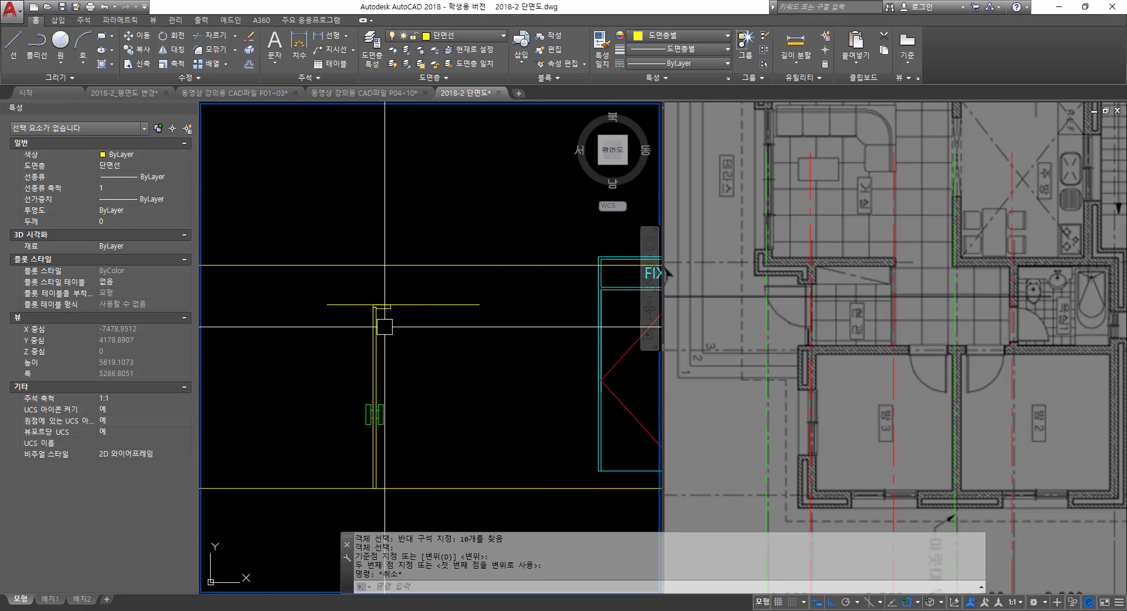
- Draw vertical guide lines from both top corners of the door head frame up past the upper opening line
scroll(388, 293, up, 4)
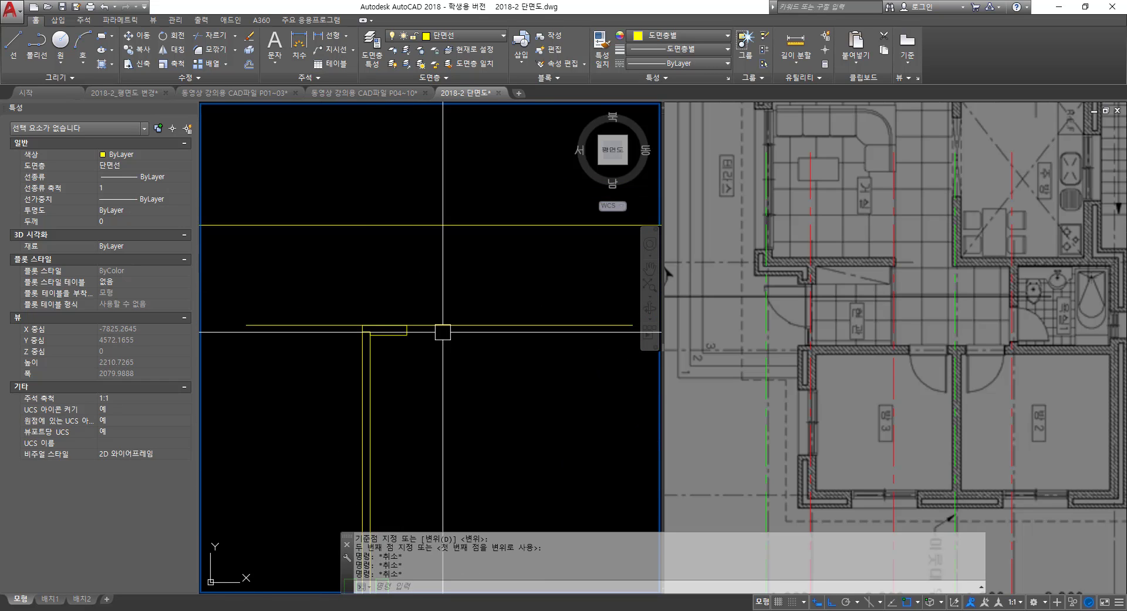
text(l)
key(space)
click(407, 325)
click(430, 168)
key(space)
key(space)
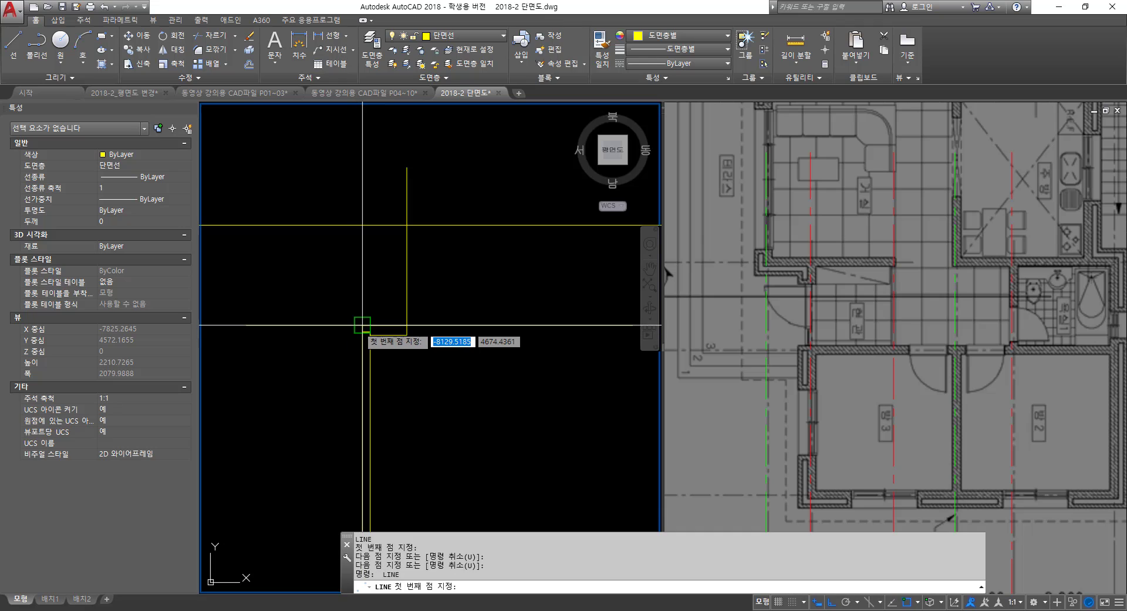
click(363, 325)
click(362, 151)
key(space)
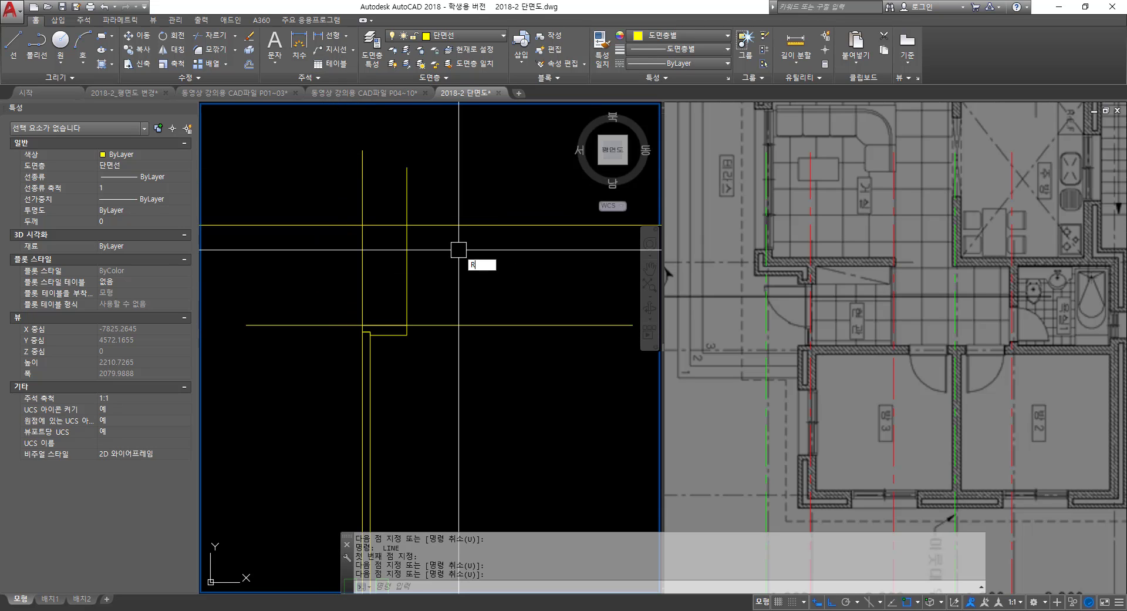
text(rec)
key(space)
key(Escape)
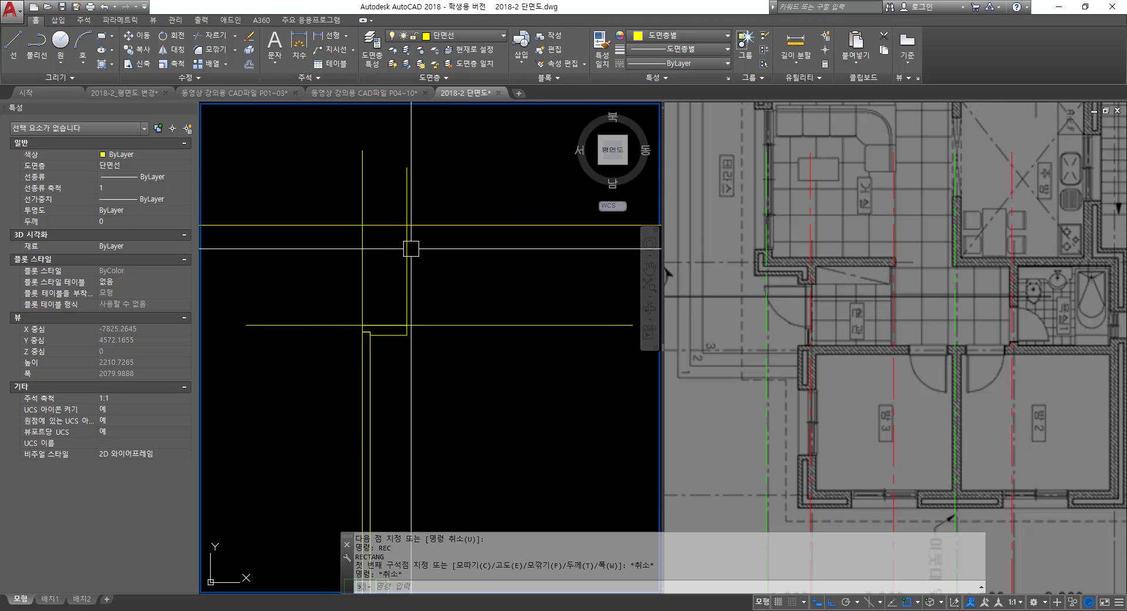
- Offset the upper opening line 45 downward to mark the thickness of the fixed window's top frame
text(o)
key(space)
text(45)
key(space)
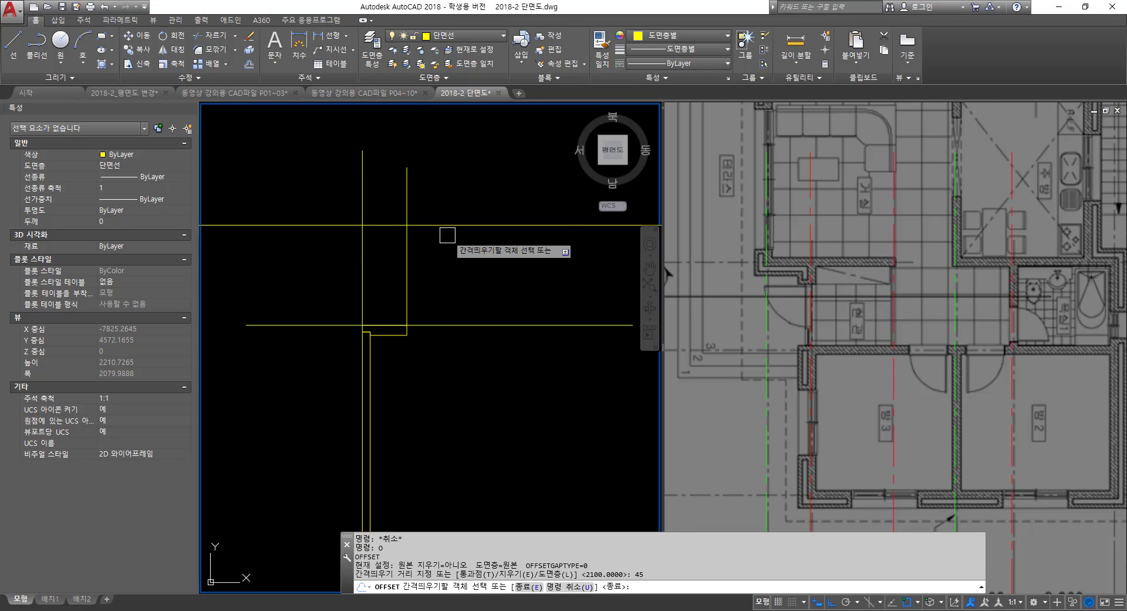
click(452, 224)
click(467, 282)
key(space)
- Draw the 200 by 45 top frame rectangle between the vertical guides, just below the upper opening line
scroll(381, 235, up, 4)
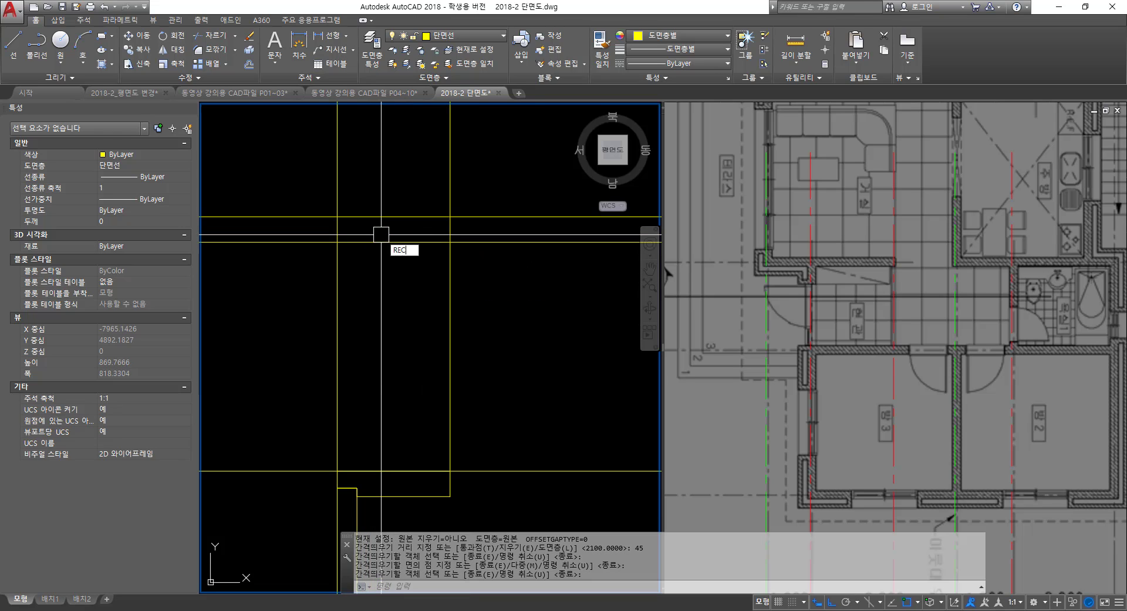
text(rec)
key(space)
click(337, 217)
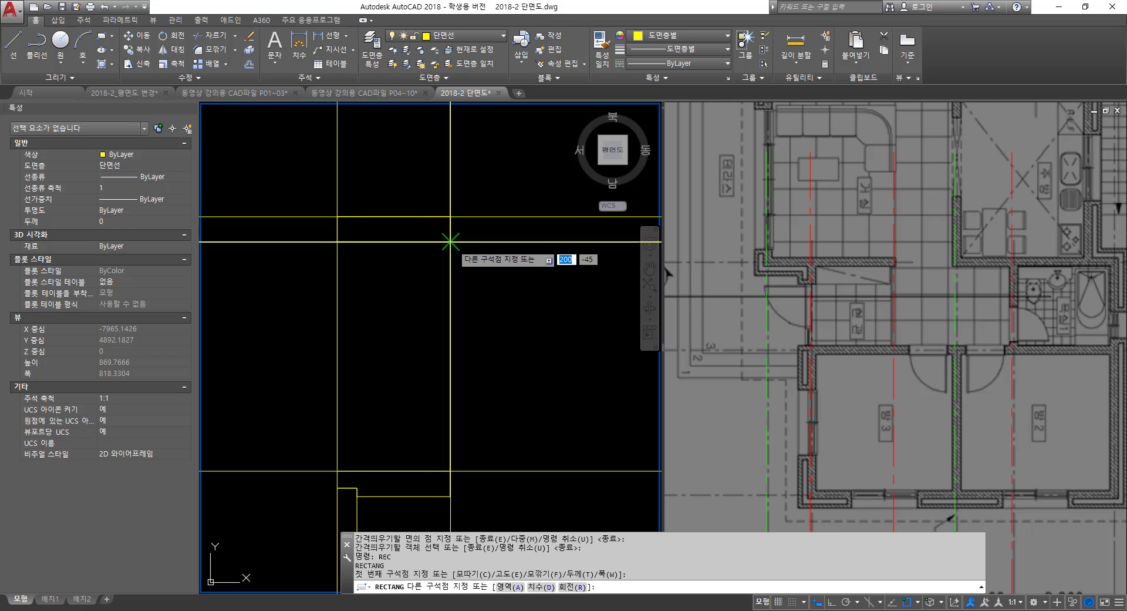
click(451, 241)
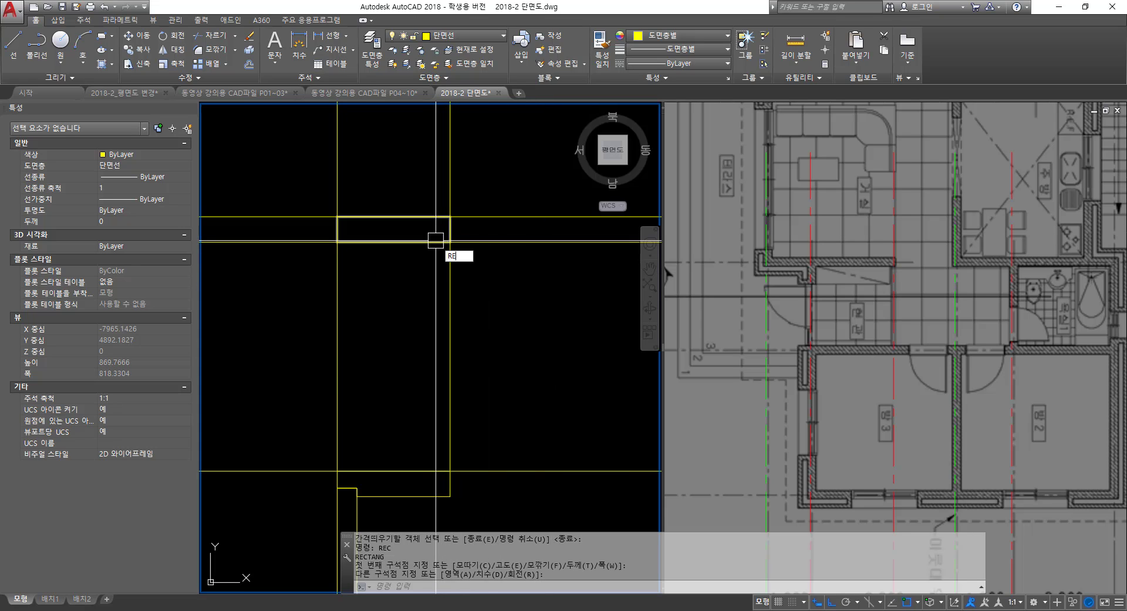
- Draw a 35 by 80 rectangle near the top frame for the fixed window's sash member
text(rec)
key(space)
click(363, 268)
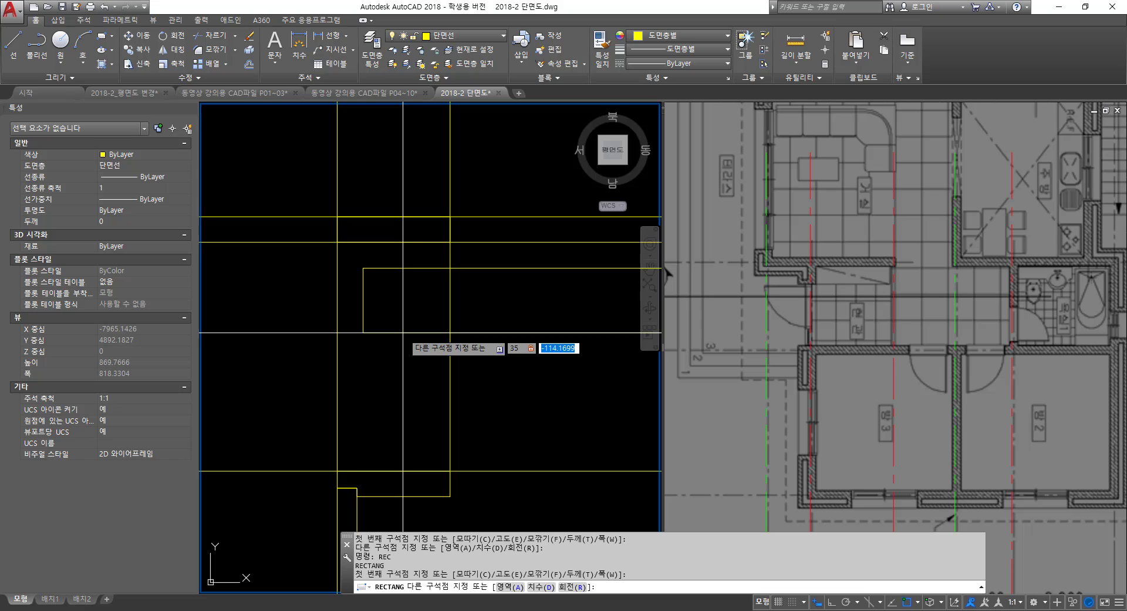
key(Return)
key(Escape)
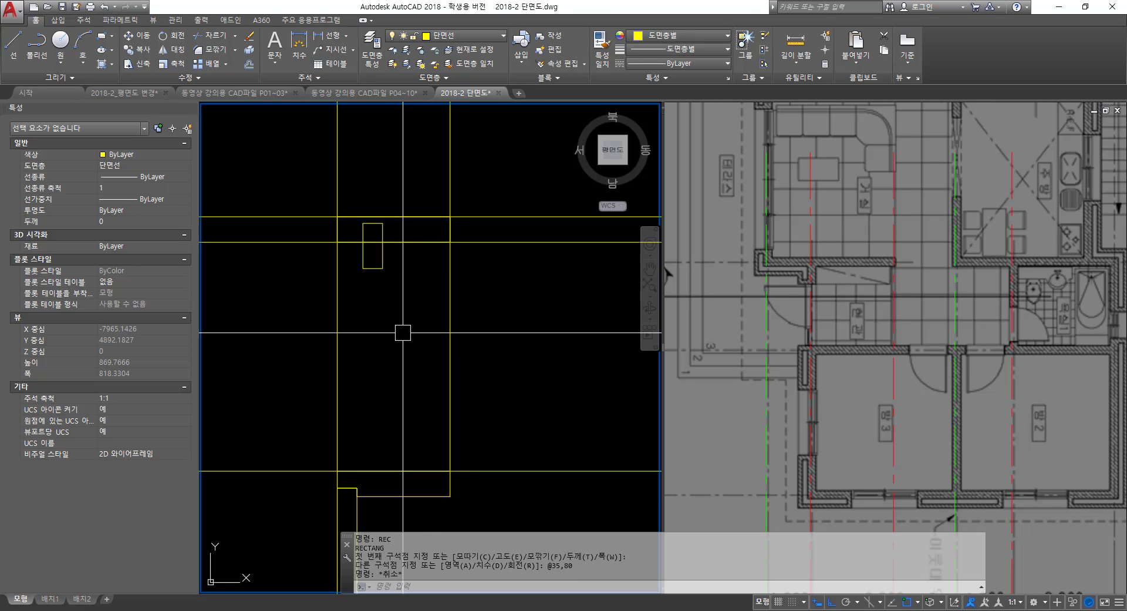
- Move the 35 by 80 rectangle by its top midpoint to the midpoint of the top frame's underside
text(m)
key(Return)
click(377, 268)
scroll(364, 229, up, 4)
key(Return)
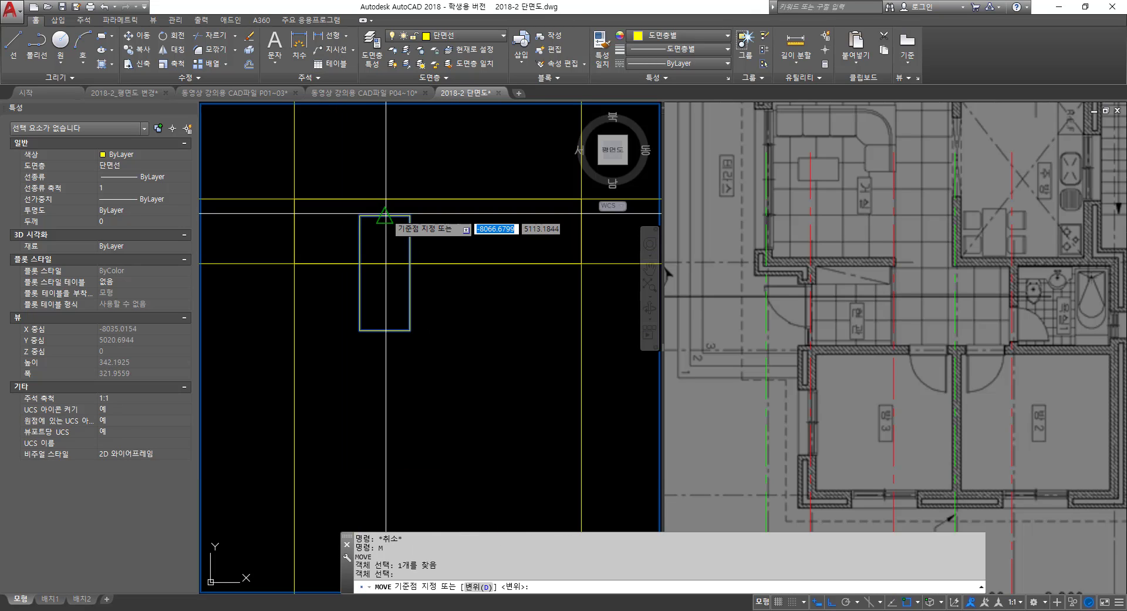
click(385, 217)
scroll(453, 248, down, 4)
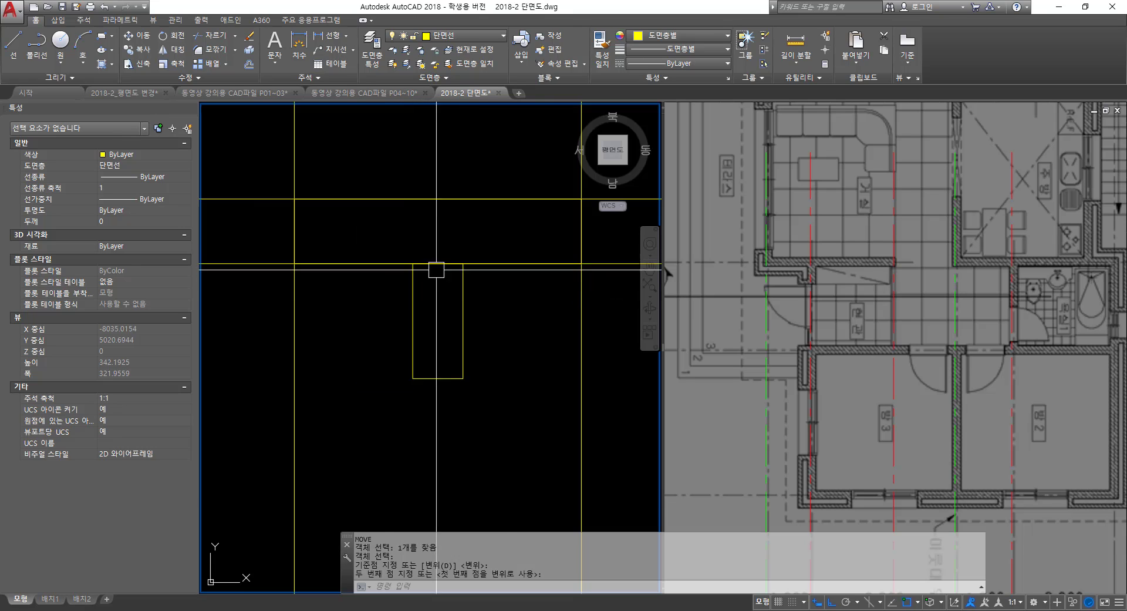
key(Escape)
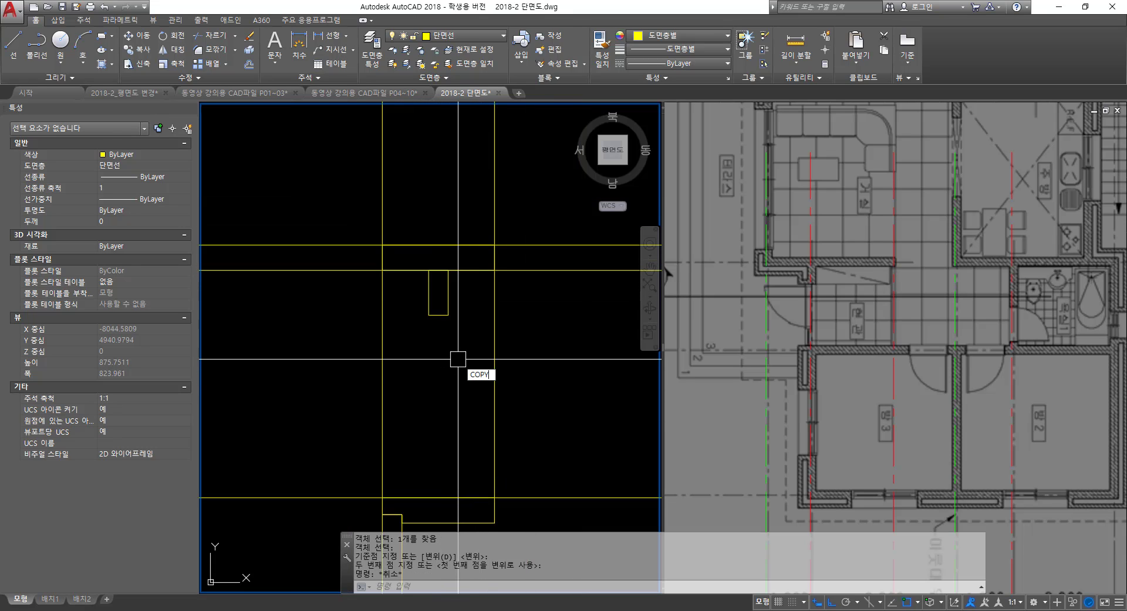
- Copy the 35 by 80 rectangle by its bottom midpoint onto the middle of the door head frame
text(COPY)
key(Return)
click(445, 315)
key(Return)
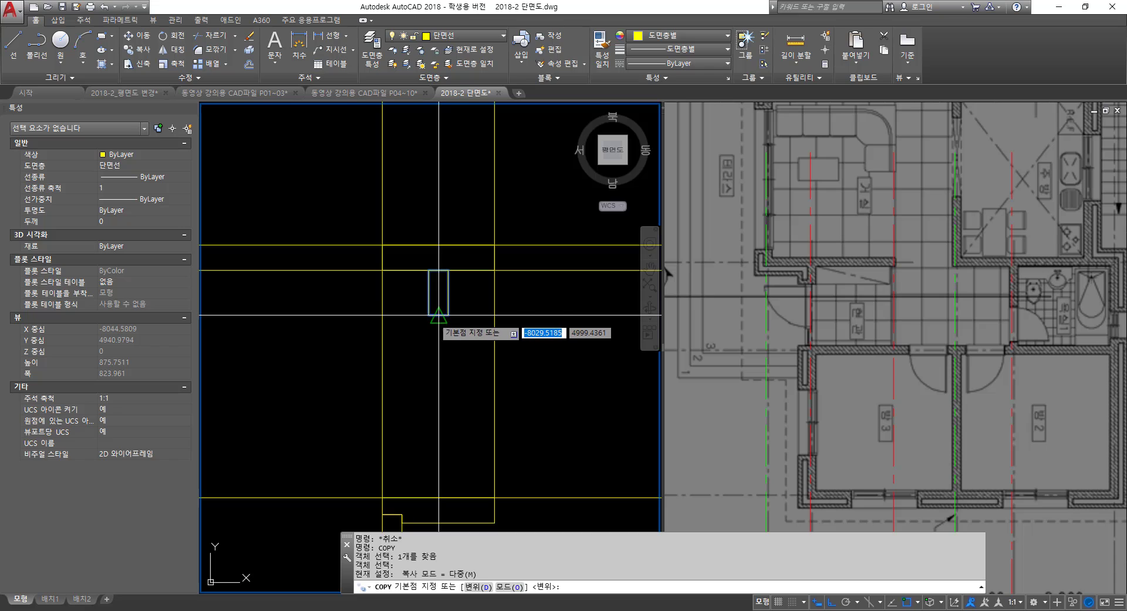
click(439, 314)
middle_drag(456, 370, 469, 209)
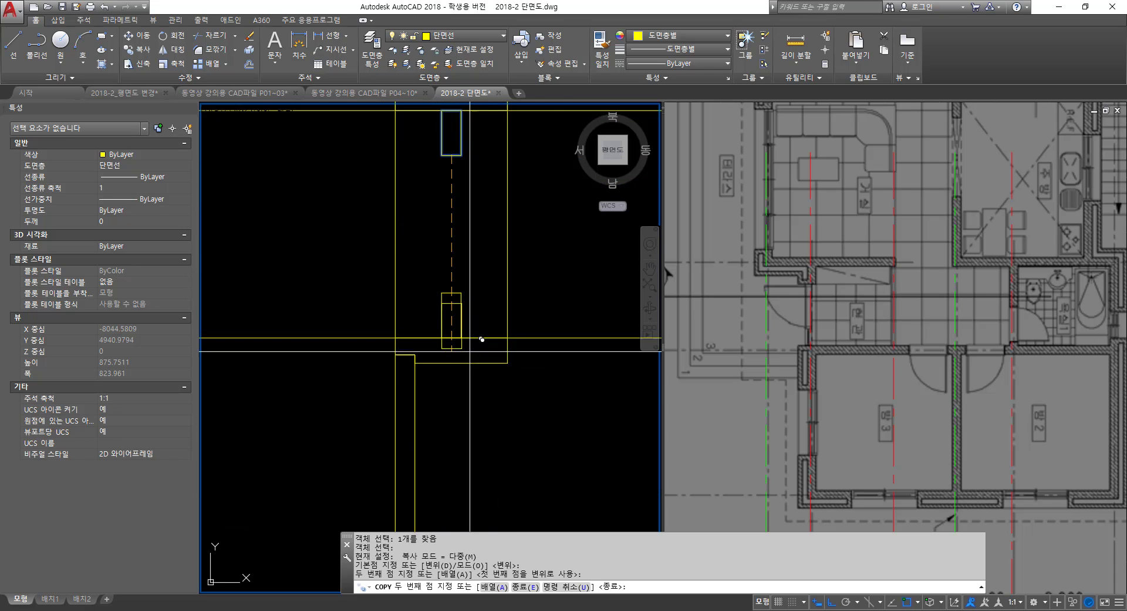
click(481, 339)
key(Escape)
- Erase the horizontal guide lines running past the top frame and door head frame
scroll(516, 328, down, 4)
text(E)
key(Return)
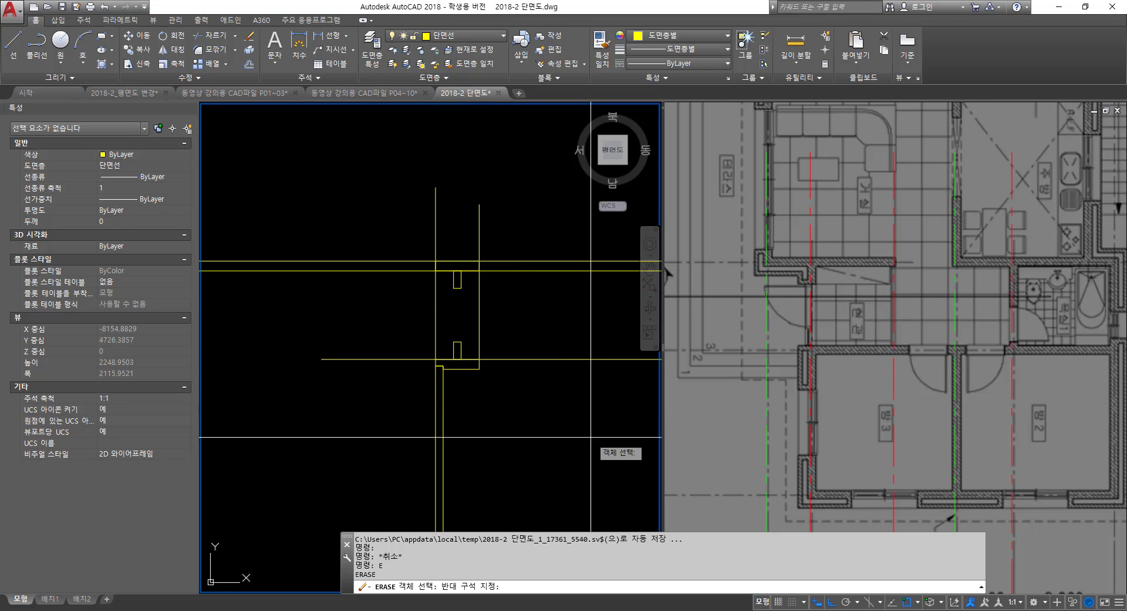
click(545, 231)
key(space)
- Erase the two vertical guide lines rising from the door head frame
text(E)
key(space)
click(520, 169)
click(396, 200)
key(space)
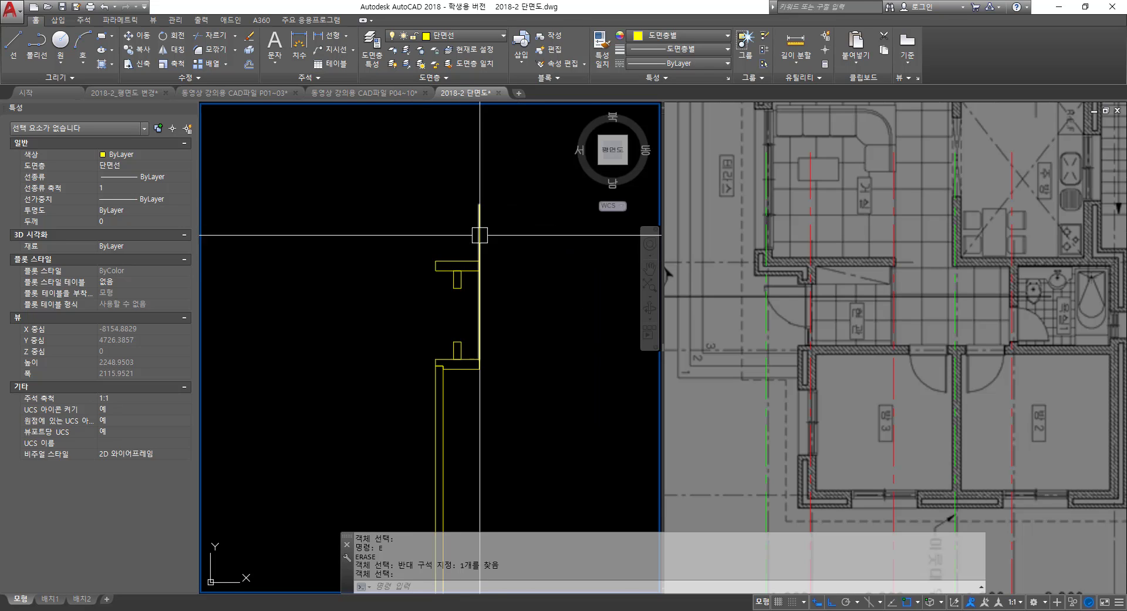
click(480, 235)
click(417, 226)
key(Delete)
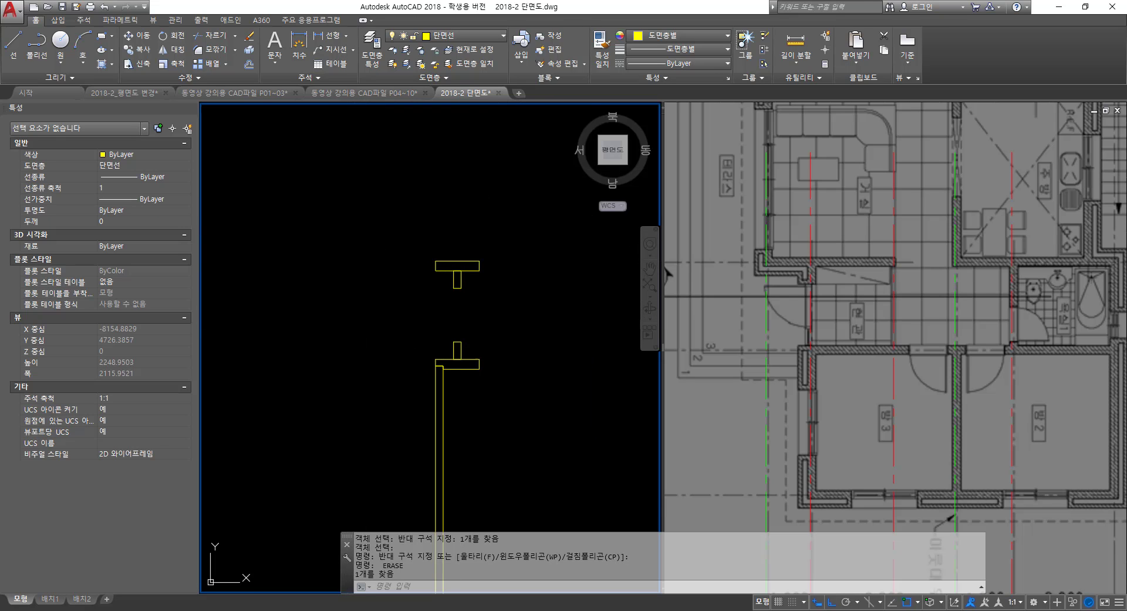
- Draw the glass line between the midpoints of the upper and lower 35 by 80 sash rectangles
text(L)
key(Return)
scroll(468, 295, up, 6)
click(424, 269)
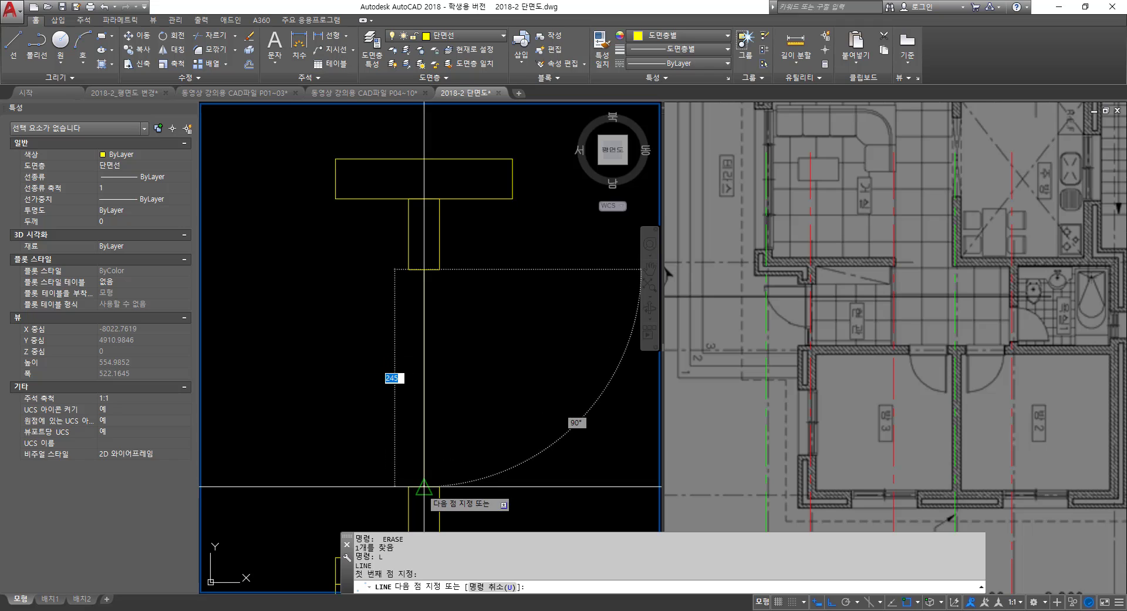
click(424, 486)
scroll(496, 396, down, 6)
key(Escape)
key(Escape)
key(Escape)
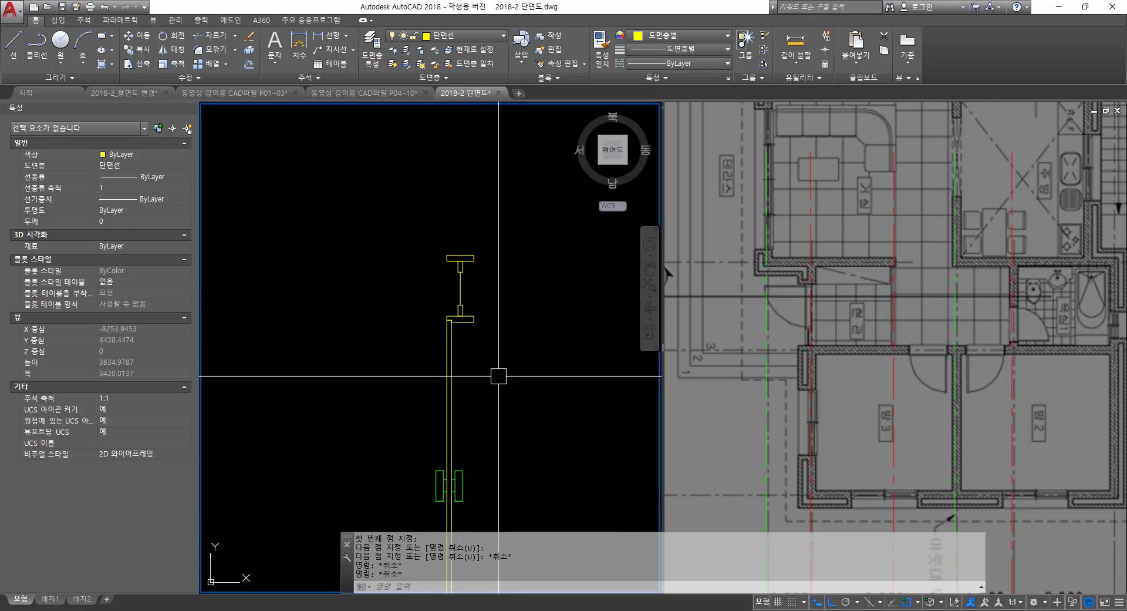
- Draw the right vertical edge line of the fixed window from the top frame down to the door head frame
middle_drag(498, 376, 464, 276)
text(L)
key(Return)
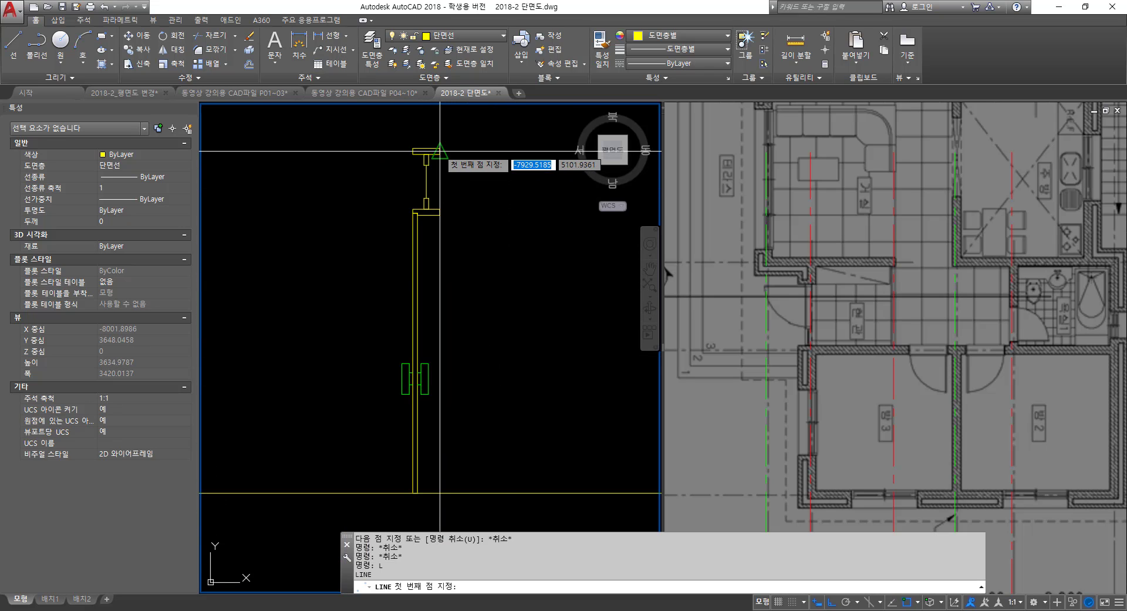
click(440, 151)
scroll(437, 177, up, 6)
click(449, 306)
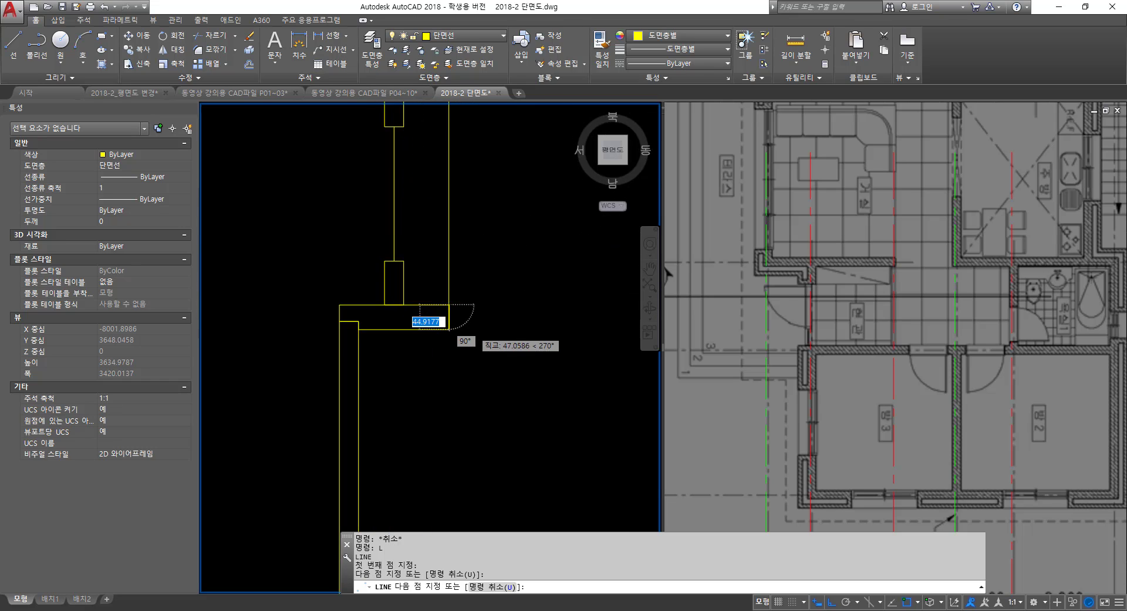
scroll(470, 328, down, 6)
key(Return)
- Draw the left vertical edge line of the fixed window from the top frame's lower-left corner to the door head frame
scroll(441, 272, up, 4)
key(Return)
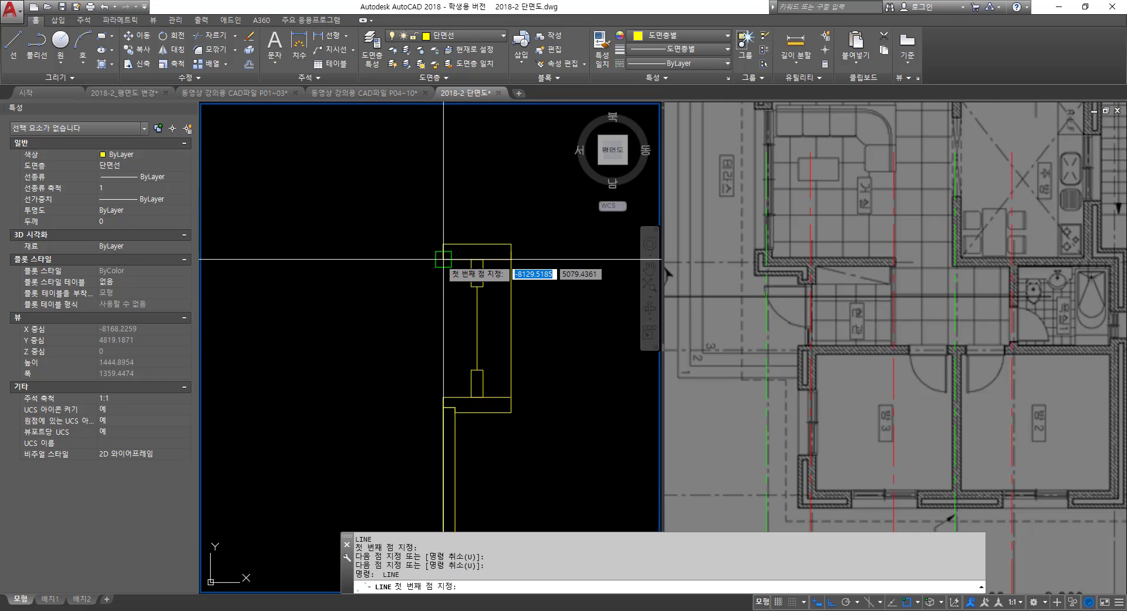
click(443, 259)
click(511, 259)
key(Return)
- Draw a vertical jamb line from the door head frame's lower-right corner down to the floor line
middle_drag(525, 436, 516, 351)
key(Return)
click(504, 327)
scroll(503, 328, down, 6)
middle_drag(510, 409, 485, 265)
scroll(485, 266, up, 3)
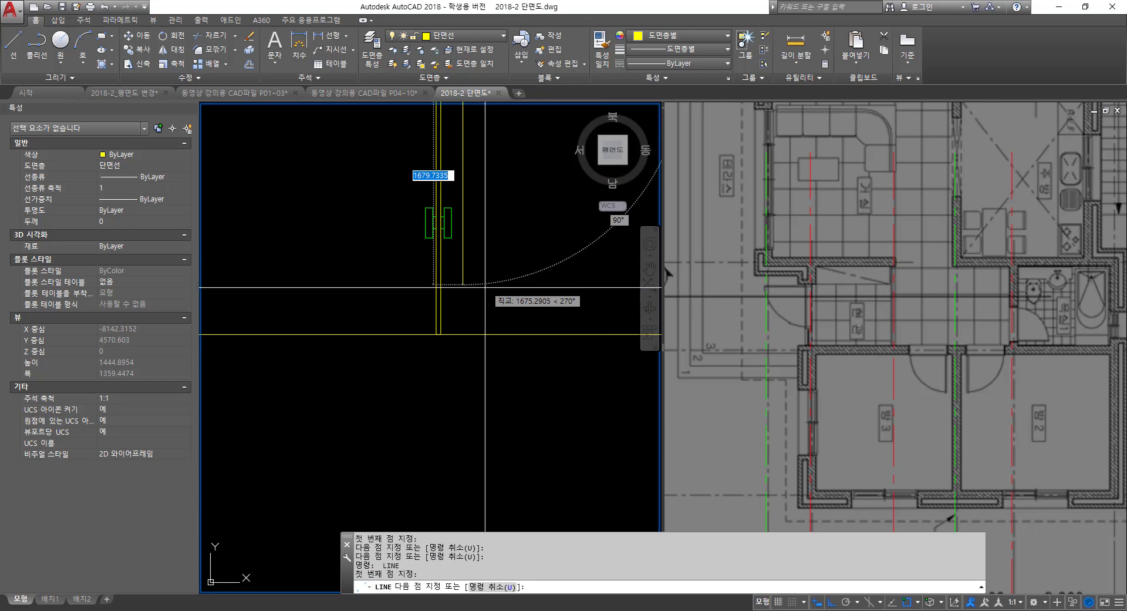
click(463, 334)
scroll(499, 379, down, 3)
key(Return)
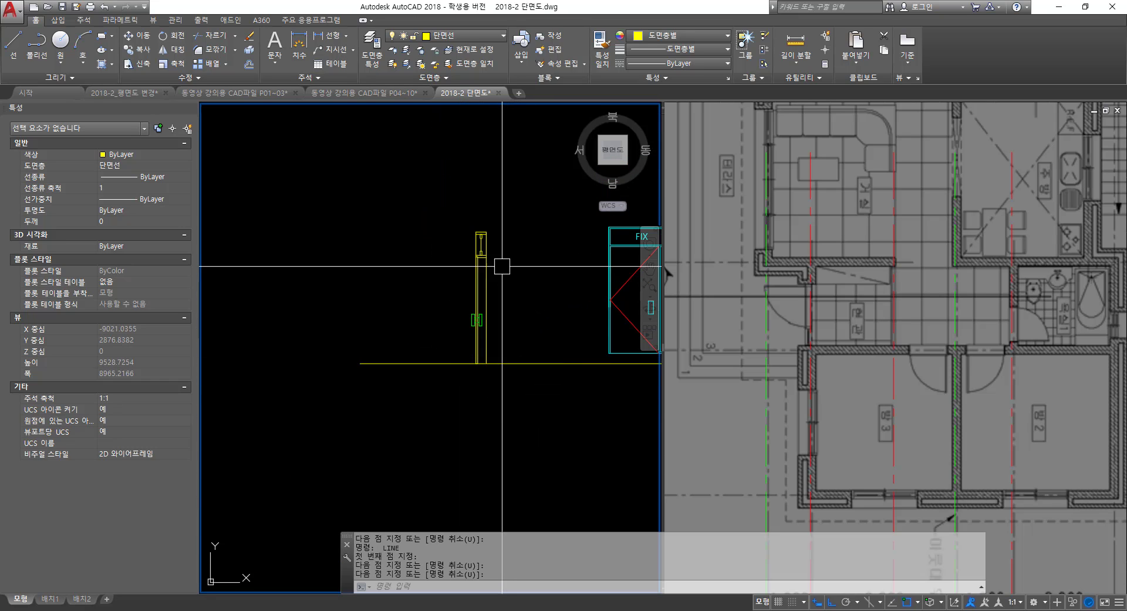
- Assign the door section's right jamb line and both vertical edge lines of the fixed window to the 입면선 layer
scroll(502, 266, up, 3)
click(464, 291)
click(462, 202)
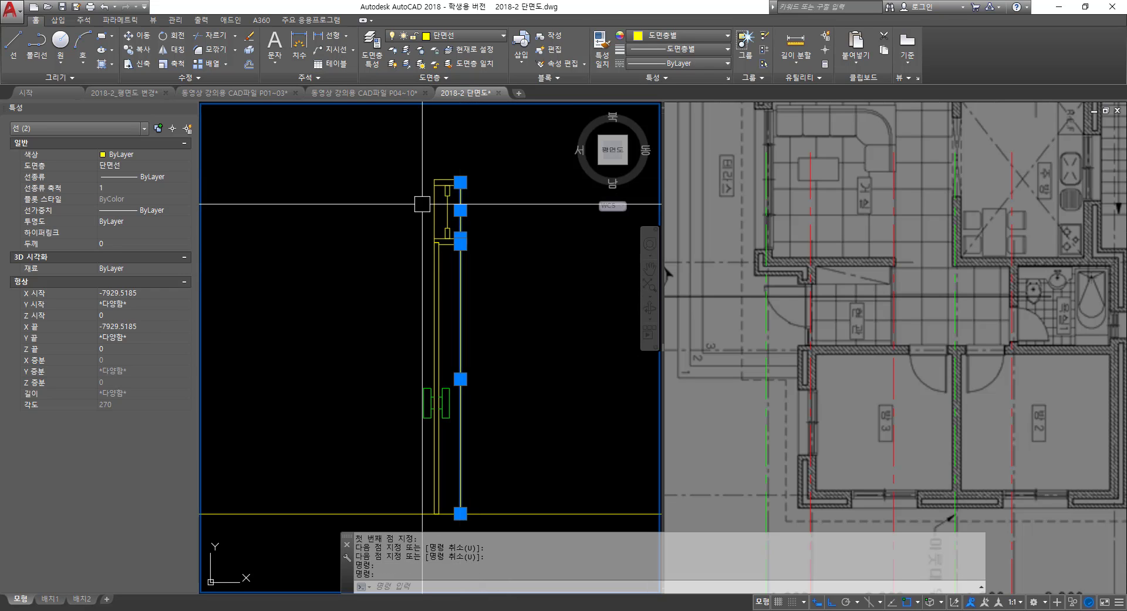
click(429, 202)
click(449, 37)
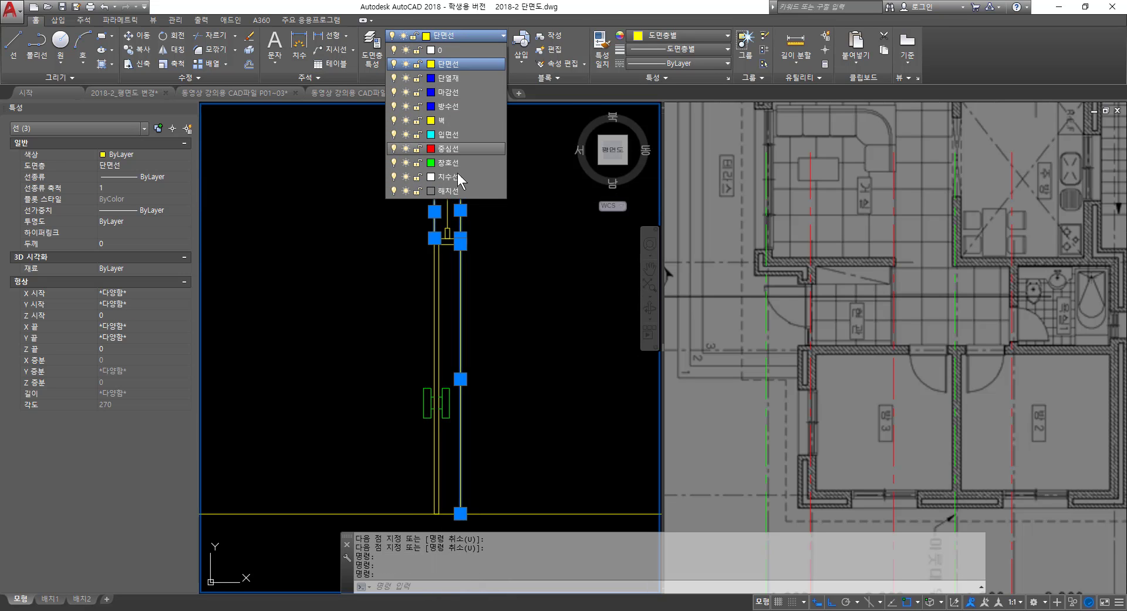
click(463, 134)
key(Escape)
key(Escape)
scroll(442, 276, down, 8)
scroll(441, 259, up, 6)
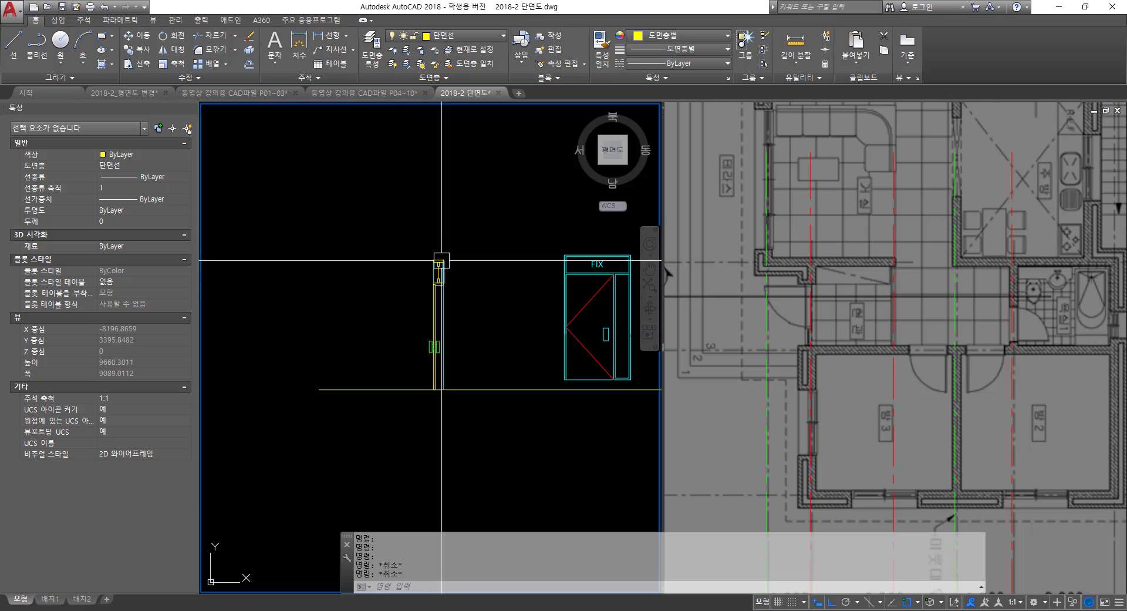
scroll(444, 277, up, 8)
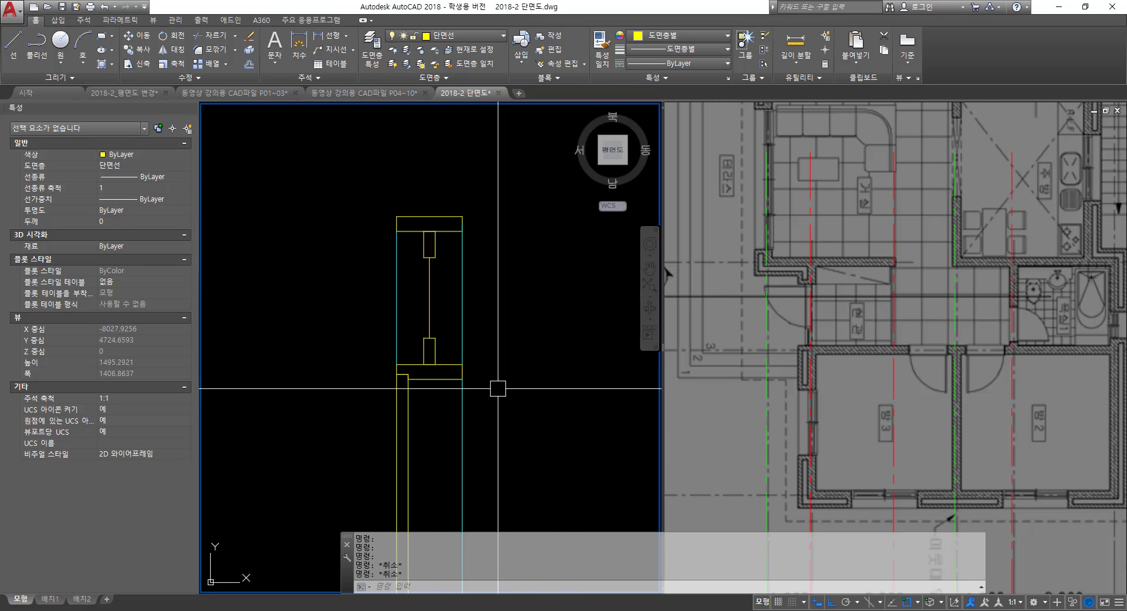
- Copy the entire door section with its fixed window and handles, excluding the floor line, and paste it as a block beside the house section
scroll(498, 388, down, 4)
scroll(429, 156, down, 2)
click(360, 164)
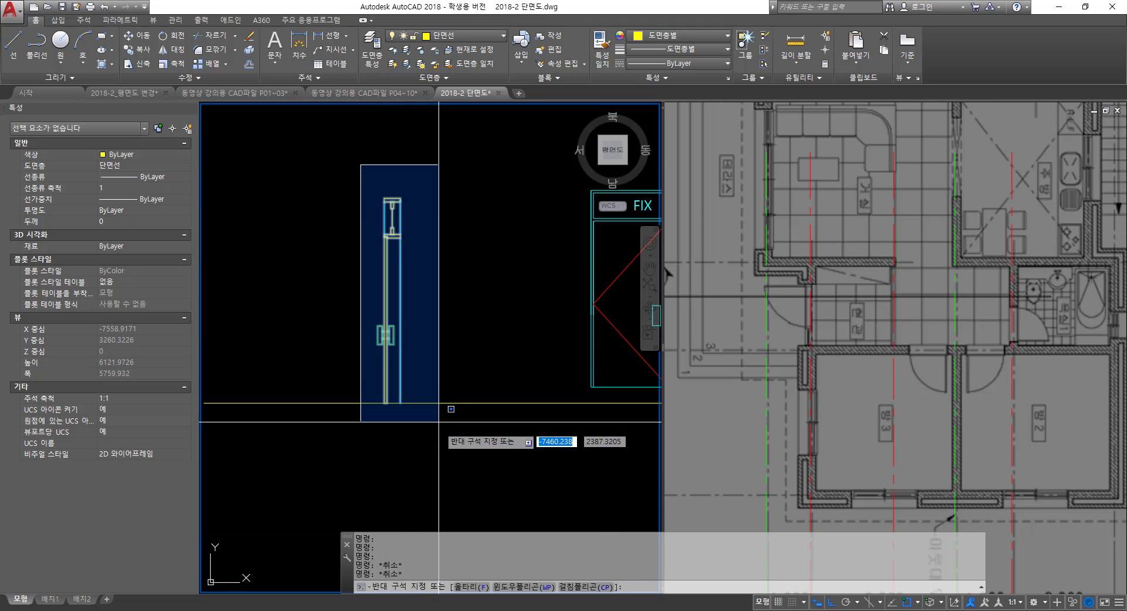
click(443, 423)
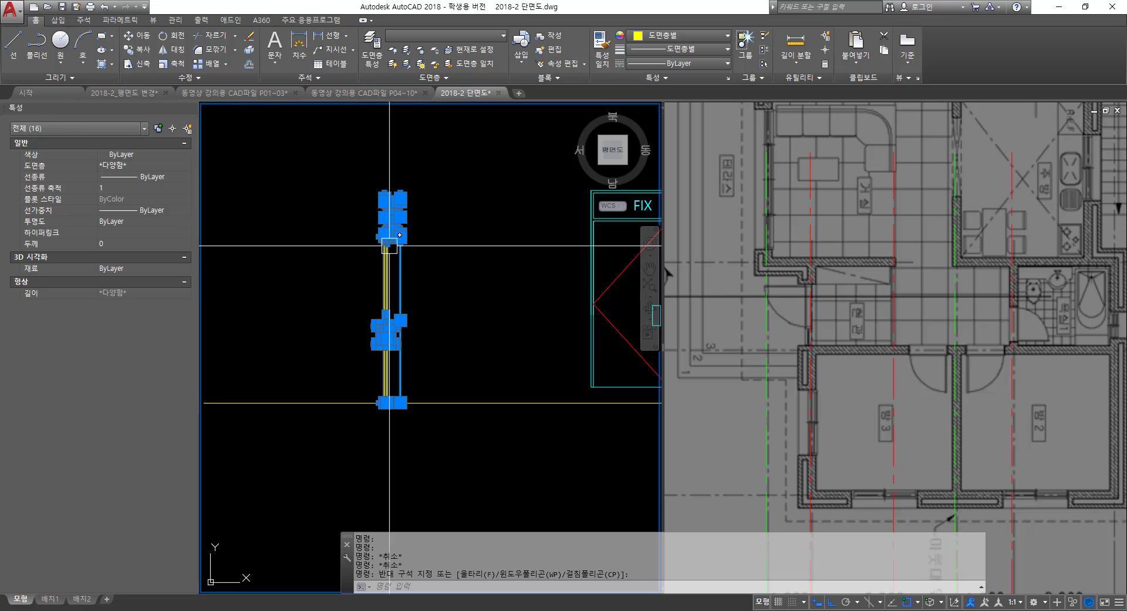
key(ctrl+c)
key(ctrl+shift+v)
scroll(451, 327, down, 9)
scroll(436, 327, up, 5)
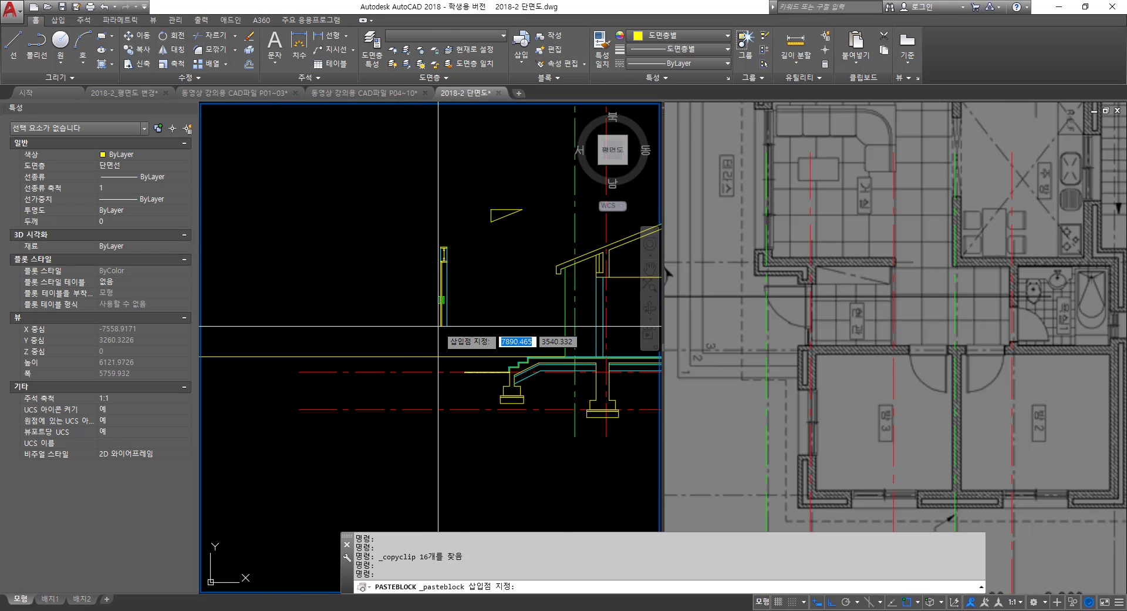
key(Escape)
key(Escape)
scroll(443, 334, up, 5)
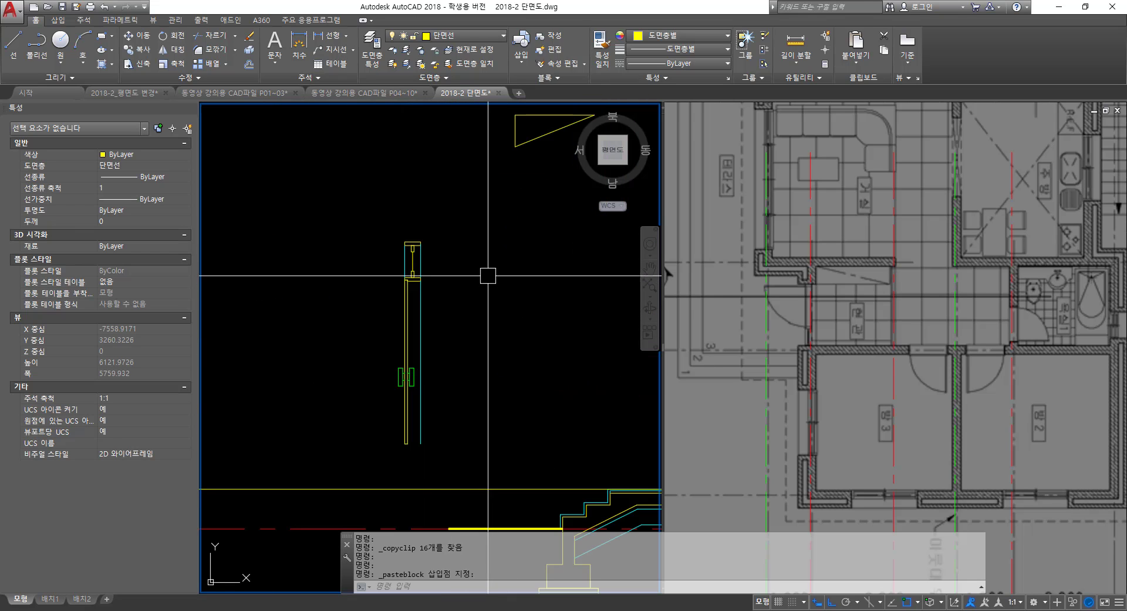
- Move the door block by its frame's upper-right corner to the inner lower corner of the wall above the entrance opening
click(418, 287)
scroll(437, 241, up, 5)
text(m)
key(space)
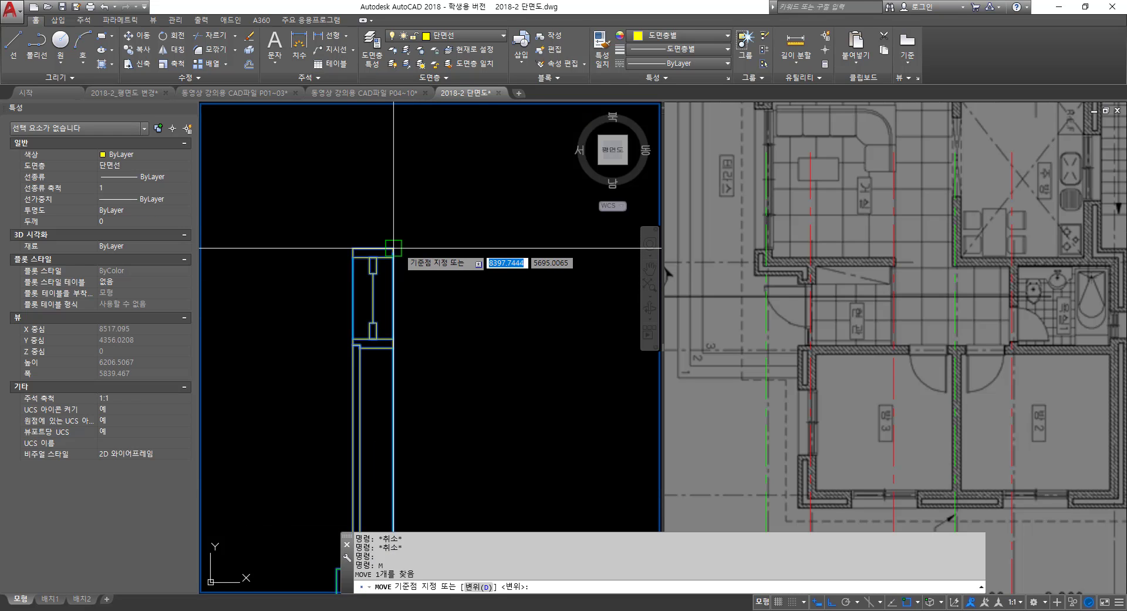
click(395, 248)
scroll(453, 252, down, 5)
middle_drag(573, 283, 367, 296)
scroll(620, 301, up, 5)
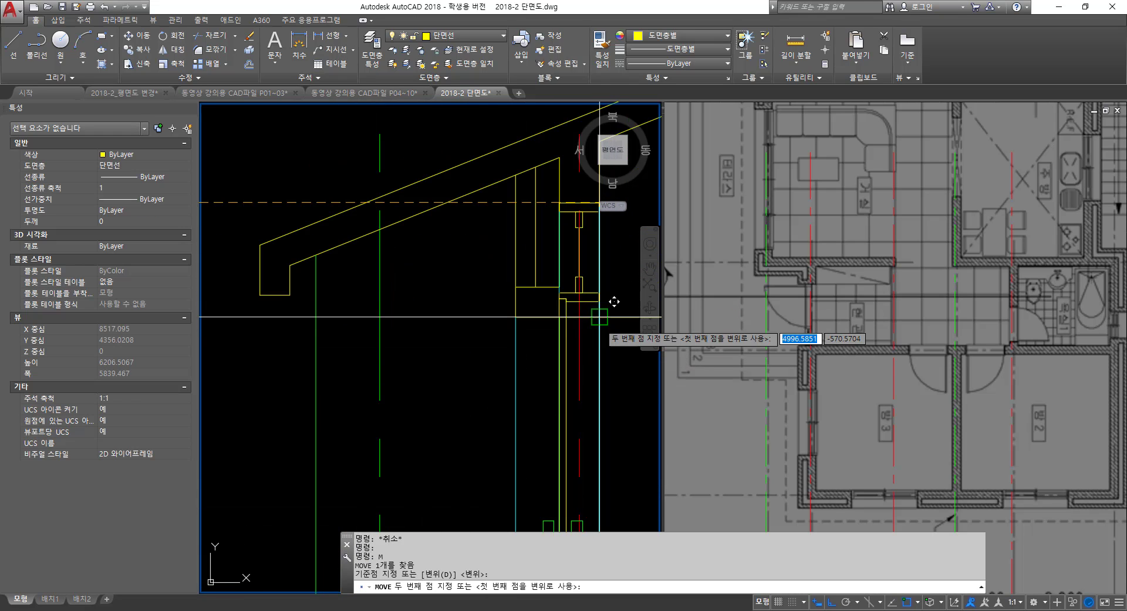
click(600, 317)
key(Escape)
key(Escape)
scroll(597, 353, down, 5)
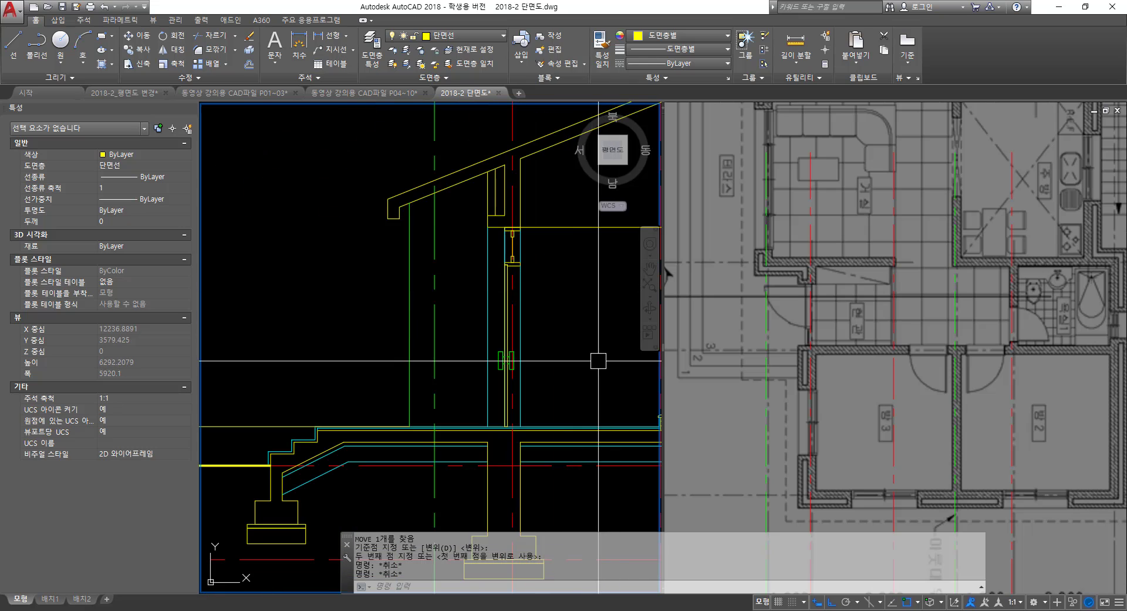
scroll(597, 332, up, 3)
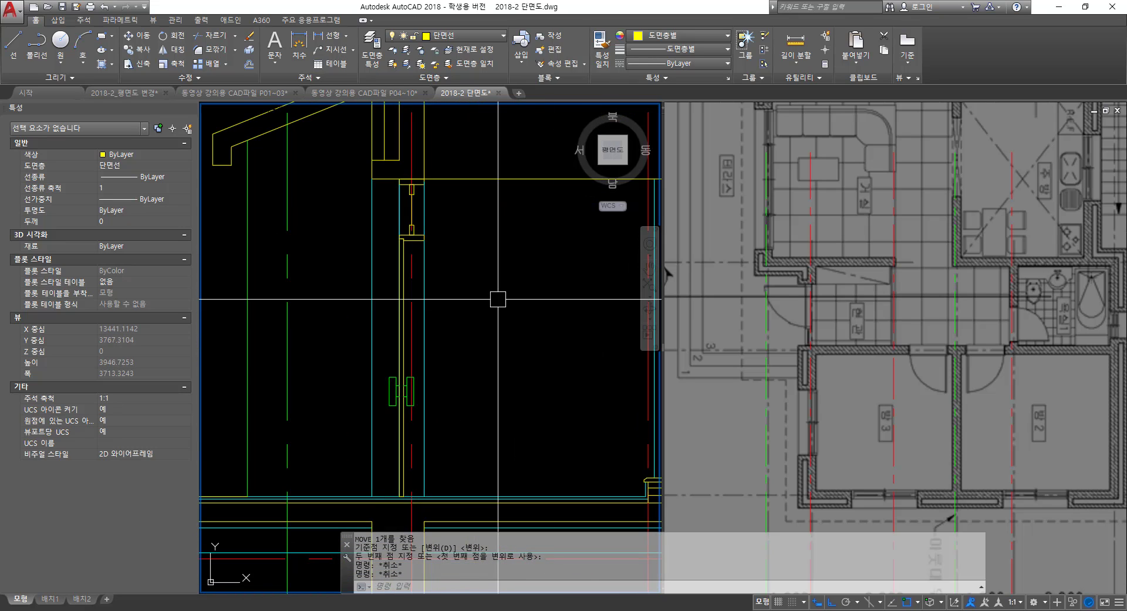